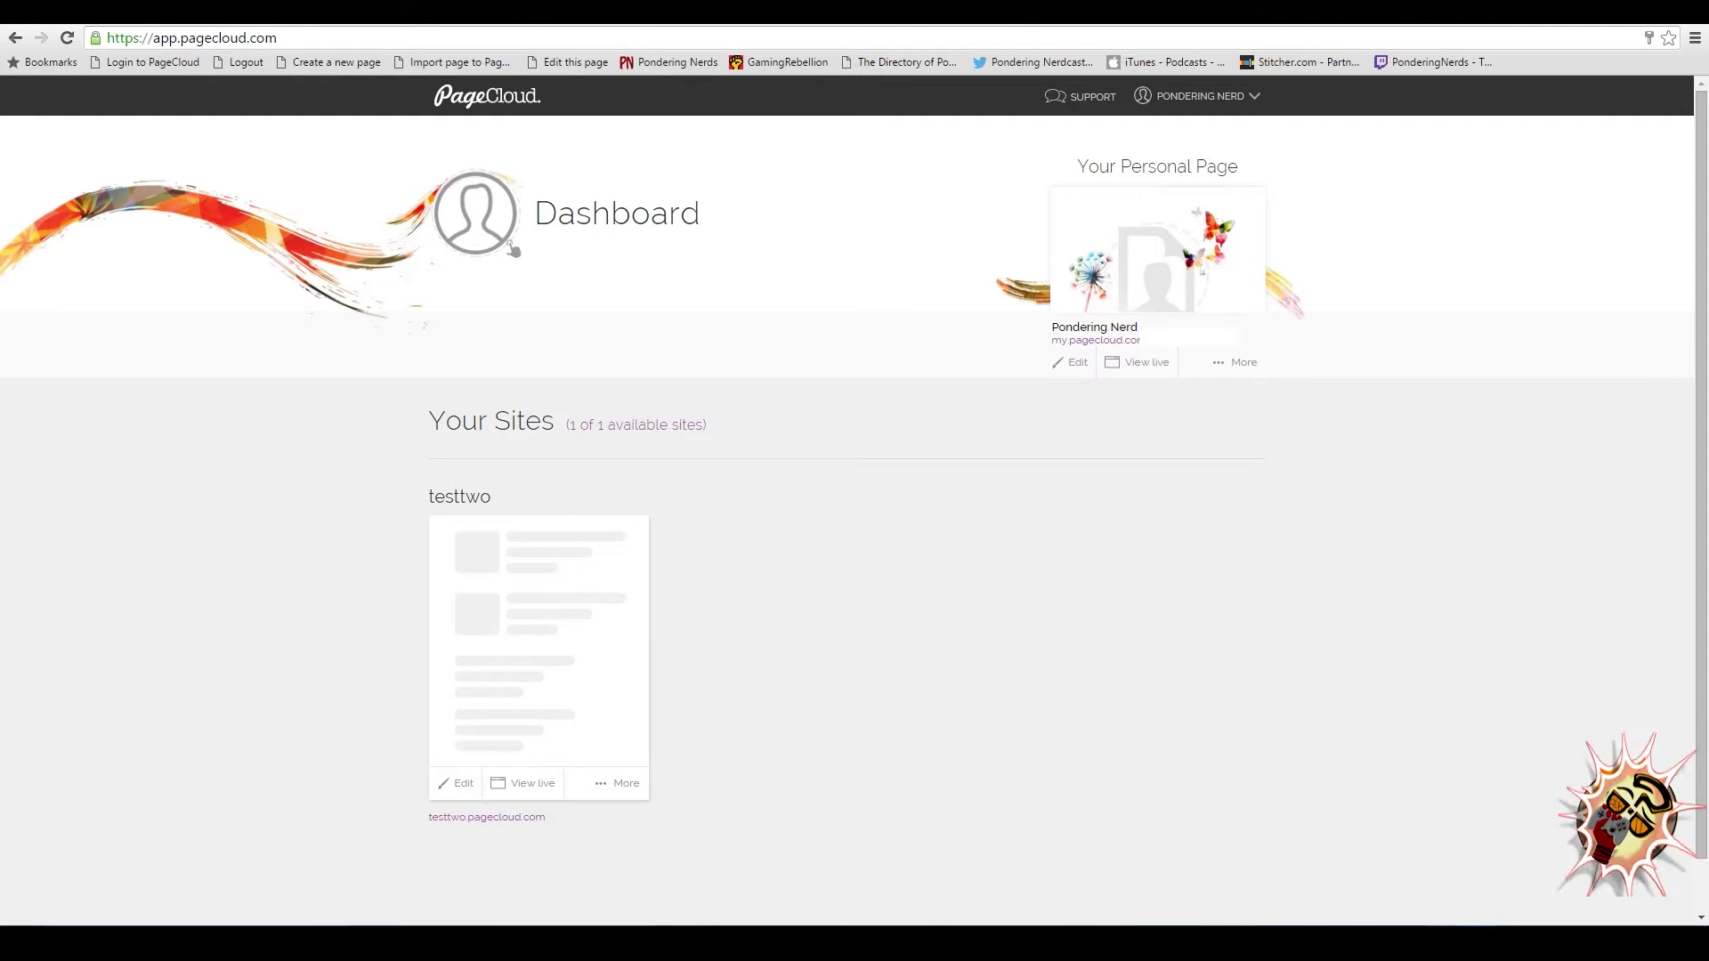
Look through the additional options offered for the personal page and for the testtwo site on the dashboard.
double_click(499, 496)
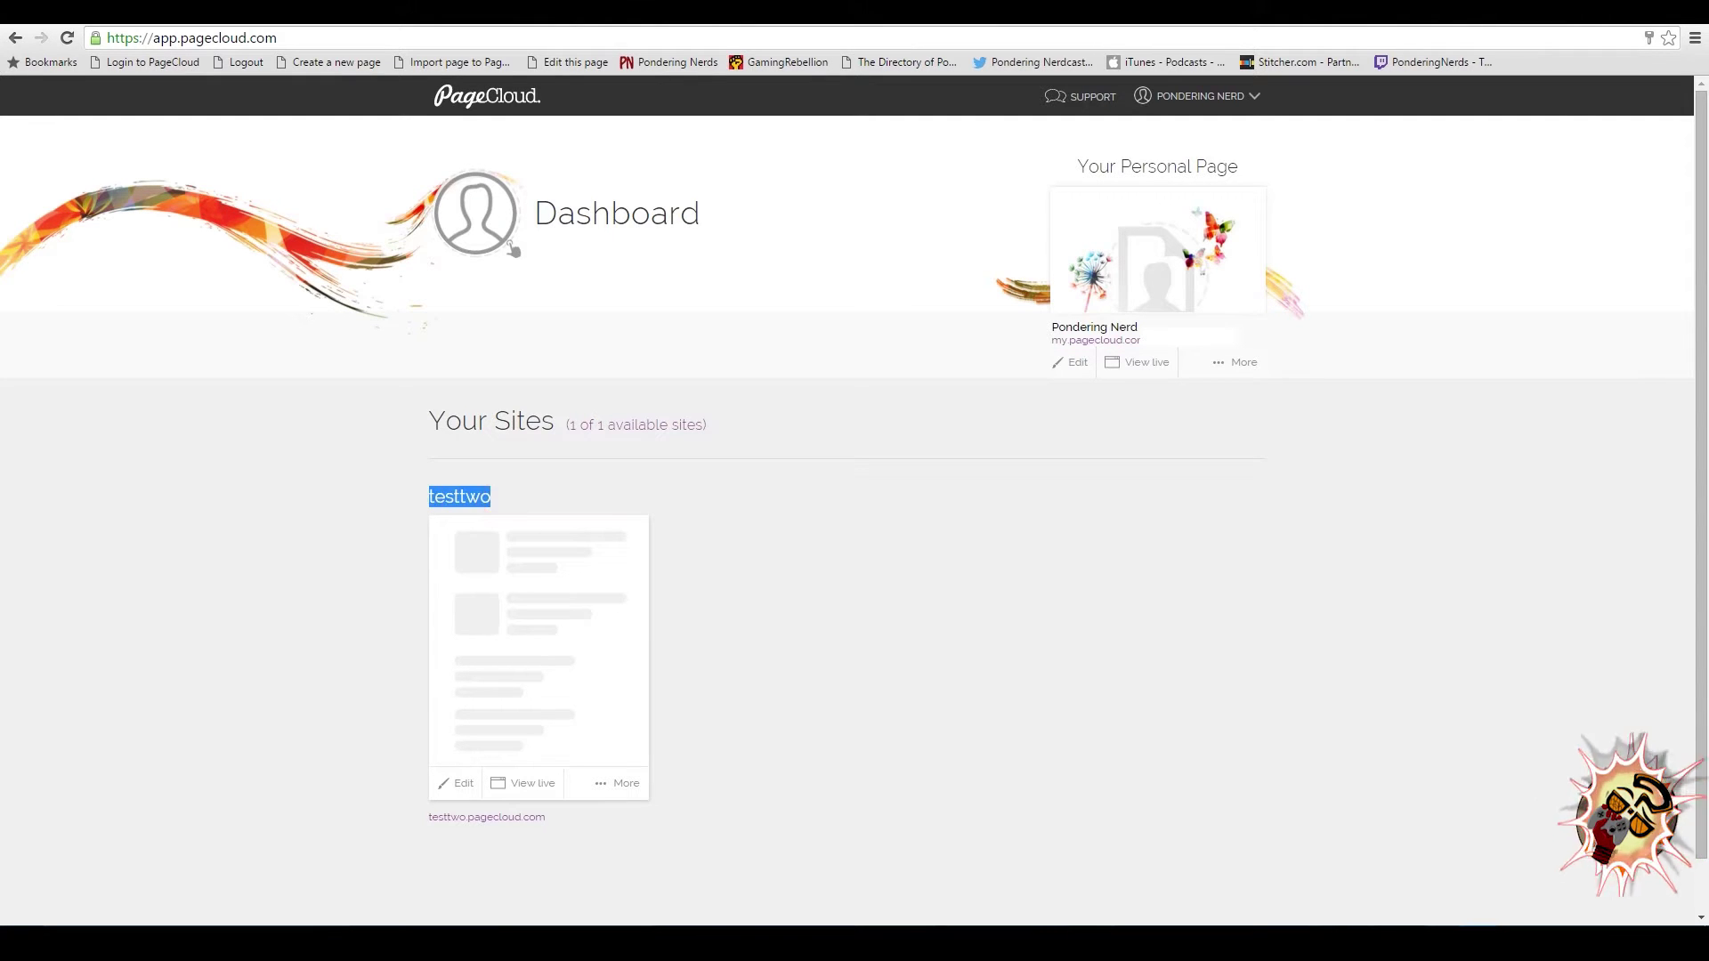
left_click(467, 493)
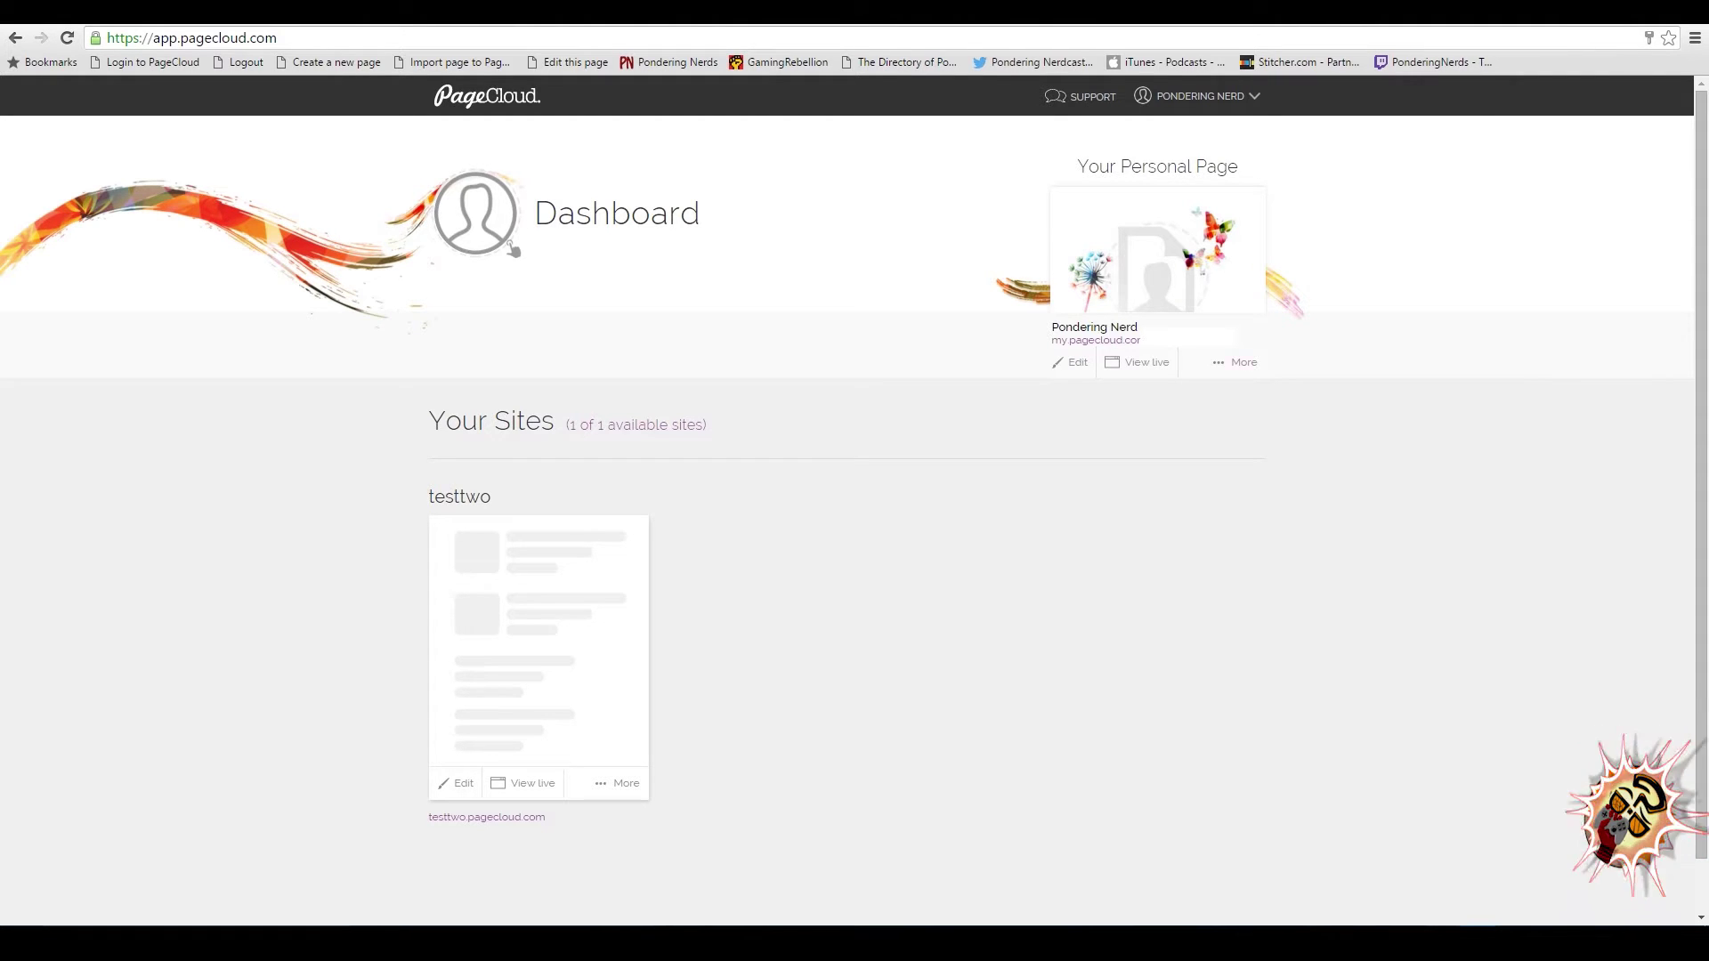
left_click(1236, 363)
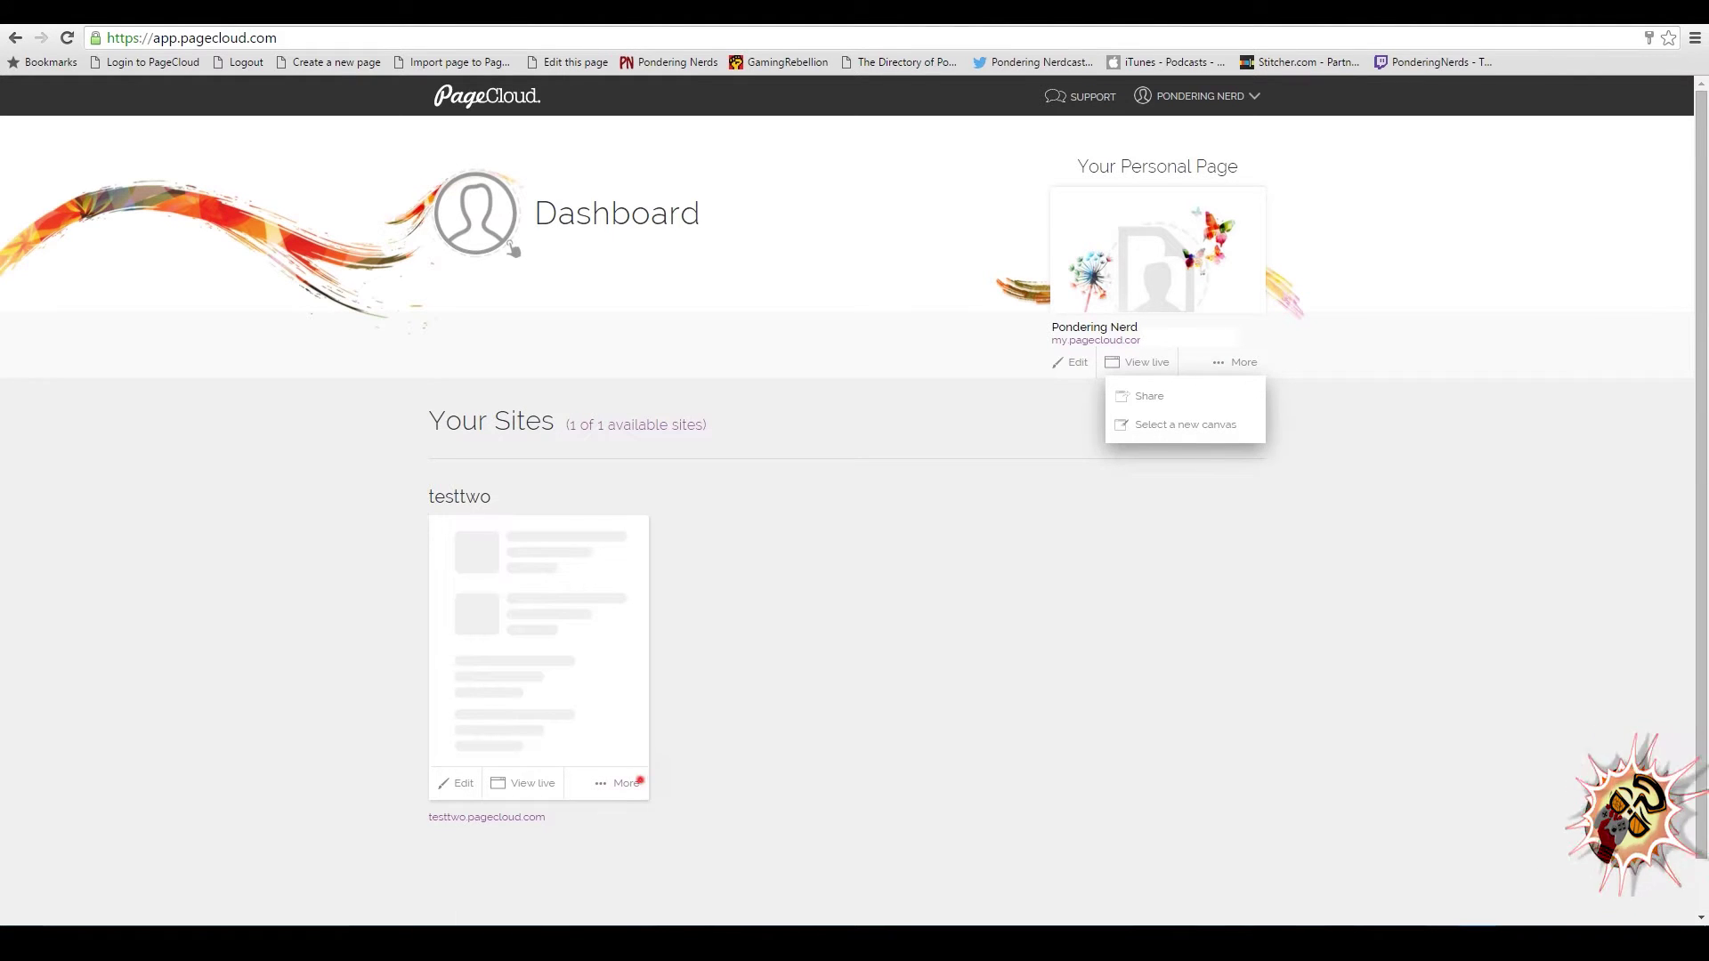
left_click(626, 783)
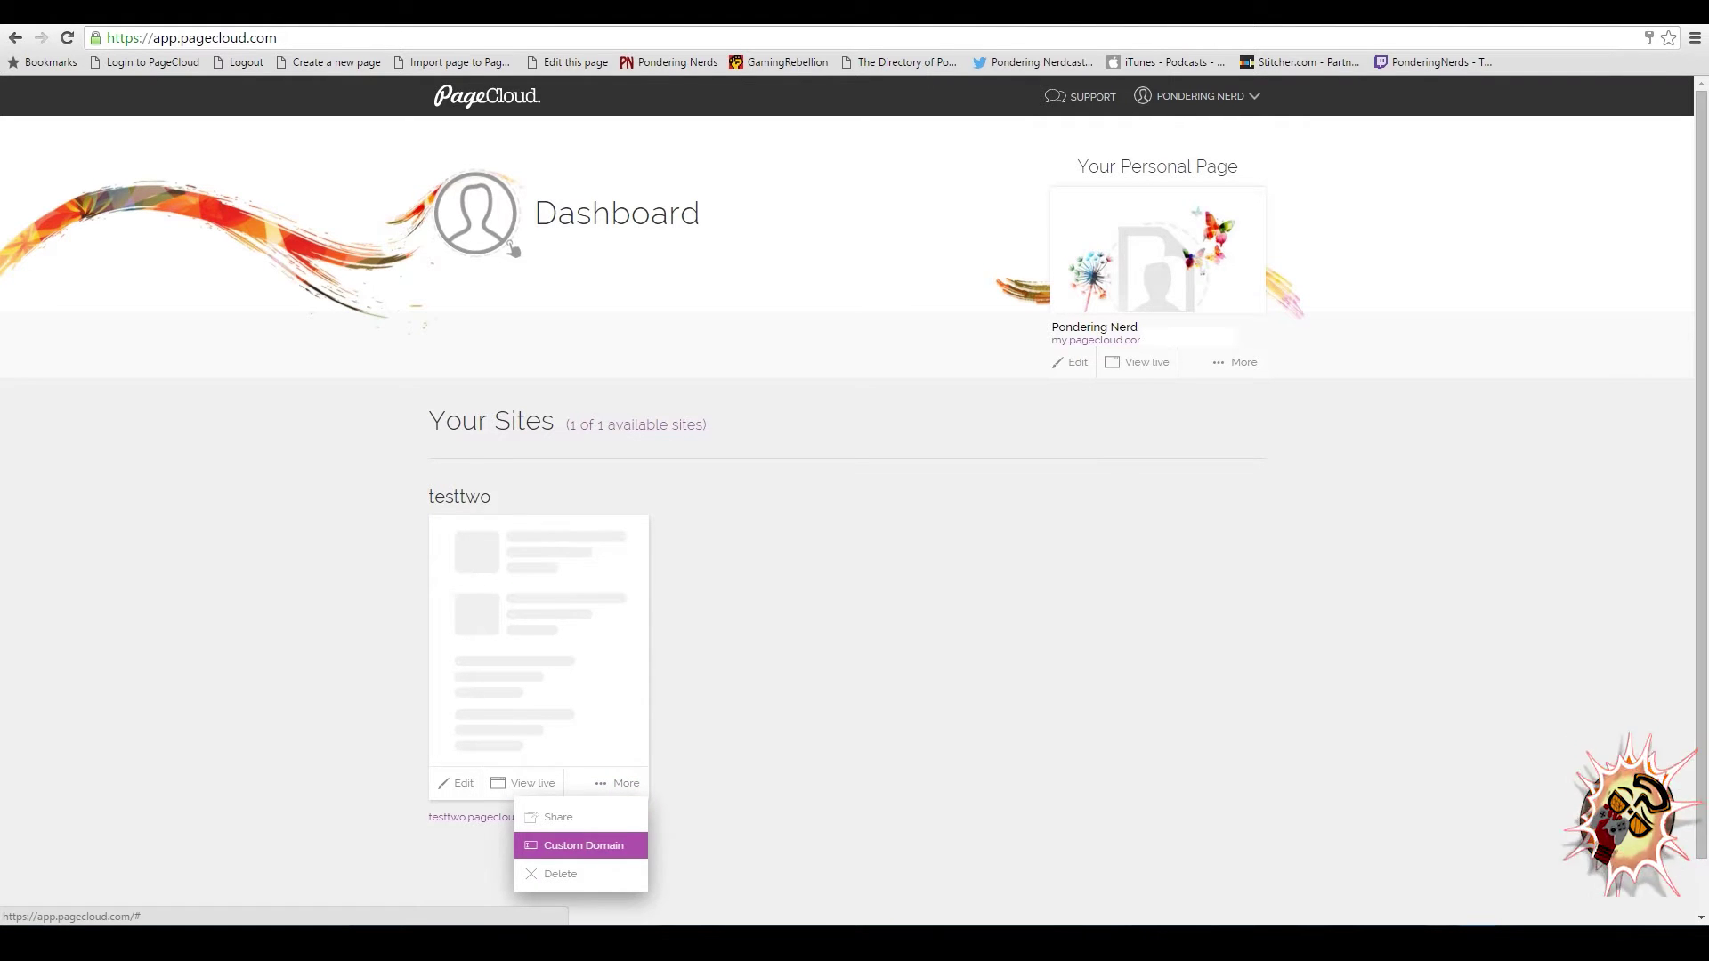
left_click(833, 820)
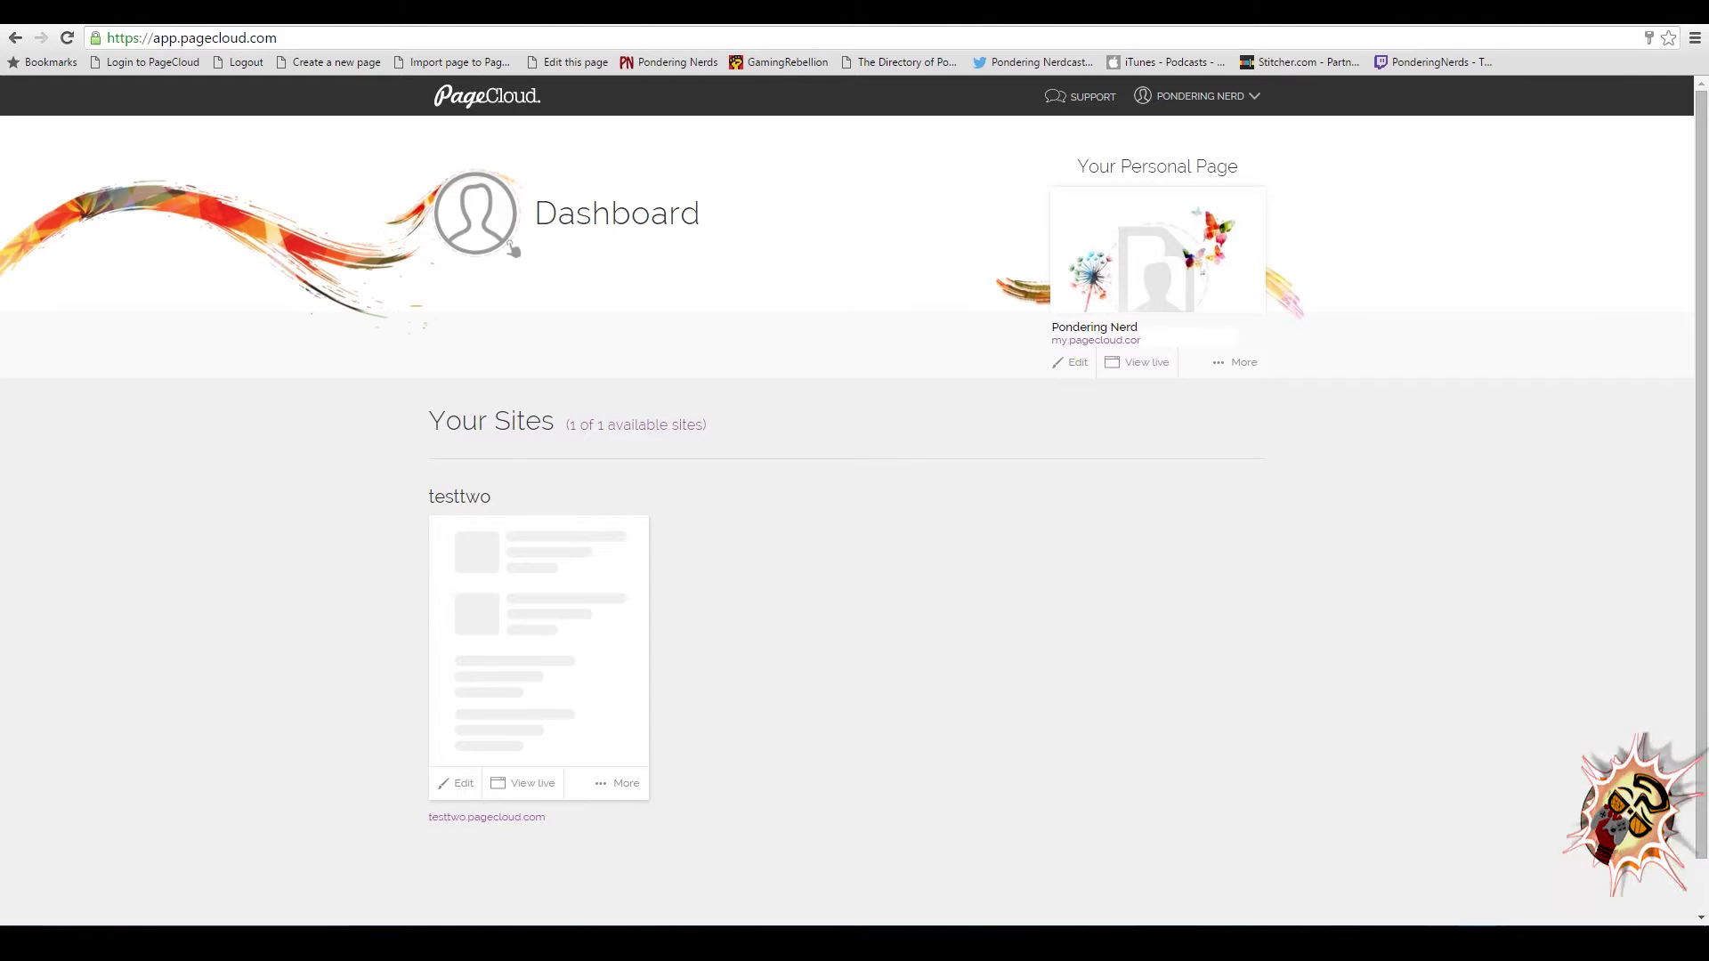
left_click(618, 785)
Open the account's Profile page to view its name, username and email fields.
left_click(1197, 95)
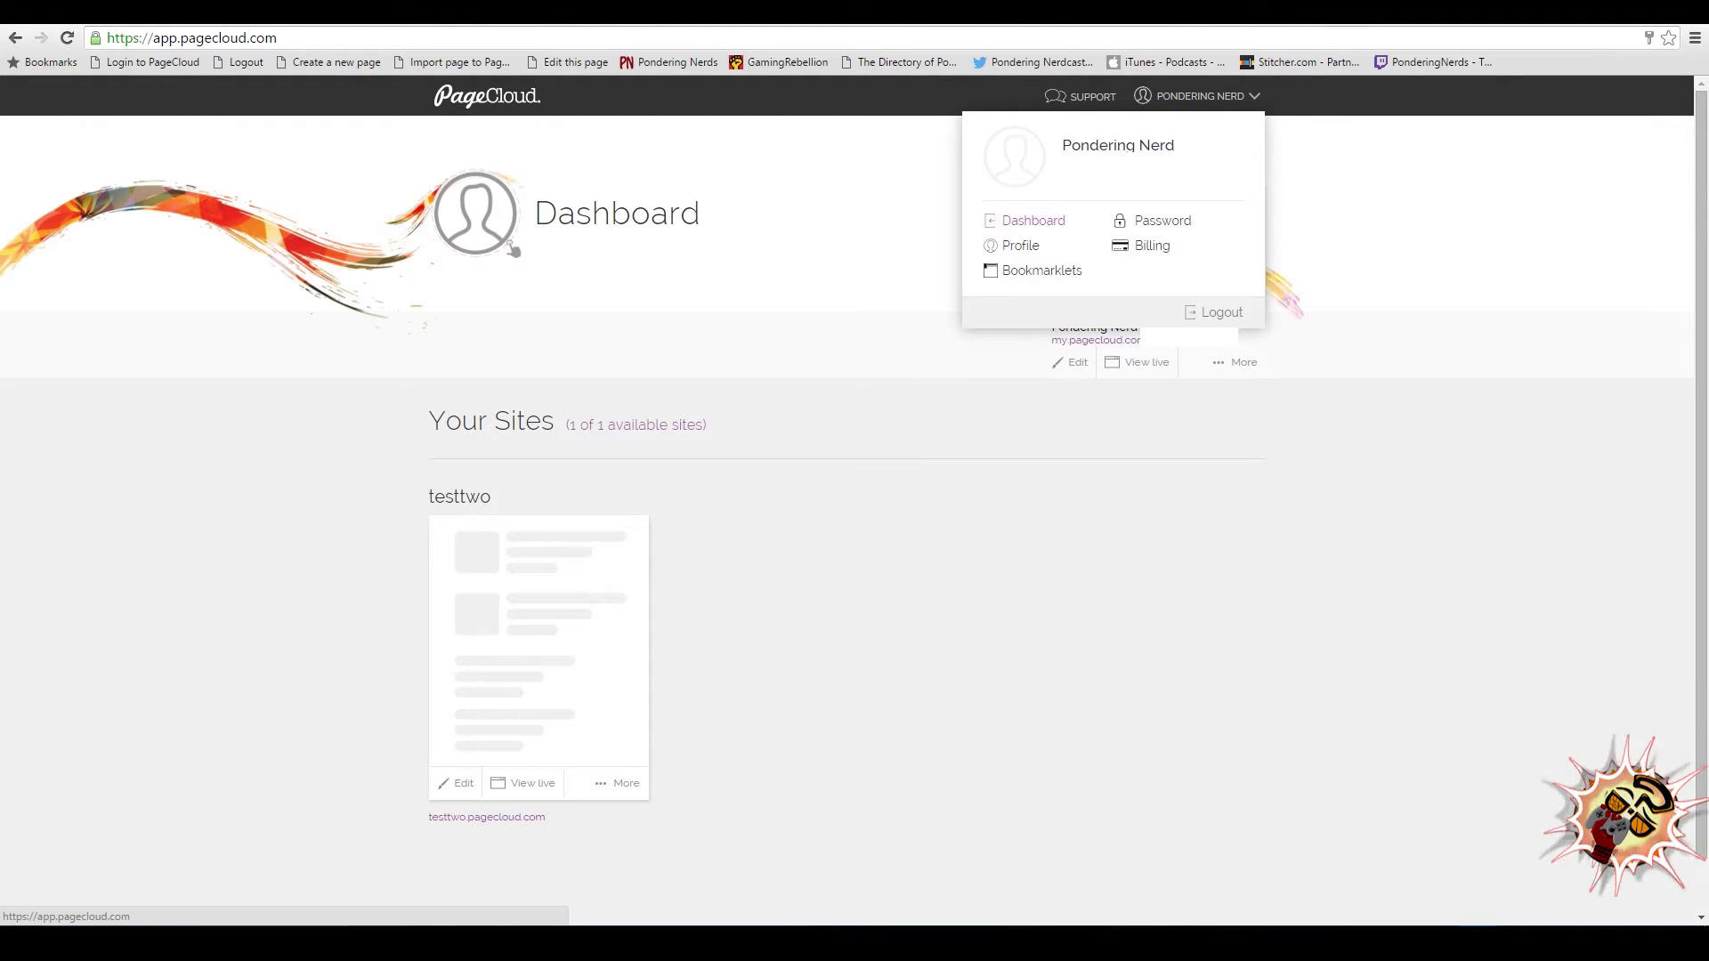
left_click(1015, 242)
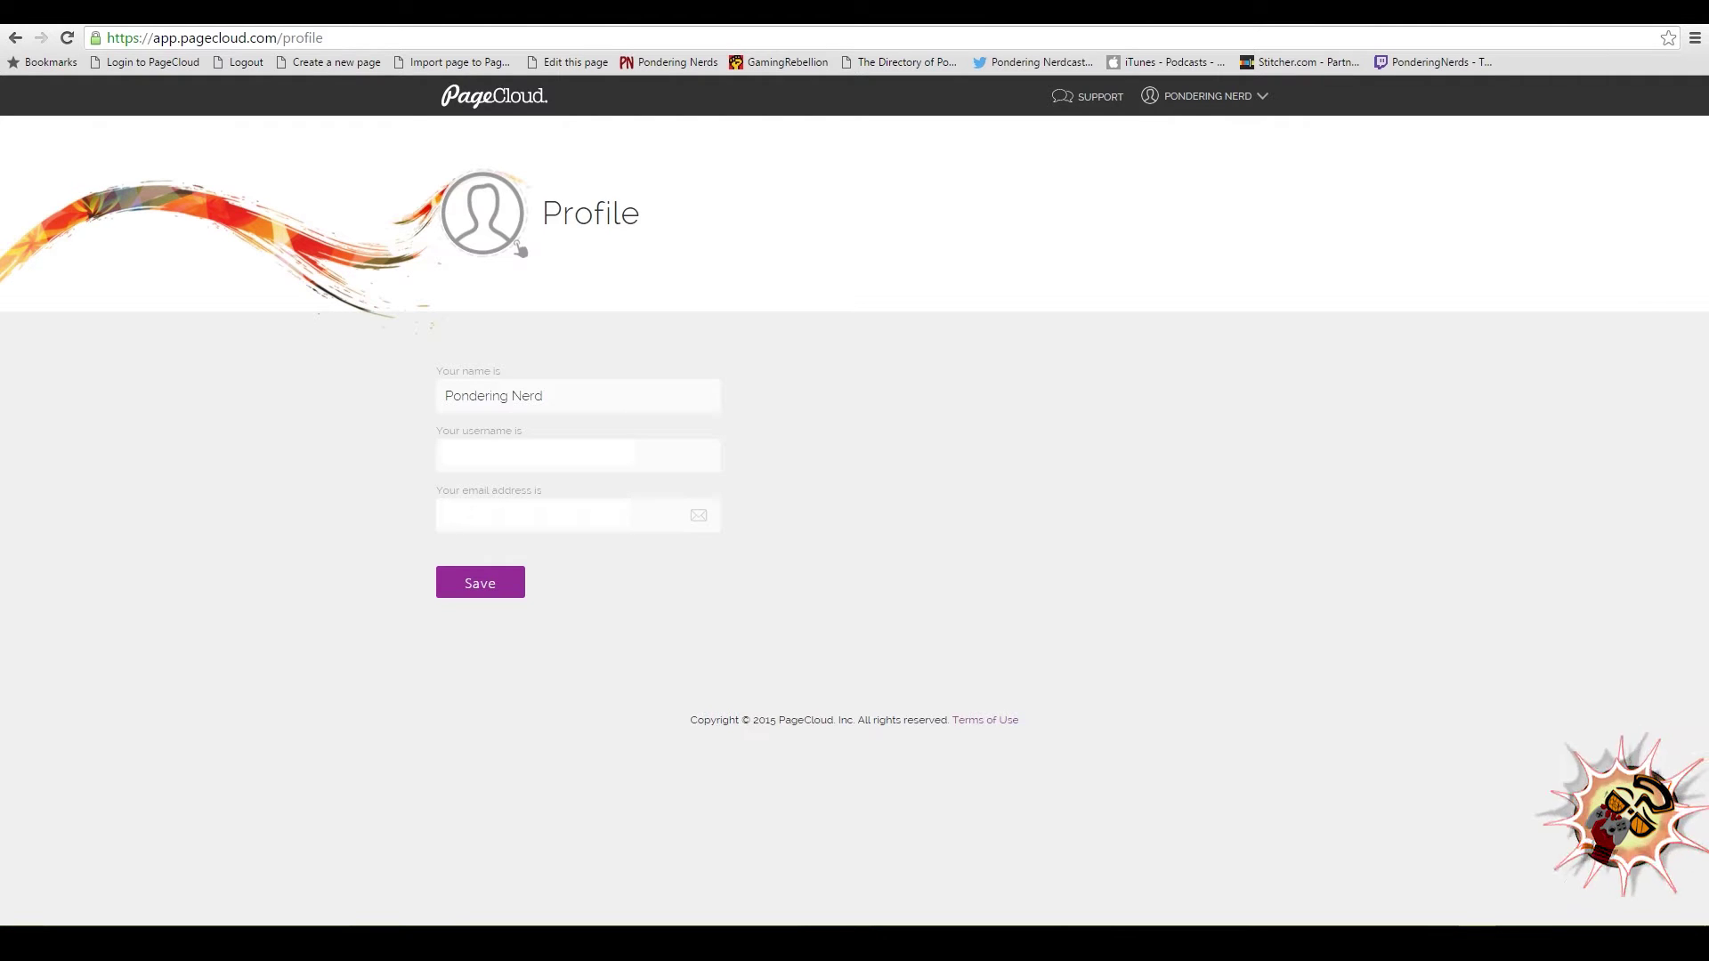
left_click(290, 664)
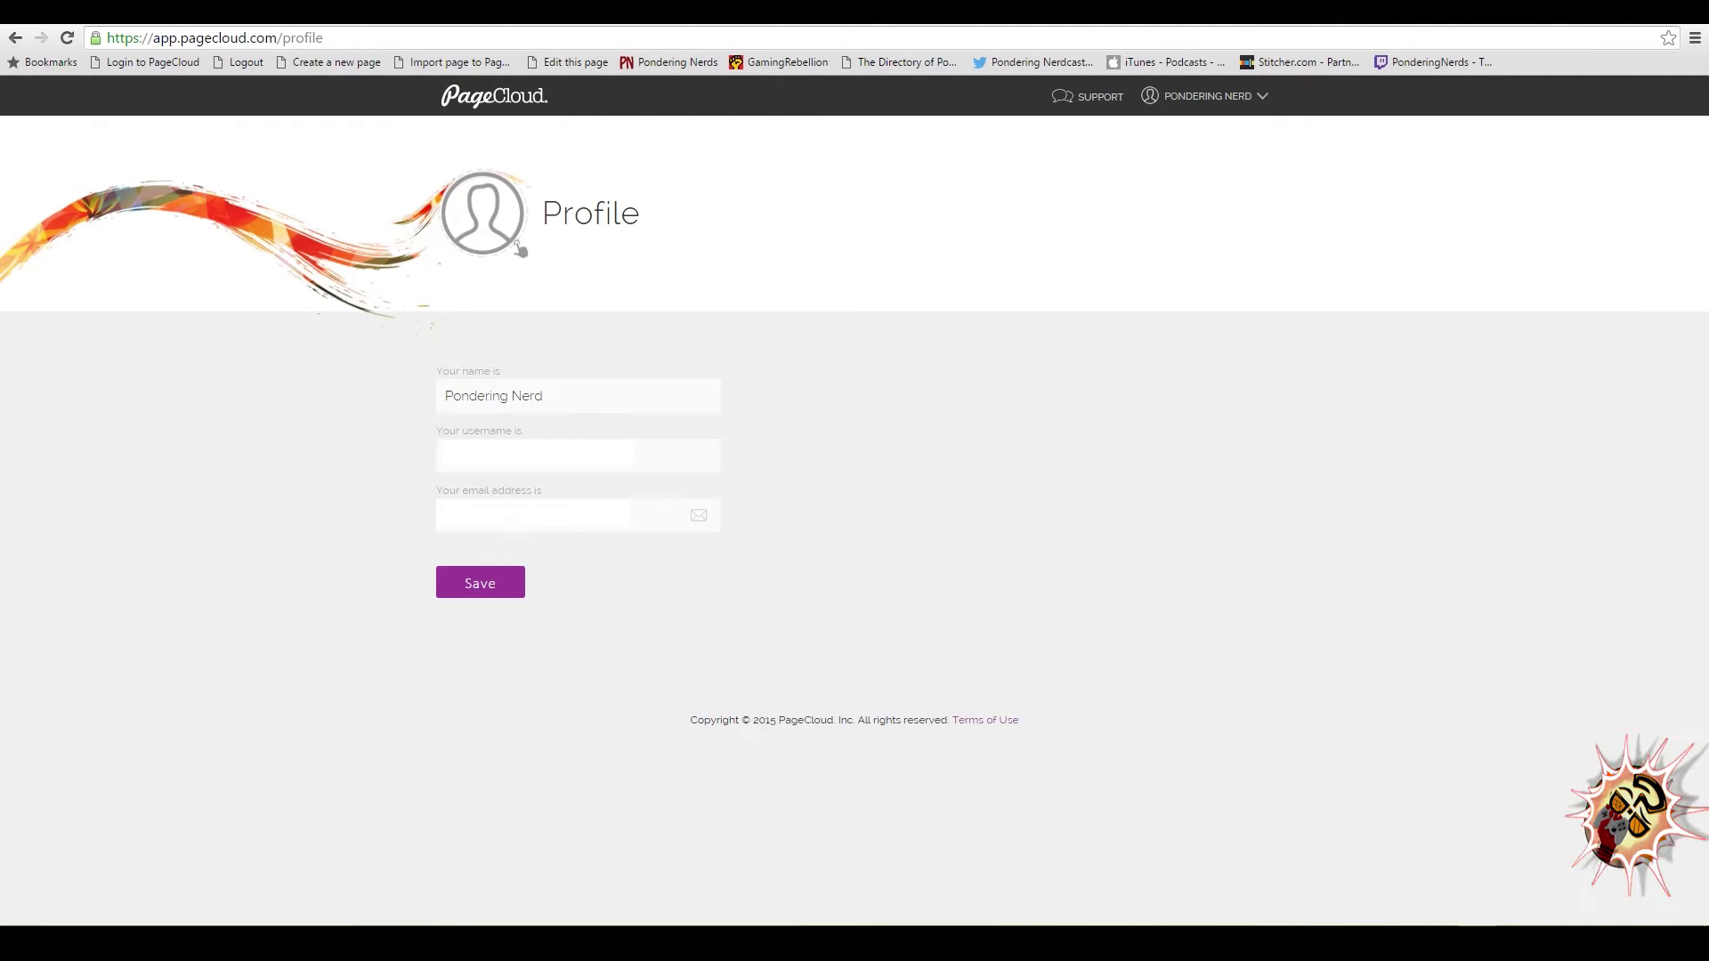
Open the account's Bookmarklets page to view the available PageCloud bookmarklets.
left_click(1262, 97)
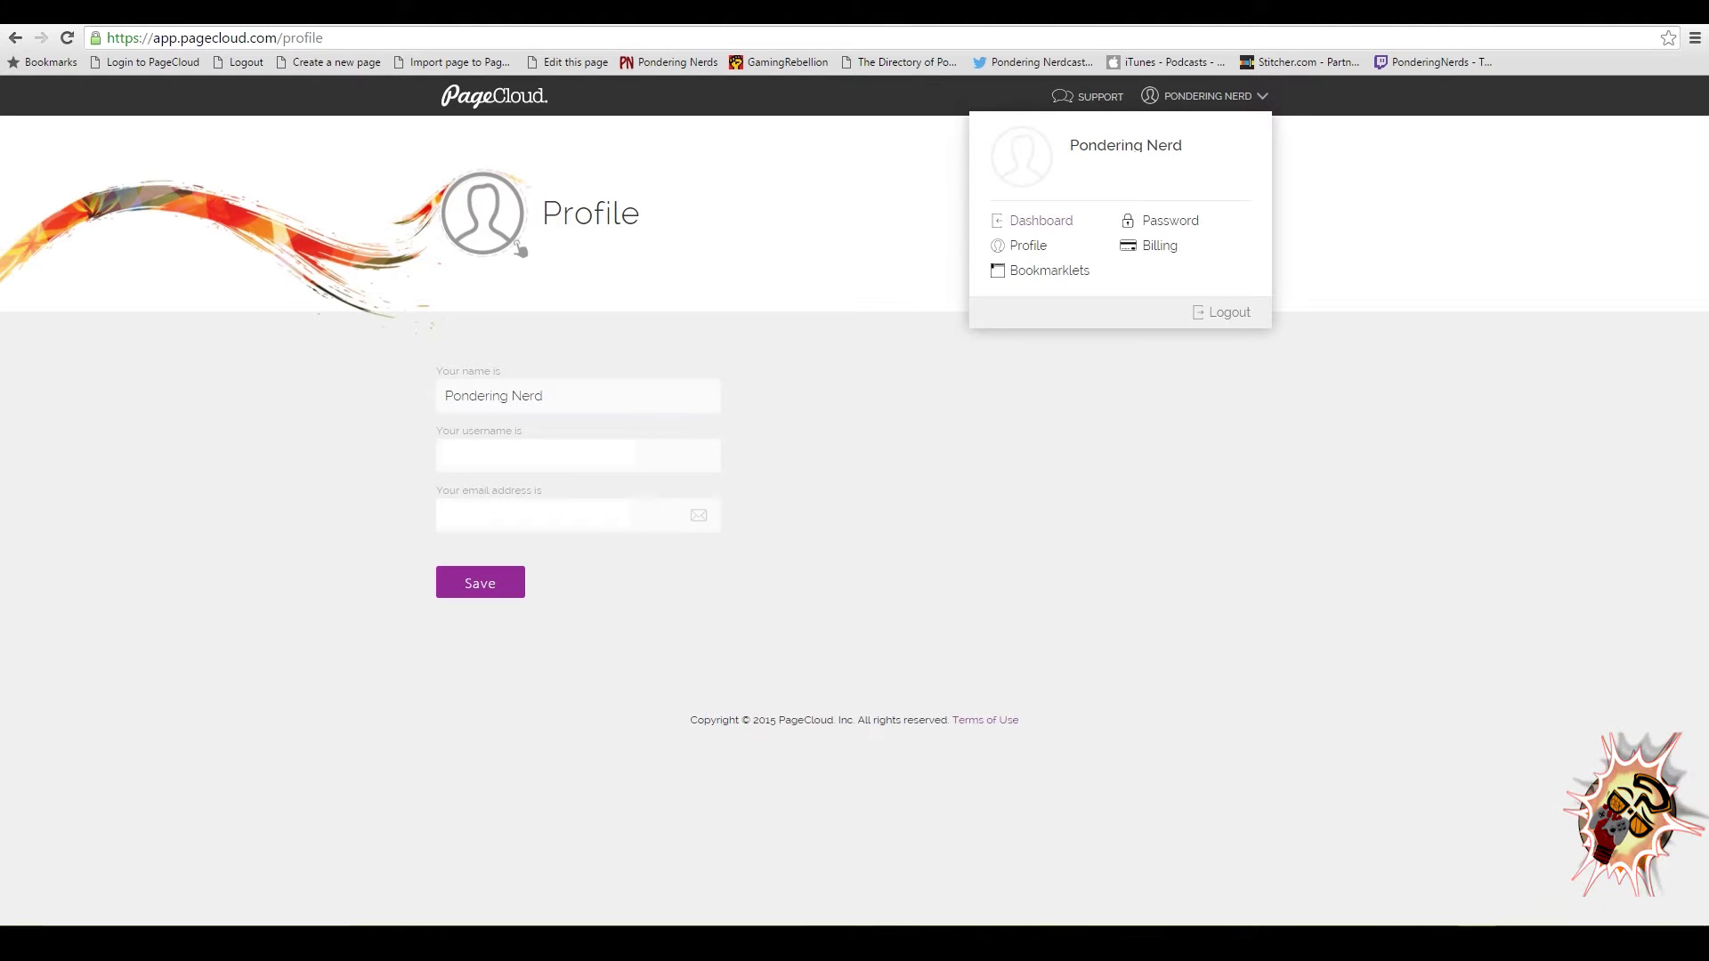
left_click(1043, 271)
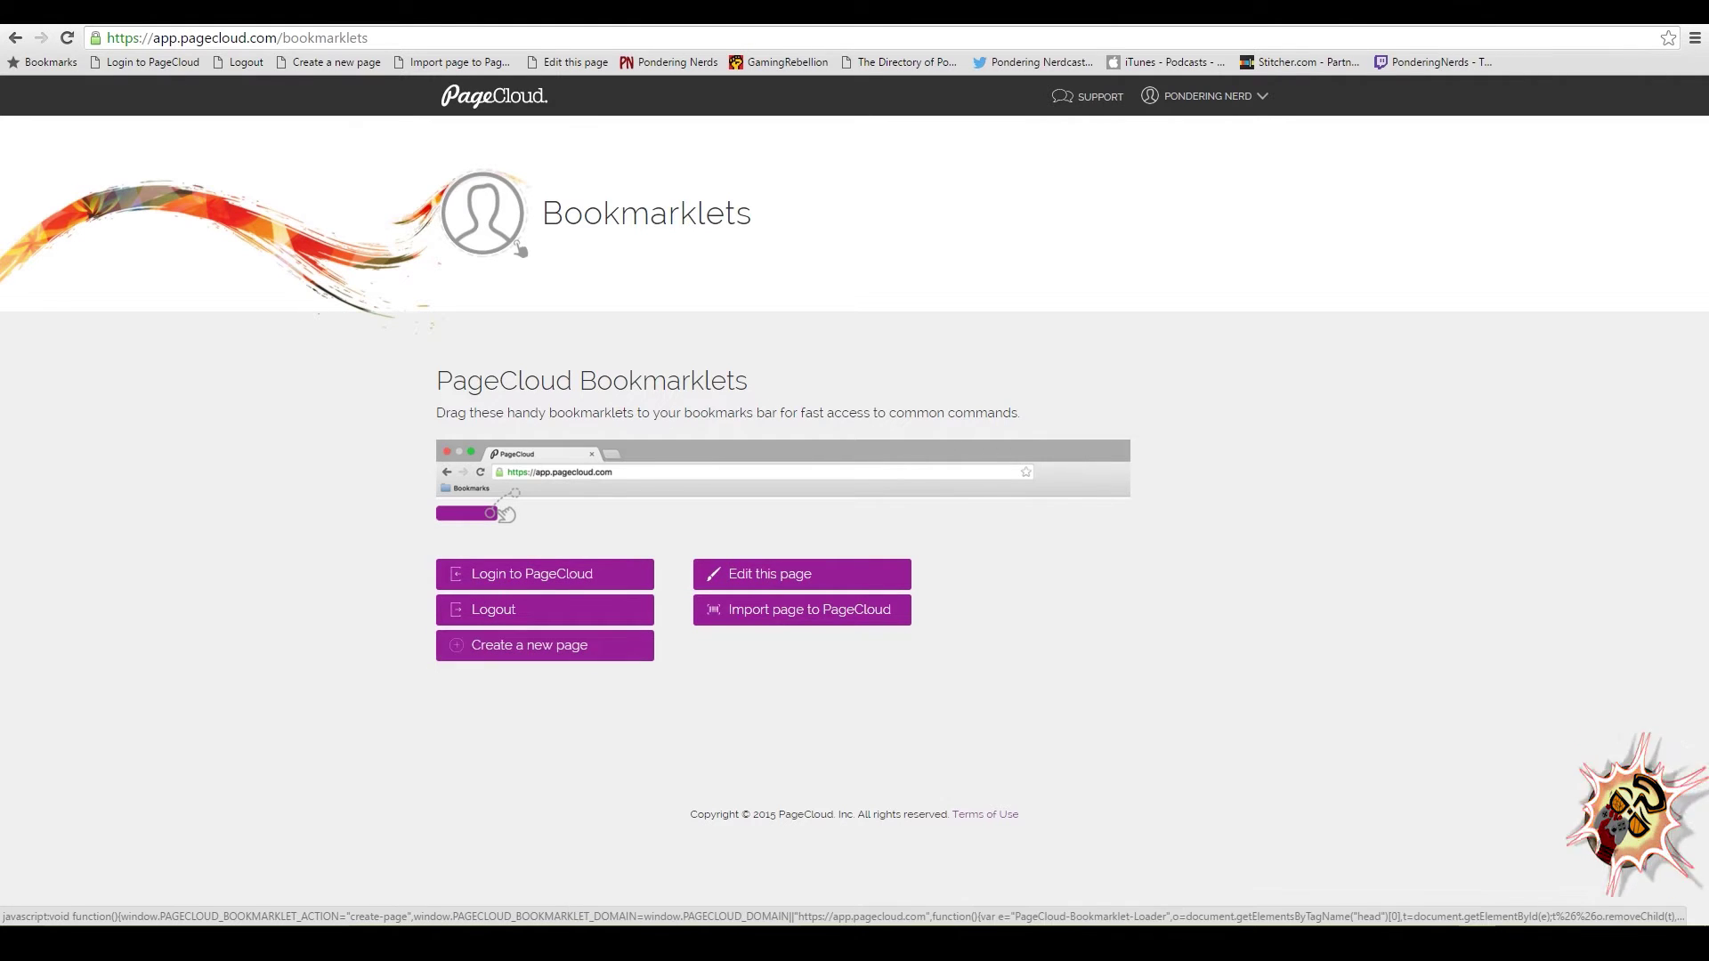
left_click(394, 744)
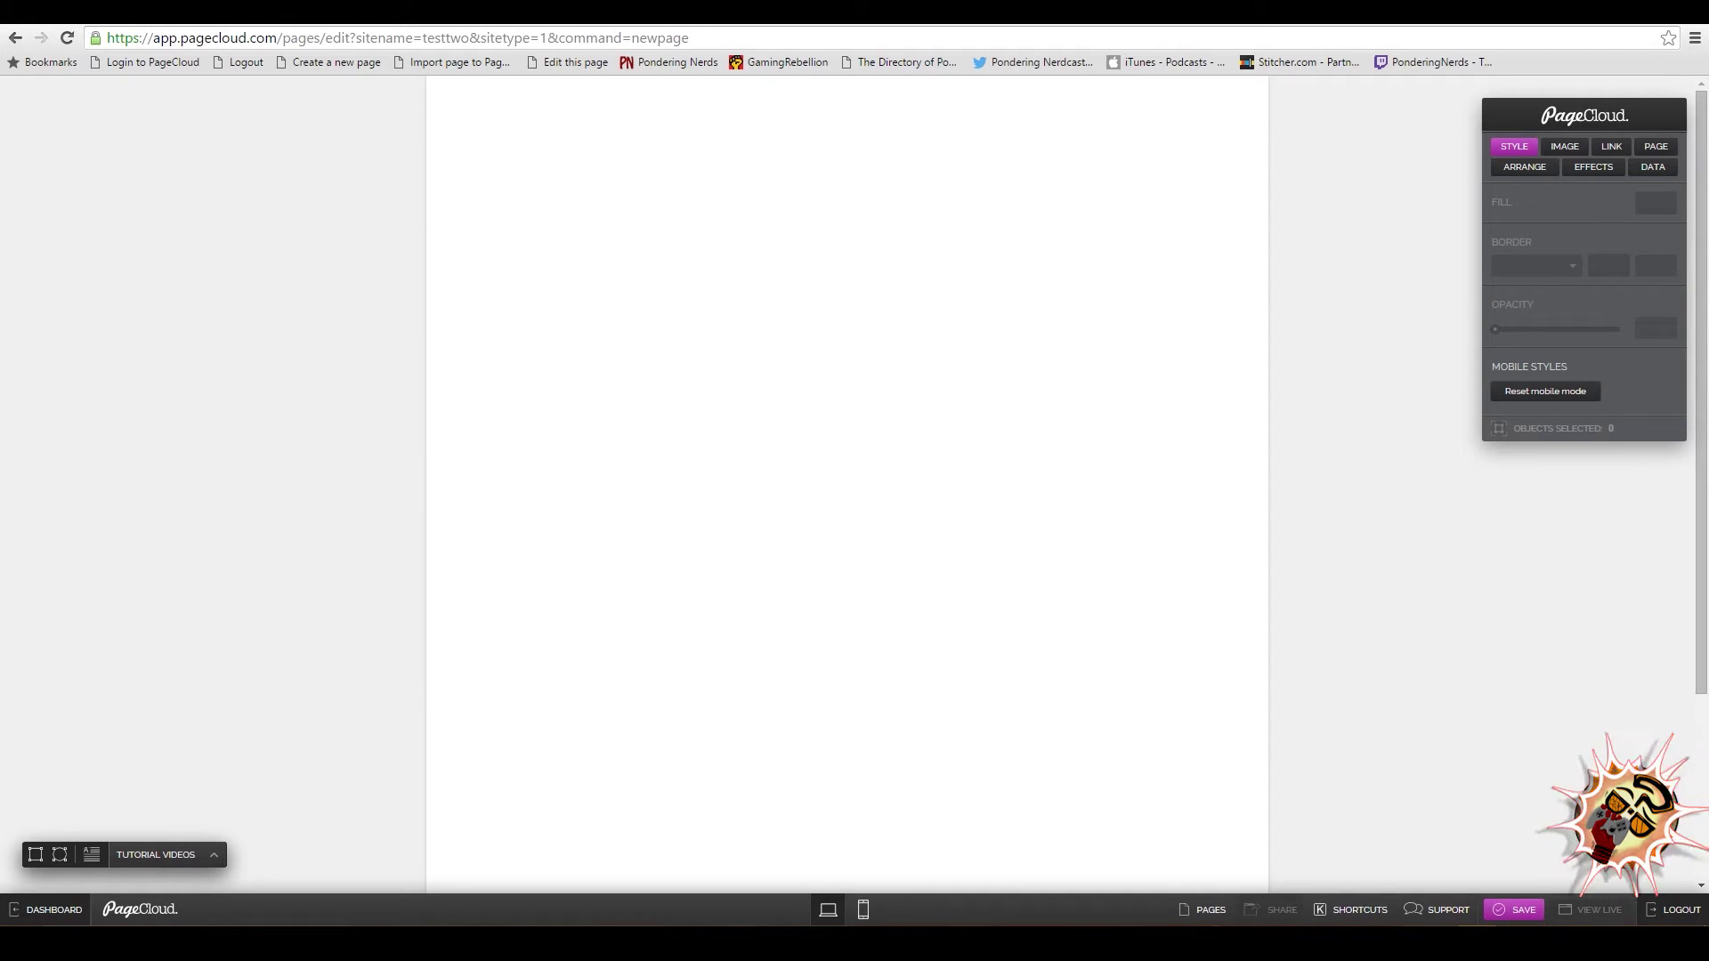
Add a rectangle and a circle to the blank page, placing the circle just left of the square.
left_click_drag(1701, 267, 1701, 452)
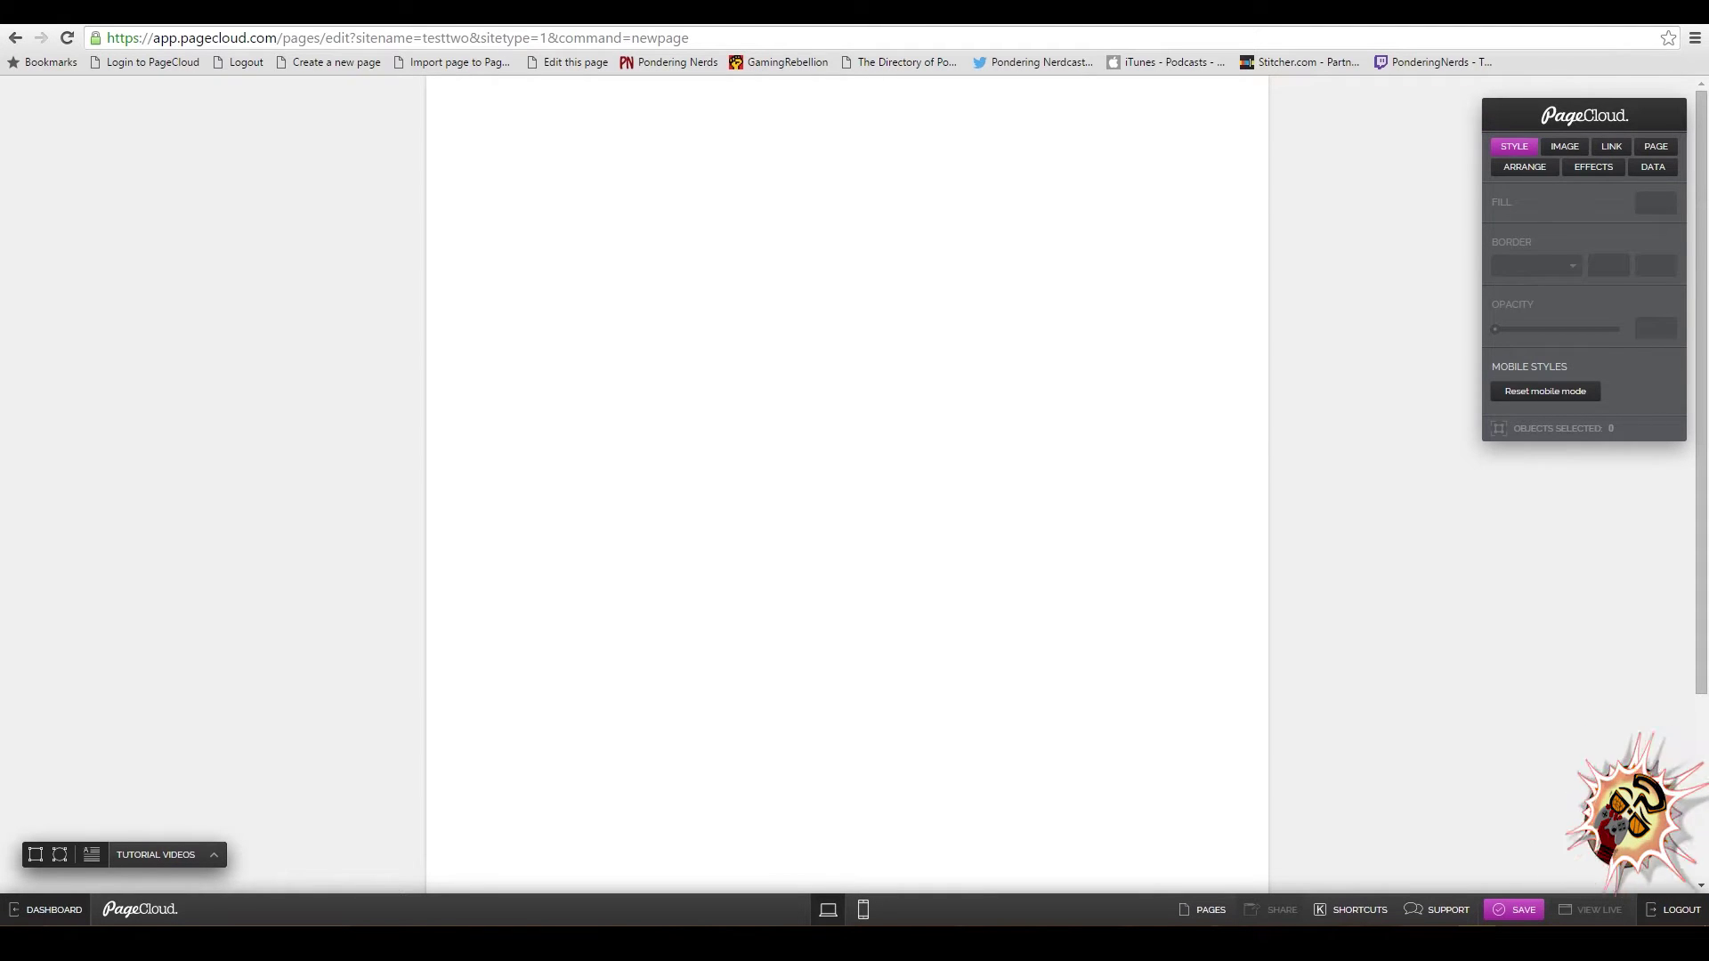
left_click(36, 854)
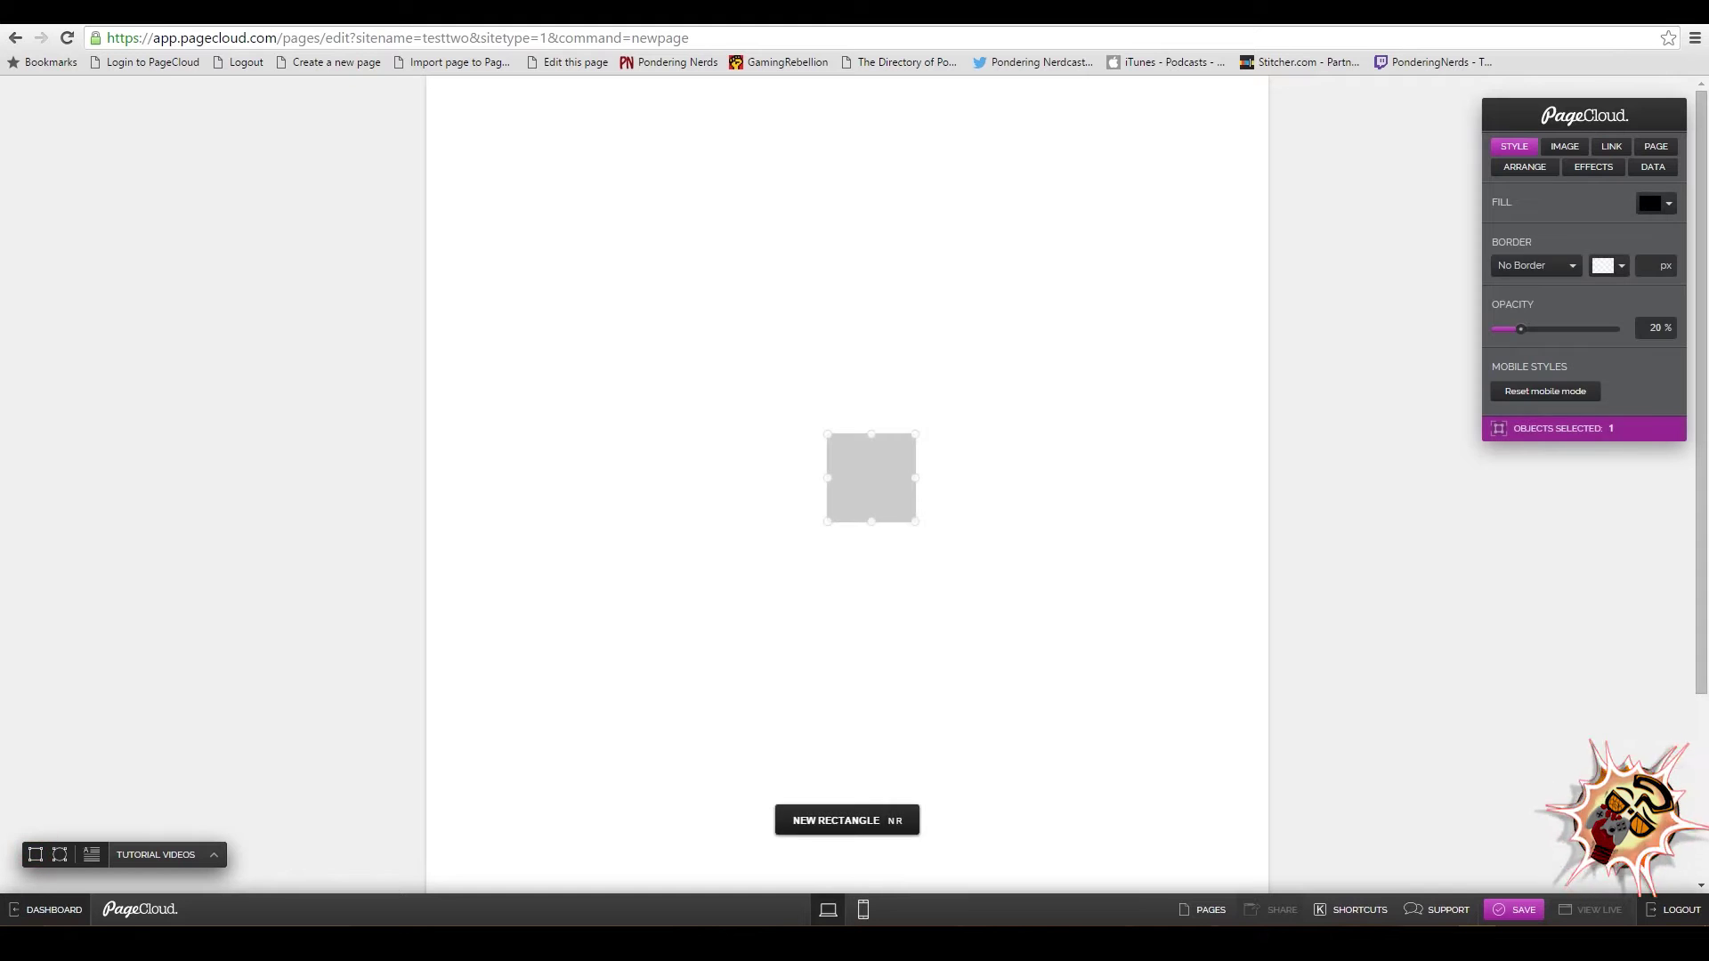
left_click(60, 854)
left_click_drag(794, 468, 749, 478)
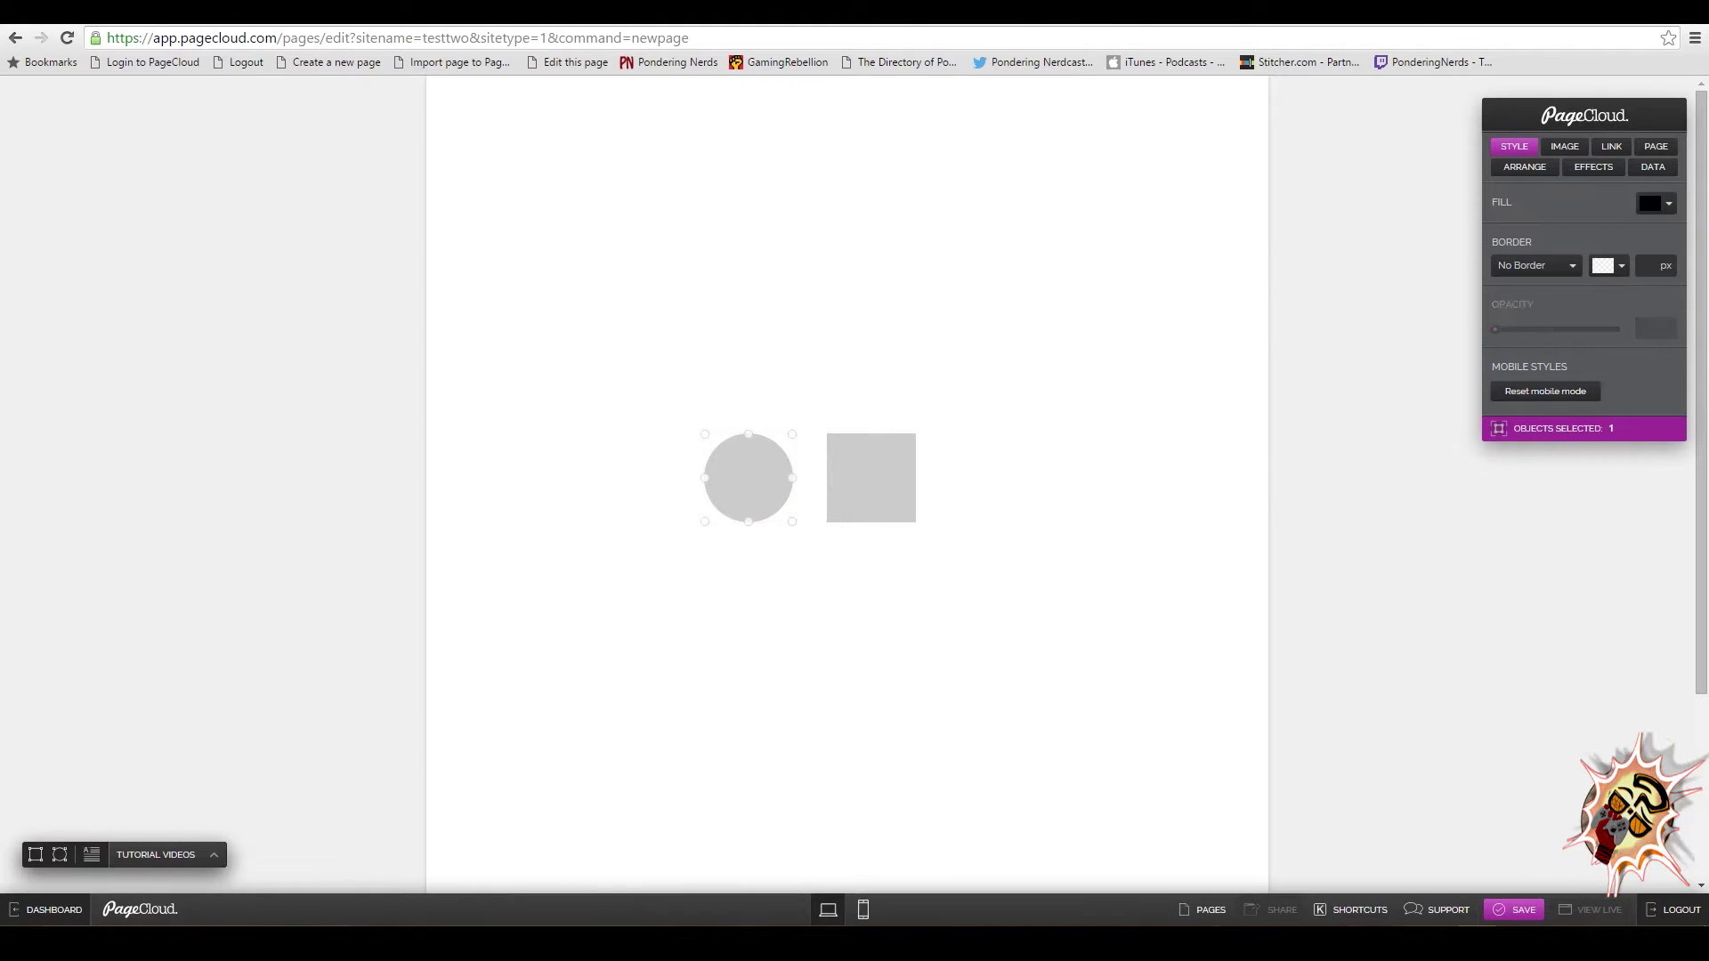
Set the circle's opacity to 100% and its fill to light green.
left_click_drag(1521, 329, 1618, 330)
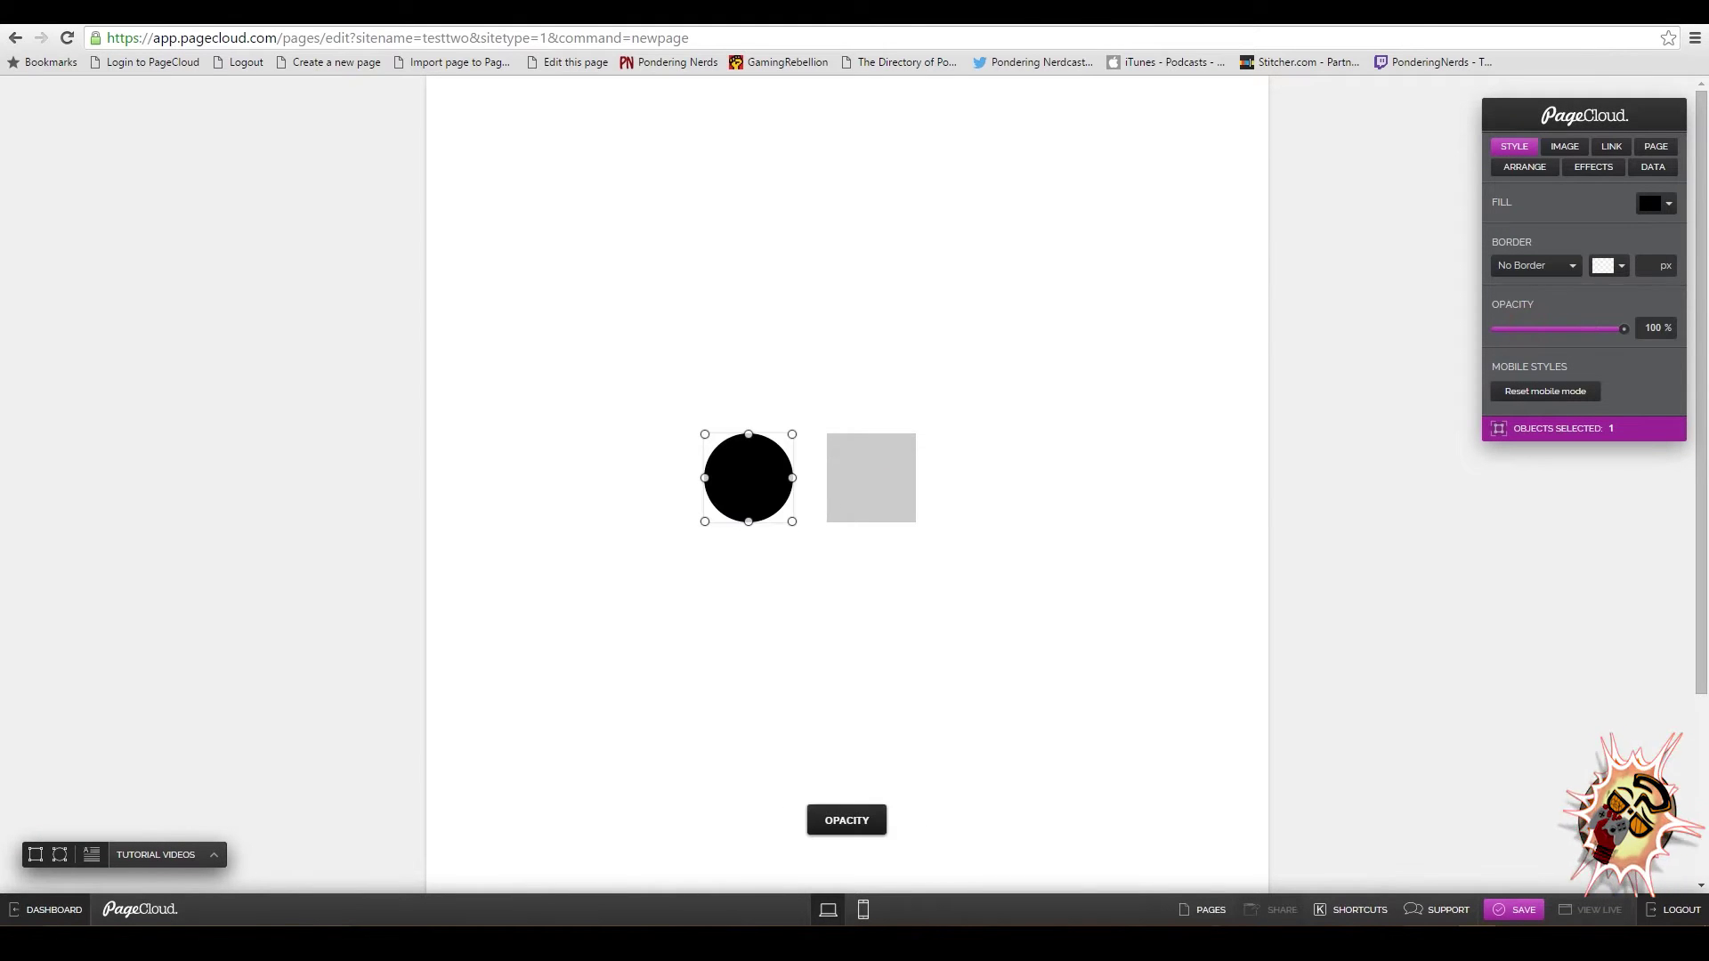
left_click(1657, 202)
left_click(1656, 250)
left_click(893, 426)
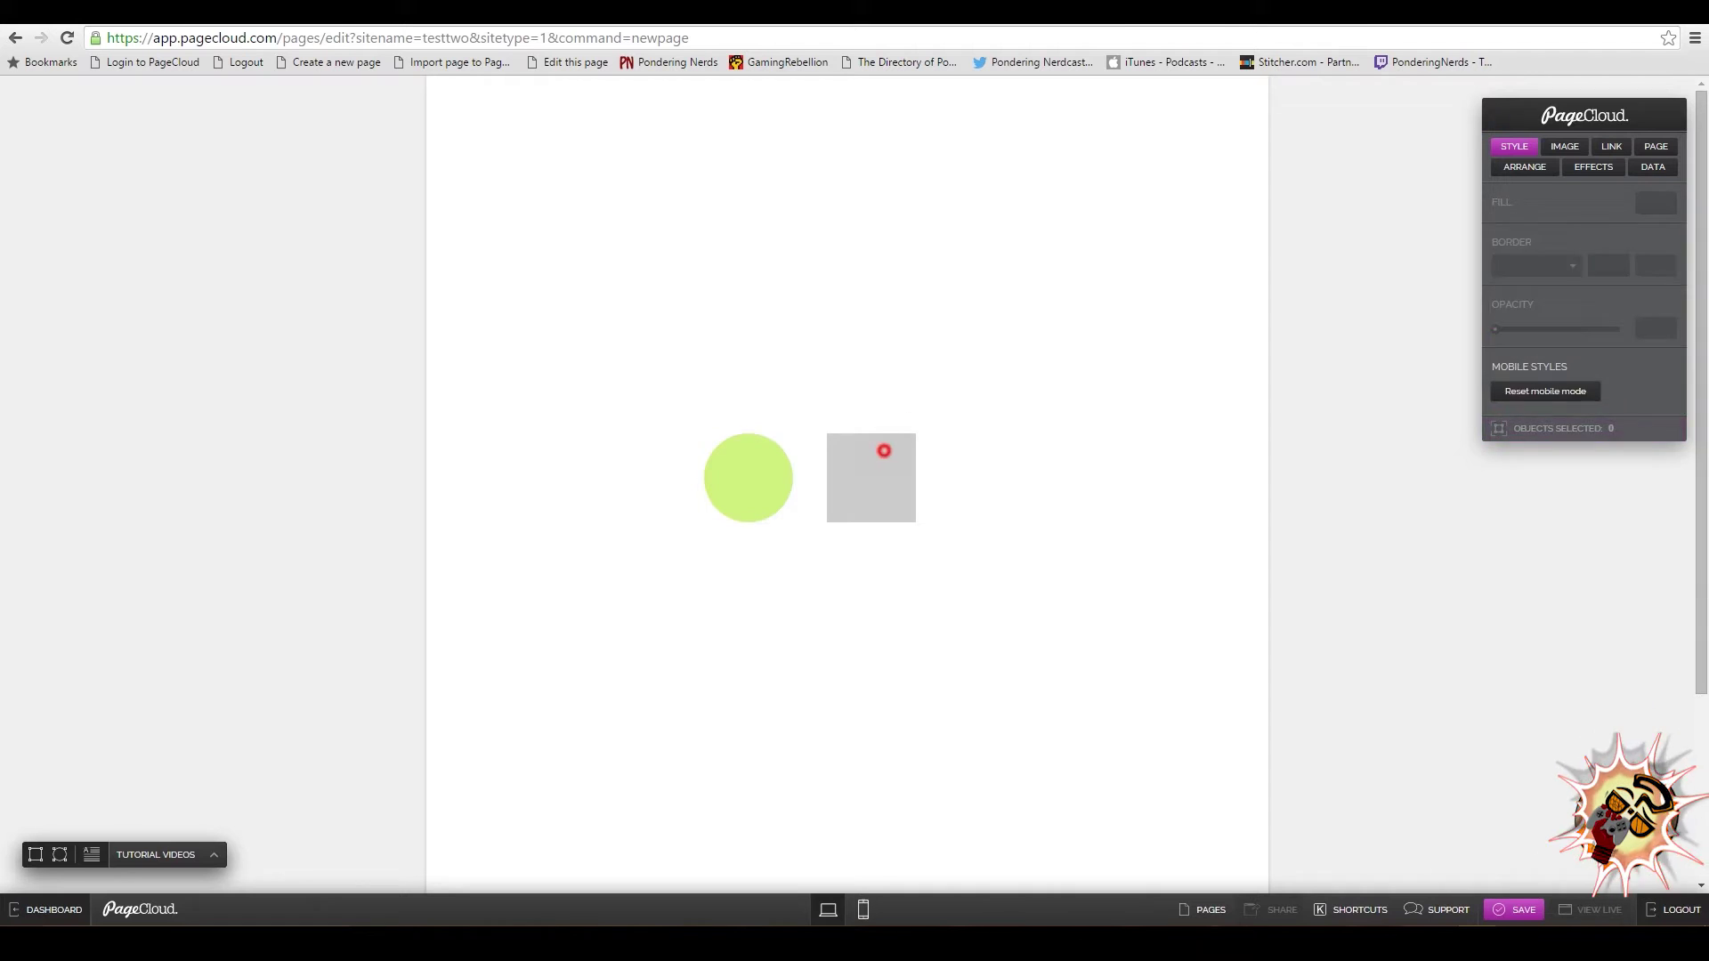
Set the square's opacity to 100% and its fill to blue.
left_click_drag(1520, 330, 1618, 330)
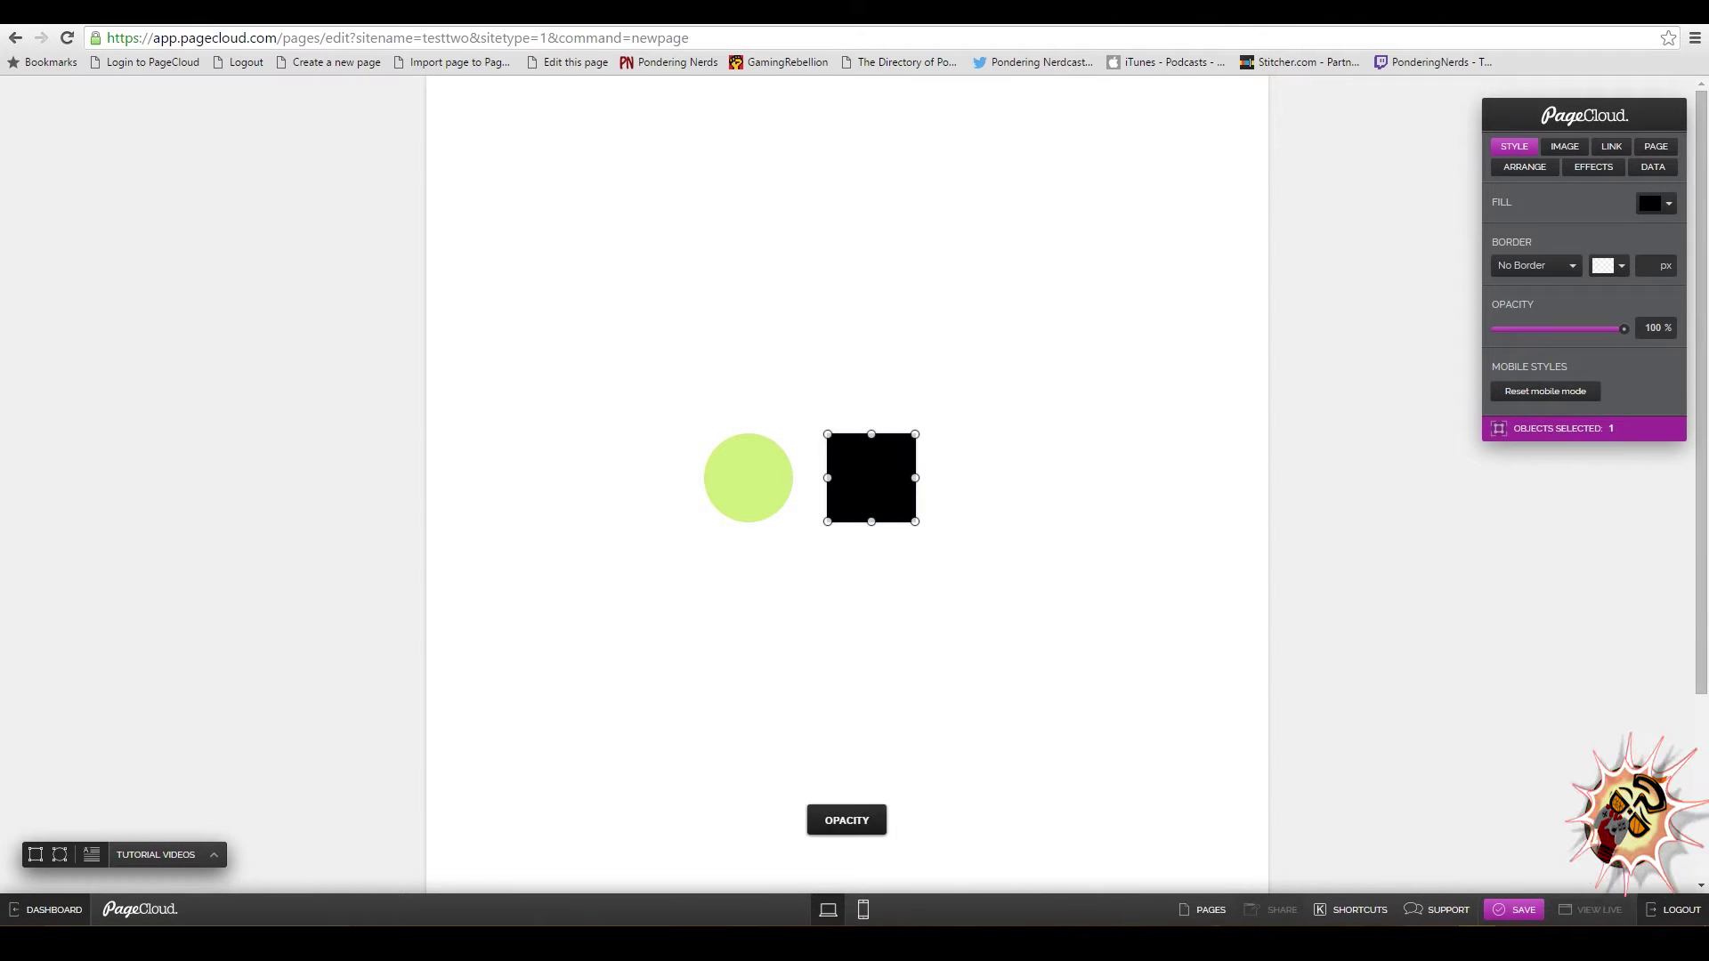
left_click(1658, 203)
left_click(1601, 249)
left_click(915, 560)
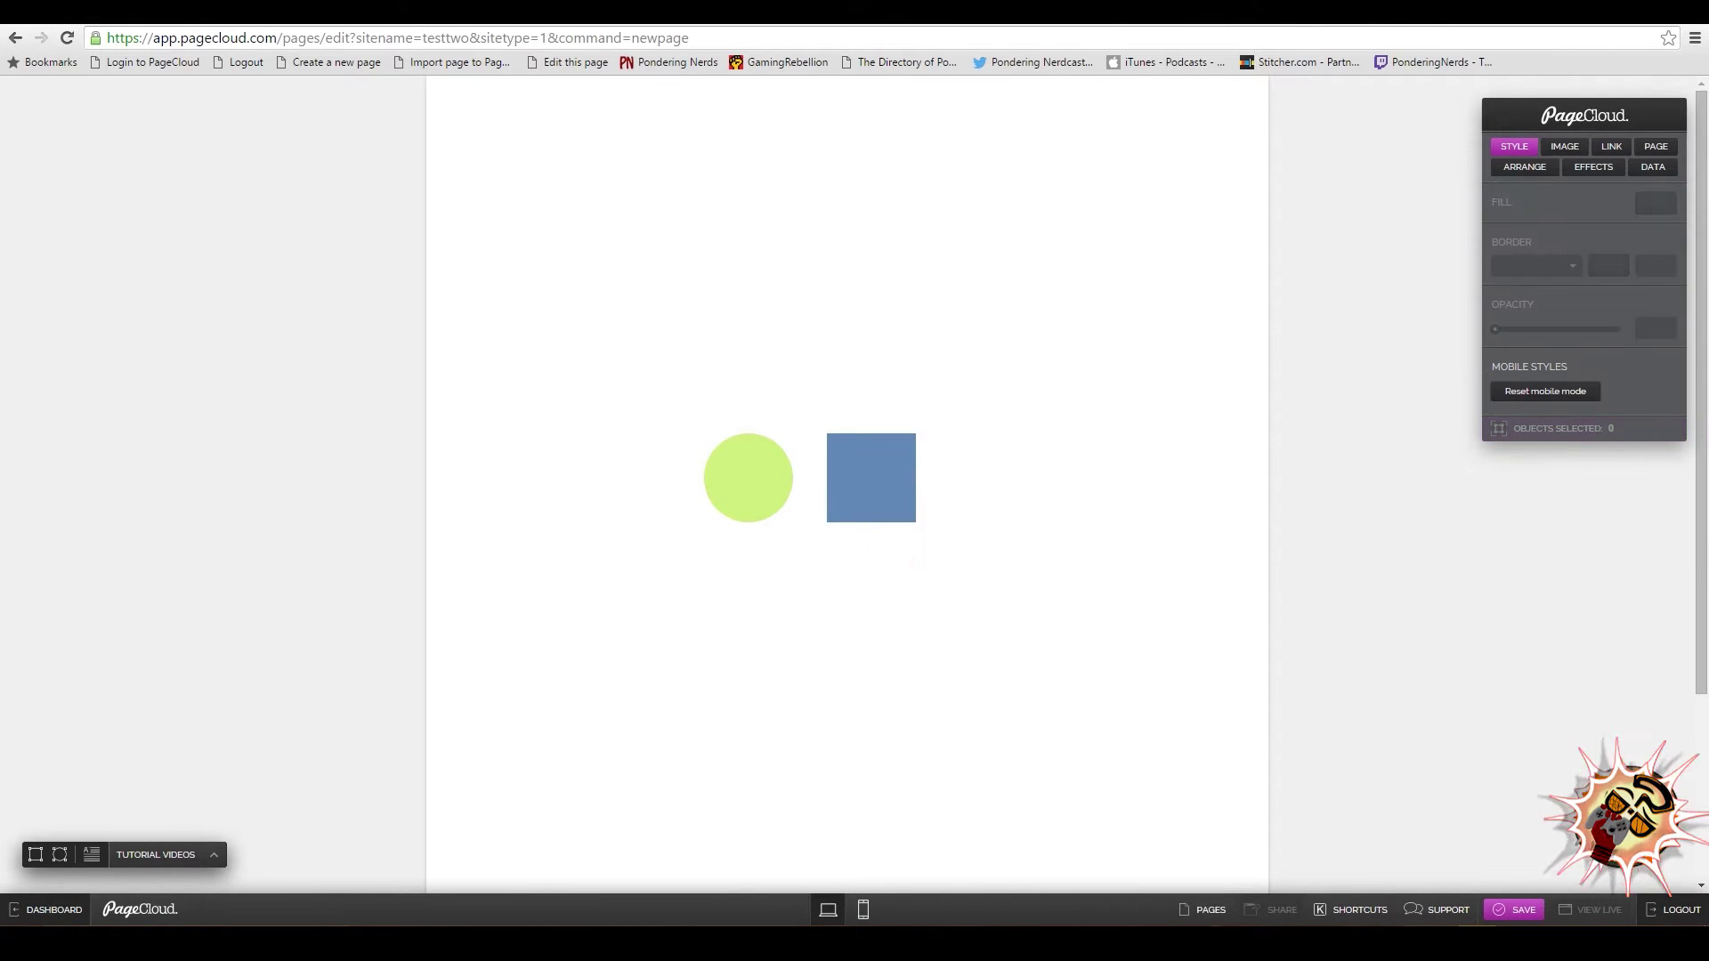
Add a text box, place it in the page's upper left area and resize it into a narrow, taller column.
left_click(92, 854)
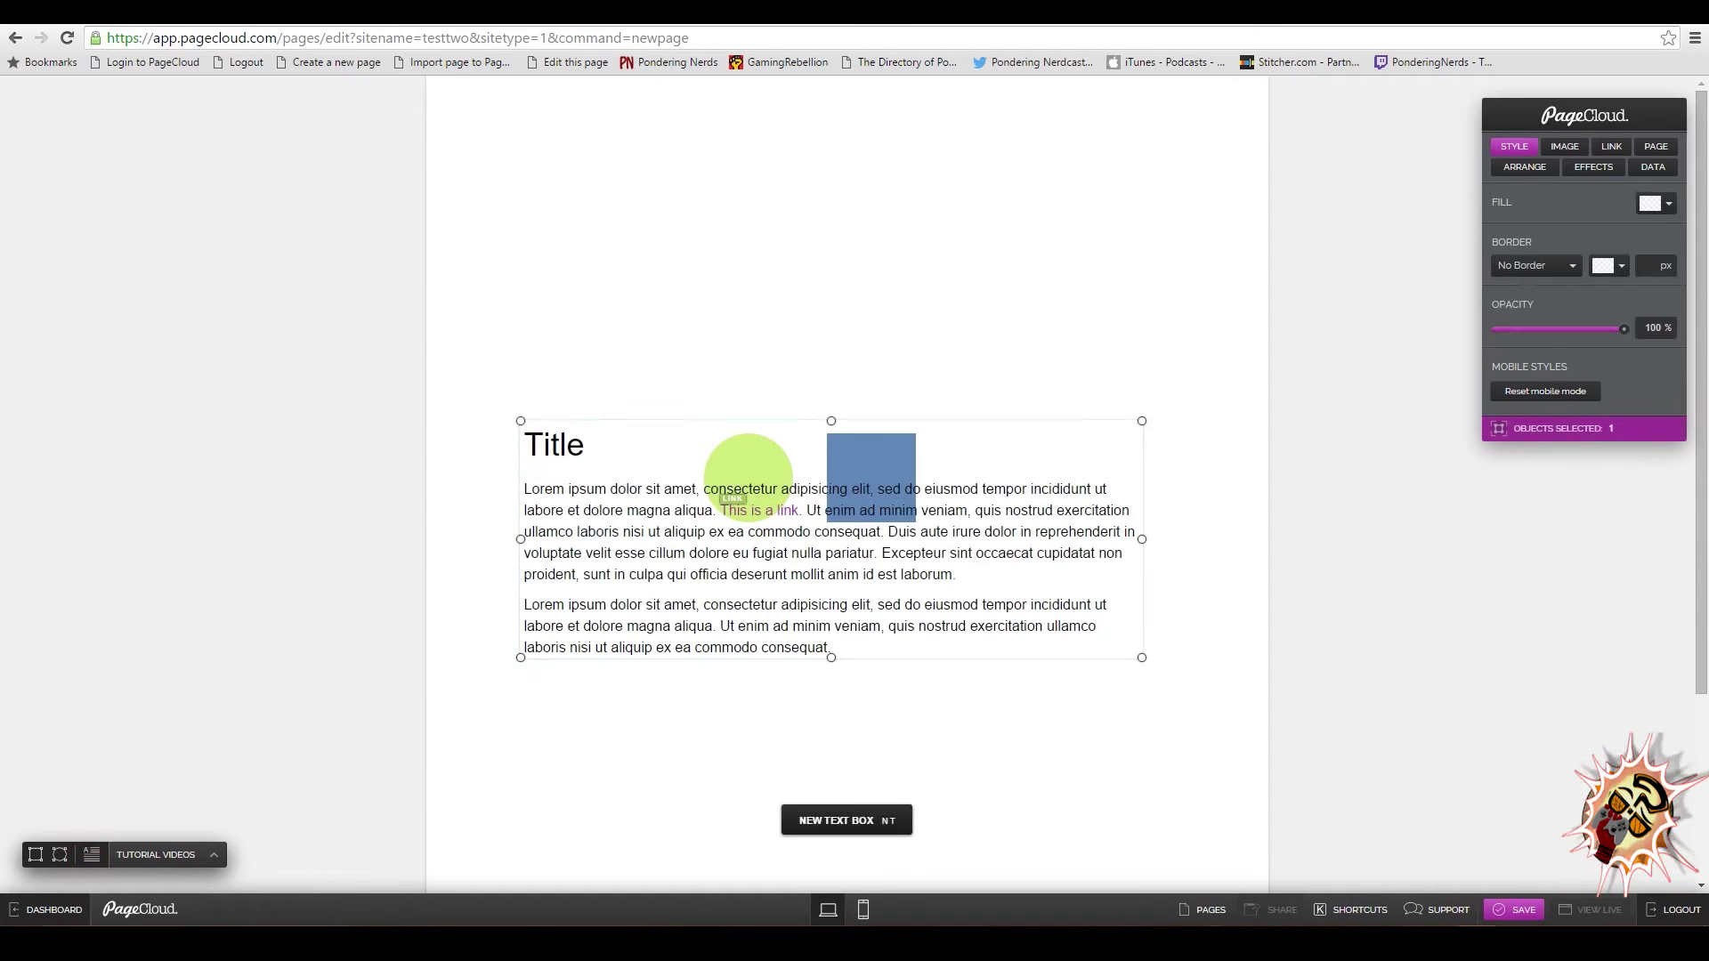
left_click_drag(853, 571, 778, 320)
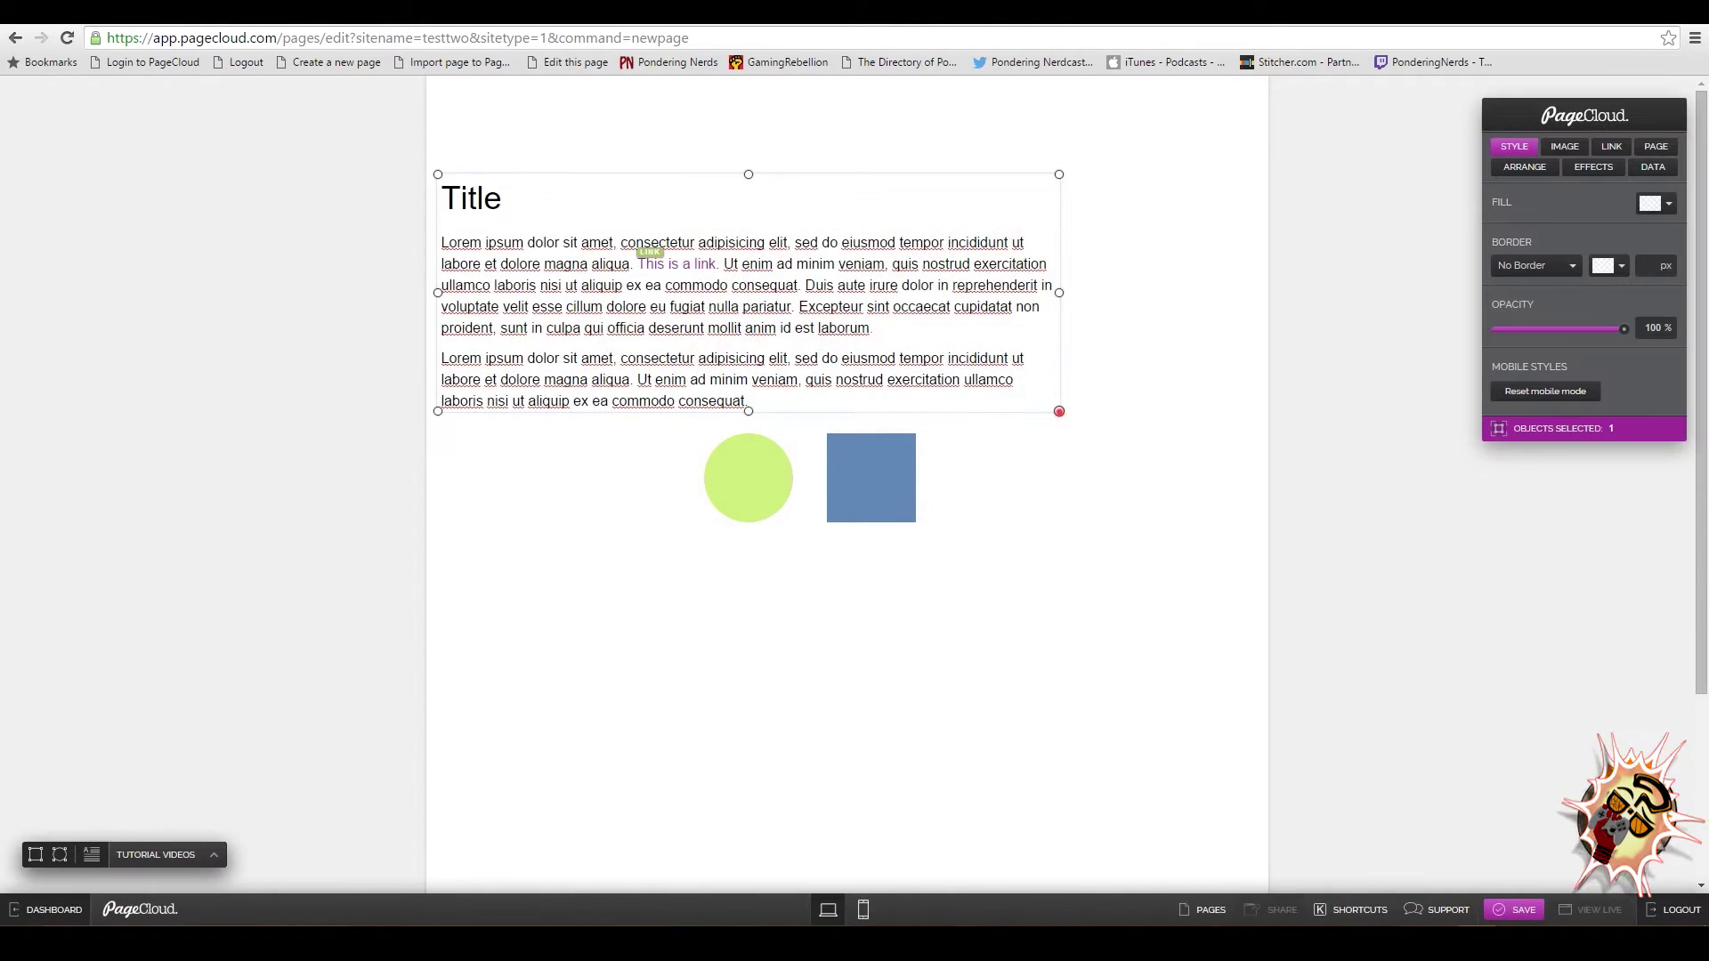
left_click_drag(1056, 407, 703, 587)
Move the circle right of the square to about left 625 px, top 402 px, then widen and reposition the text box left of the square.
left_click_drag(742, 477, 1024, 477)
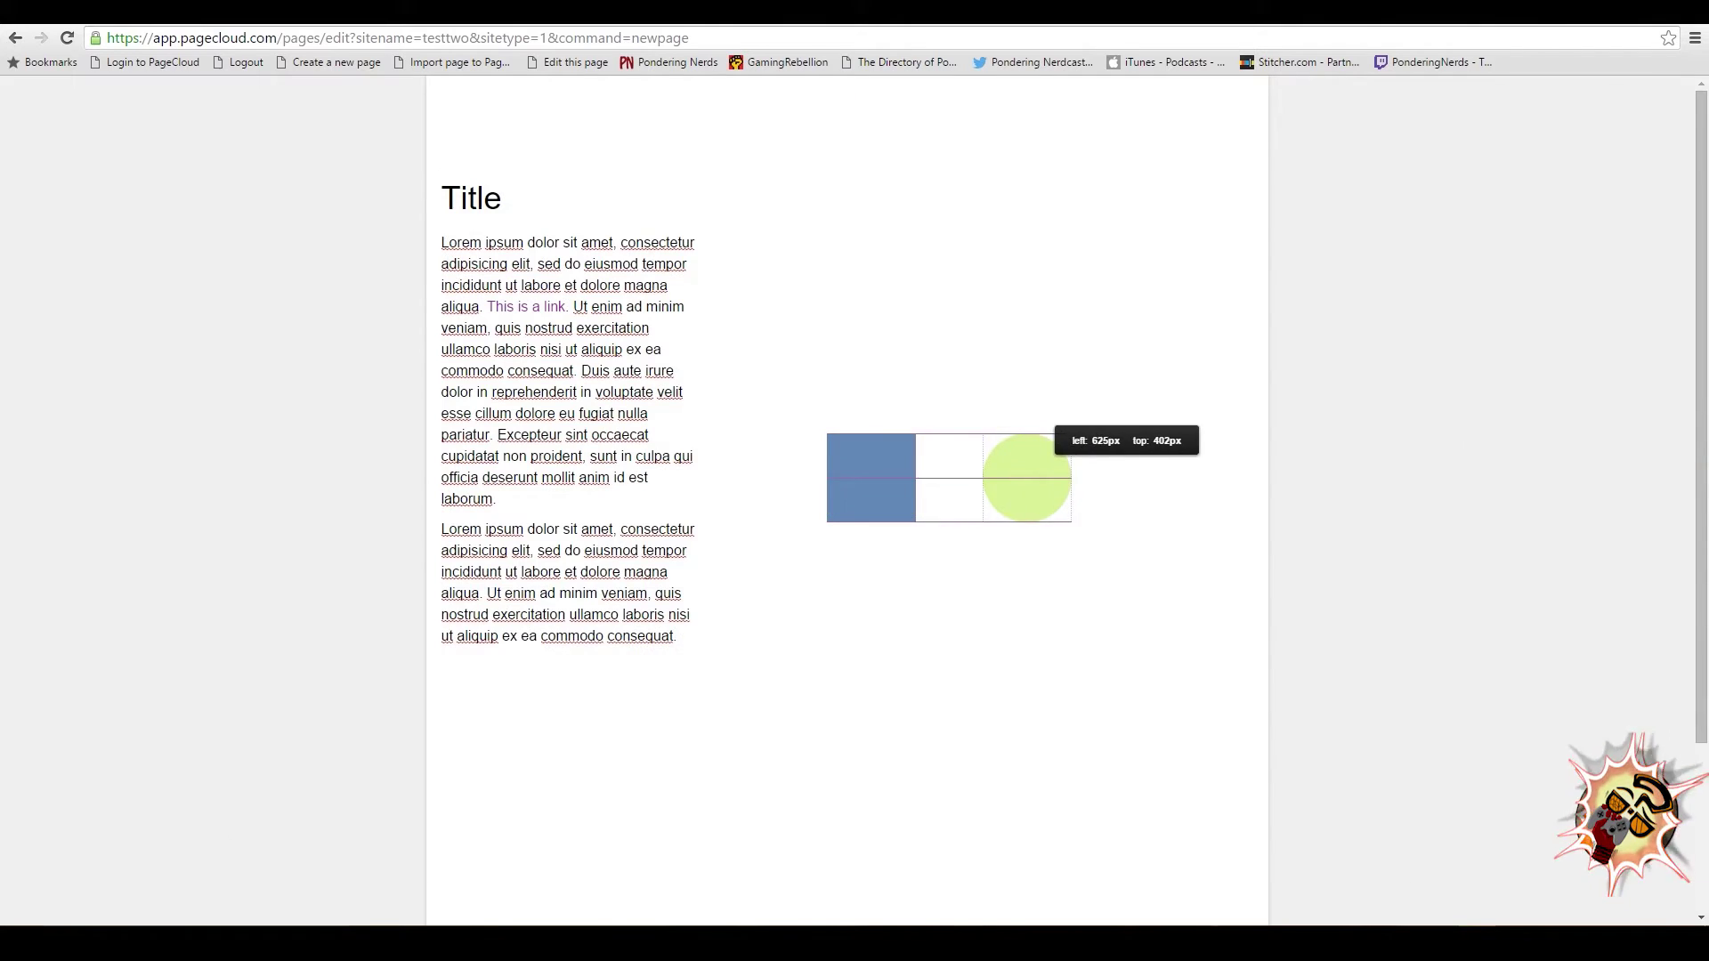
left_click_drag(531, 382, 522, 381)
left_click_drag(693, 383, 756, 383)
left_click_drag(585, 382, 625, 435)
Replace all the text box content with "Hi there Pondering Nerds!" and move the box down level with the square.
double_click(625, 435)
key("ctrl+a")
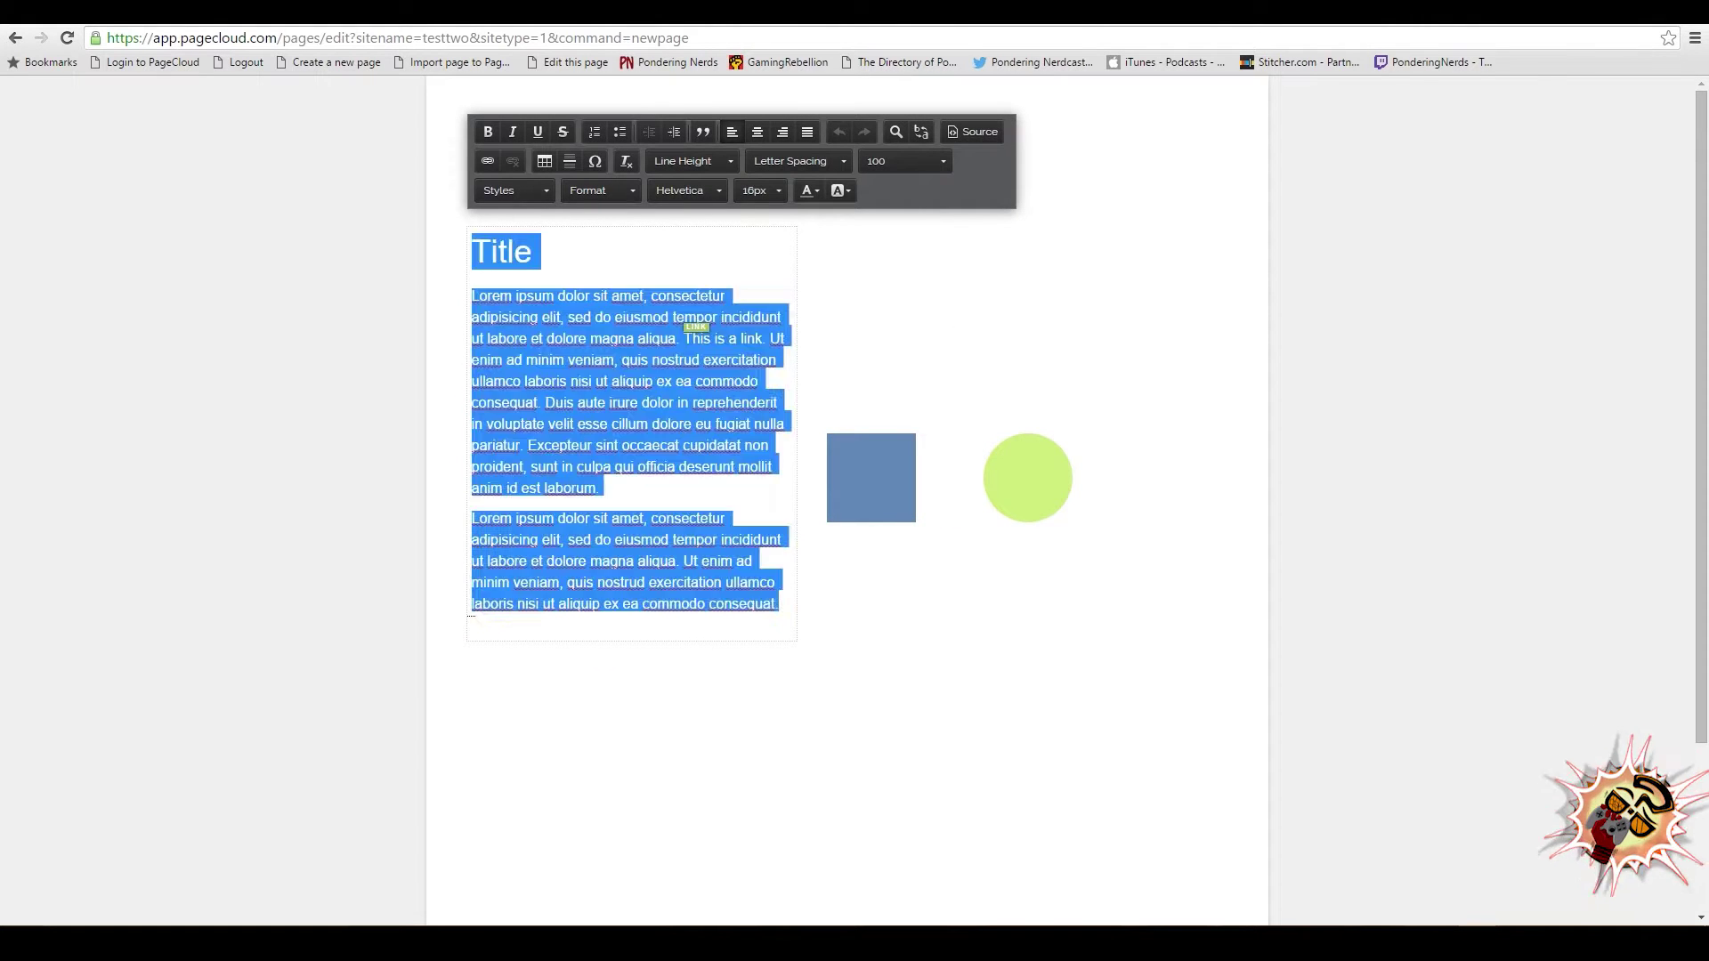
type("Hi there Pondering Nerds!")
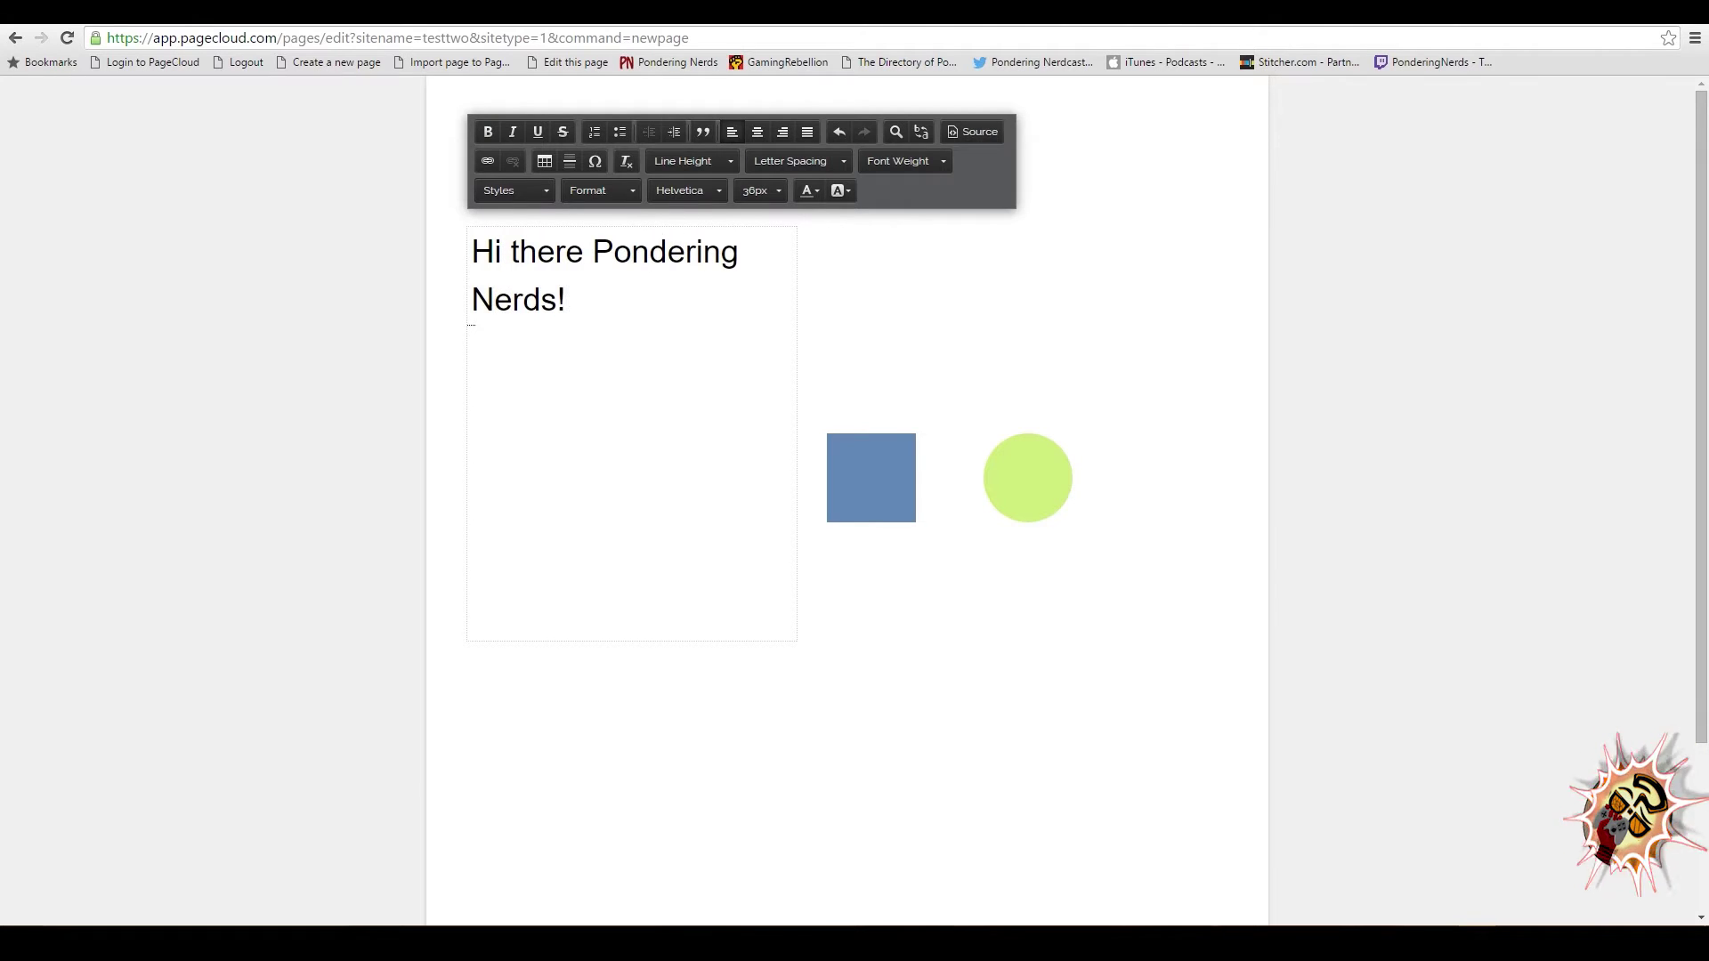
left_click(1053, 290)
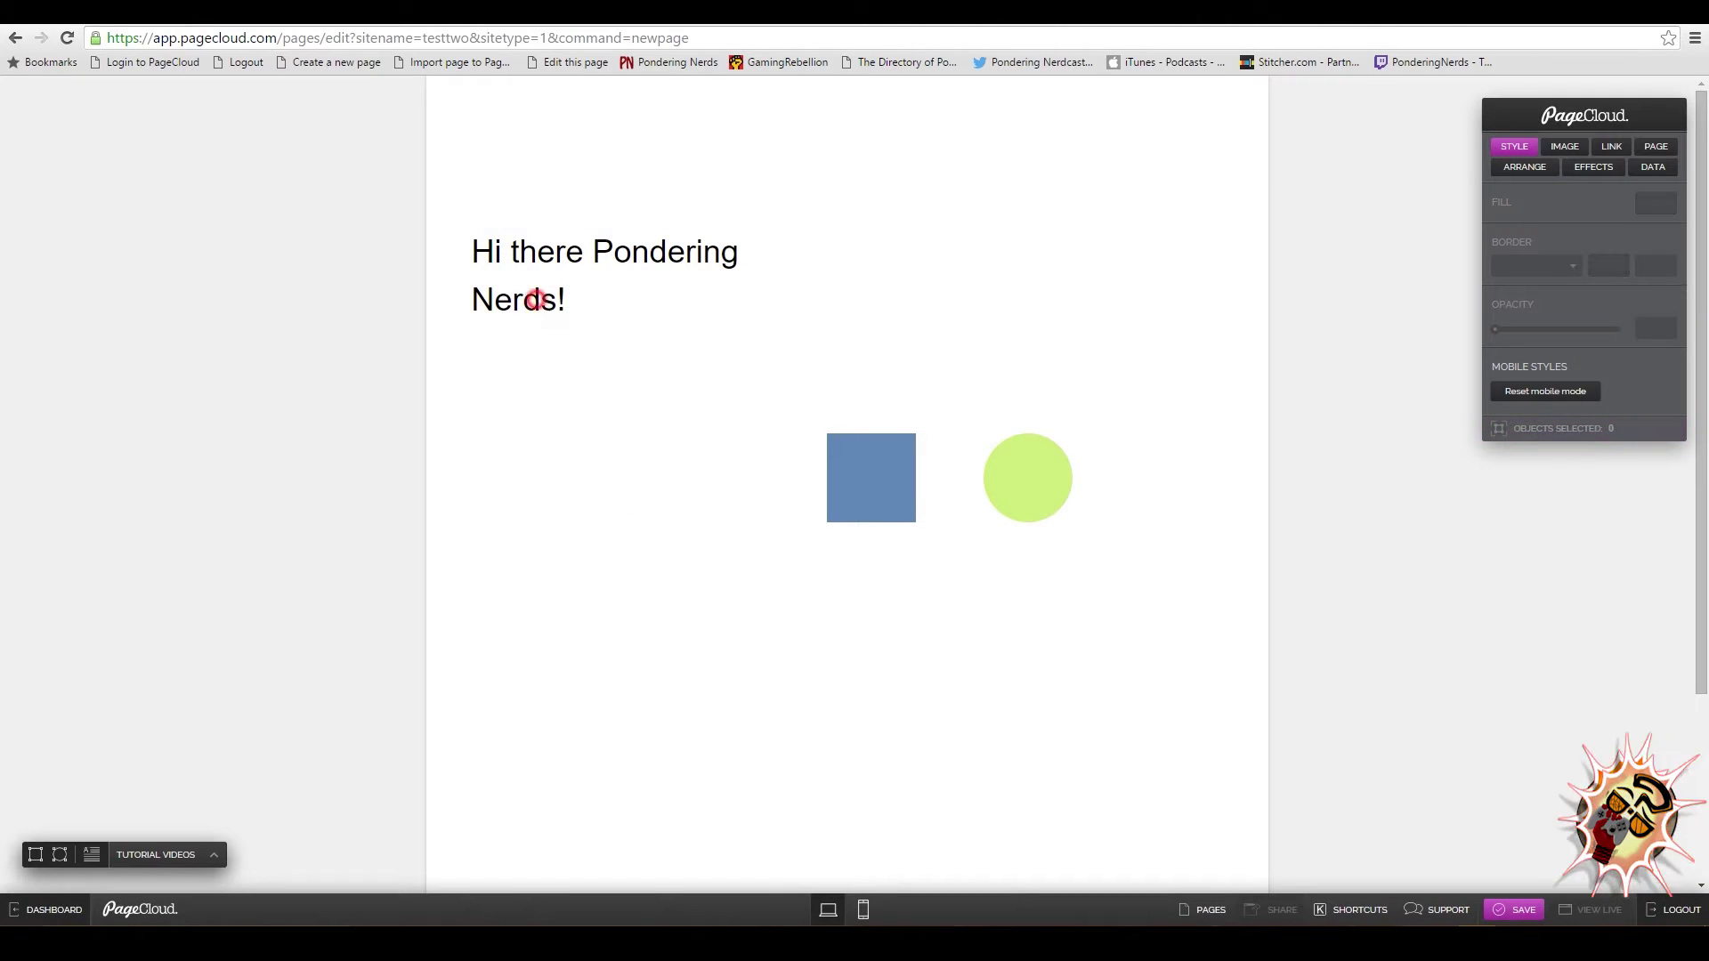
left_click_drag(534, 297, 543, 500)
left_click(686, 724)
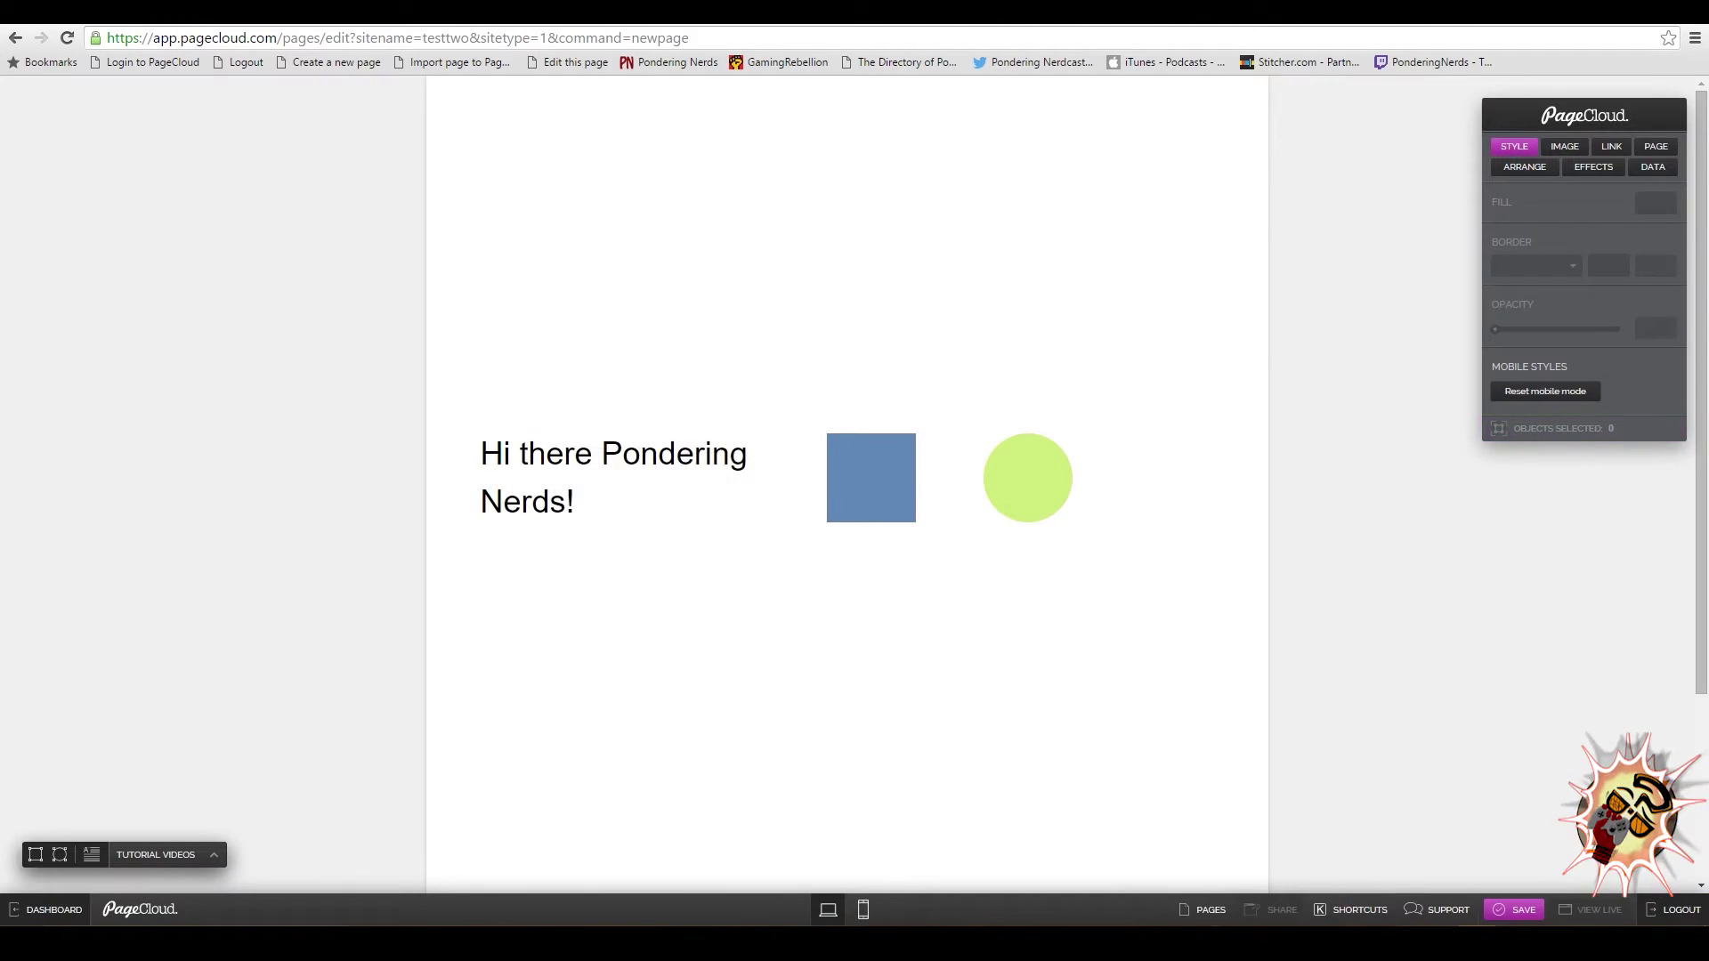
Move the floating settings panel closer to the page and look through its Arrange, Image, Effects, Link, Data and Style settings.
left_click_drag(1563, 114, 1419, 325)
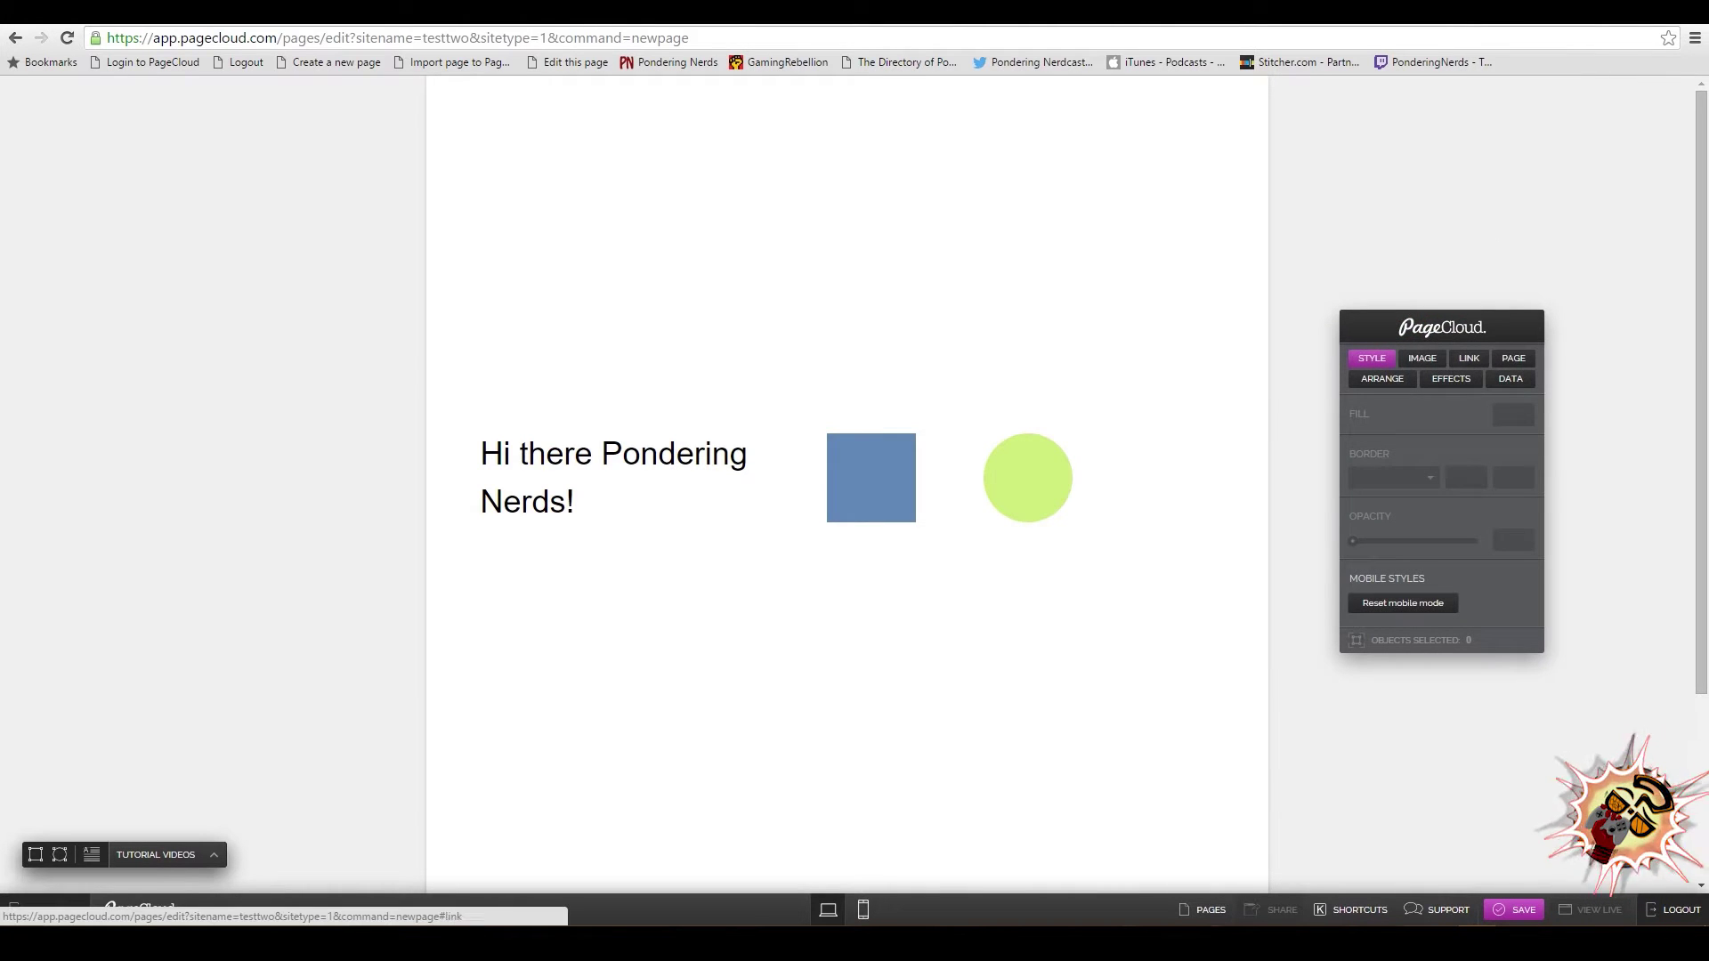
left_click(1382, 378)
left_click(1421, 358)
left_click(1450, 378)
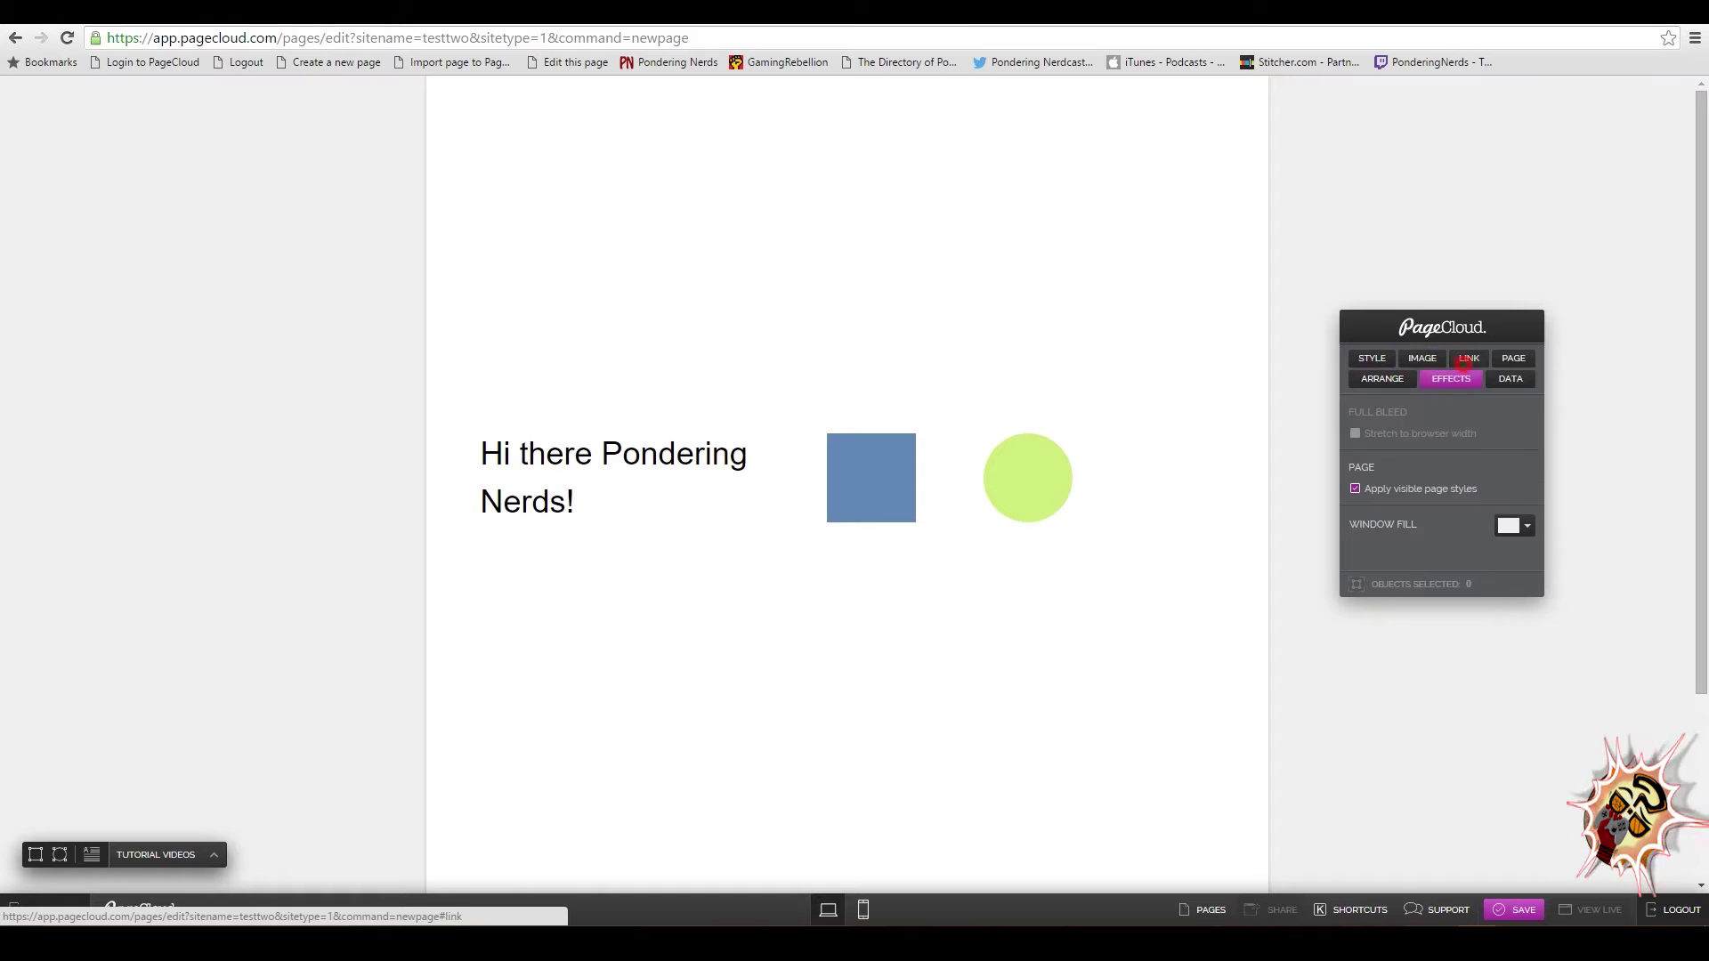
left_click(1468, 358)
left_click(1509, 378)
left_click(1372, 357)
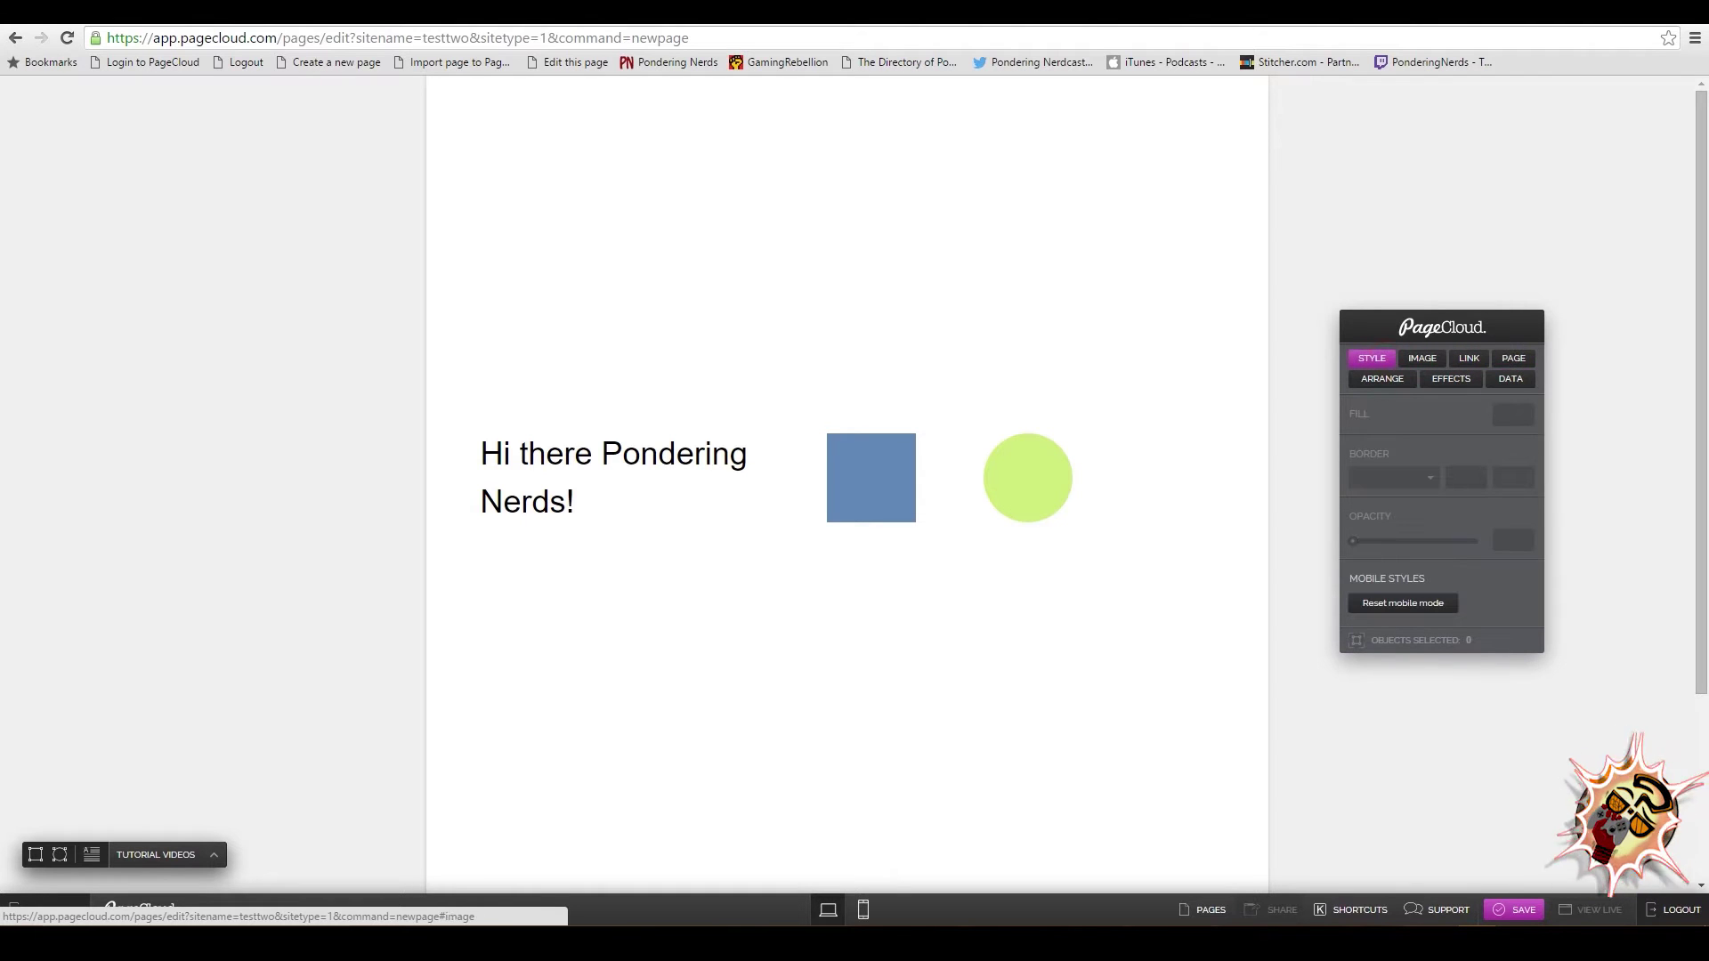
Enter the placeholder text "fsdfsdfds" as the page description and "sdfsdfsd" as the page keywords.
left_click(1513, 358)
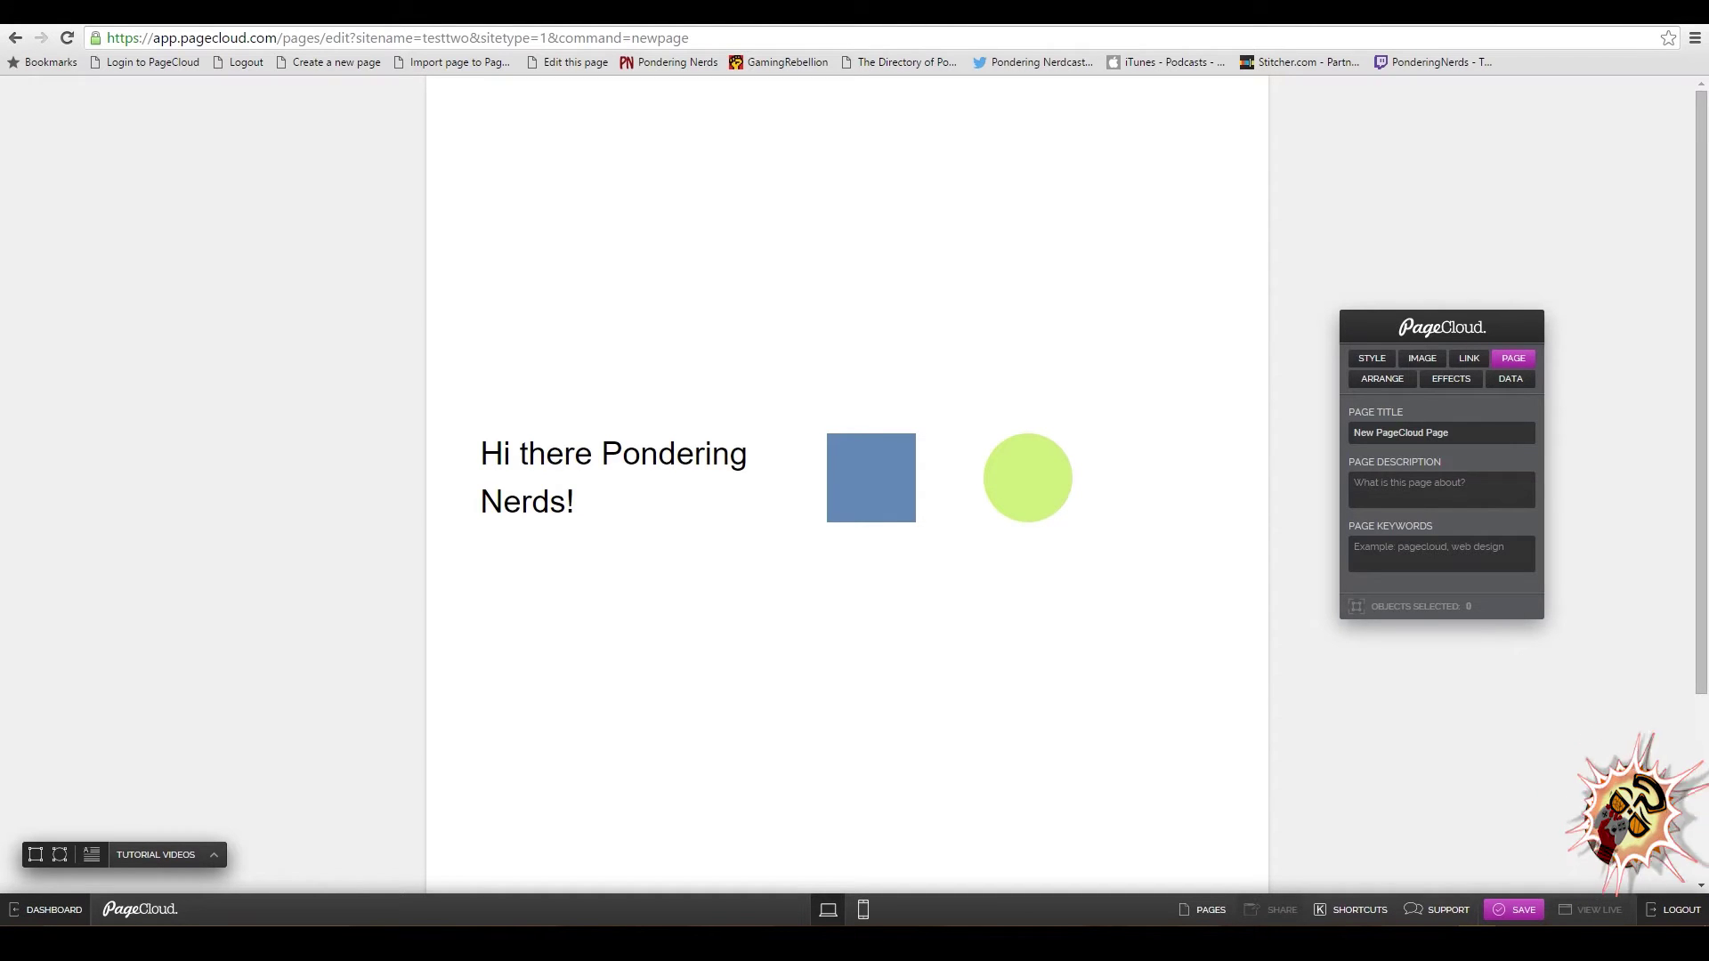
left_click(1387, 556)
left_click(1465, 482)
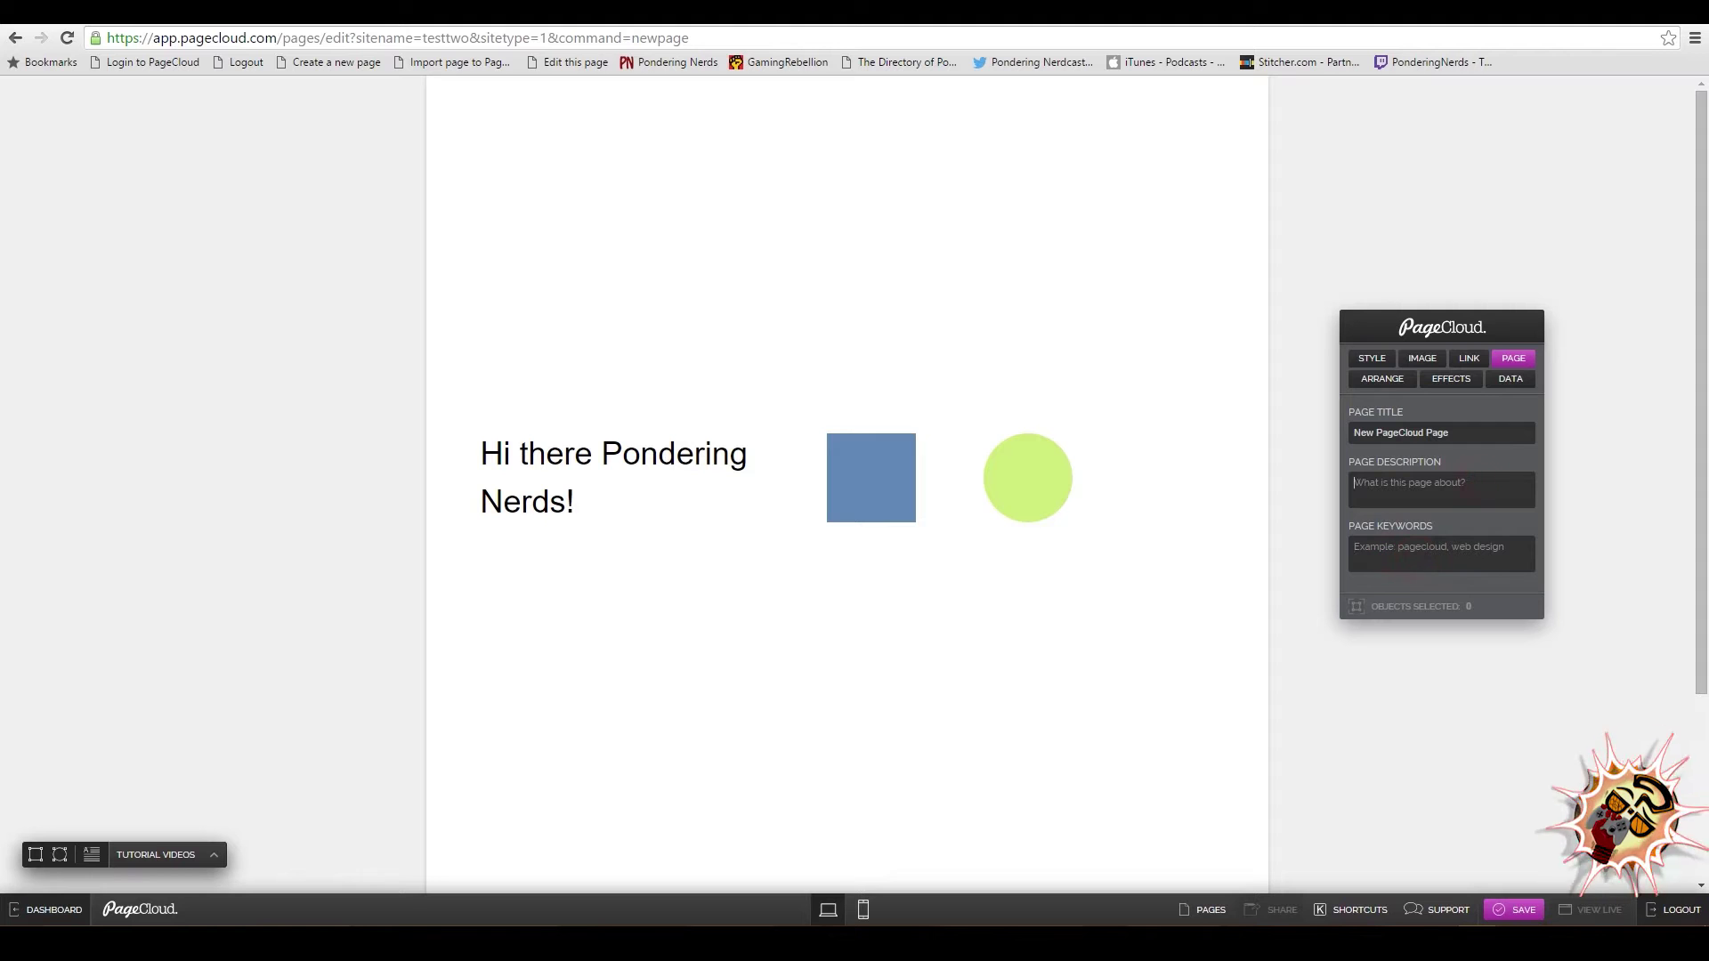
type("fsdfsdfds")
key("Tab")
type("sdfsdfsd")
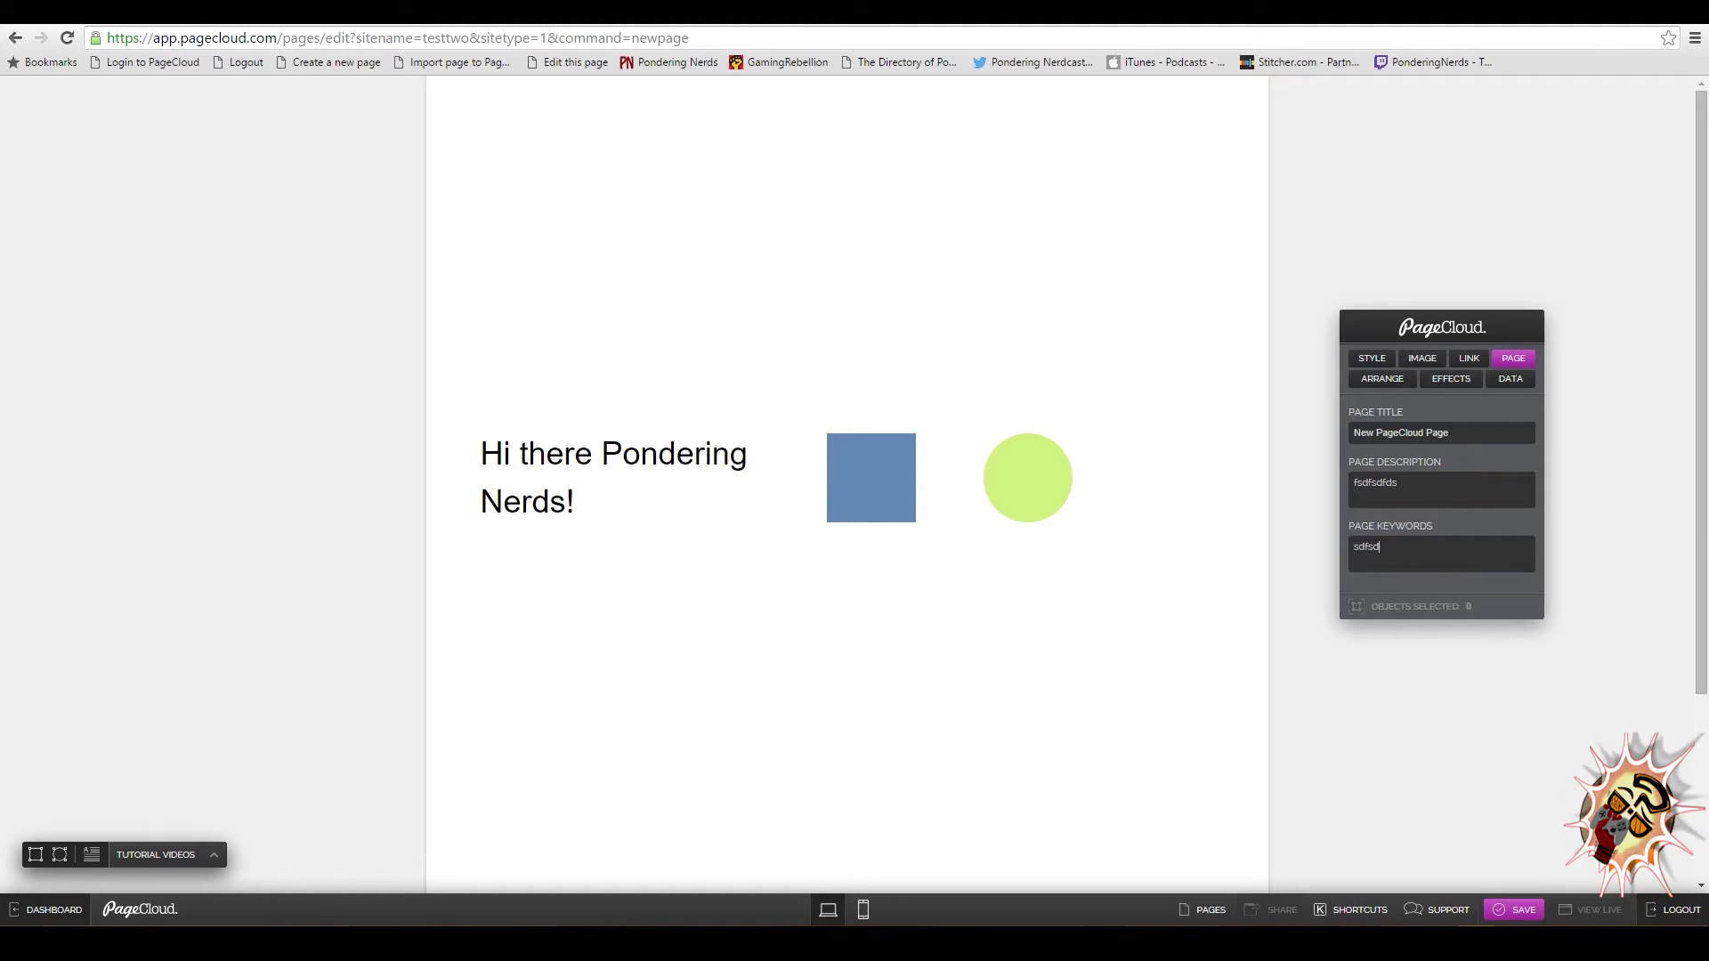
Clear the placeholder text from the page keywords and the page description.
double_click(1404, 547)
type("s")
key("BackSpace")
double_click(1427, 494)
key("BackSpace")
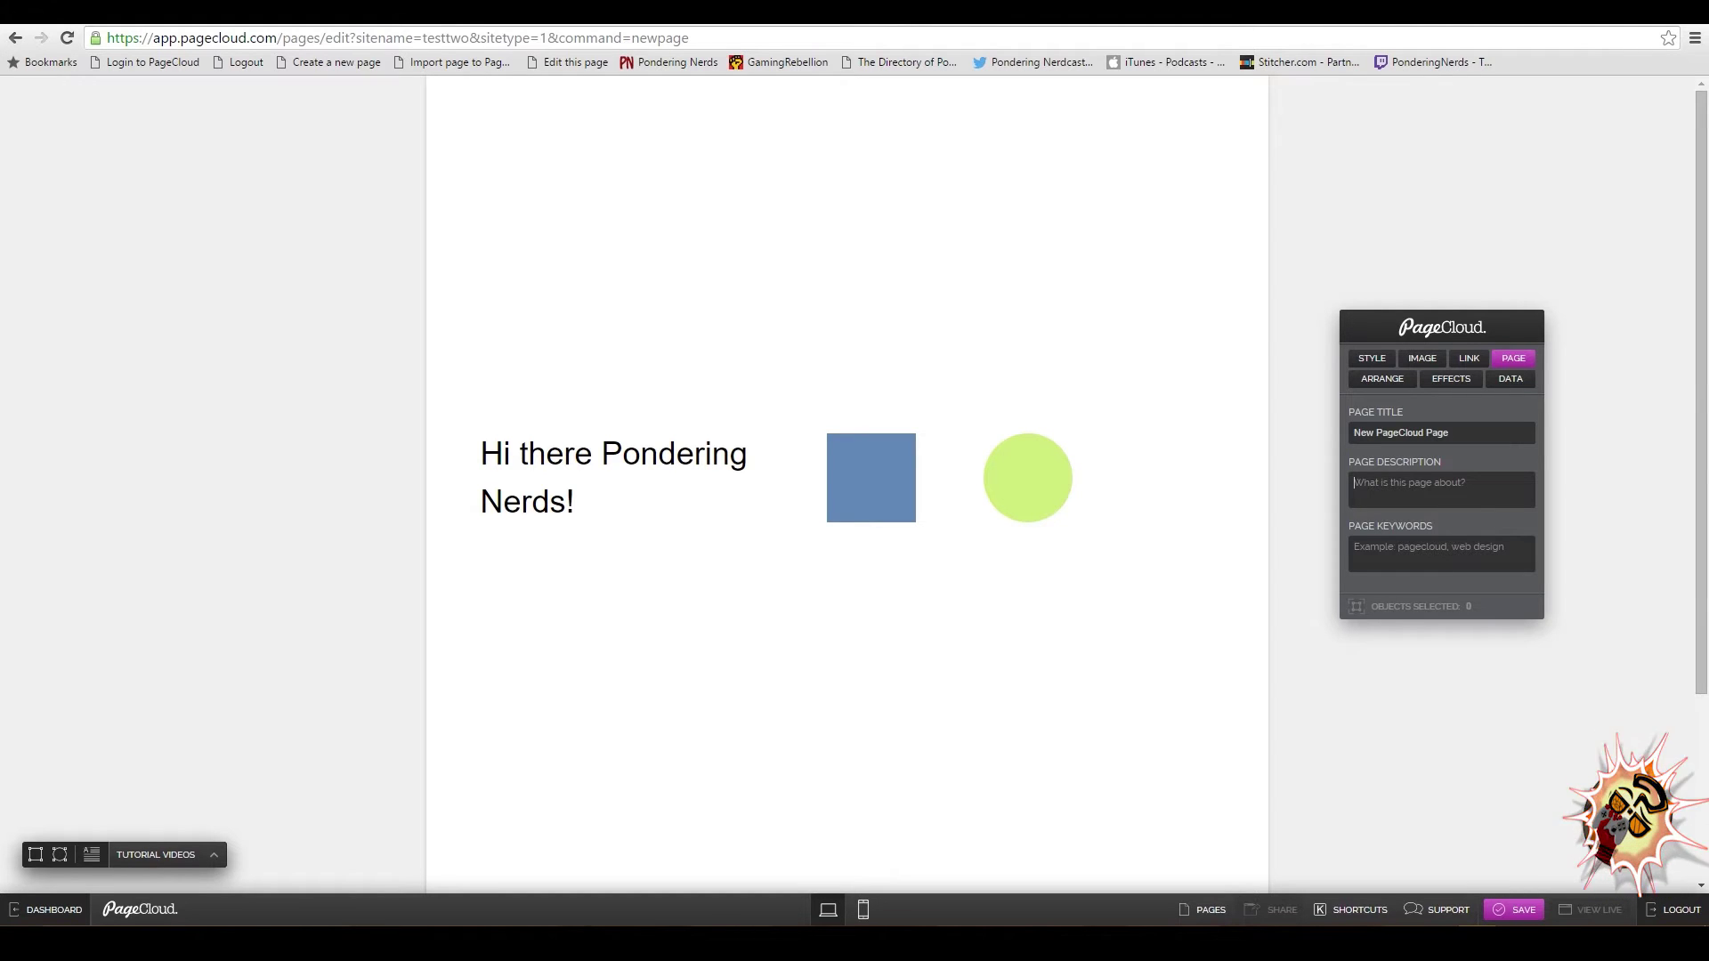
Shift the settings panel slightly down, then open the tutorial videos list and look through its topics.
left_click_drag(1442, 327, 1464, 373)
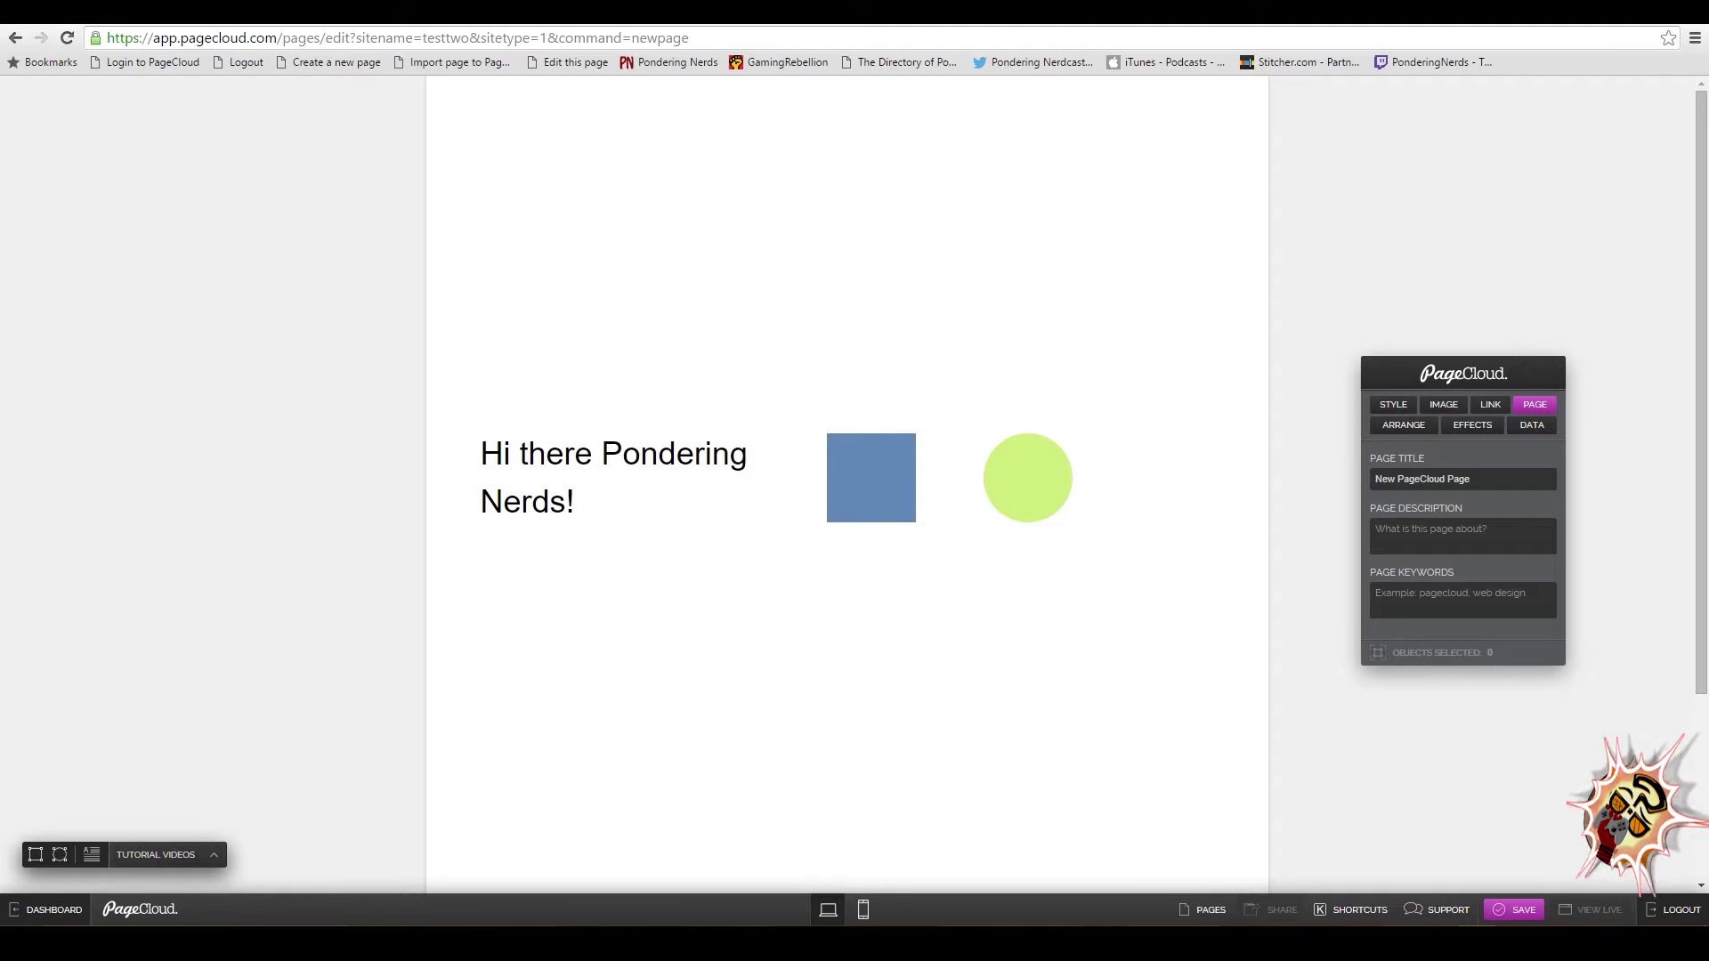
left_click(178, 854)
scroll(115, 472, "down", 10)
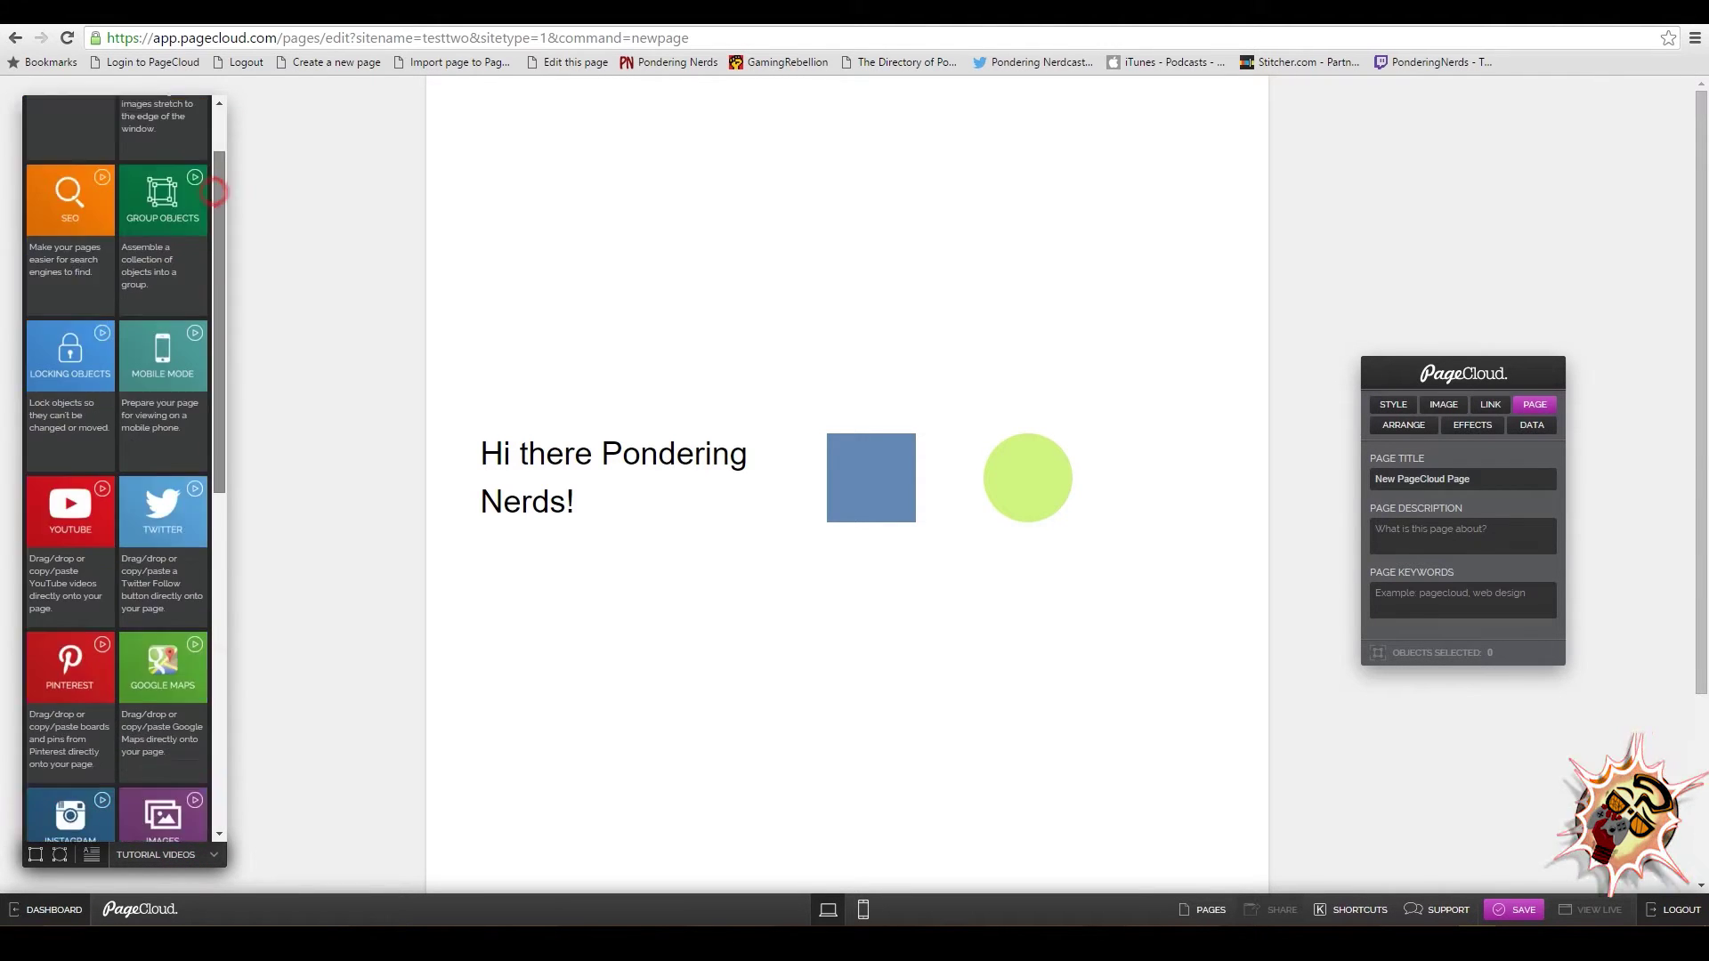
scroll(115, 472, "up", 10)
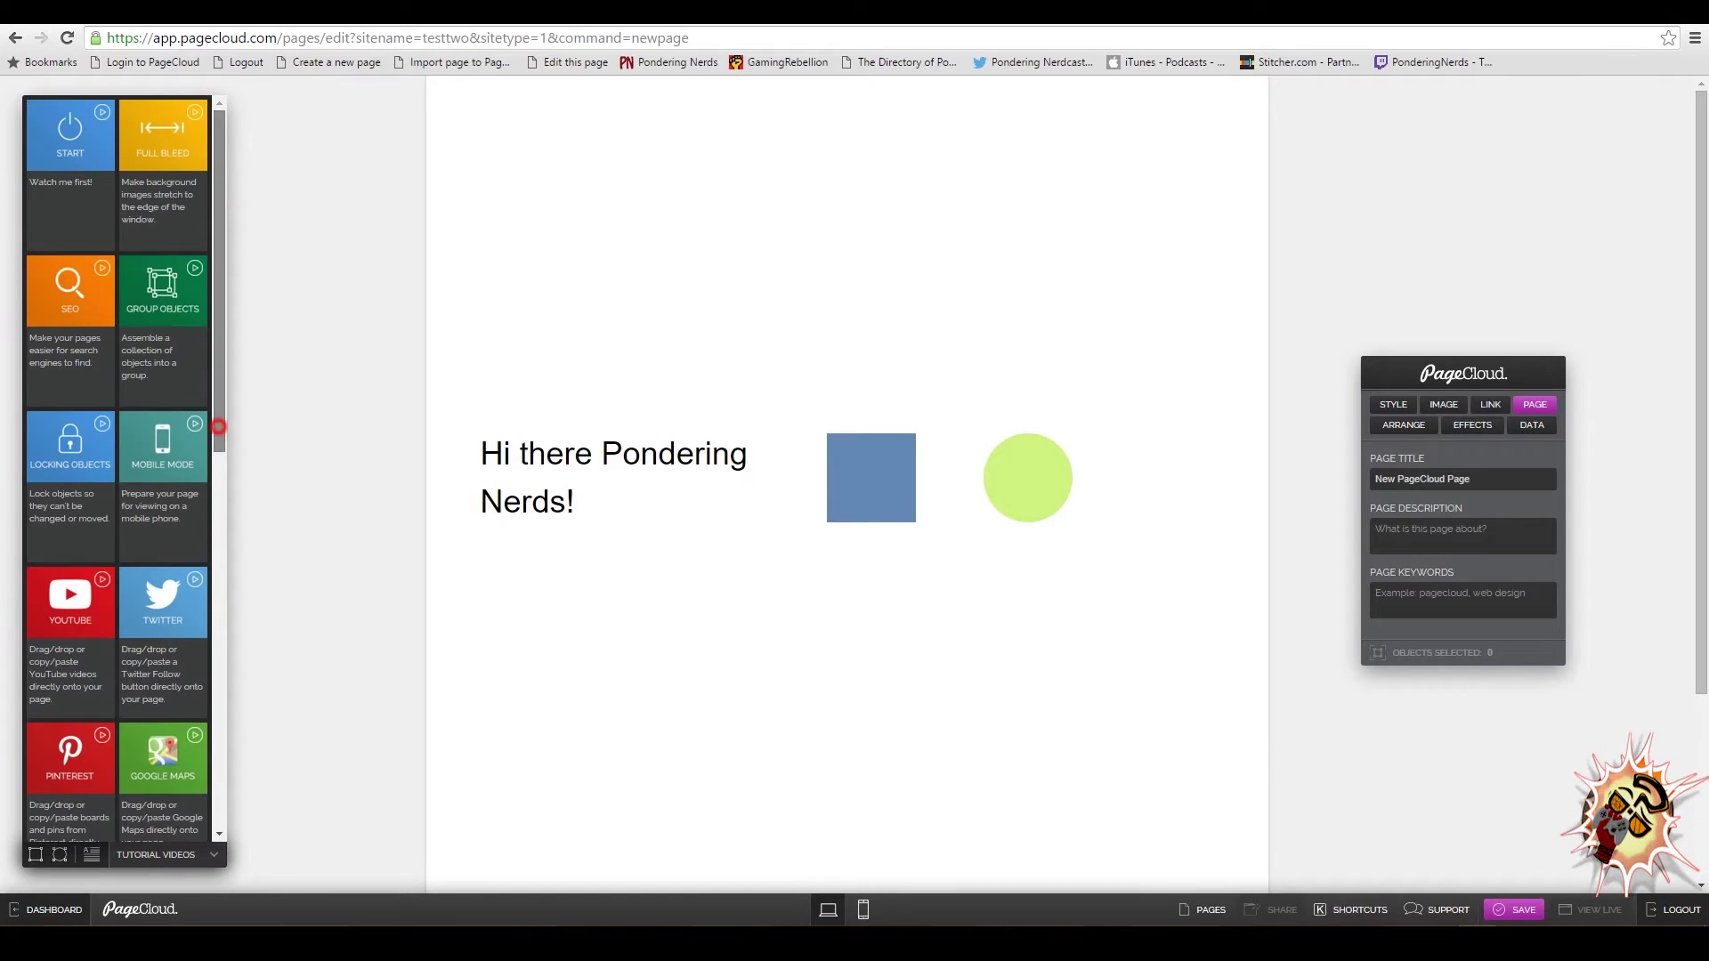
Review the full list of tutorial videos, from the Start topic down to Eventbrite.
scroll(220, 427, "down", 10)
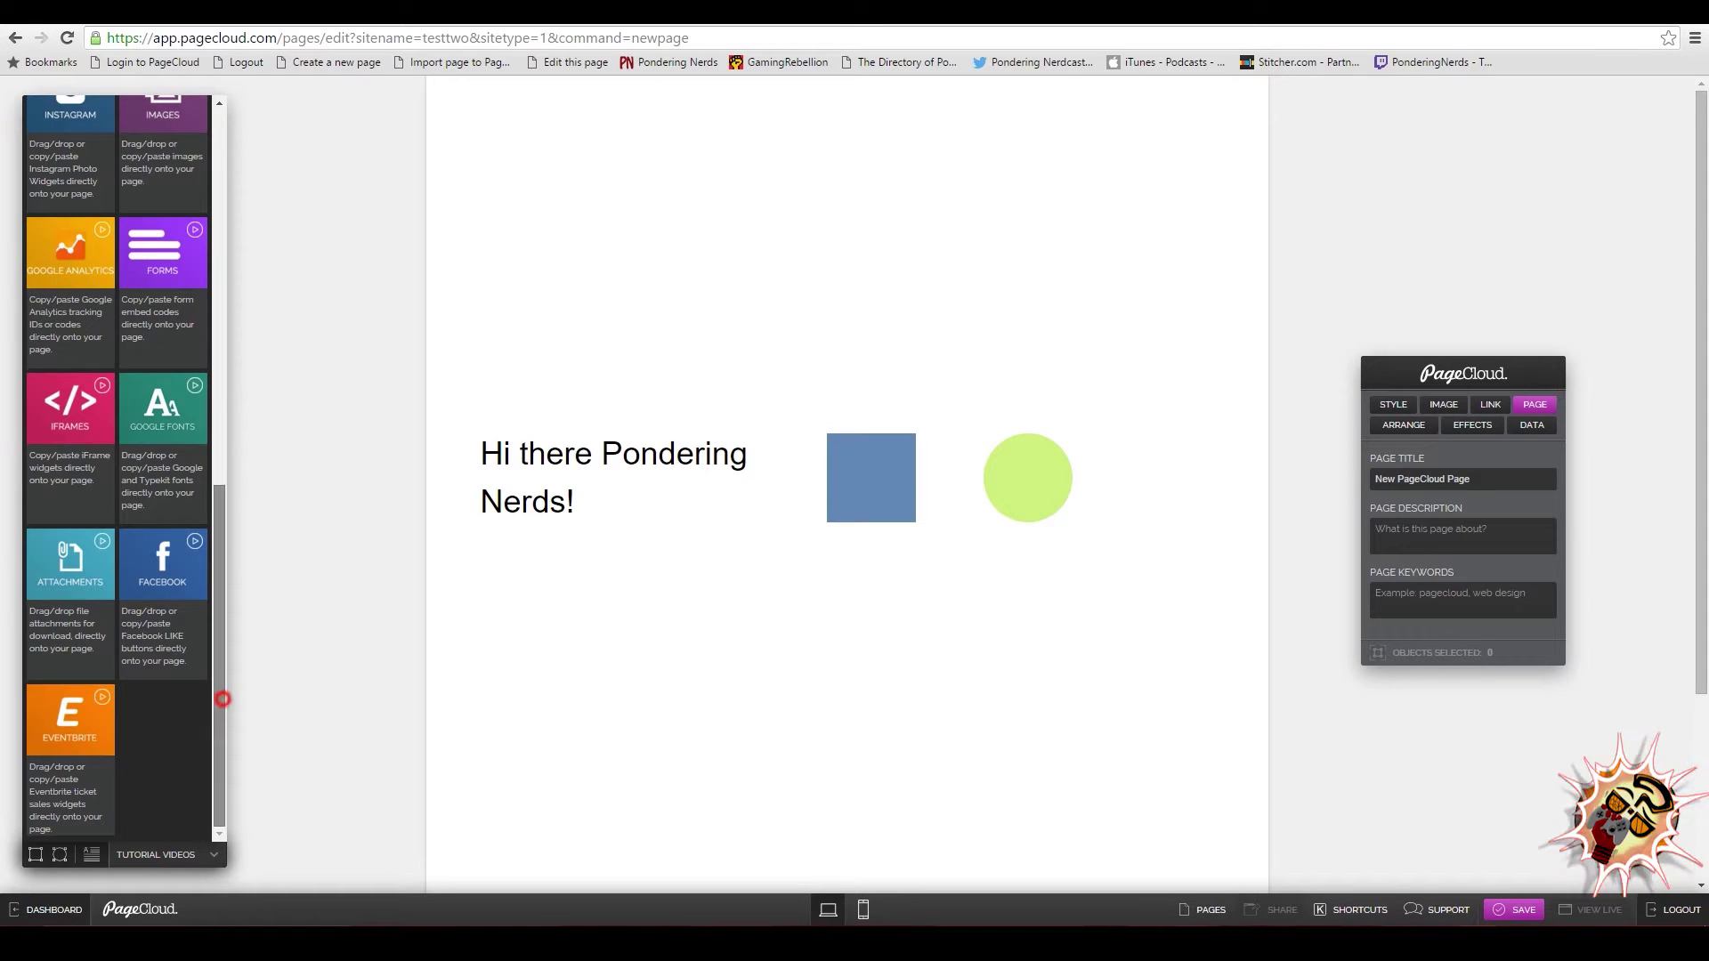
scroll(220, 694, "up", 10)
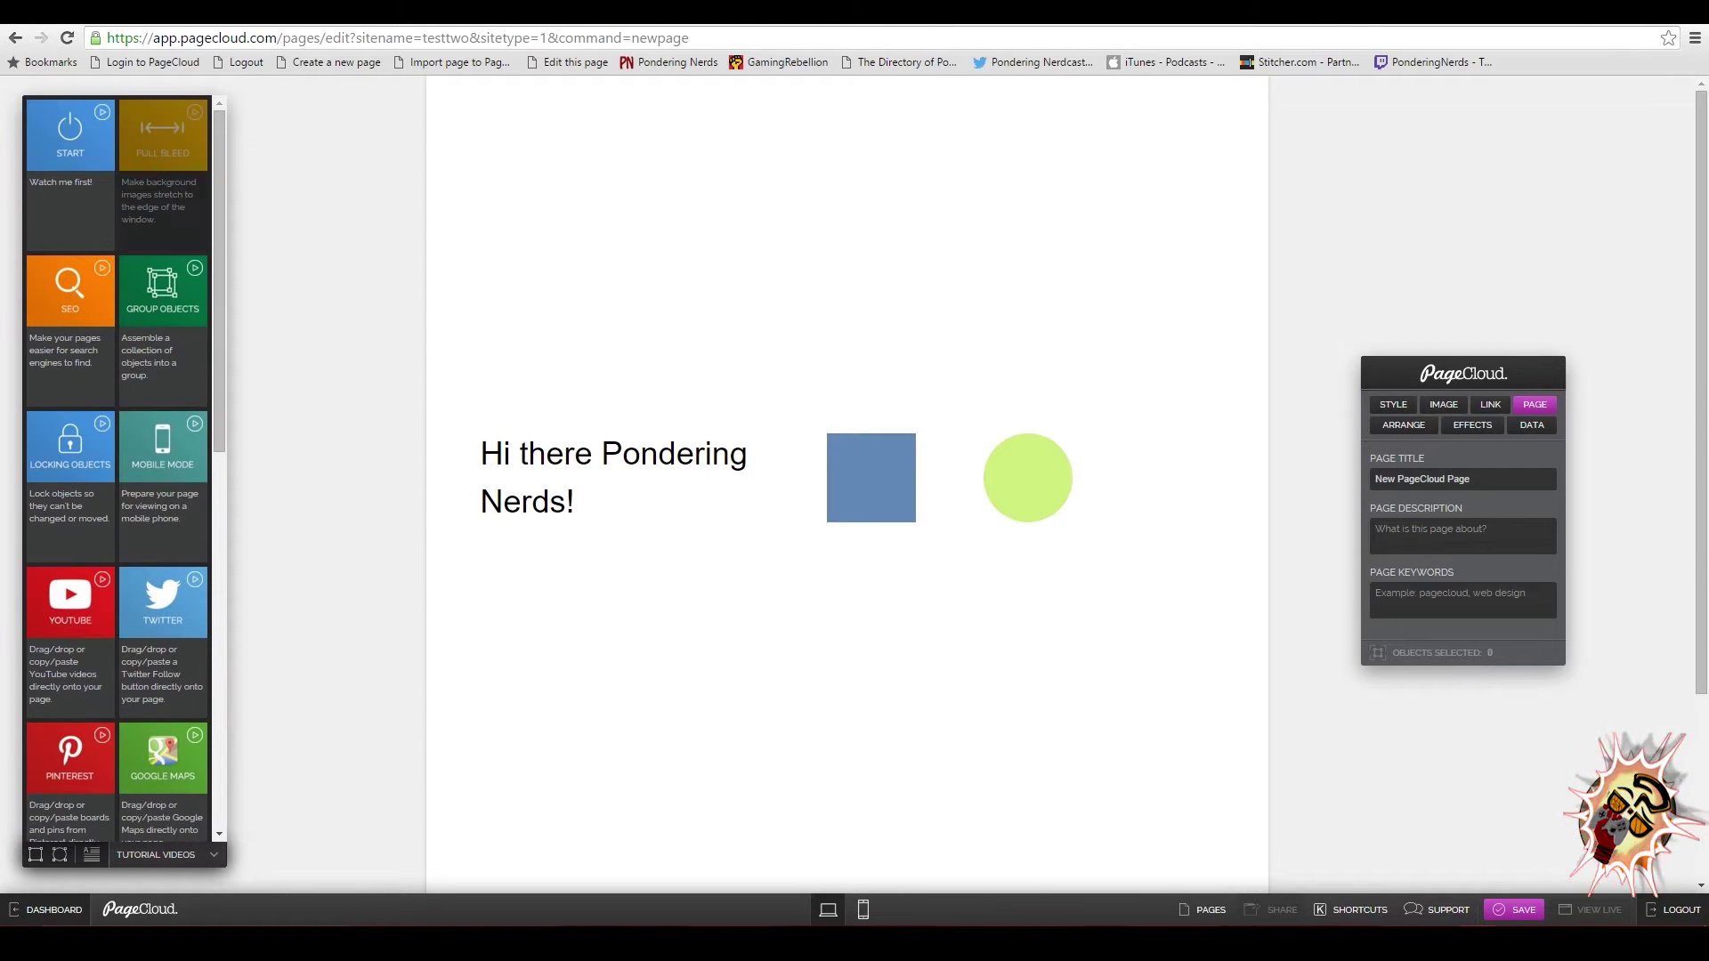
scroll(125, 472, "down", 6)
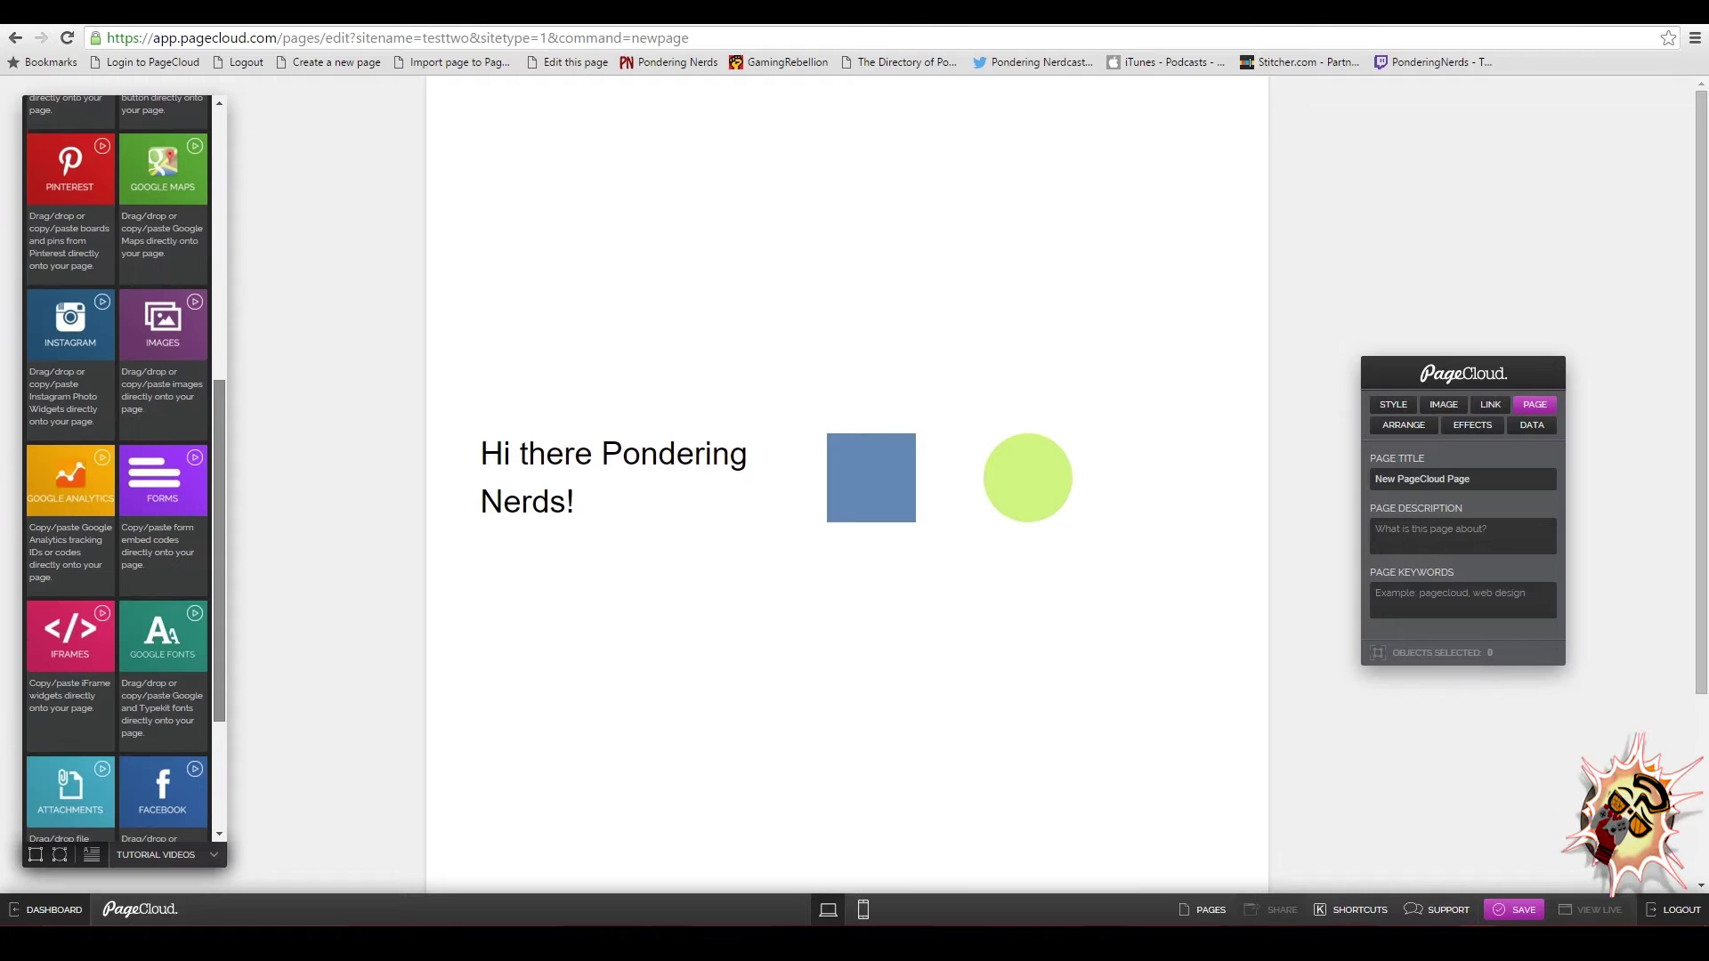
scroll(124, 472, "up", 6)
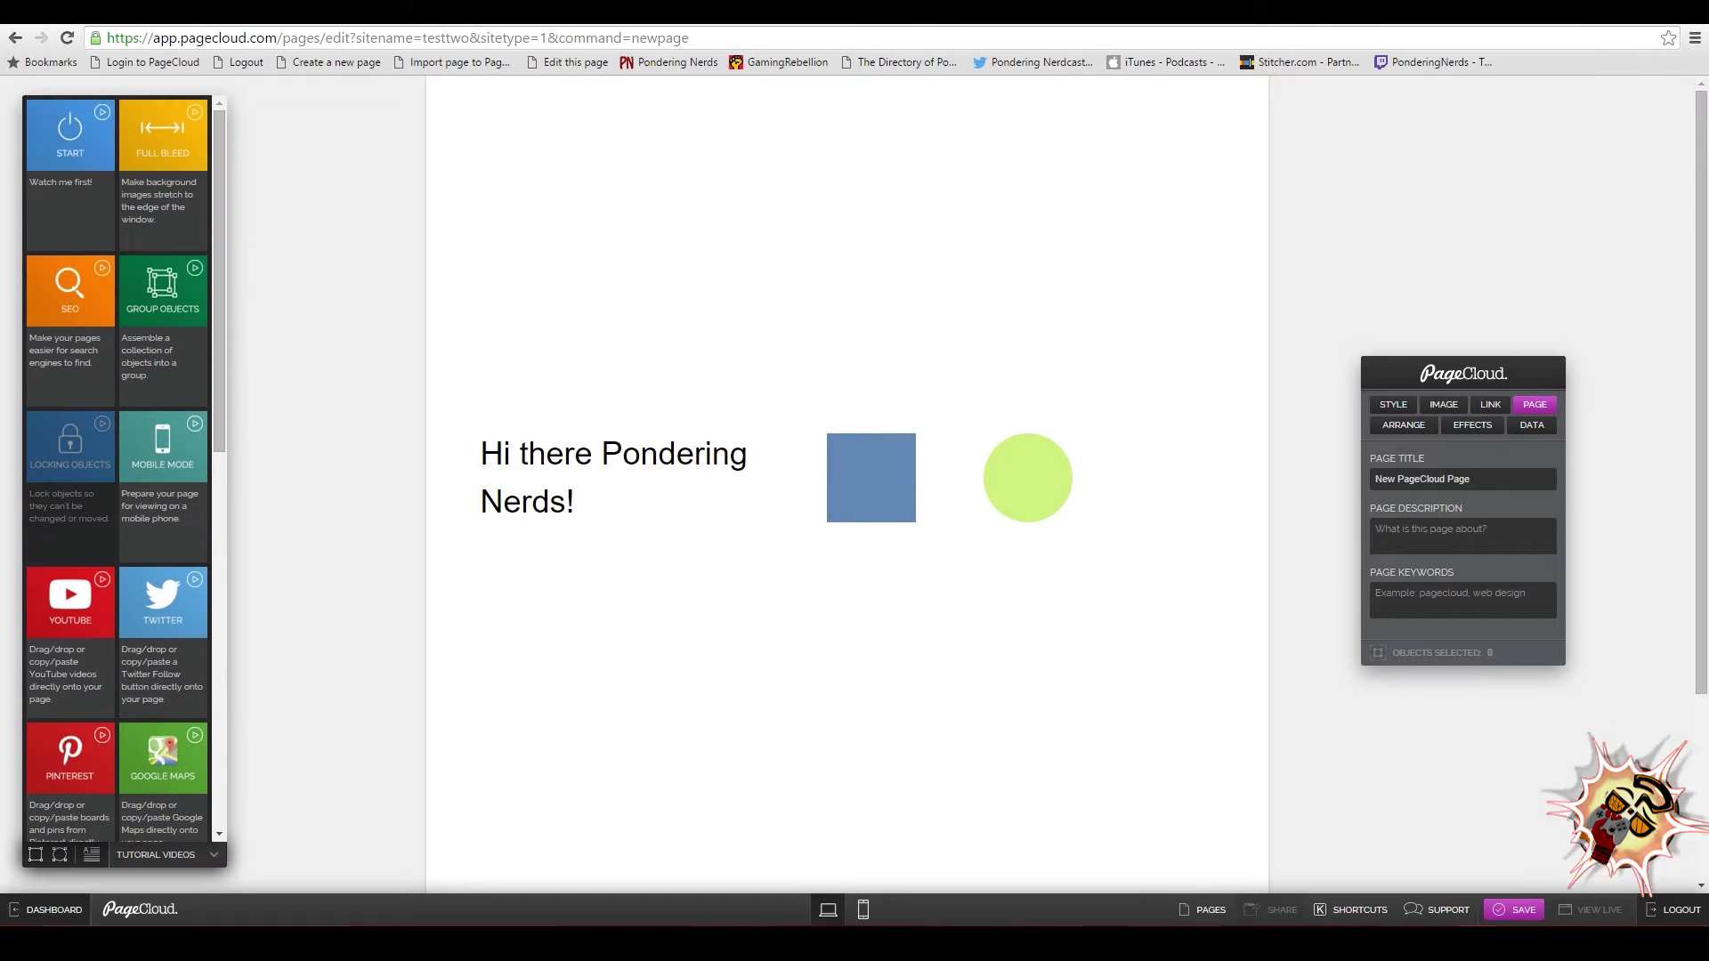
Lock the blue square in place on the page.
left_click(845, 483)
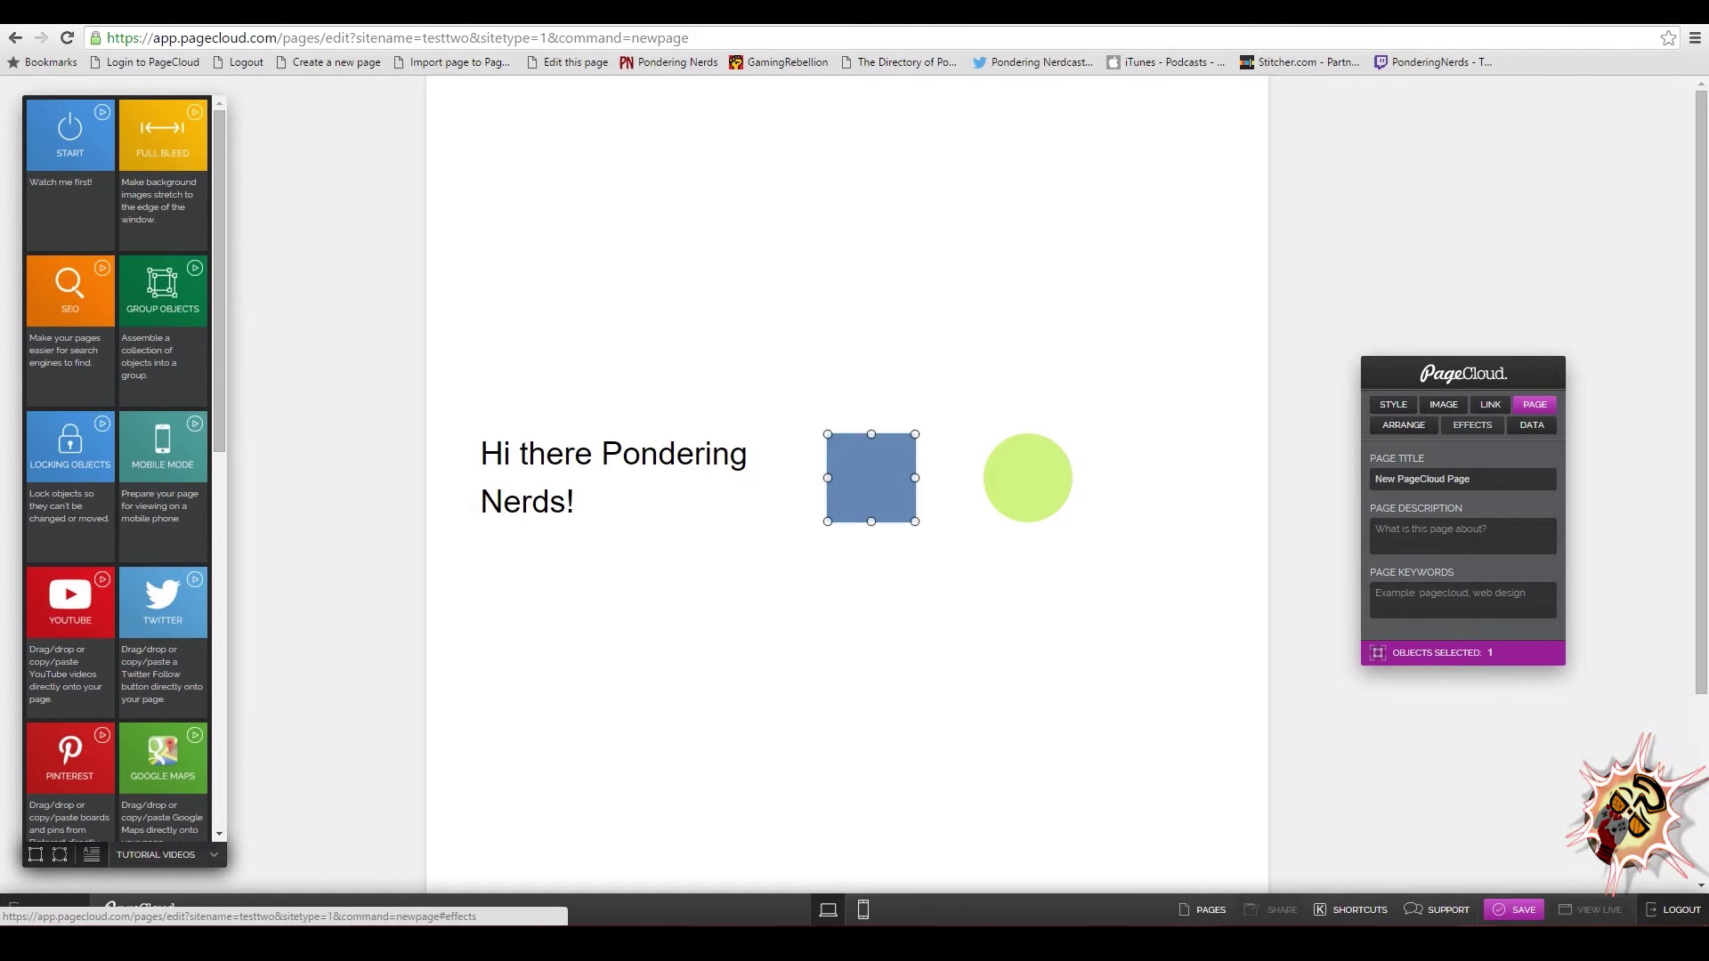
left_click(1404, 424)
left_click(1487, 651)
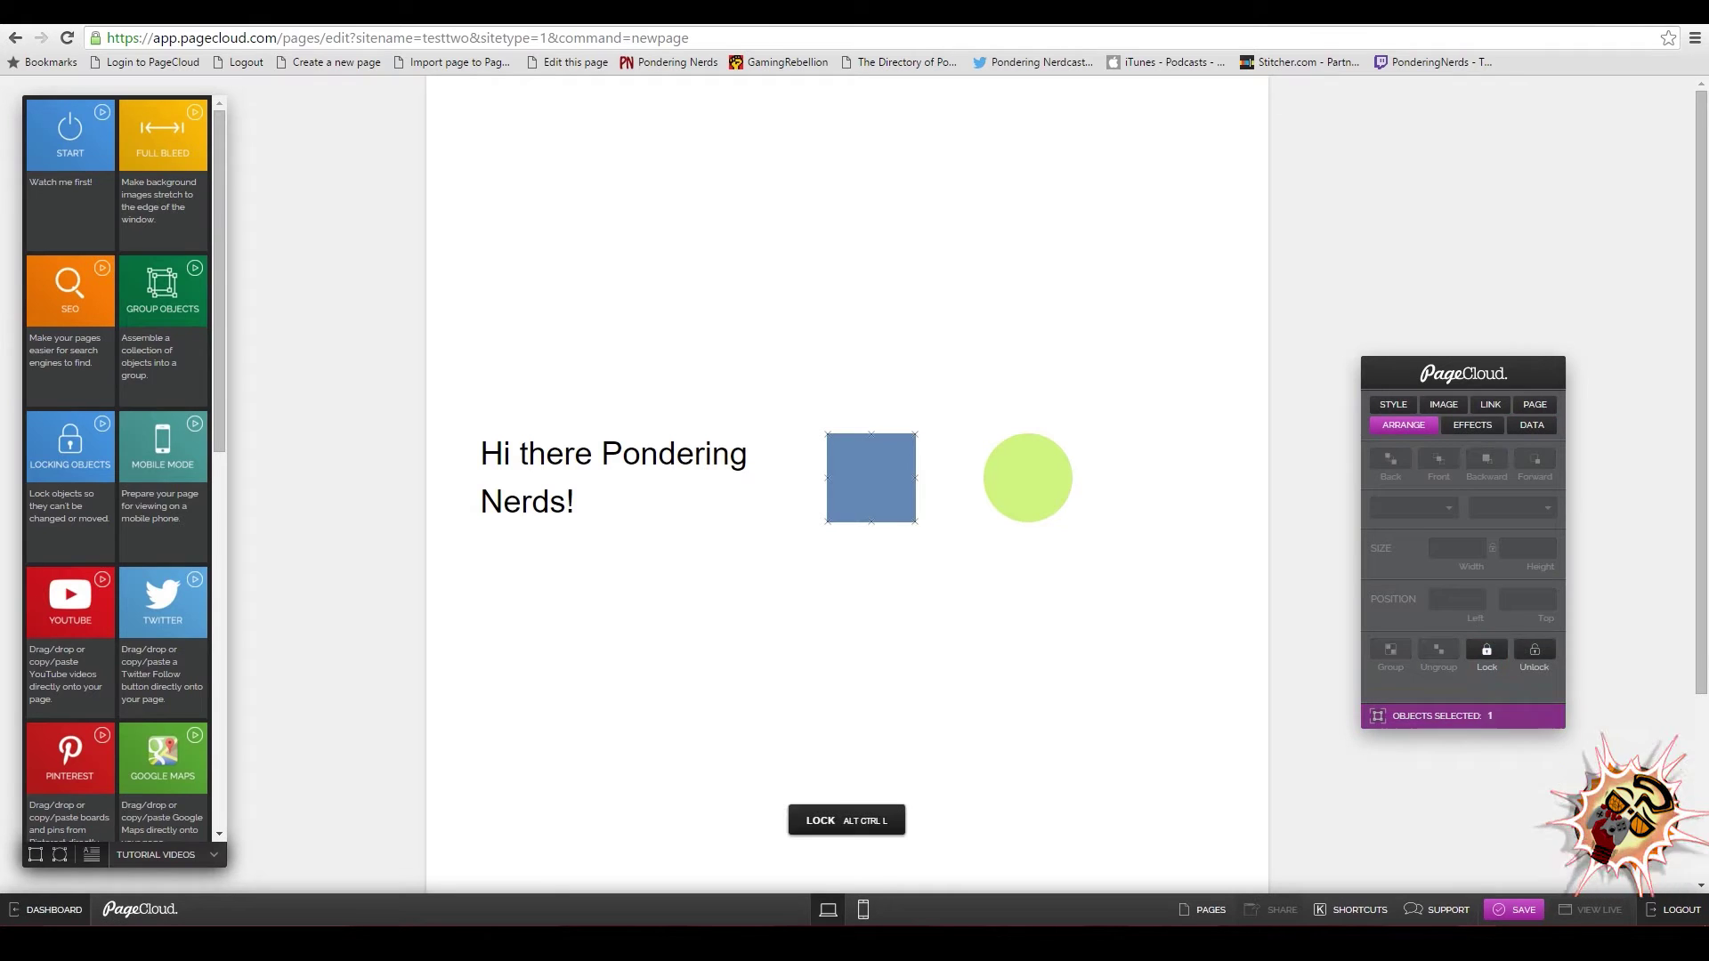
Reposition the text box and the green circle around the locked blue square, leaving the circle at about left 599 px, top 402 px.
left_click_drag(1060, 477, 883, 497)
left_click_drag(554, 476, 641, 372)
left_click_drag(804, 500, 1030, 445)
left_click_drag(654, 306, 598, 467)
left_click_drag(1050, 439, 1001, 469)
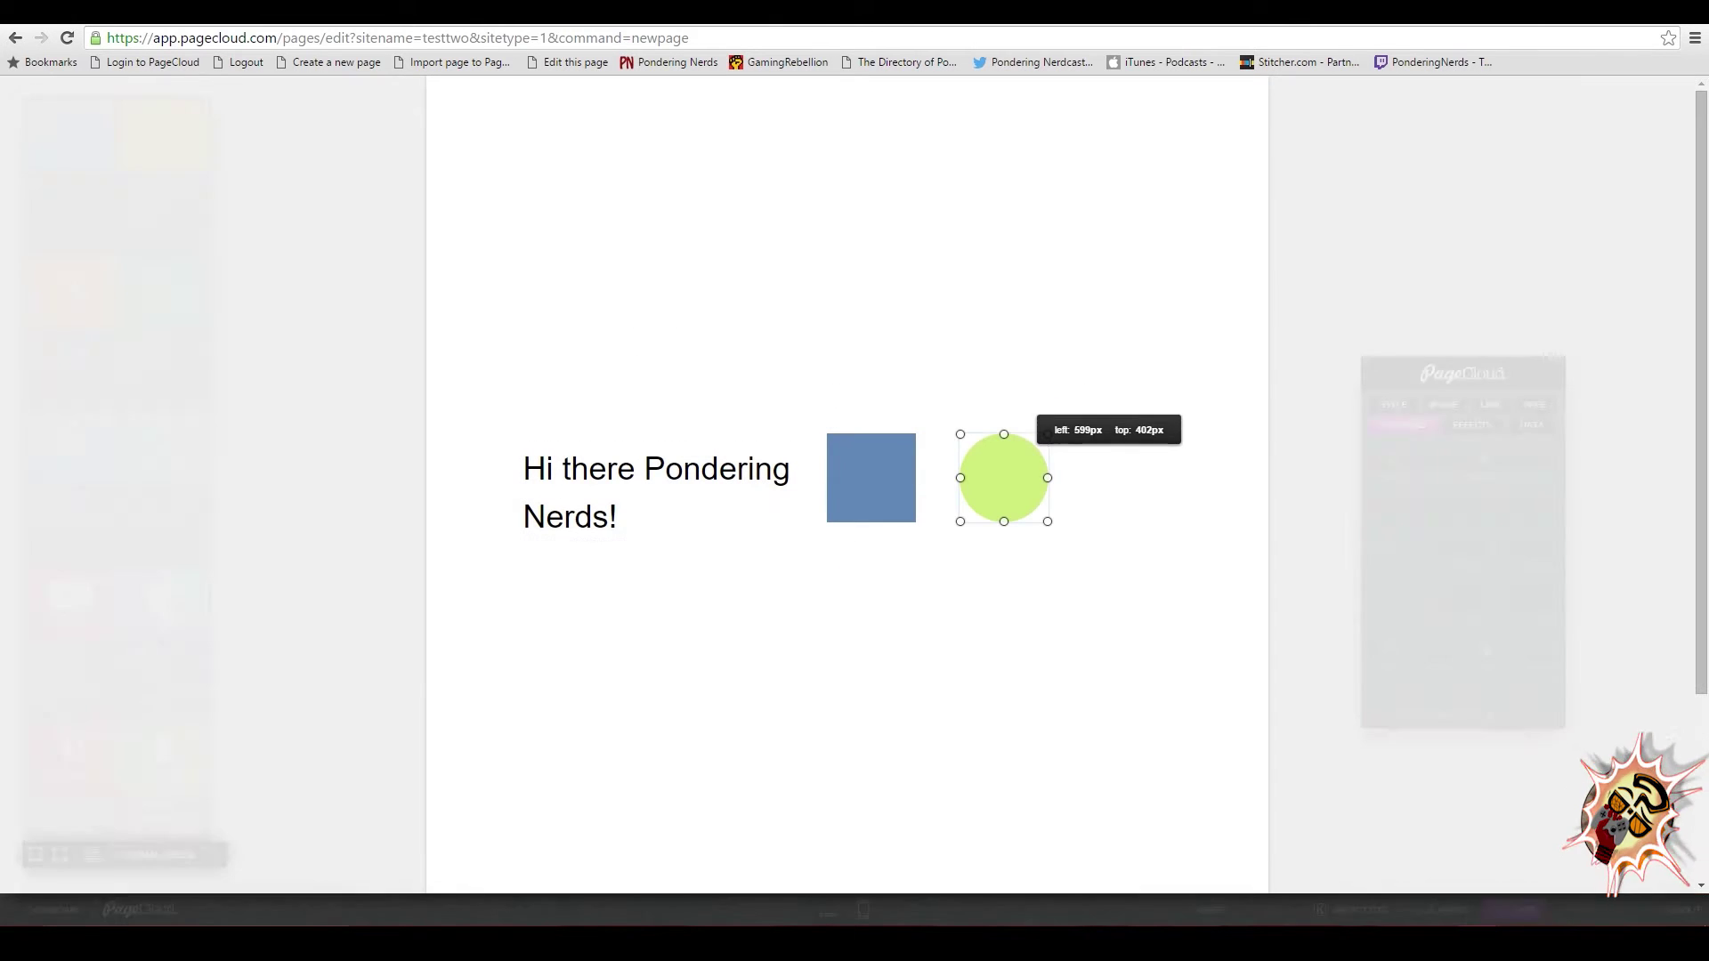
Unlock the blue square so that it can be moved again.
left_click(872, 477)
left_click(1534, 650)
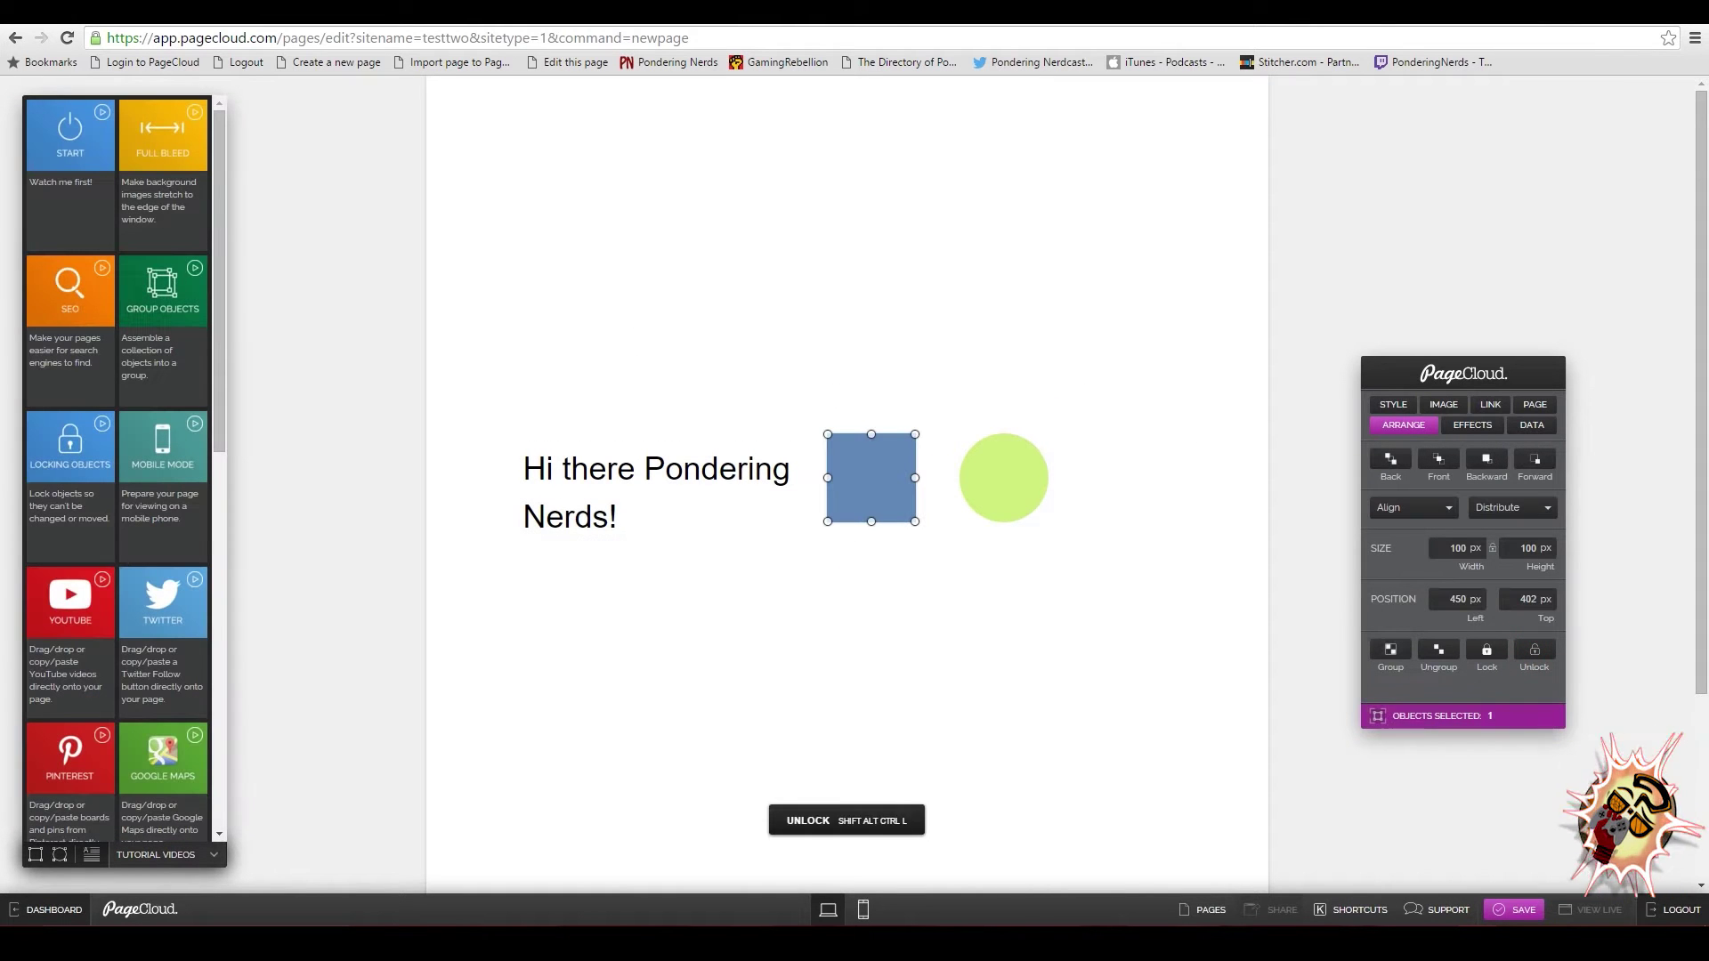
left_click(1376, 652)
Level the text box with the shapes at top 402 px, then group it with the blue square and green circle and move the group.
left_click_drag(671, 495, 672, 485)
left_click(878, 476, "shift")
left_click(1011, 490, "shift")
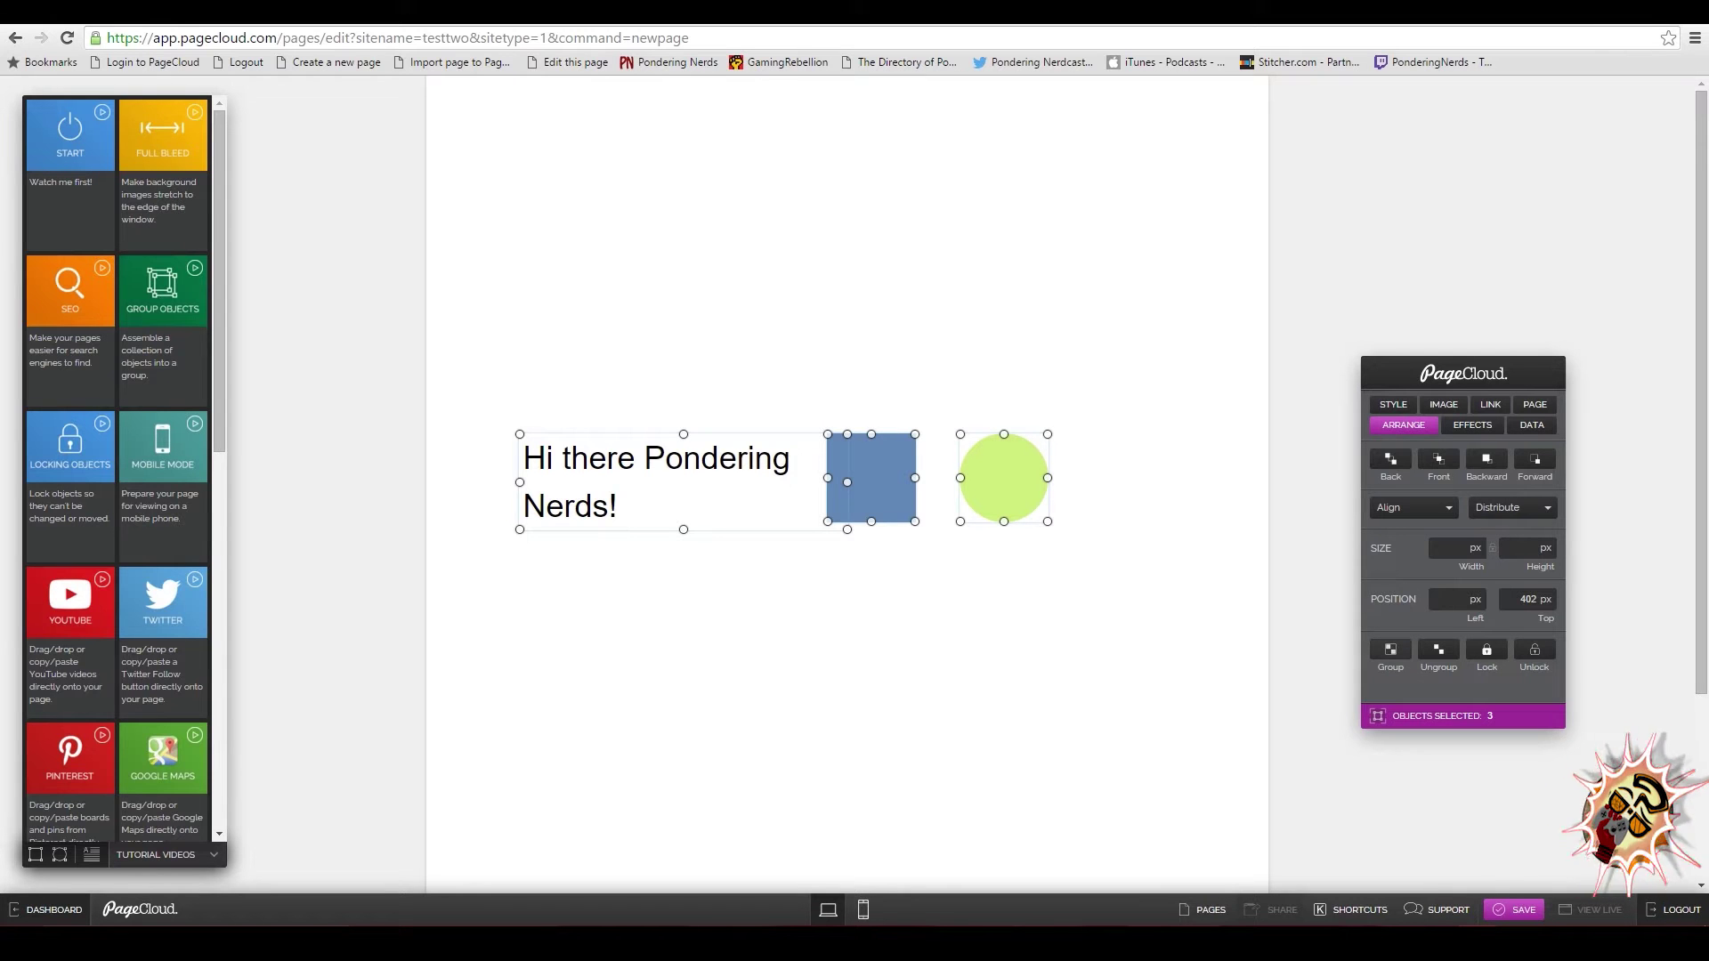
left_click(1391, 650)
left_click_drag(787, 491, 902, 412)
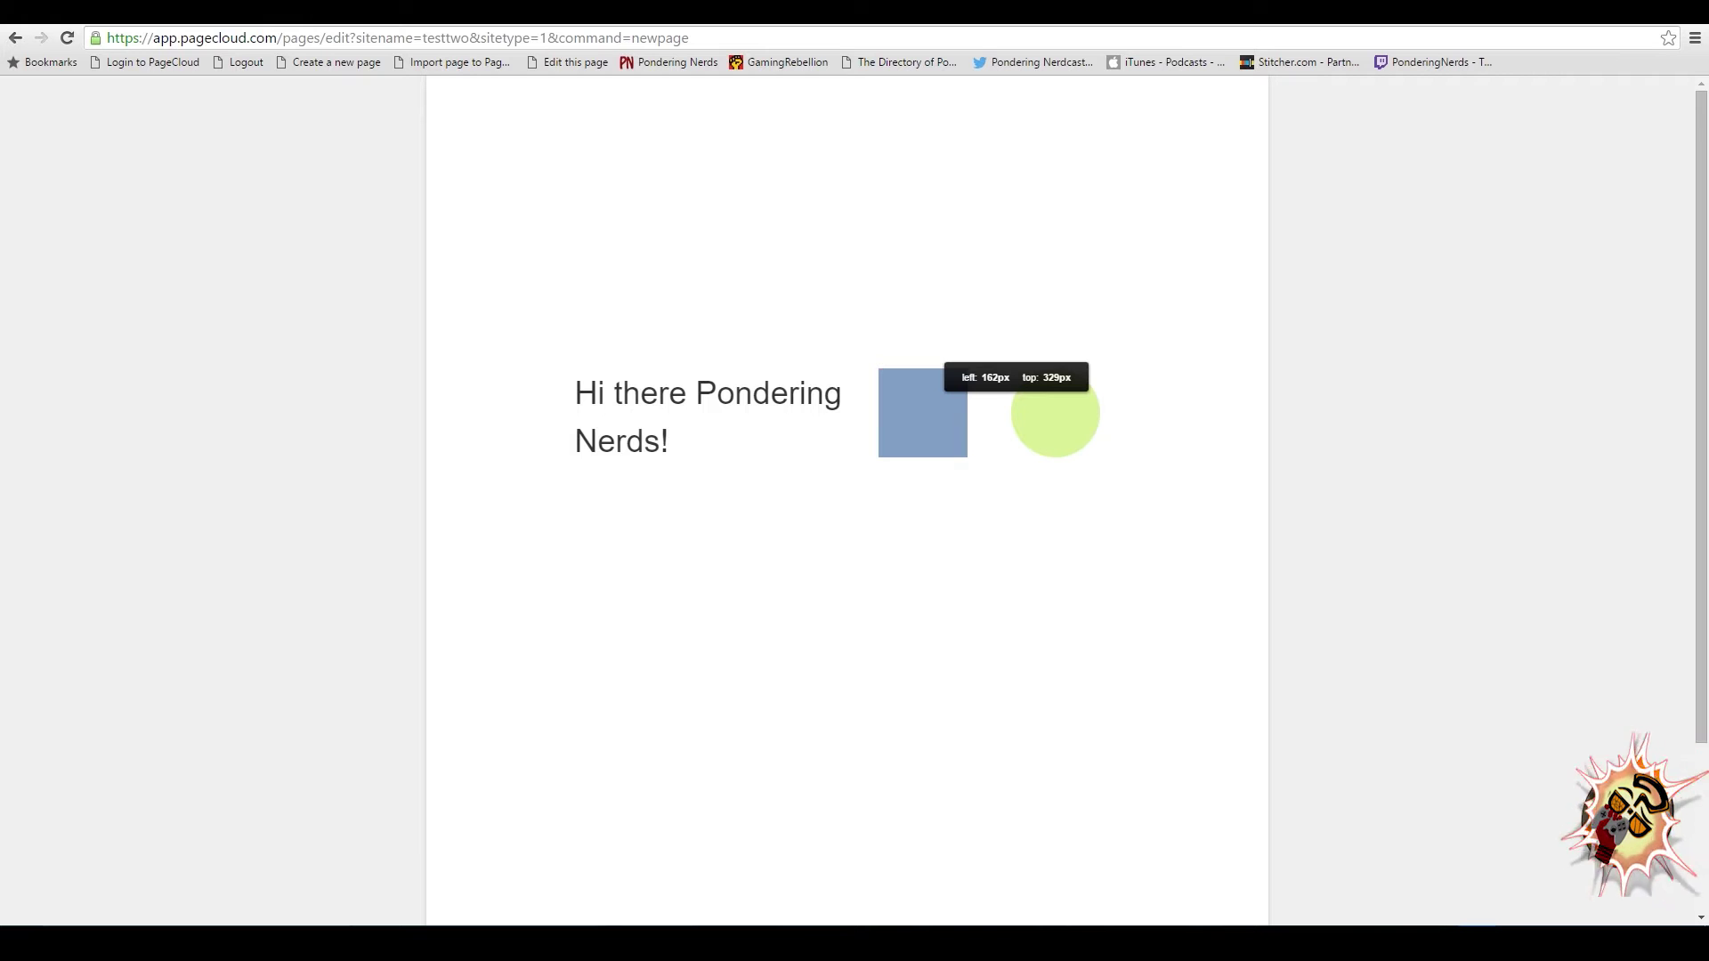
Ungroup the text box, blue square and green circle, and clear the selection.
key("ctrl+alt+shift+g")
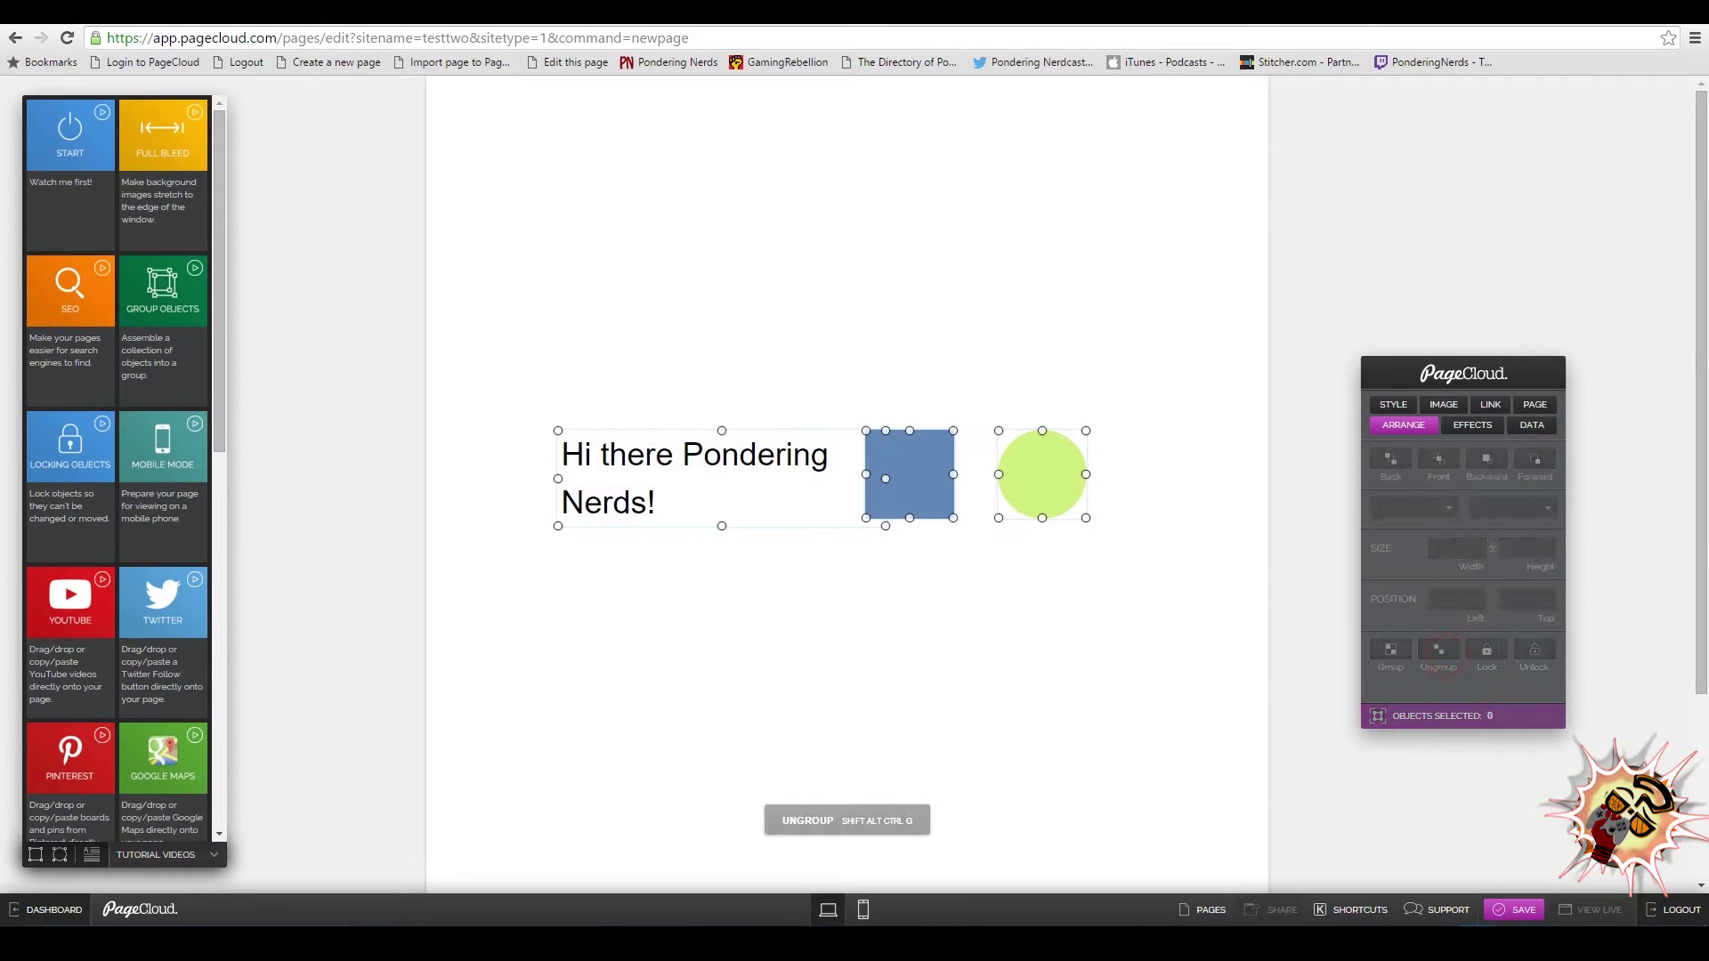
left_click(771, 622)
Fill the text box with the same blue as the square and move it below the two shapes.
left_click(692, 433)
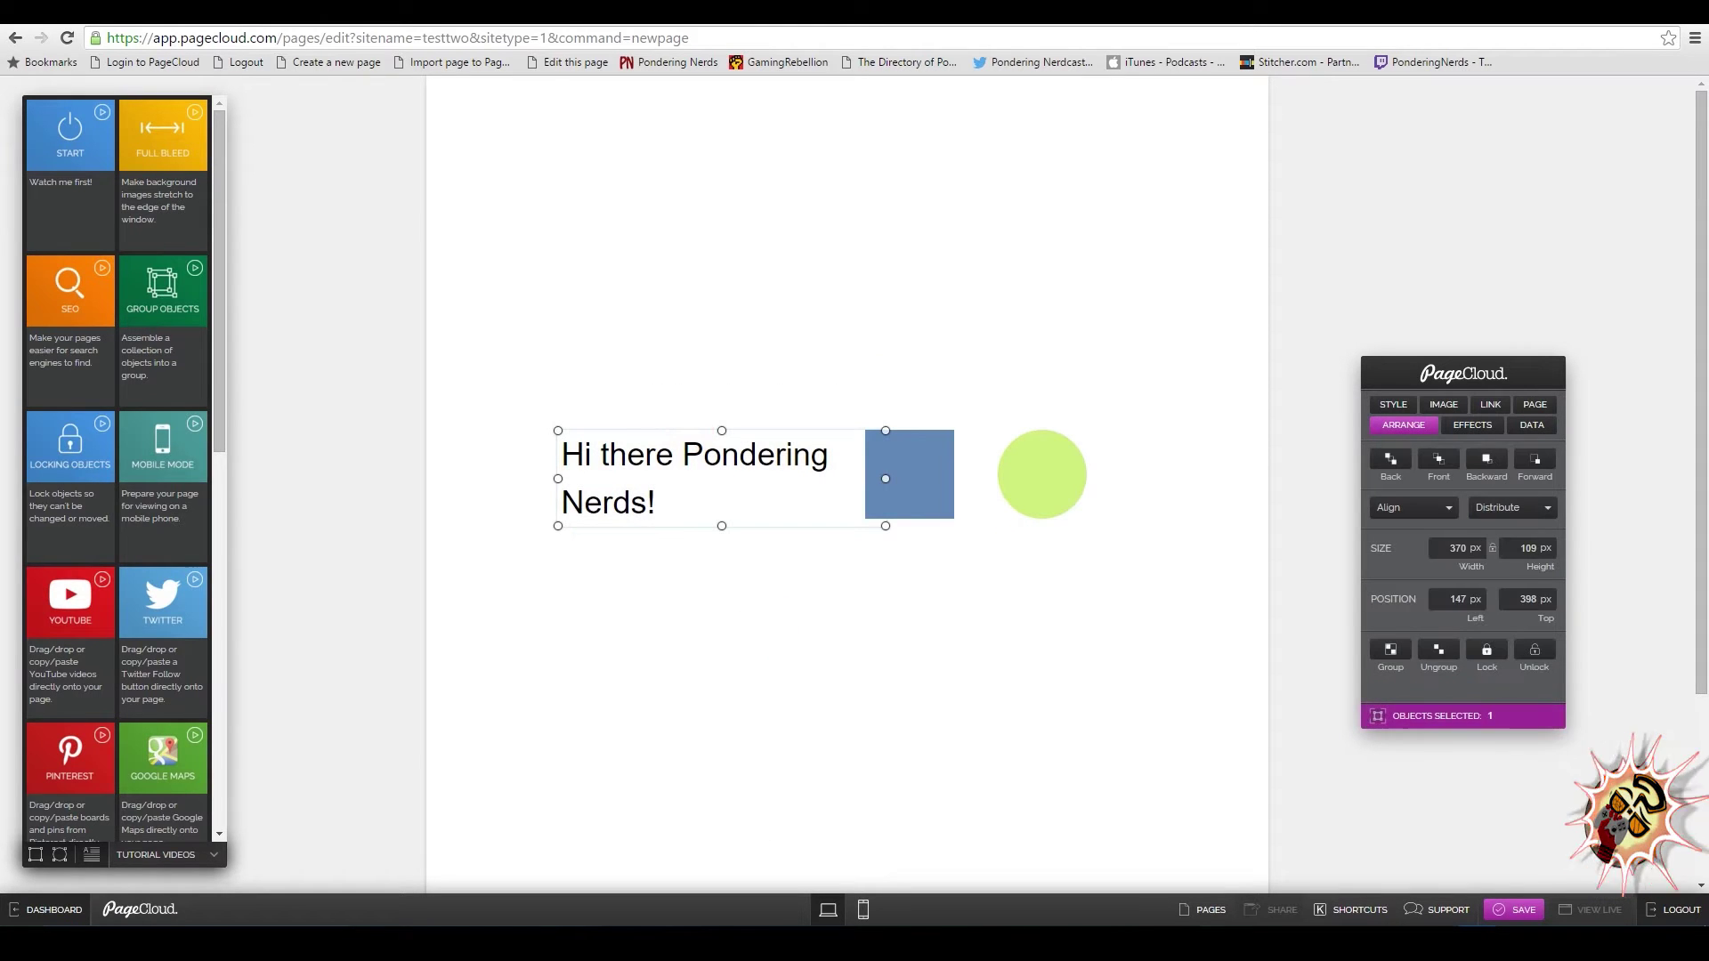
left_click(1392, 404)
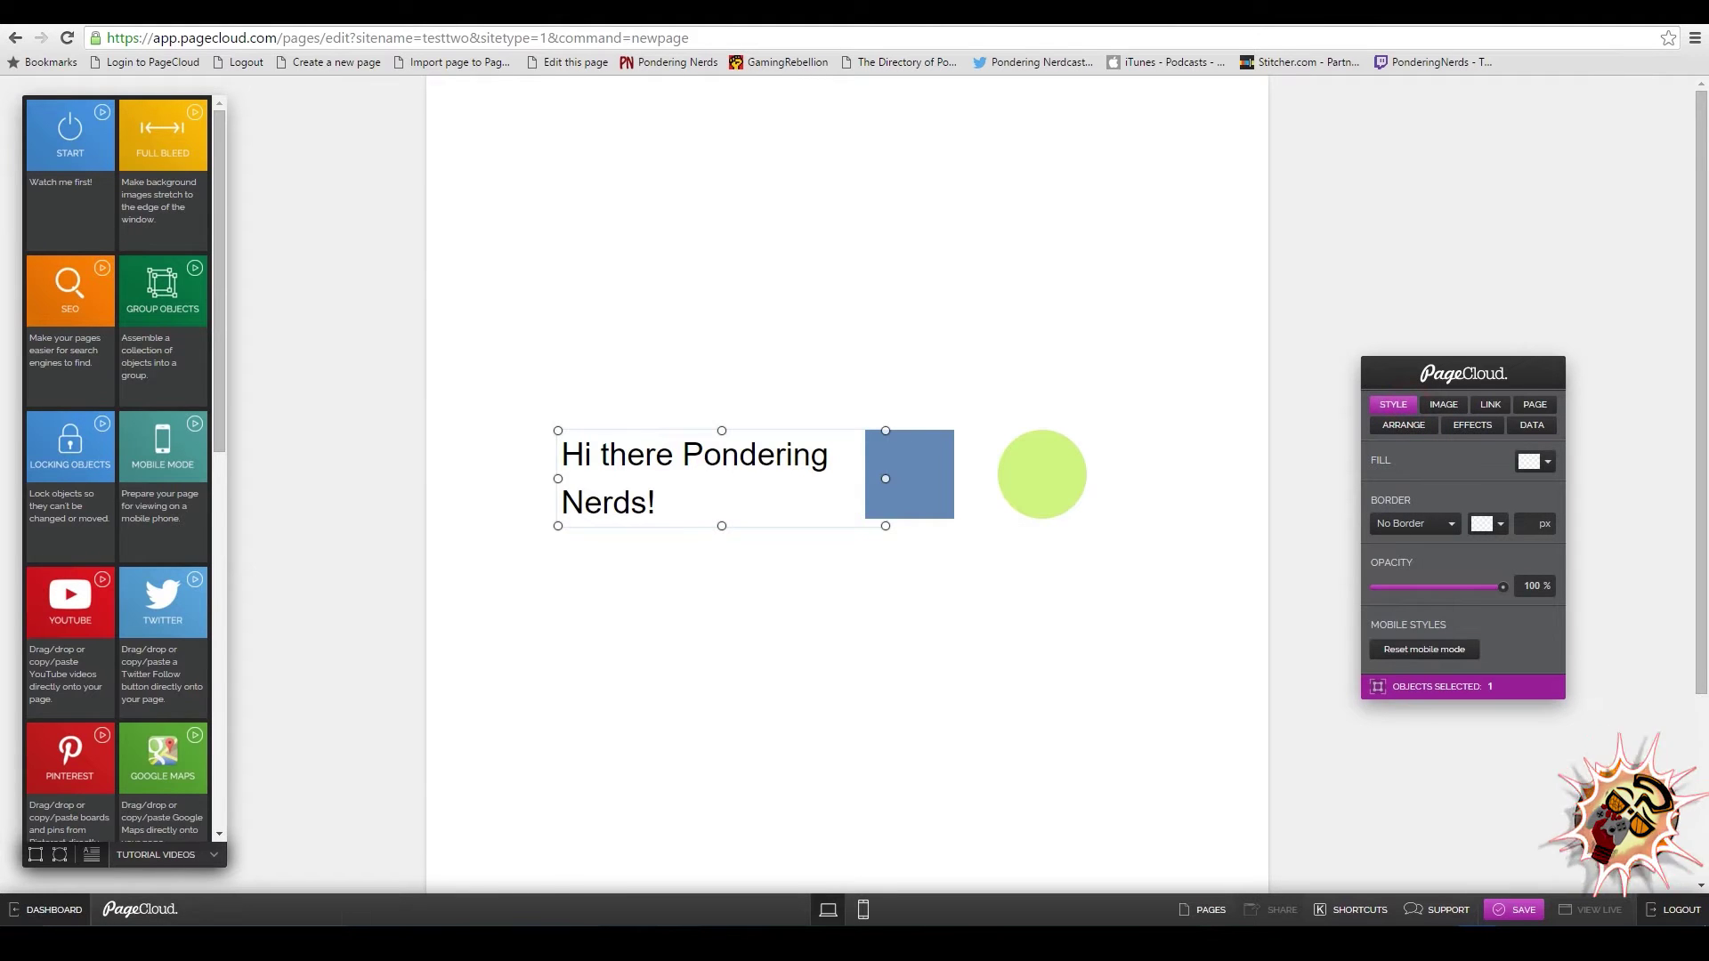
left_click(1549, 461)
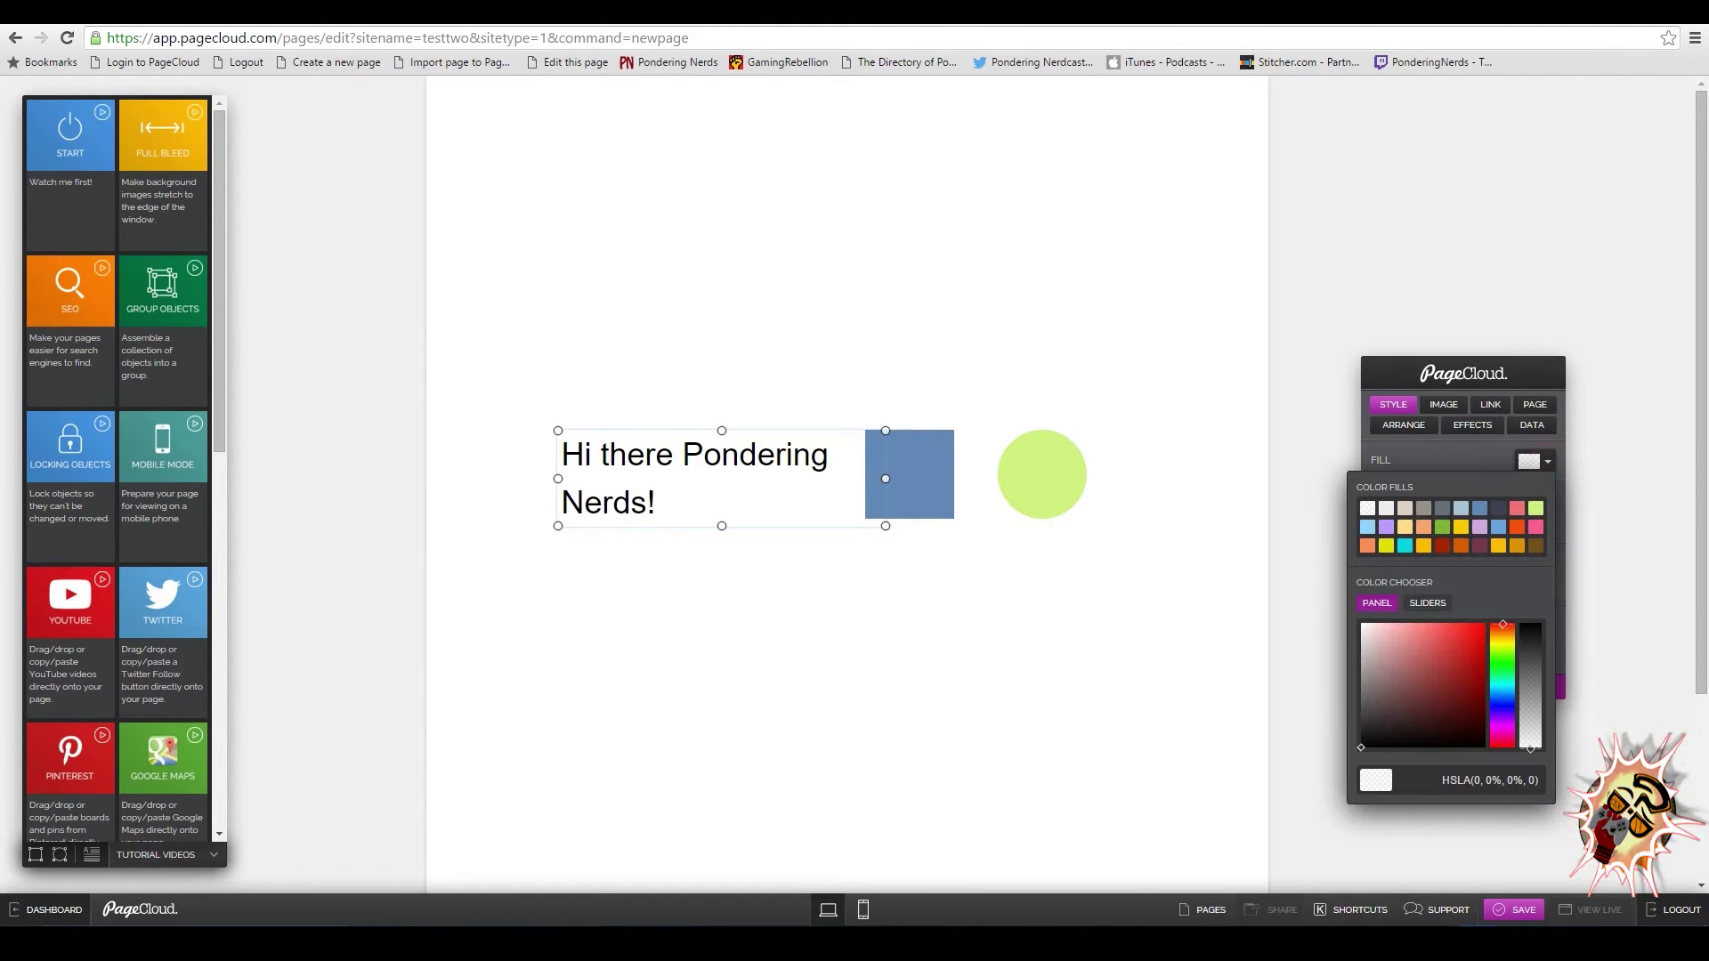
left_click(1480, 509)
left_click_drag(744, 485, 899, 664)
left_click(683, 446)
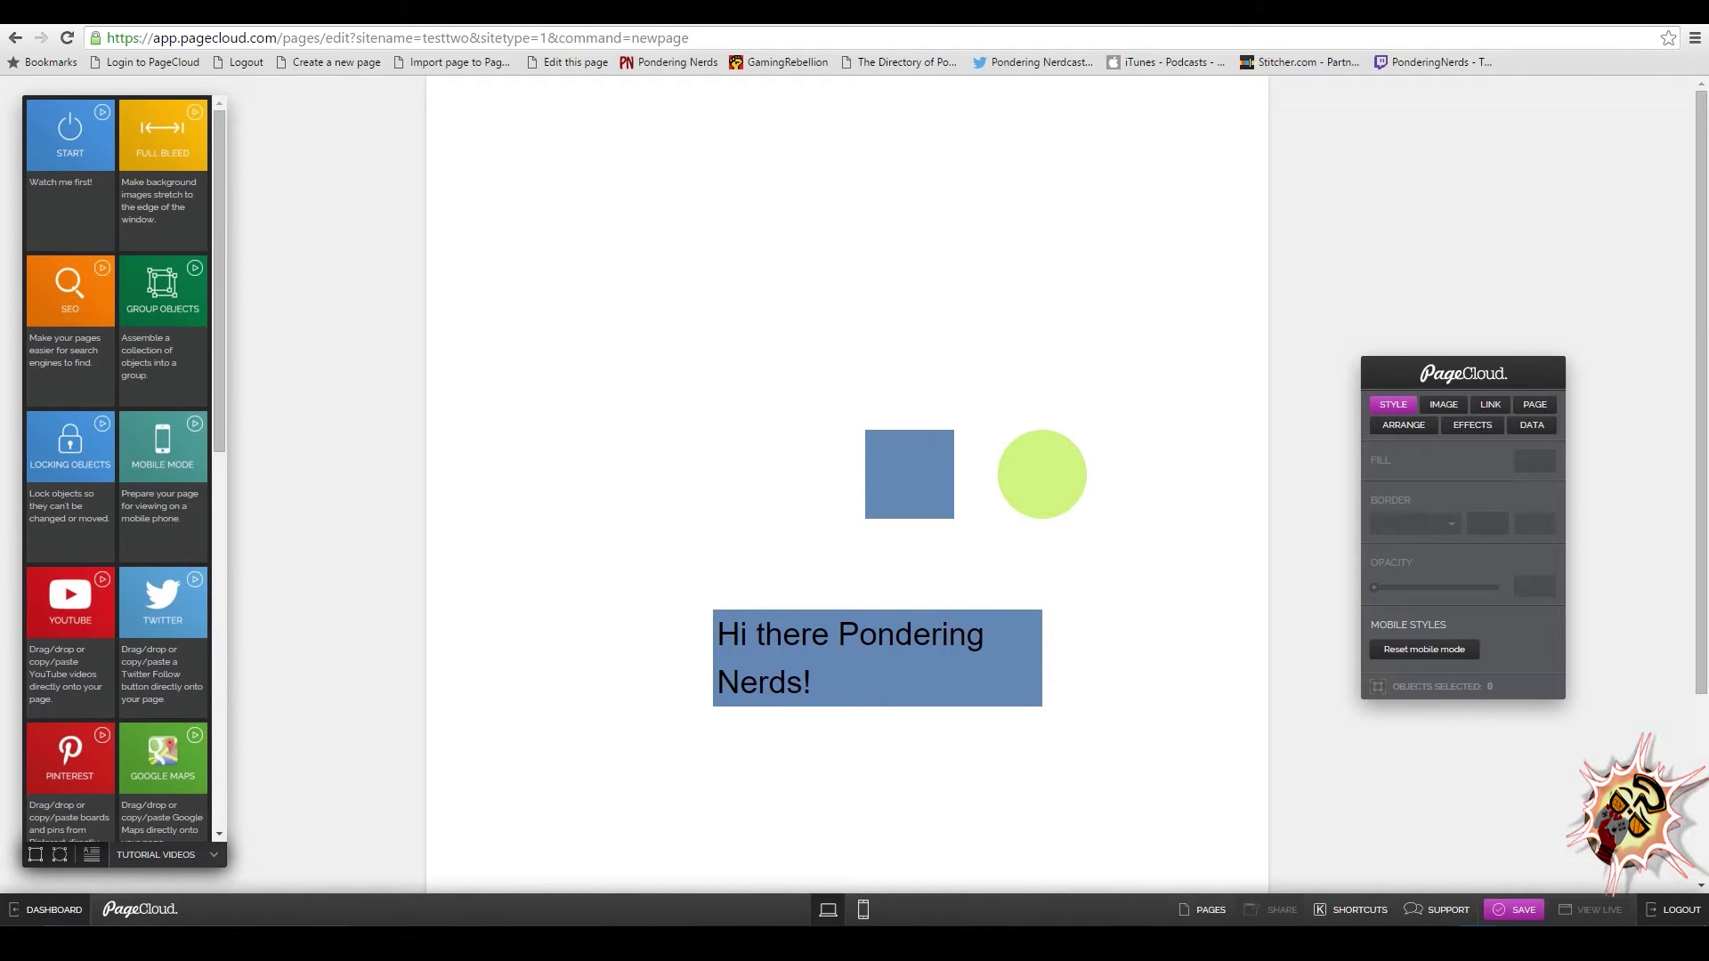
Examine the tutorial topics on embedding content, such as YouTube, Twitter, Google Maps, Instagram, Forms, iFrames, Google Fonts, Attachments and Eventbrite.
scroll(125, 469, "down", 9)
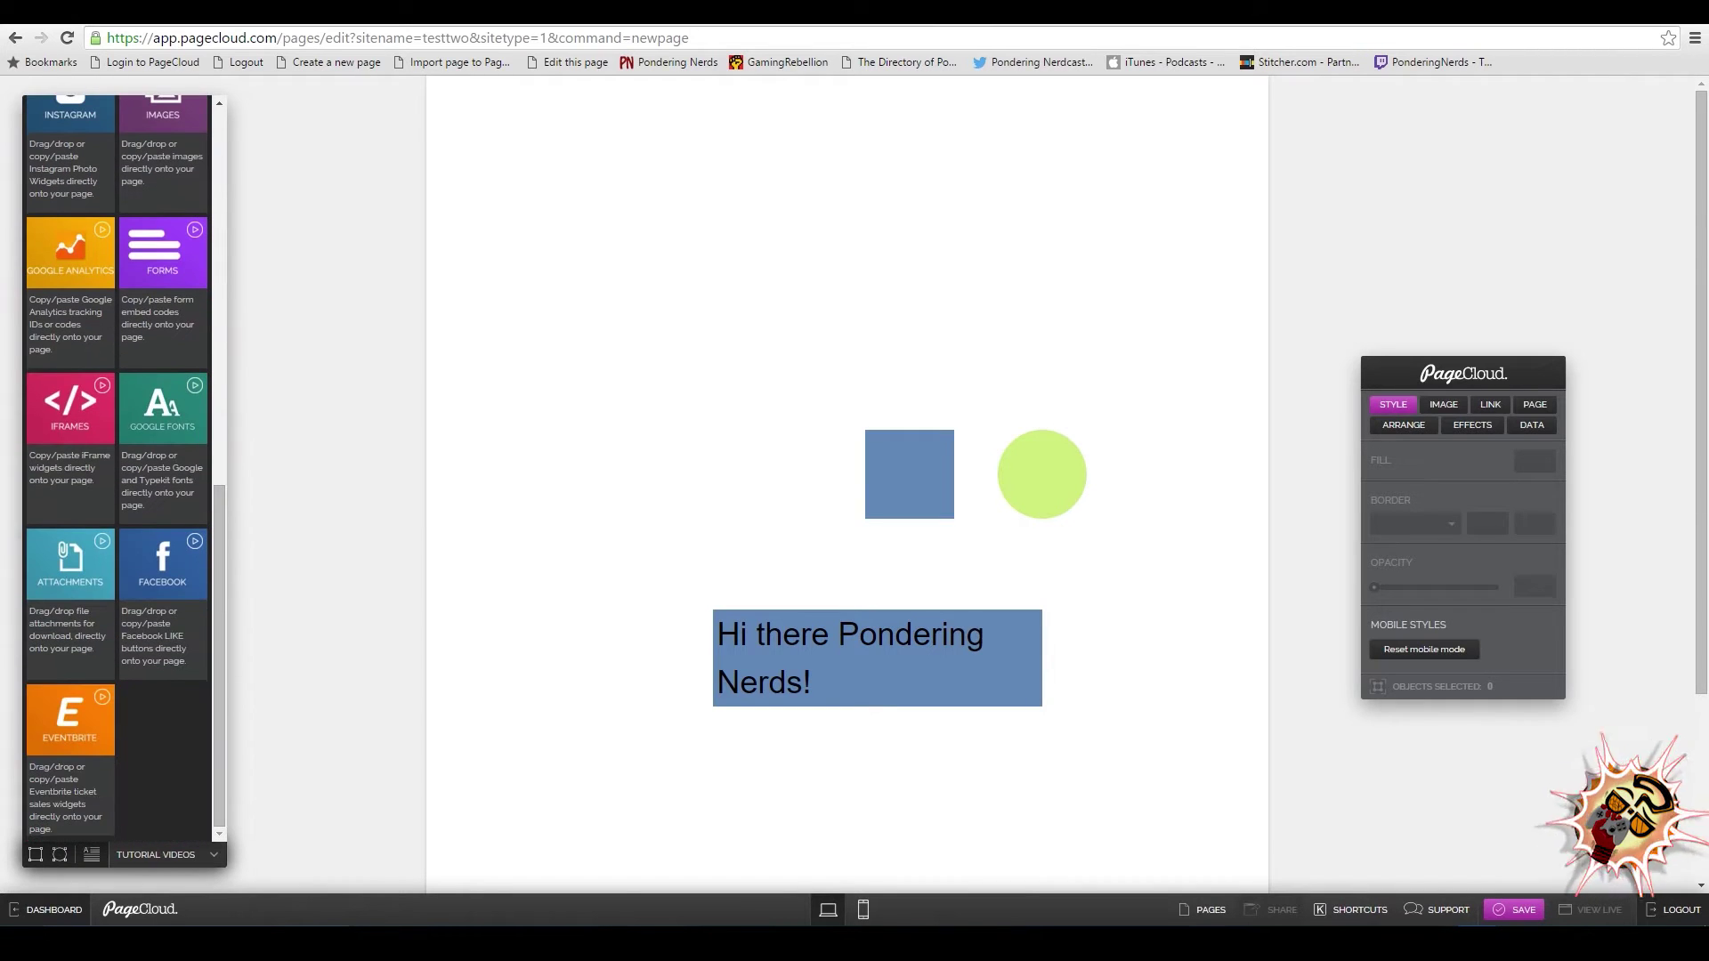
mouse_move(219, 809)
left_mouse_down()
mouse_move(217, 409)
mouse_move(216, 782)
left_mouse_up()
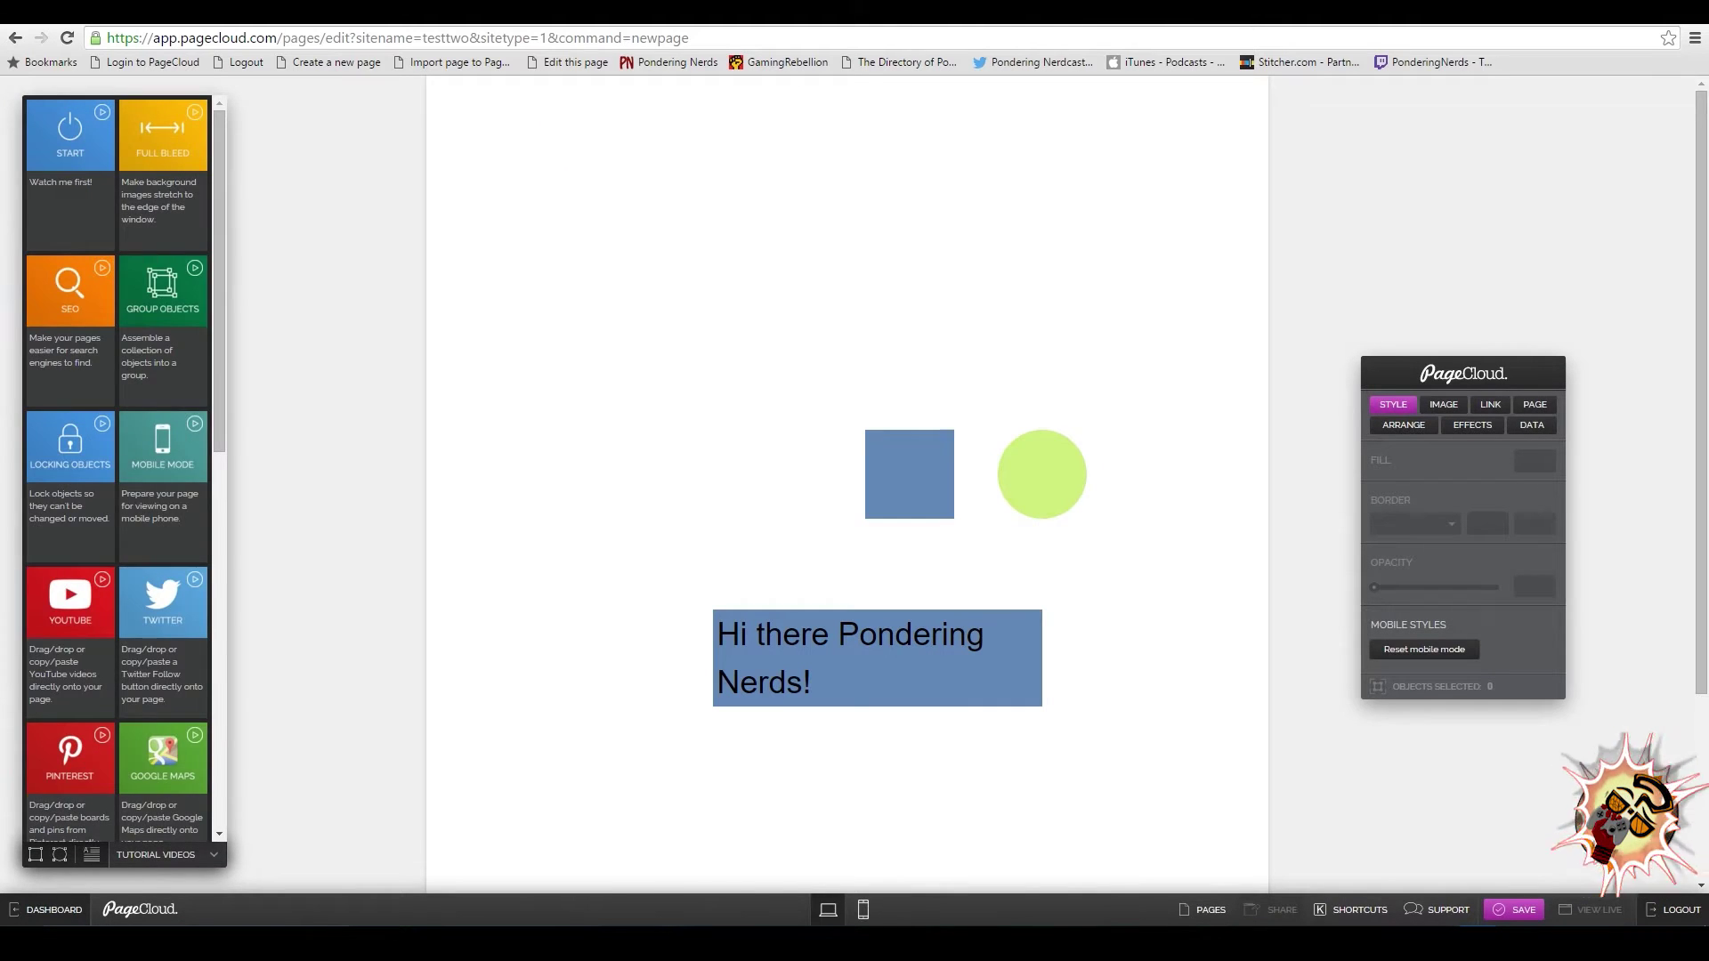
left_click_drag(219, 282, 219, 656)
left_click(1130, 225)
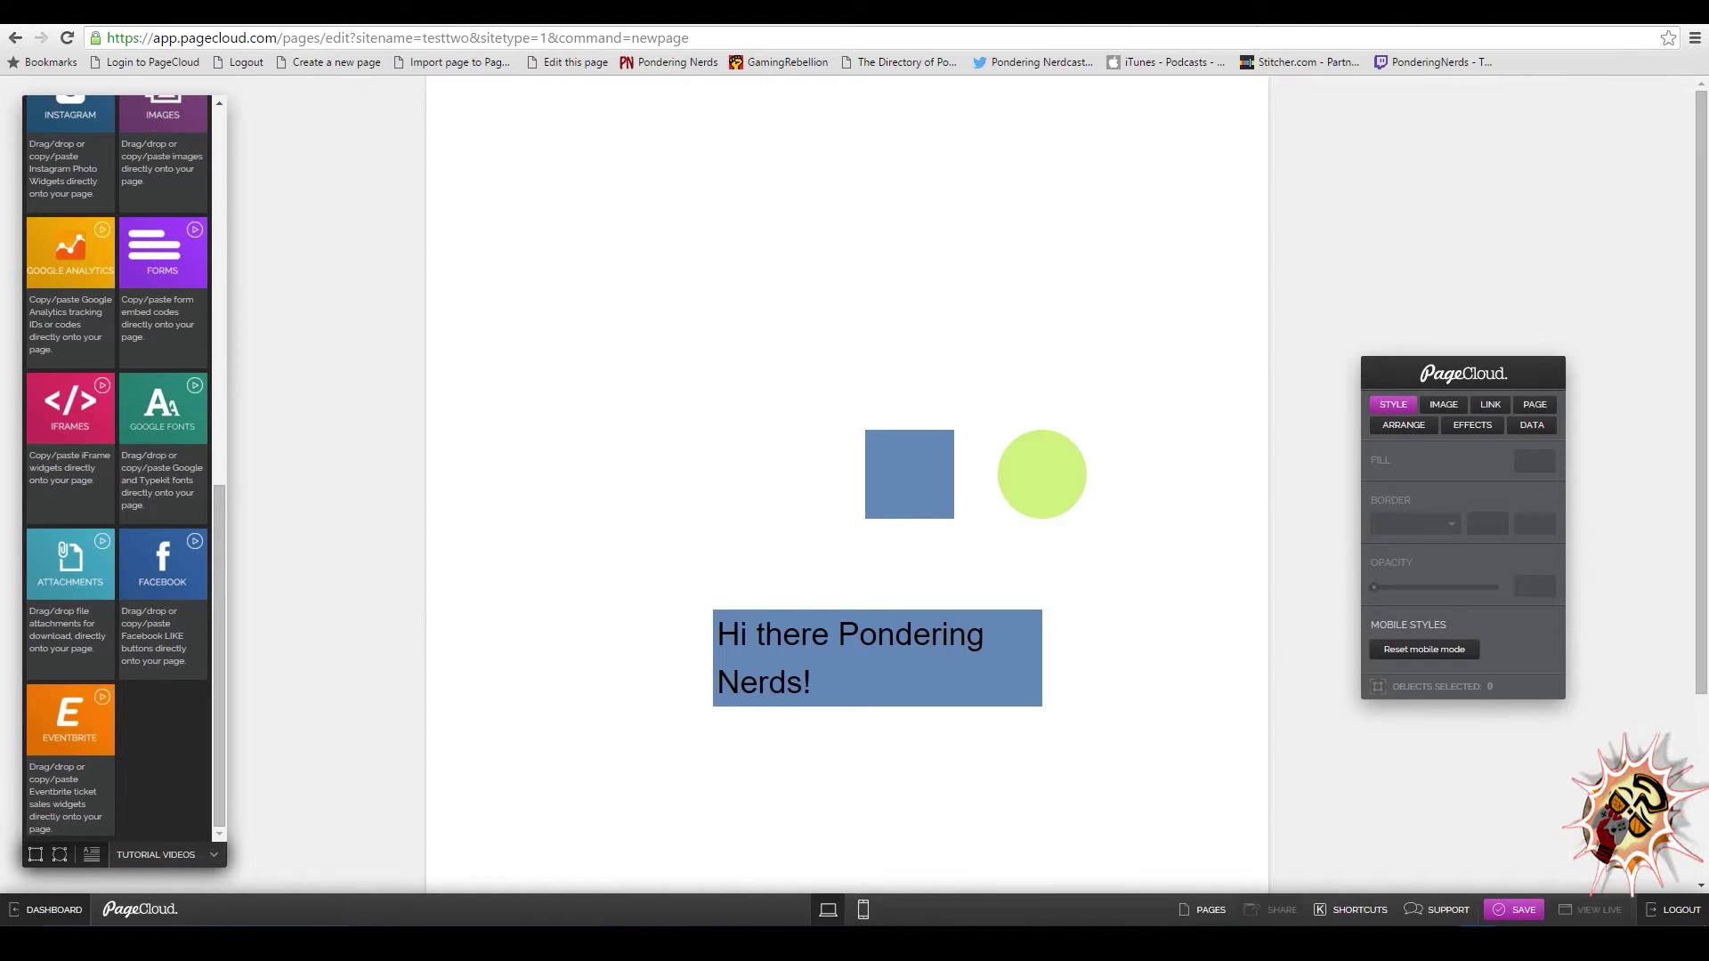
scroll(216, 534, "up", 10)
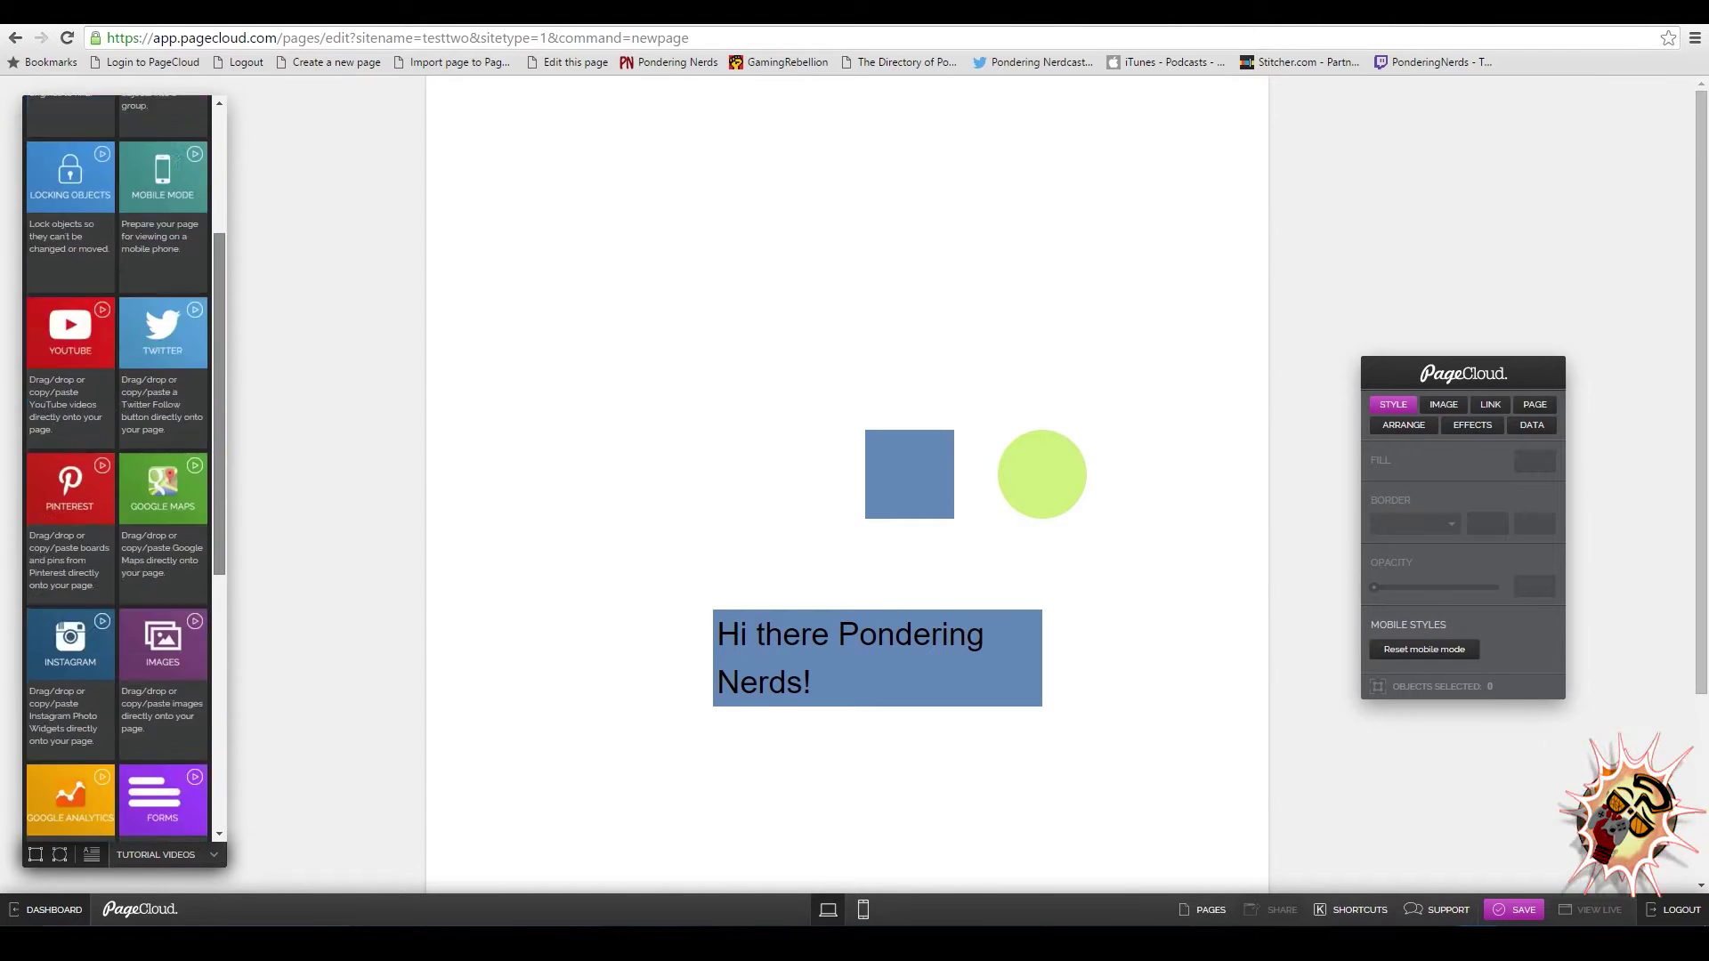
scroll(126, 467, "down", 10)
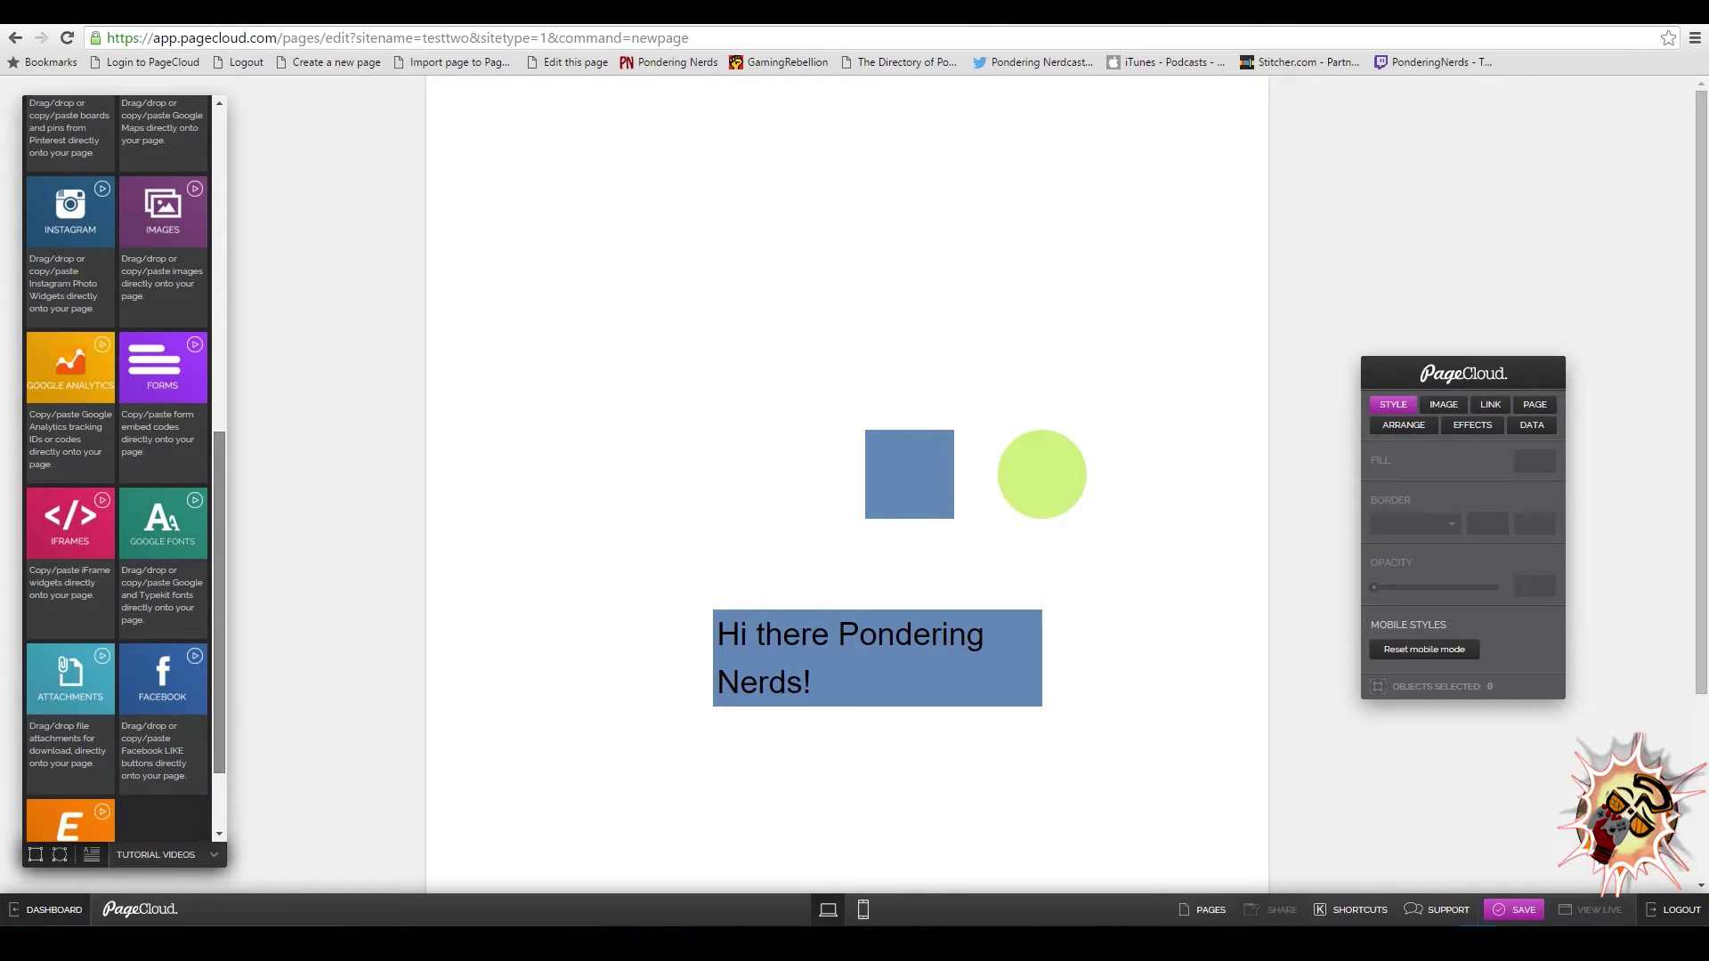
scroll(218, 558, "up", 5)
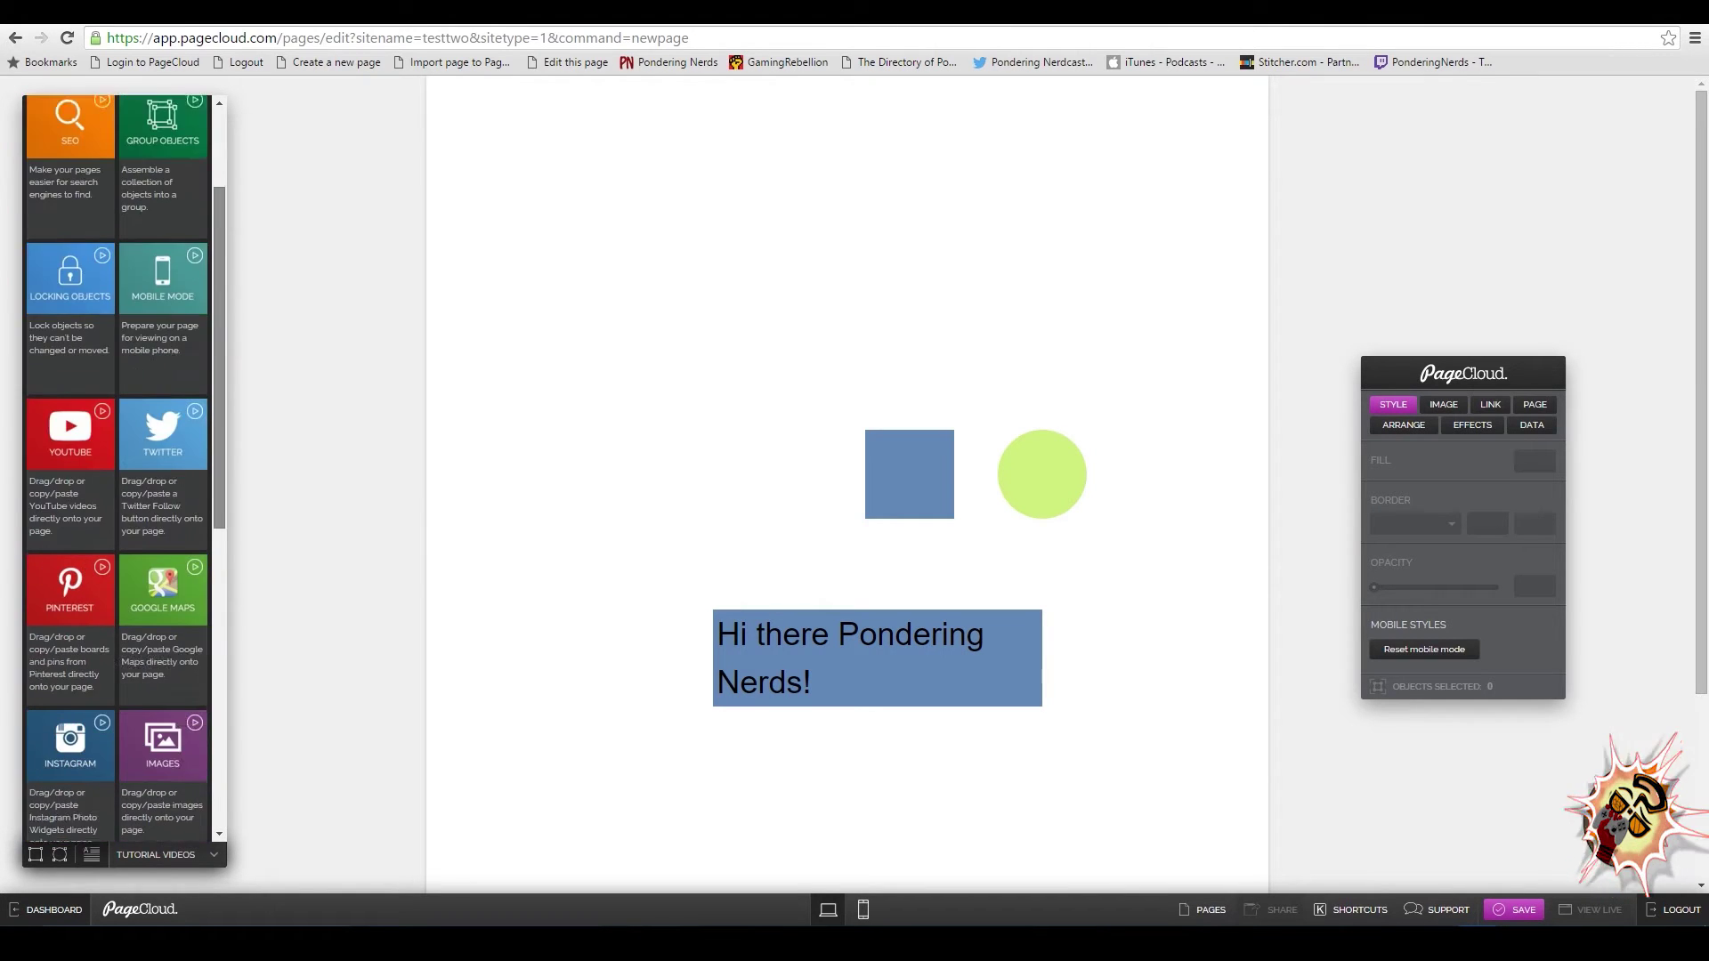
scroll(127, 467, "down", 5)
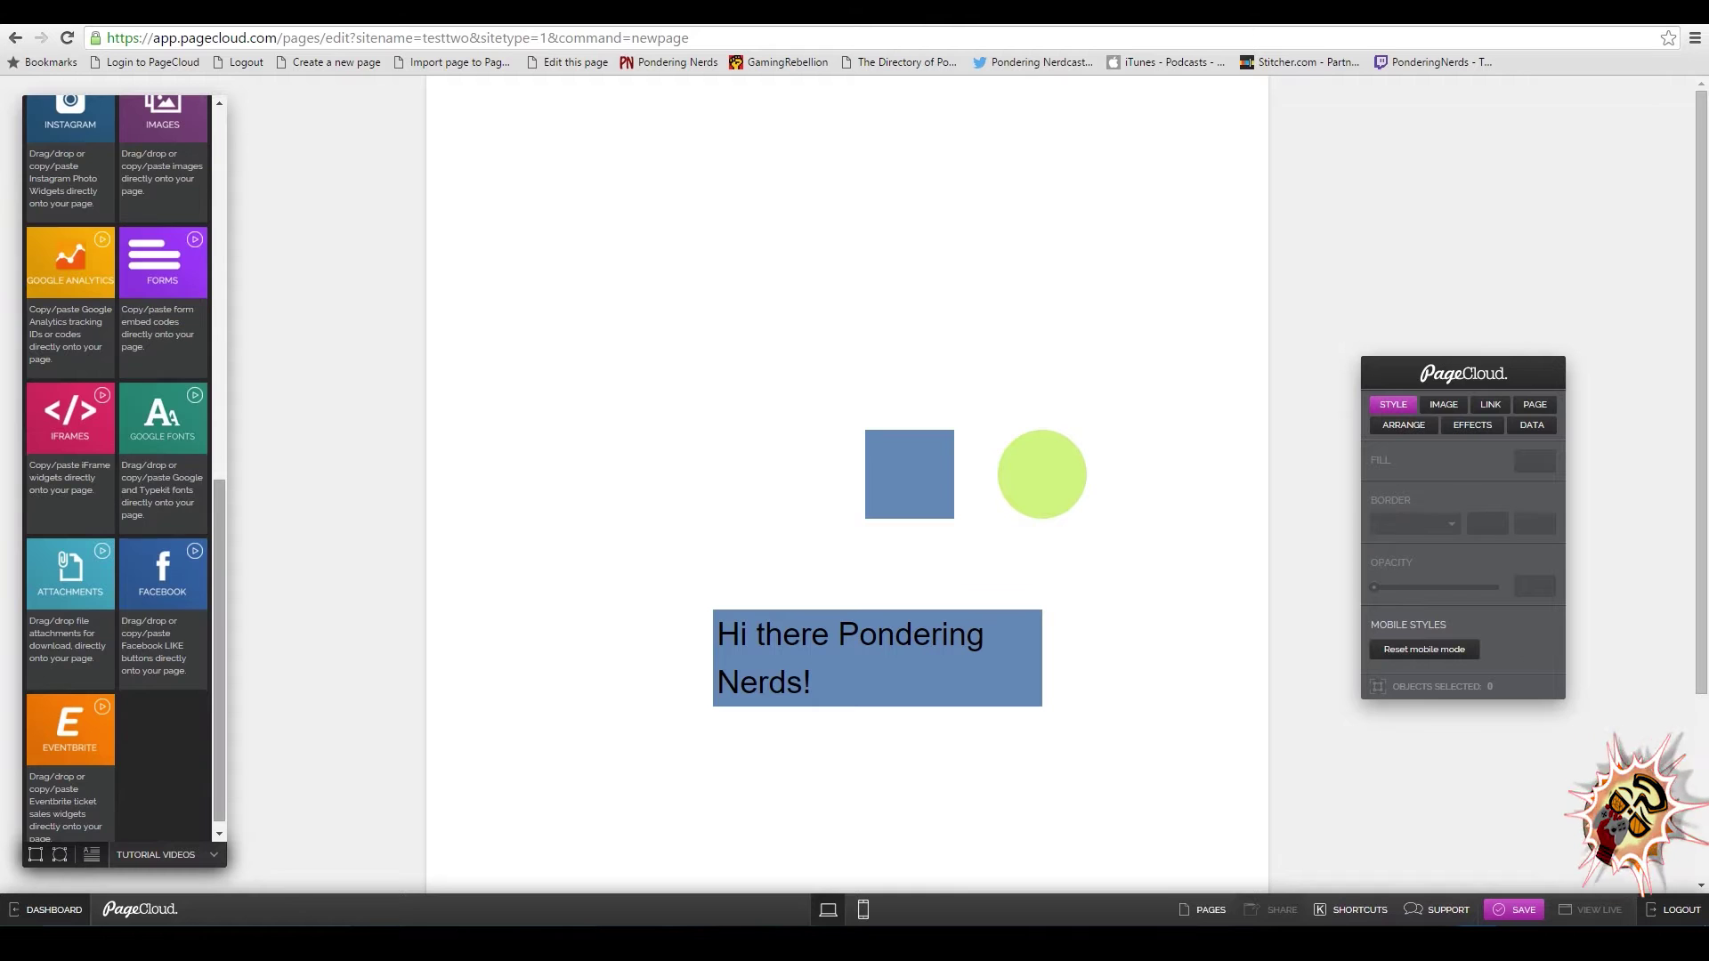
scroll(163, 534, "up", 5)
left_click_drag(219, 427, 219, 506)
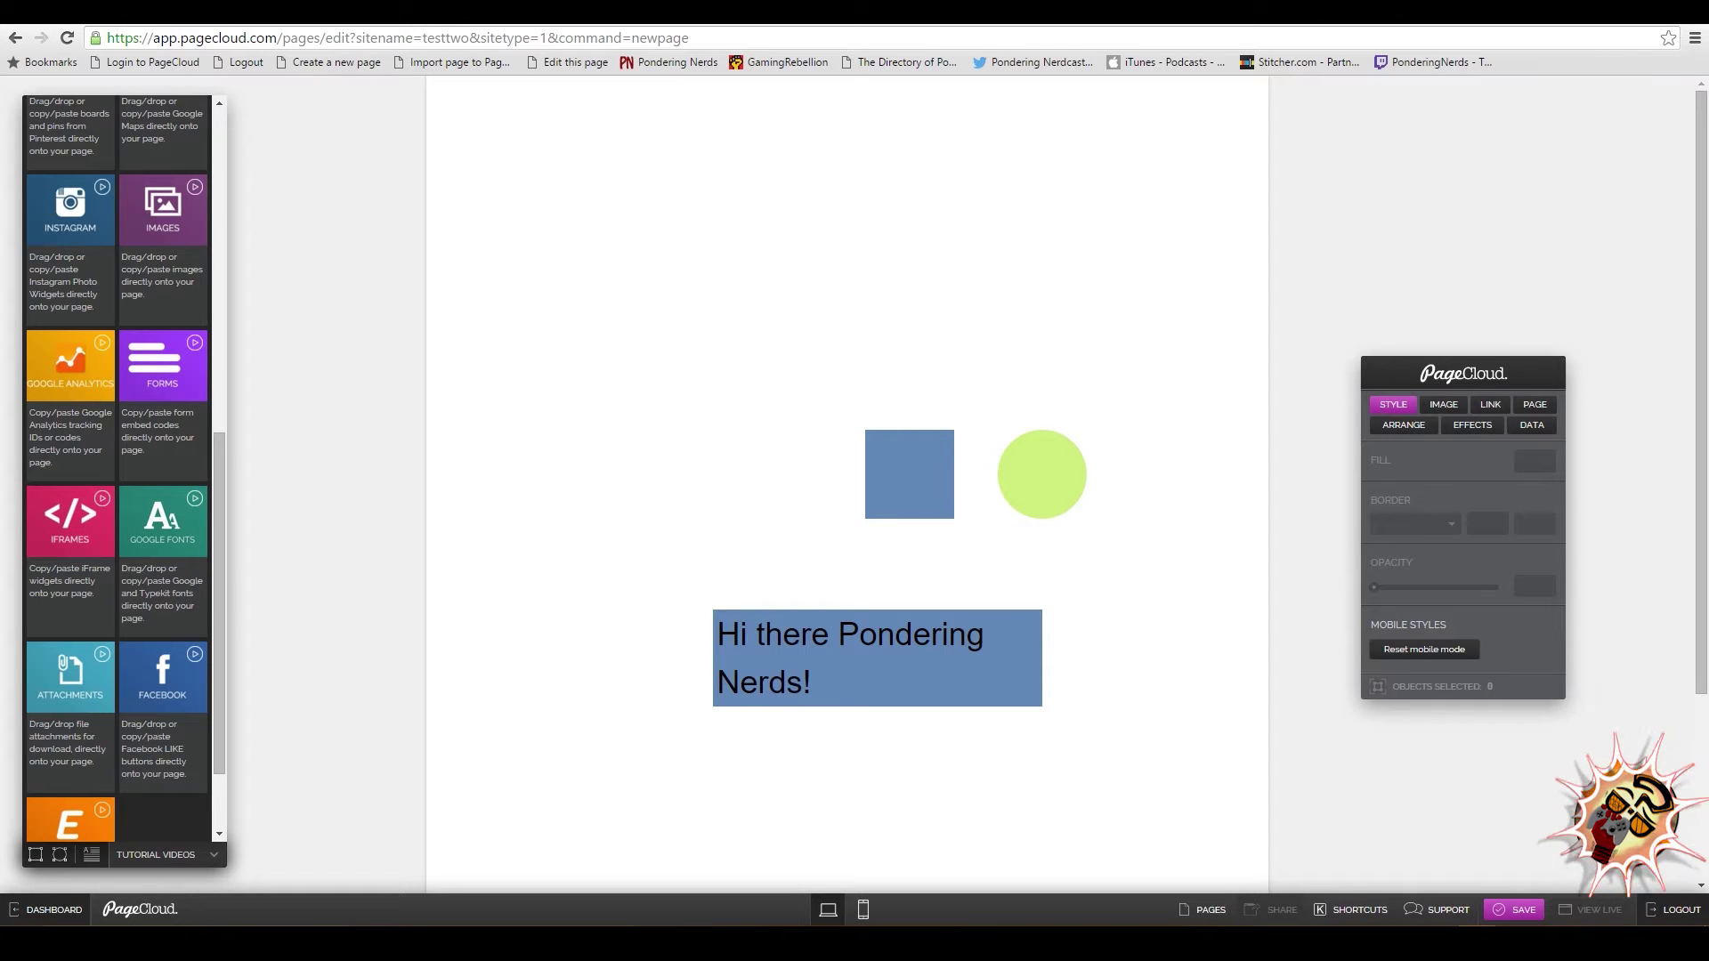
scroll(219, 686, "down", 2)
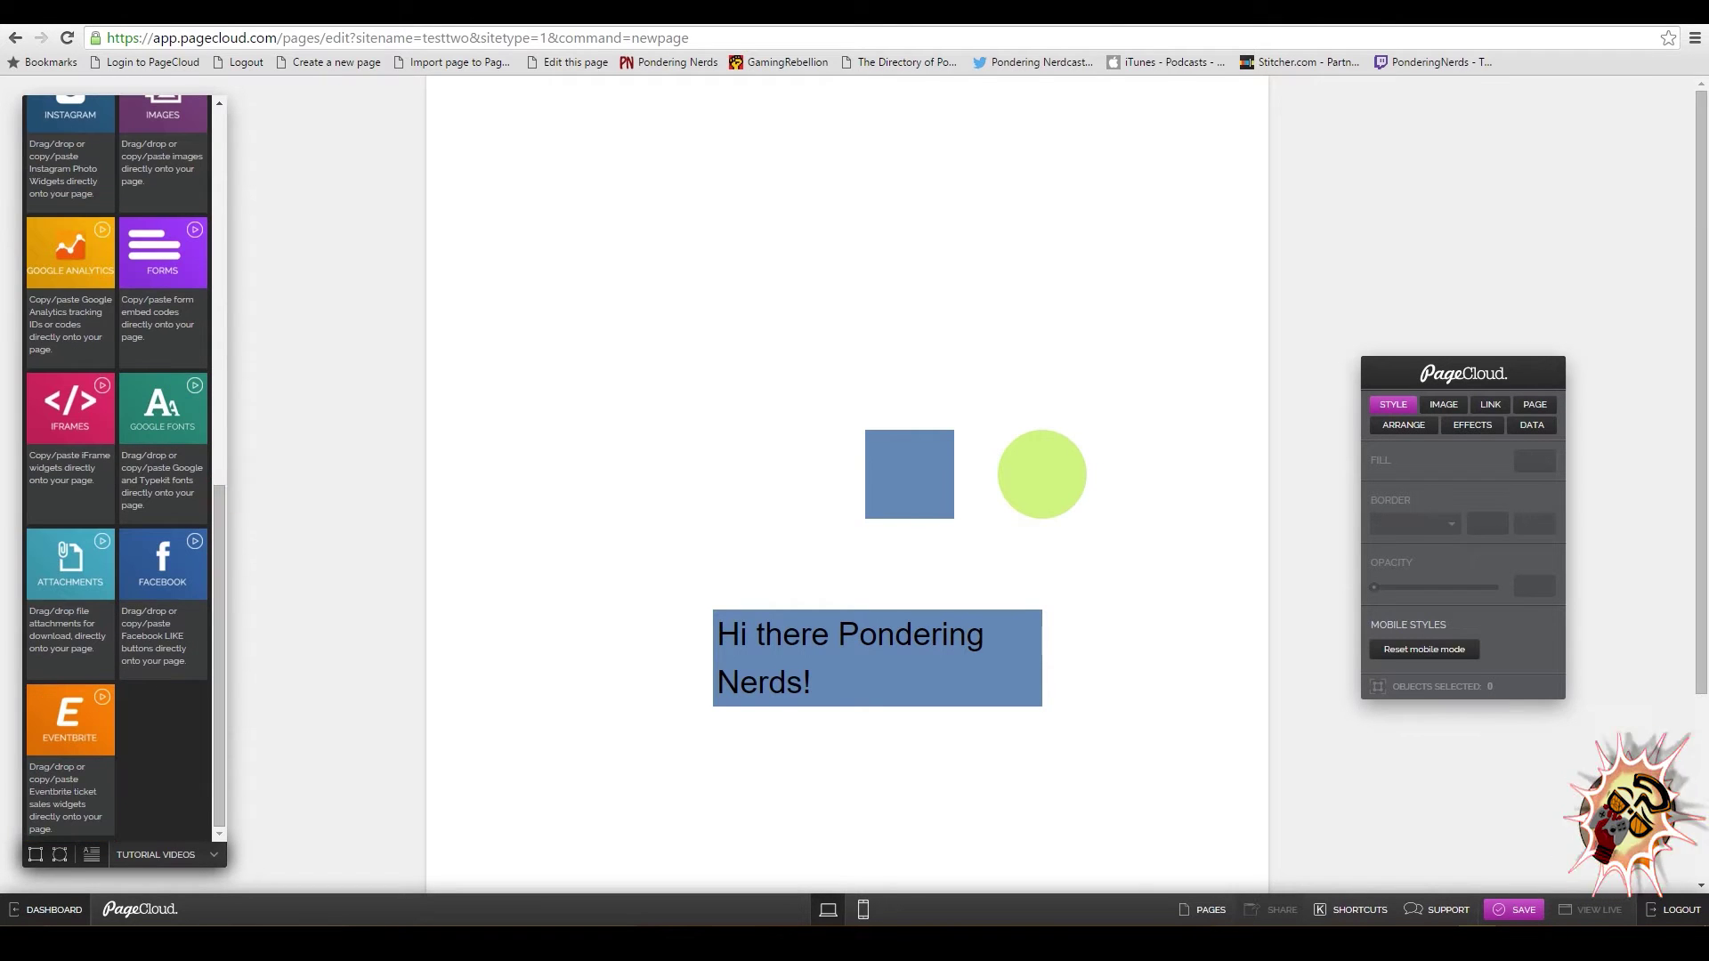
mouse_move(219, 656)
left_mouse_down()
mouse_move(219, 561)
mouse_move(219, 656)
left_mouse_up()
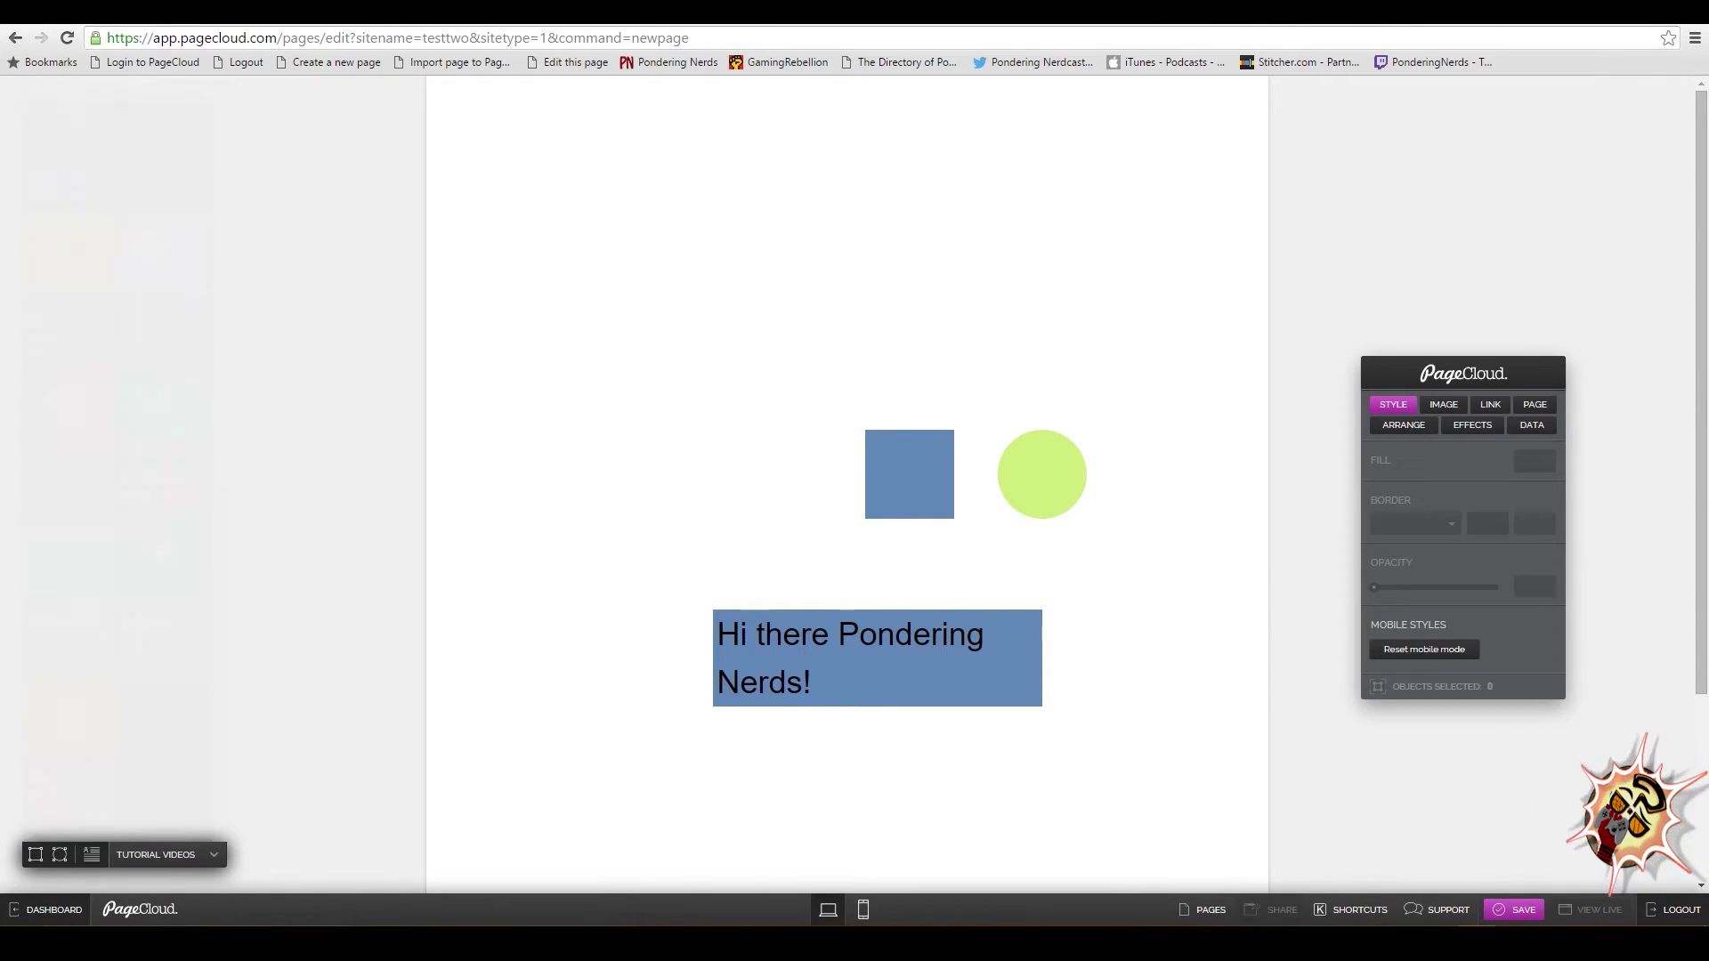
Move the blue text box above and to the left of the shapes, and open its text for editing.
left_click_drag(839, 633, 611, 325)
left_click(618, 340)
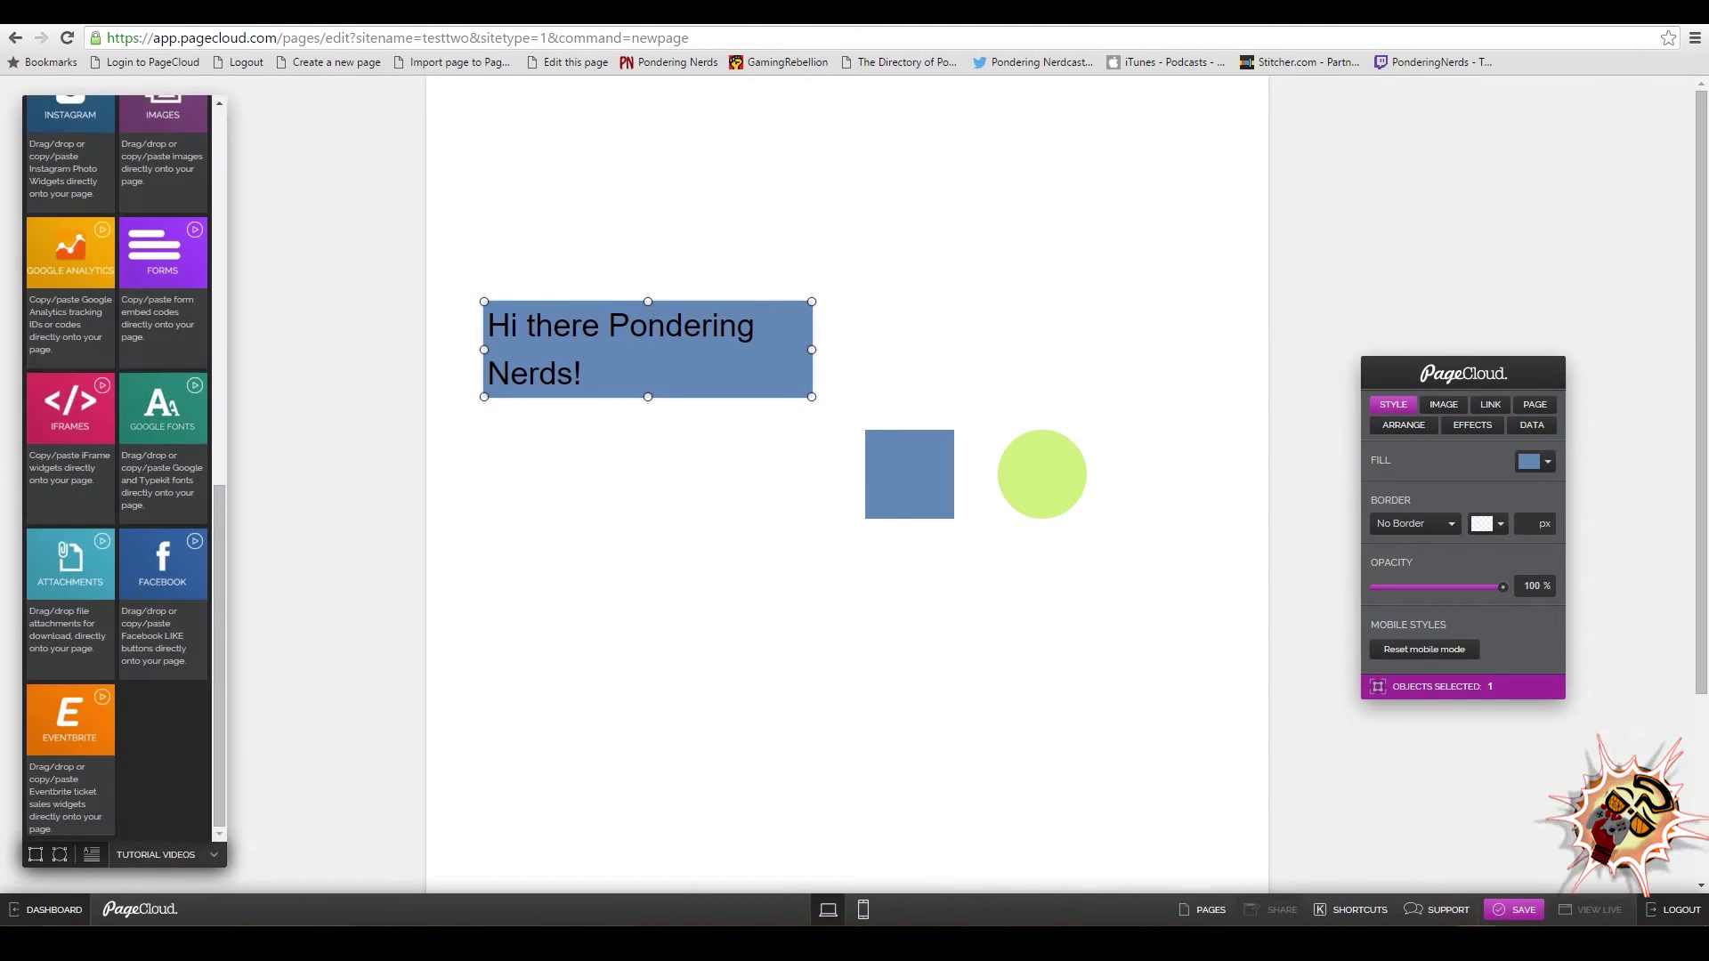
double_click(585, 345)
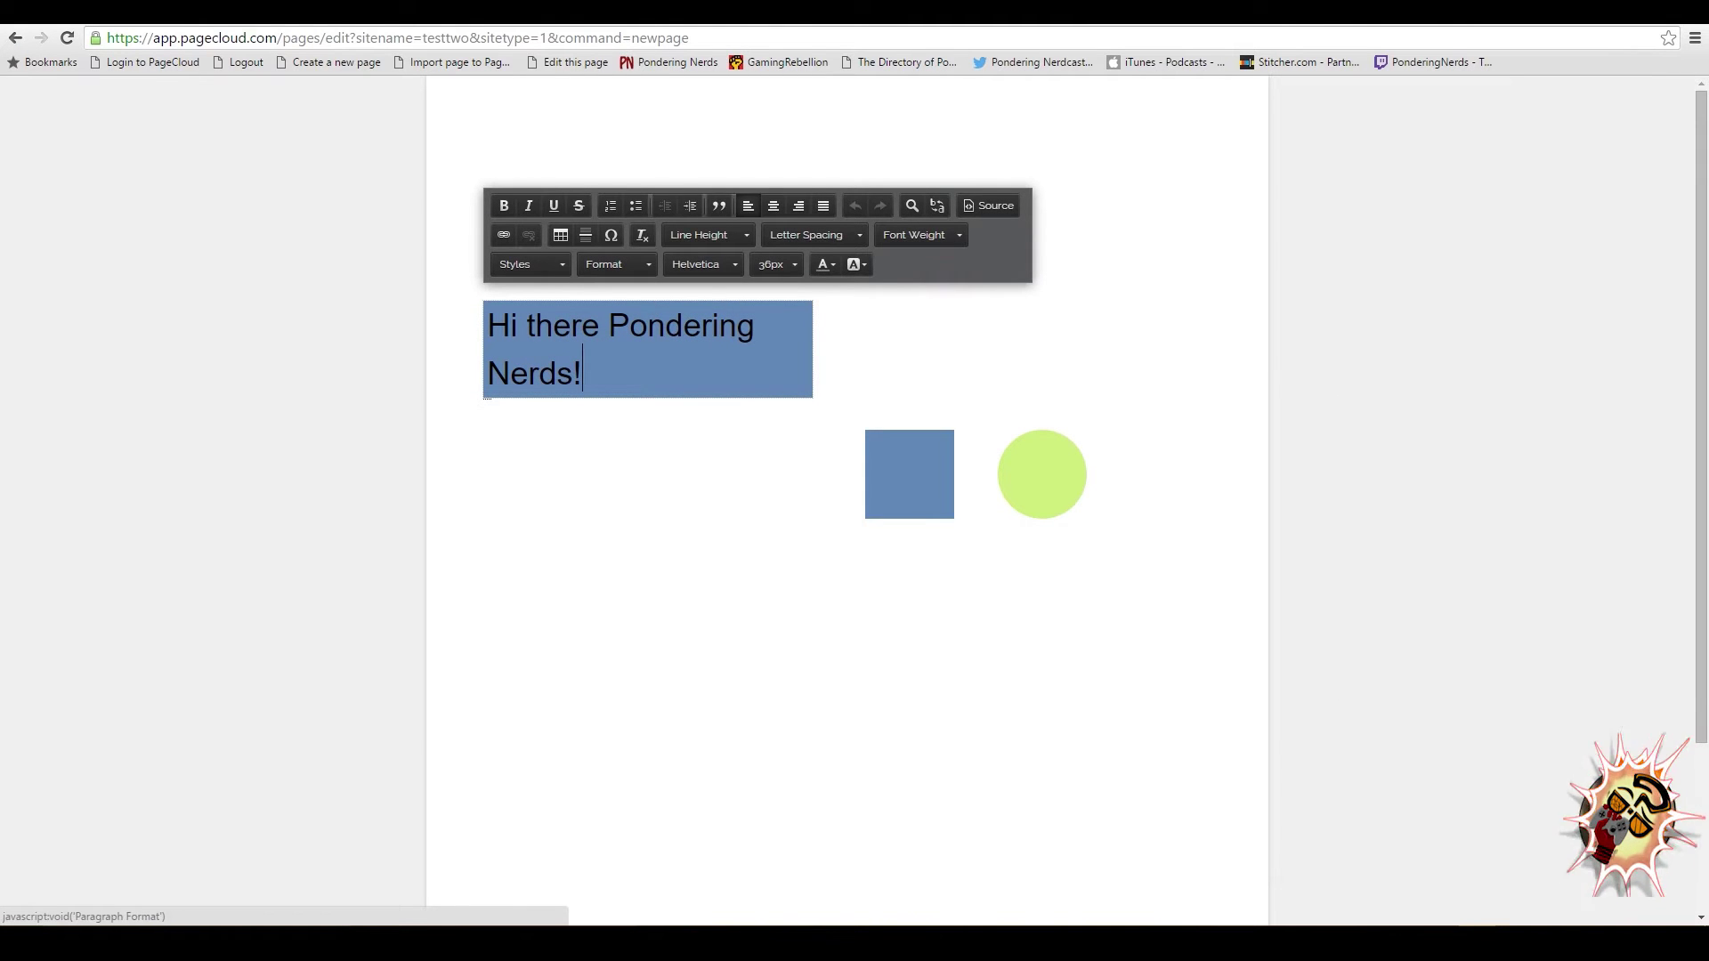
Select all the text in the blue text box and look through the fonts available for it.
triple_click(591, 371)
left_click(703, 264)
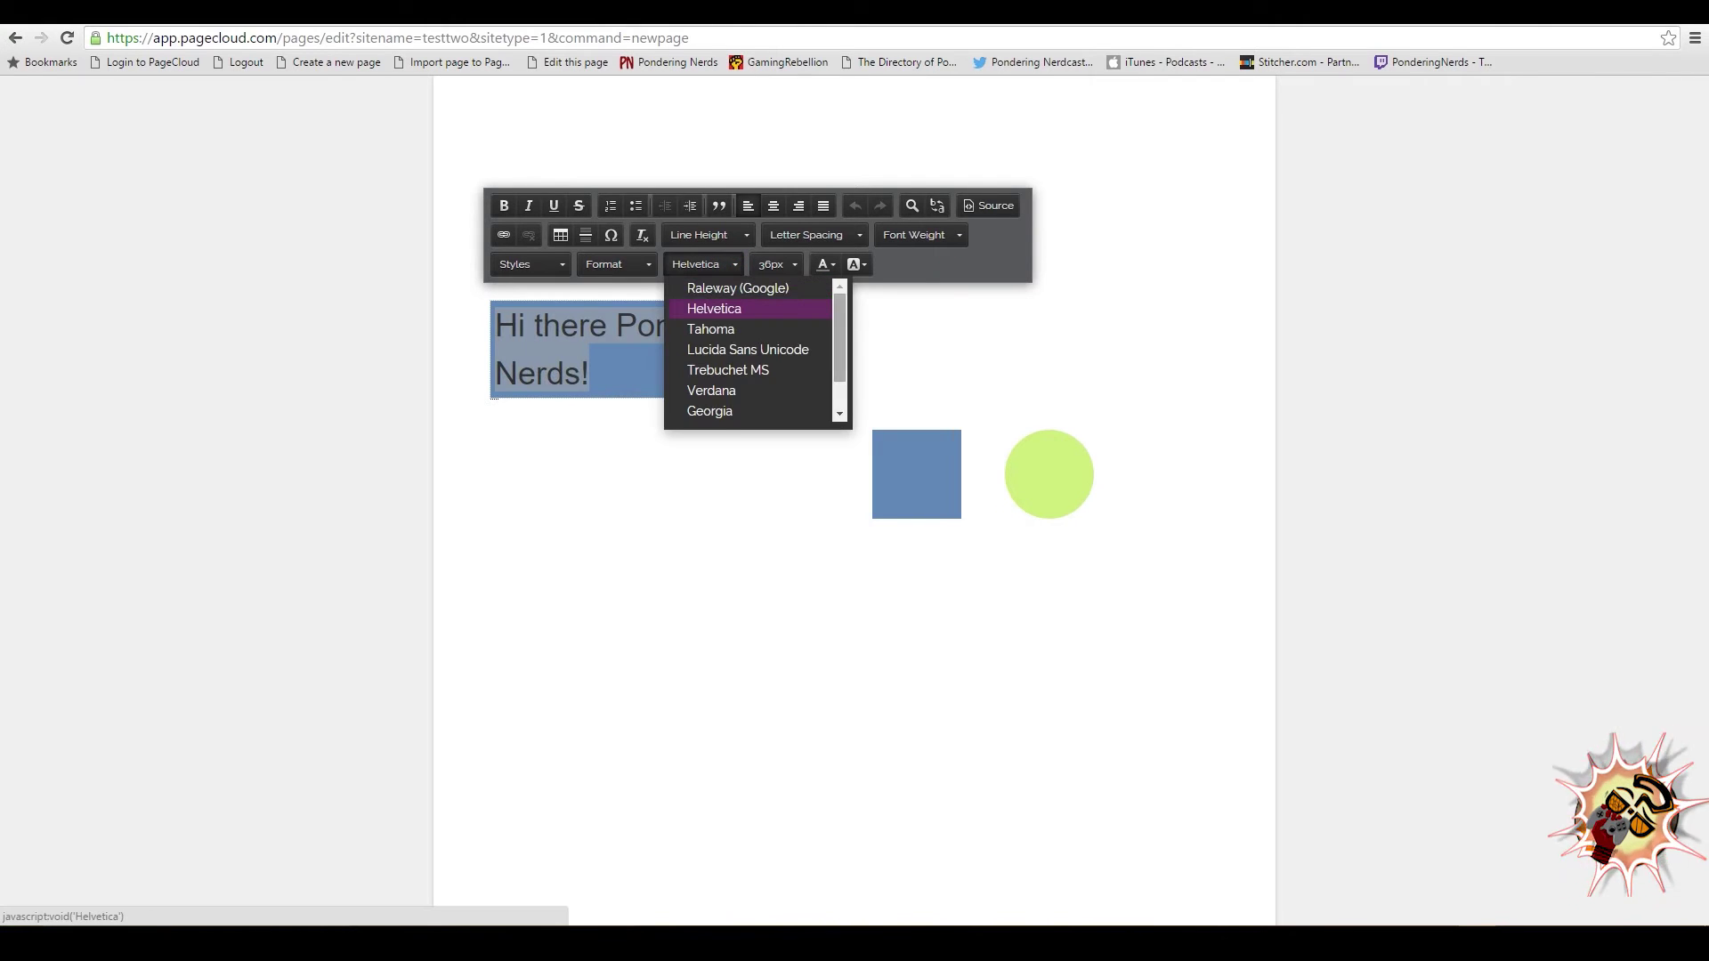
scroll(752, 356, "down", 1)
scroll(752, 357, "up", 1)
scroll(752, 356, "down", 2)
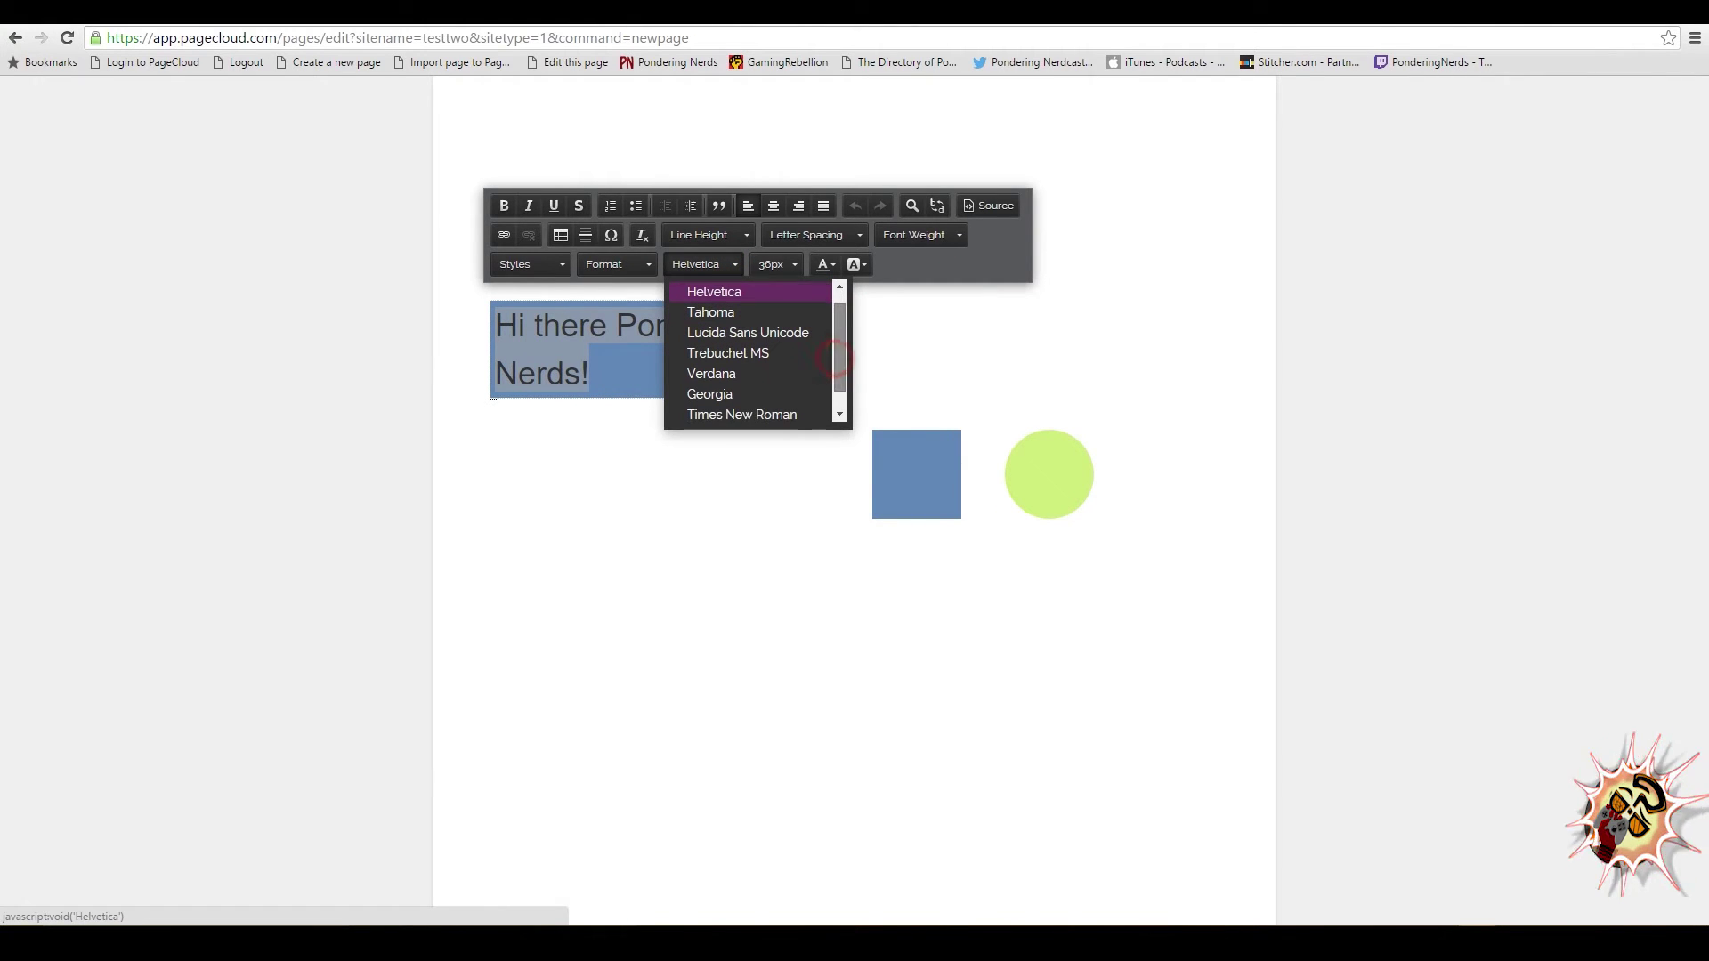
left_click_drag(840, 360, 839, 335)
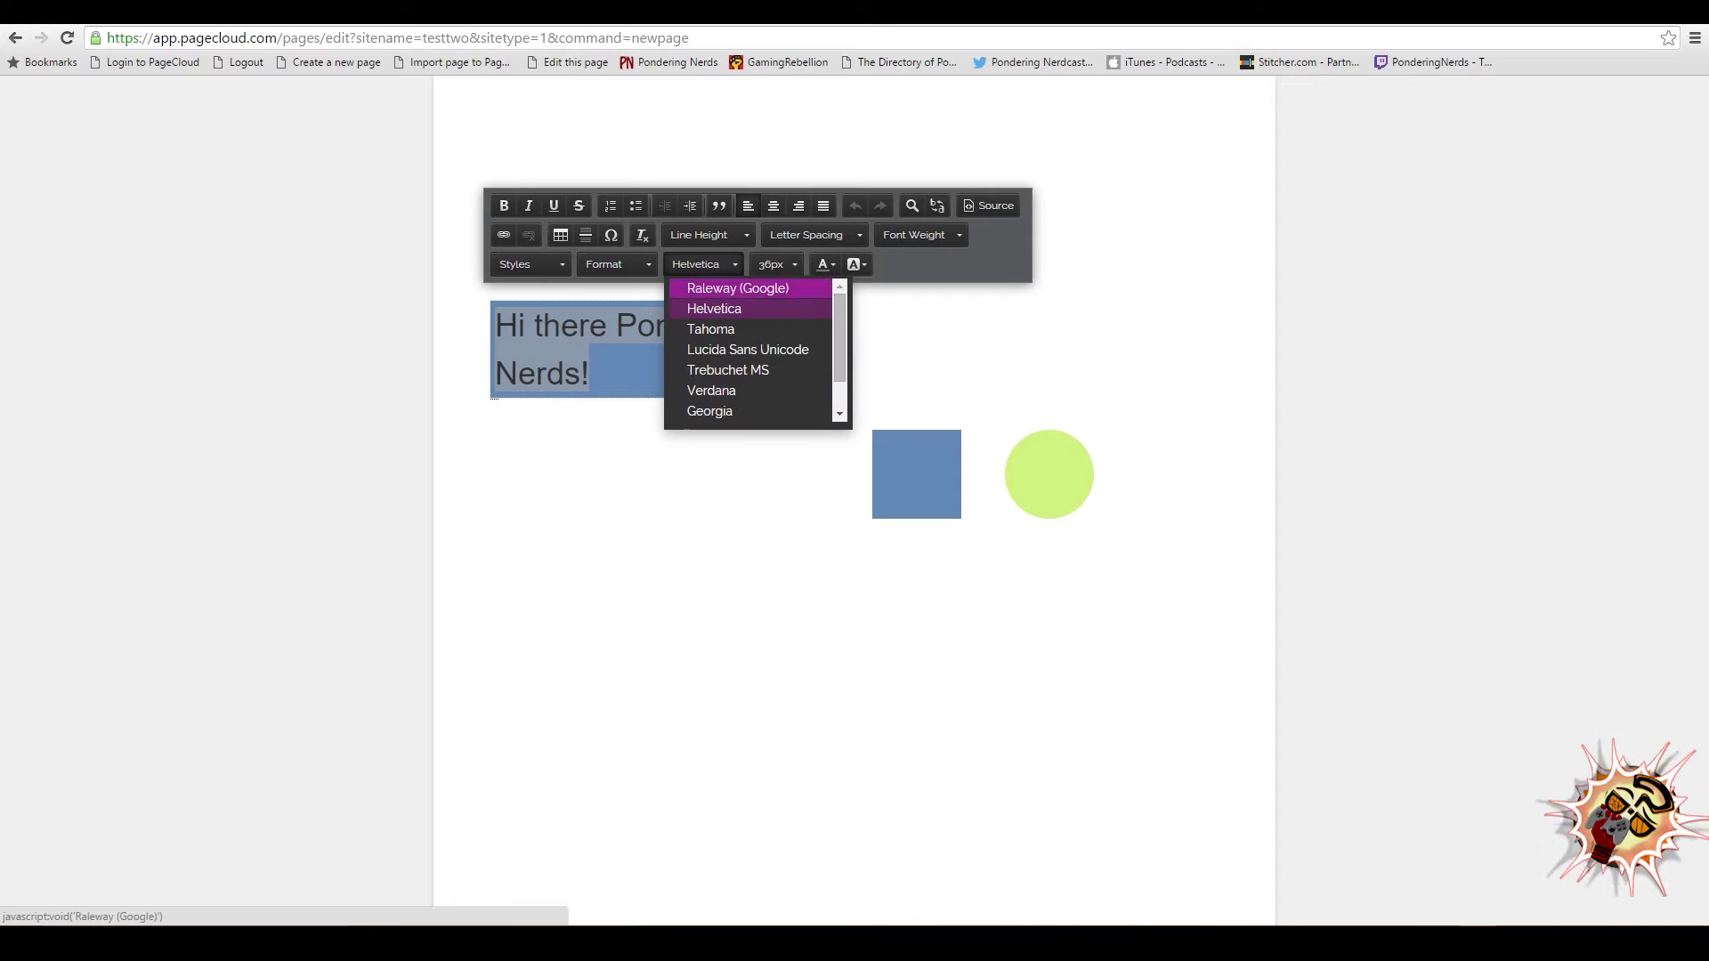
left_click(843, 355)
scroll(842, 356, "down", 2)
scroll(752, 349, "up", 2)
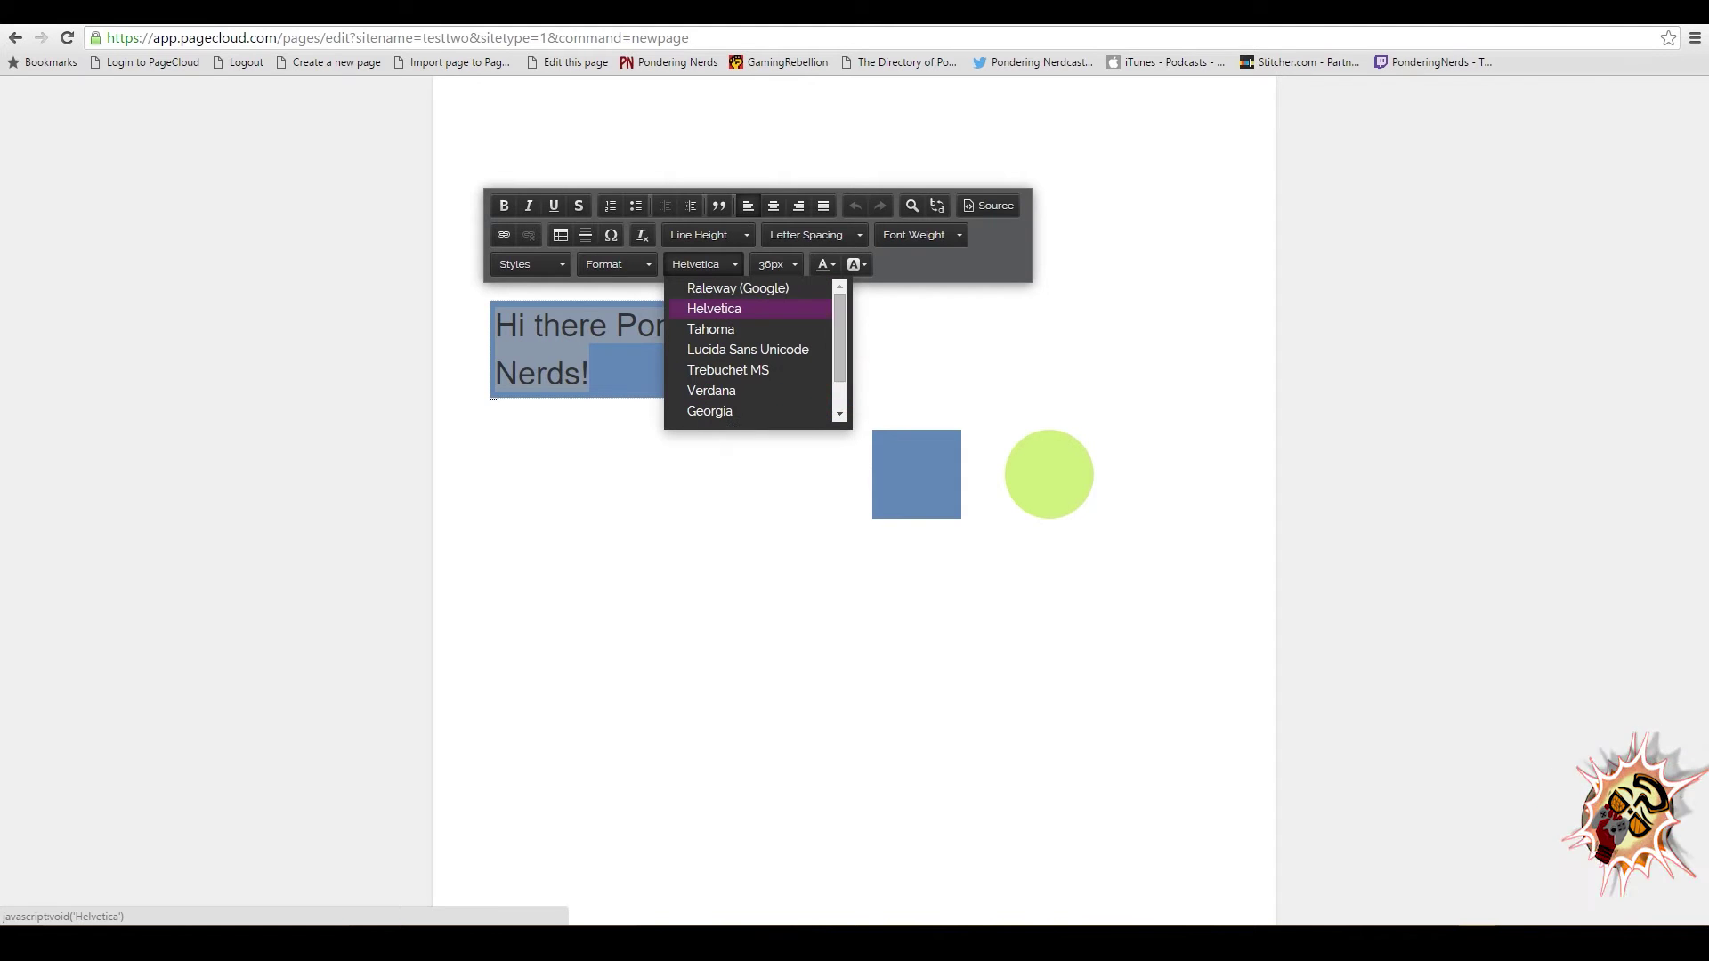
scroll(752, 349, "down", 2)
left_click(562, 339)
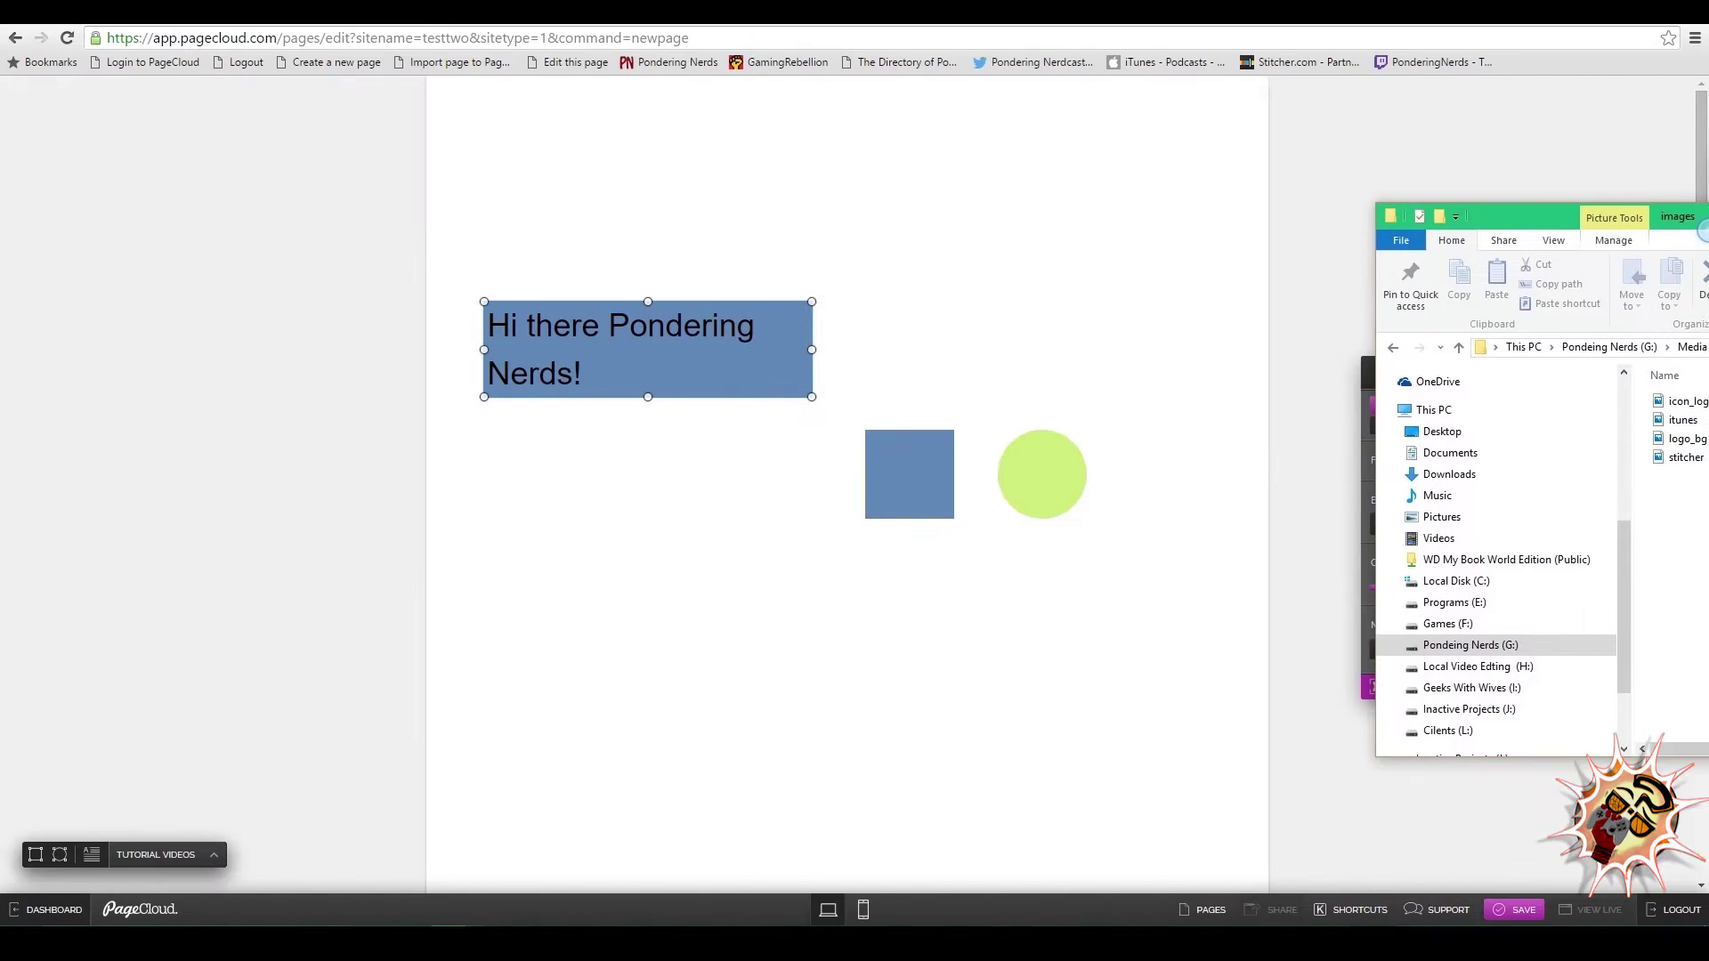
Place the logo_bg image from File Explorer's images folder onto the page and shrink it to about the page's width in the upper area.
left_click_drag(1705, 218, 1260, 108)
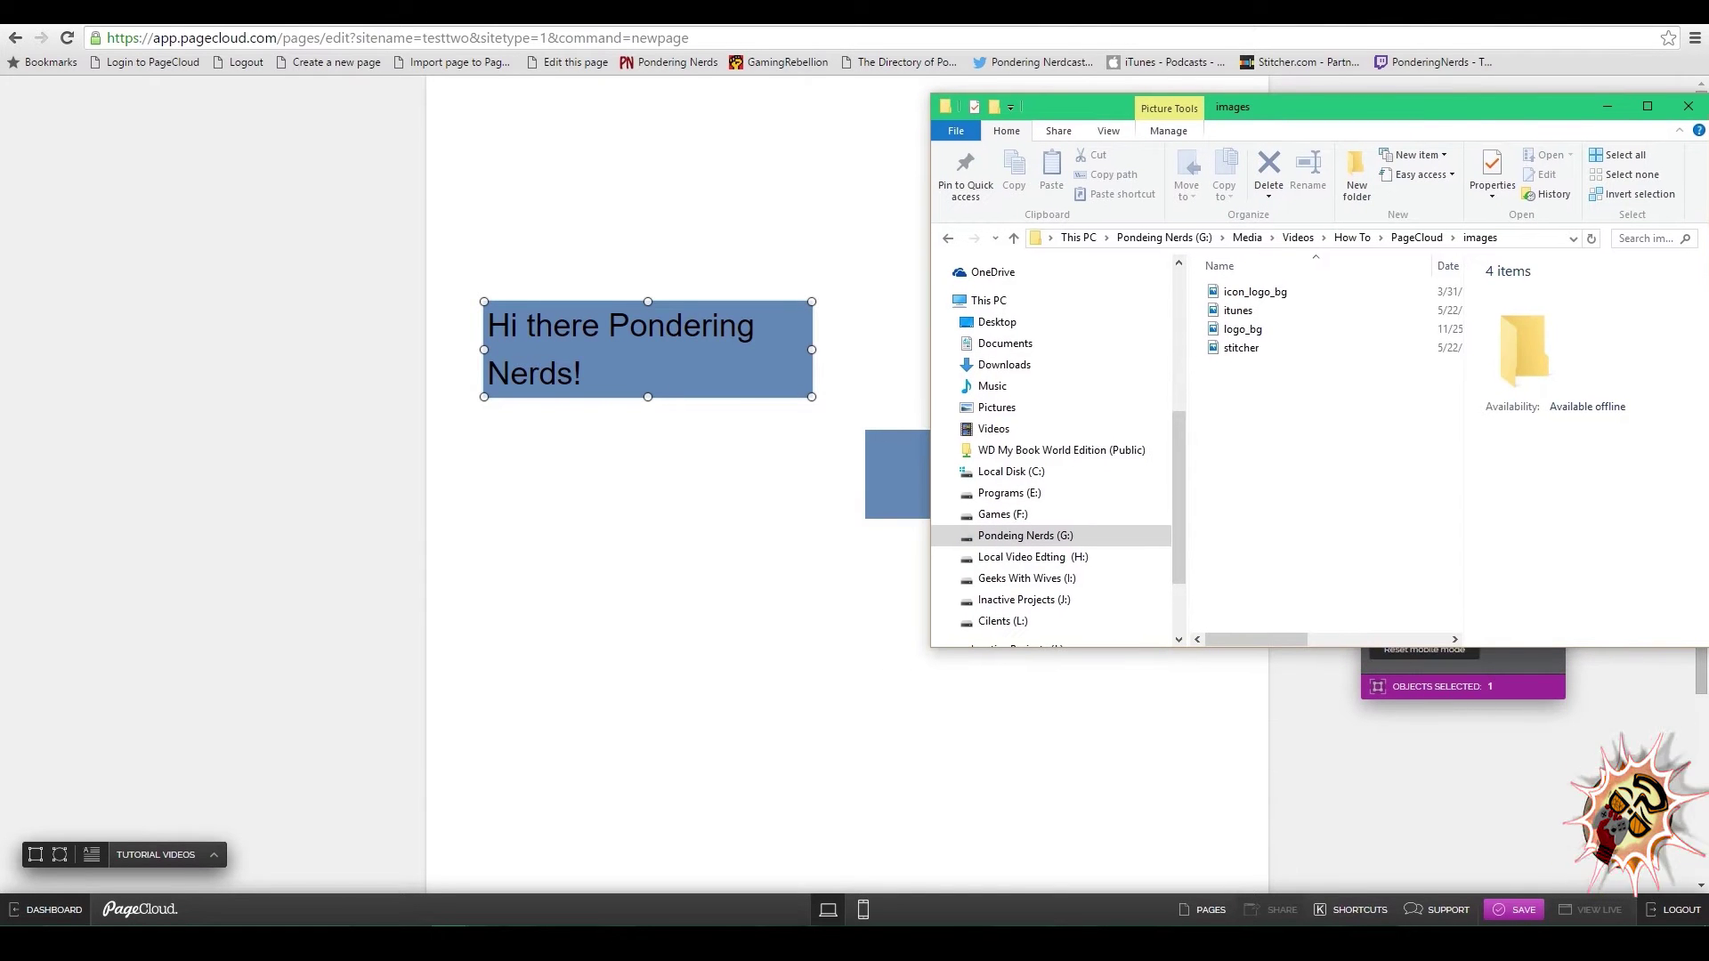
left_click_drag(1241, 329, 730, 575)
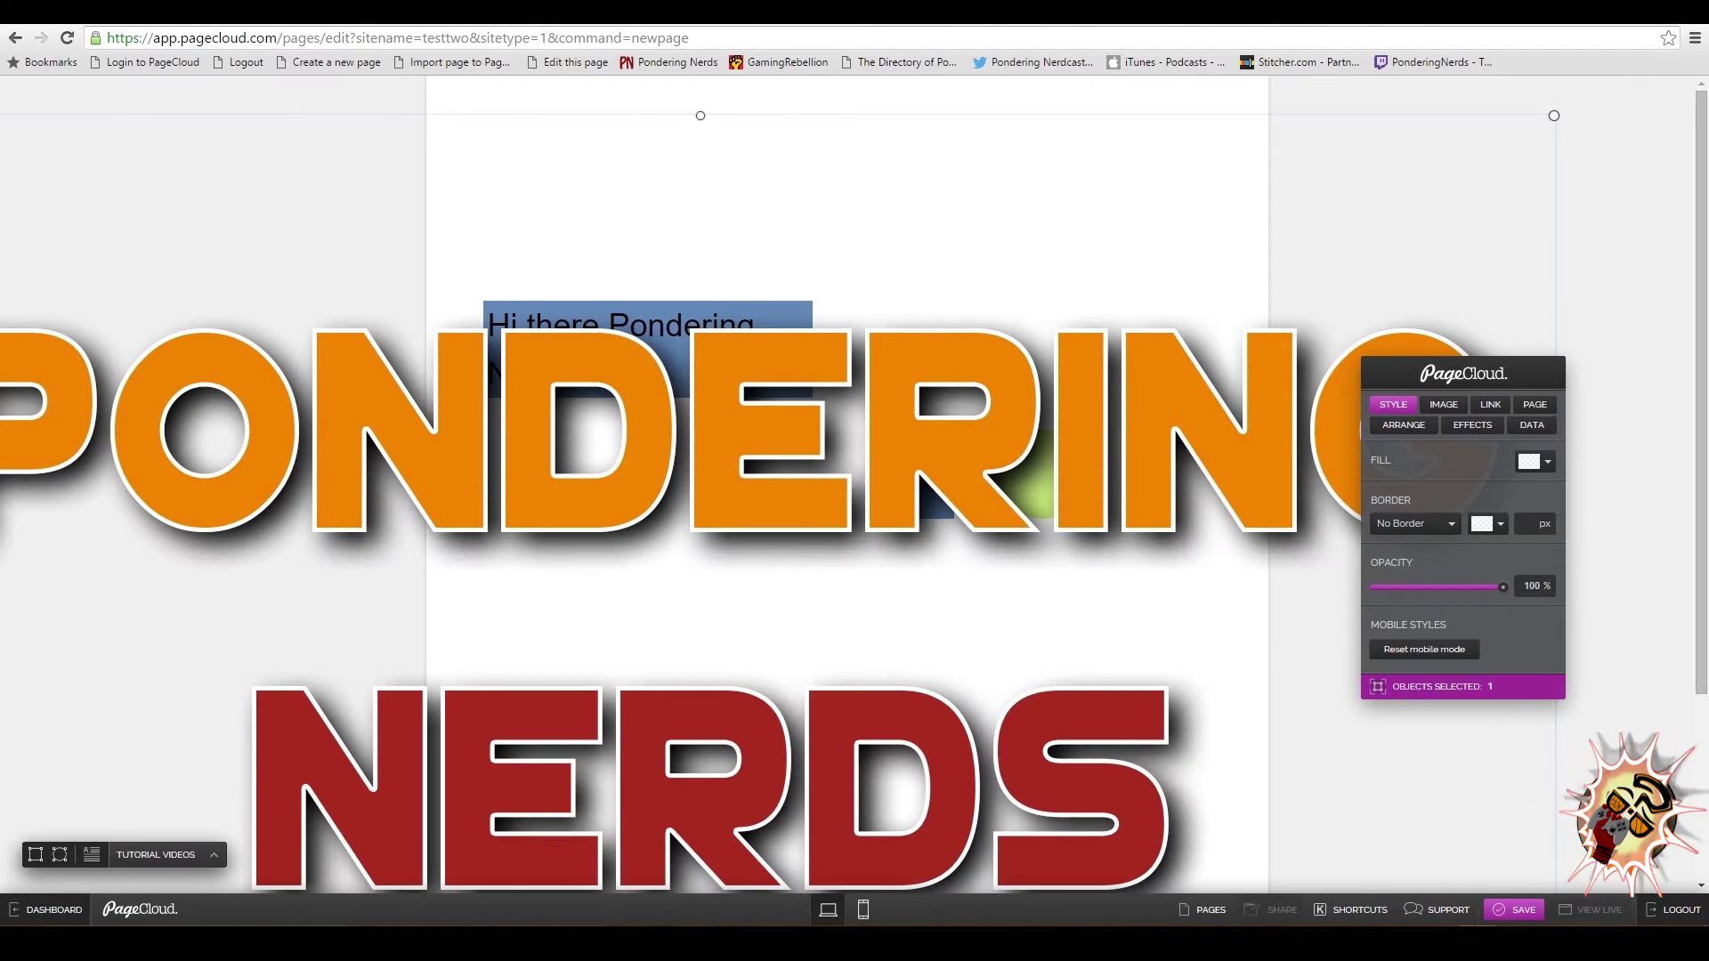
left_click_drag(1553, 116, 599, 581)
left_click_drag(473, 585, 461, 592)
left_click_drag(393, 717, 937, 435)
mouse_move(1023, 490)
left_mouse_down()
mouse_move(1030, 472)
mouse_move(1042, 490)
left_mouse_up()
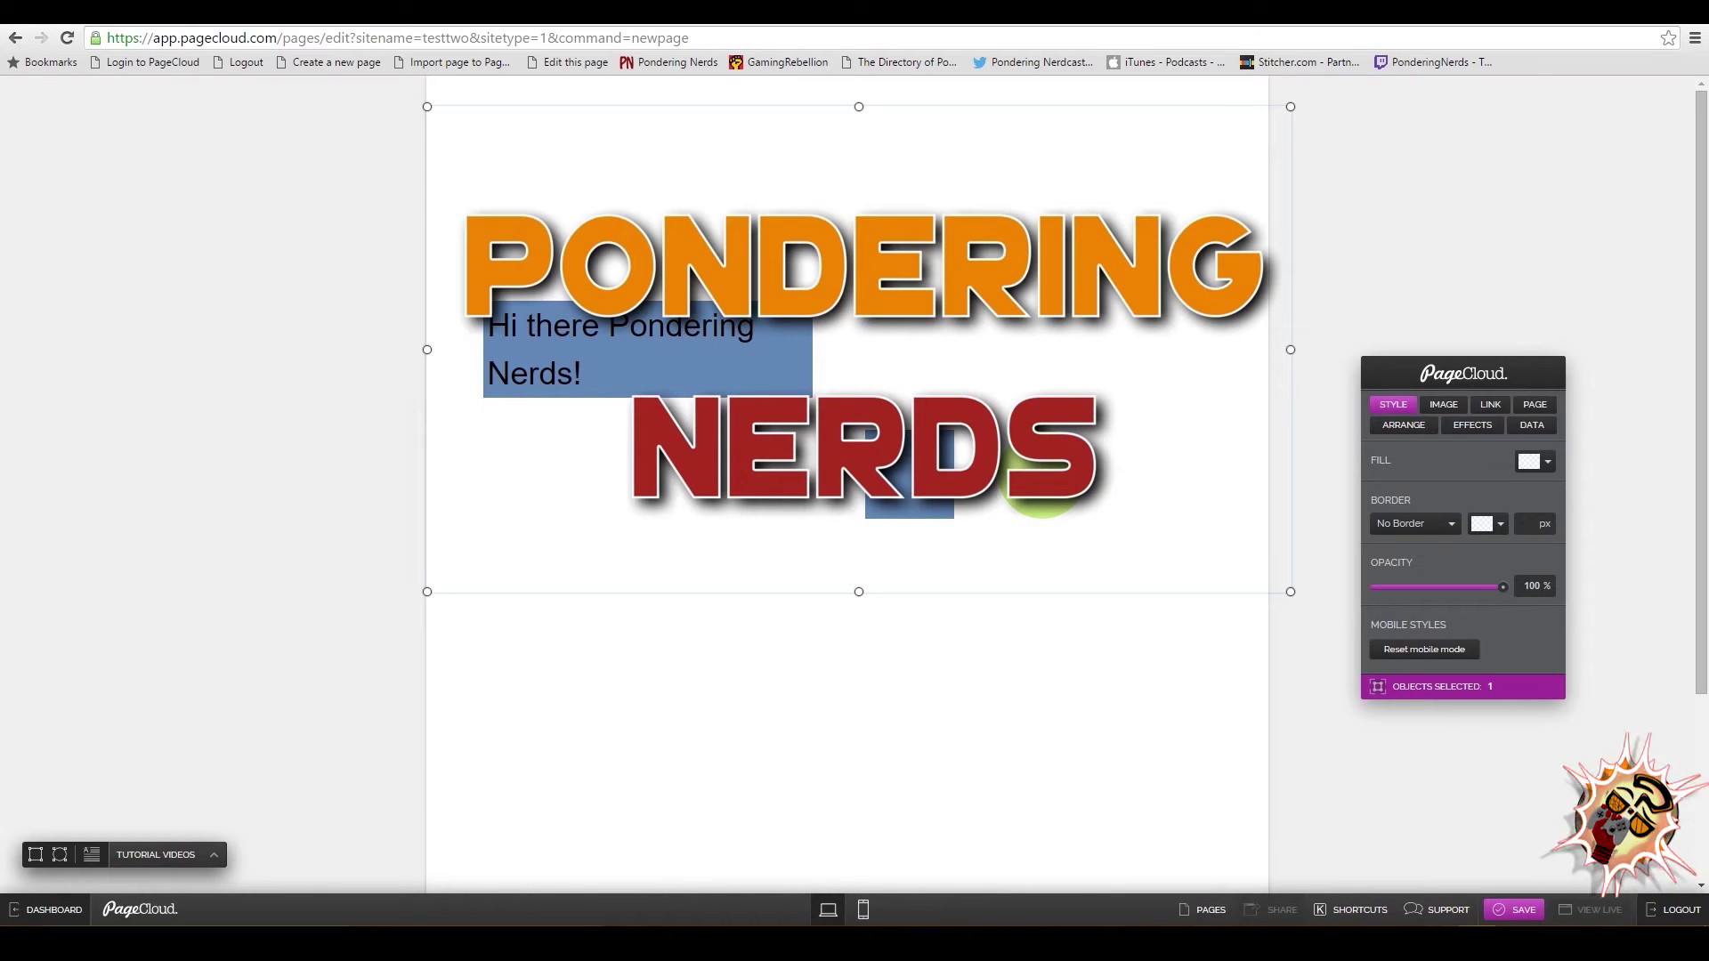
Resize and reposition the logo image until it extends past both sides of the page in the upper area.
left_click_drag(1289, 106, 1197, 160)
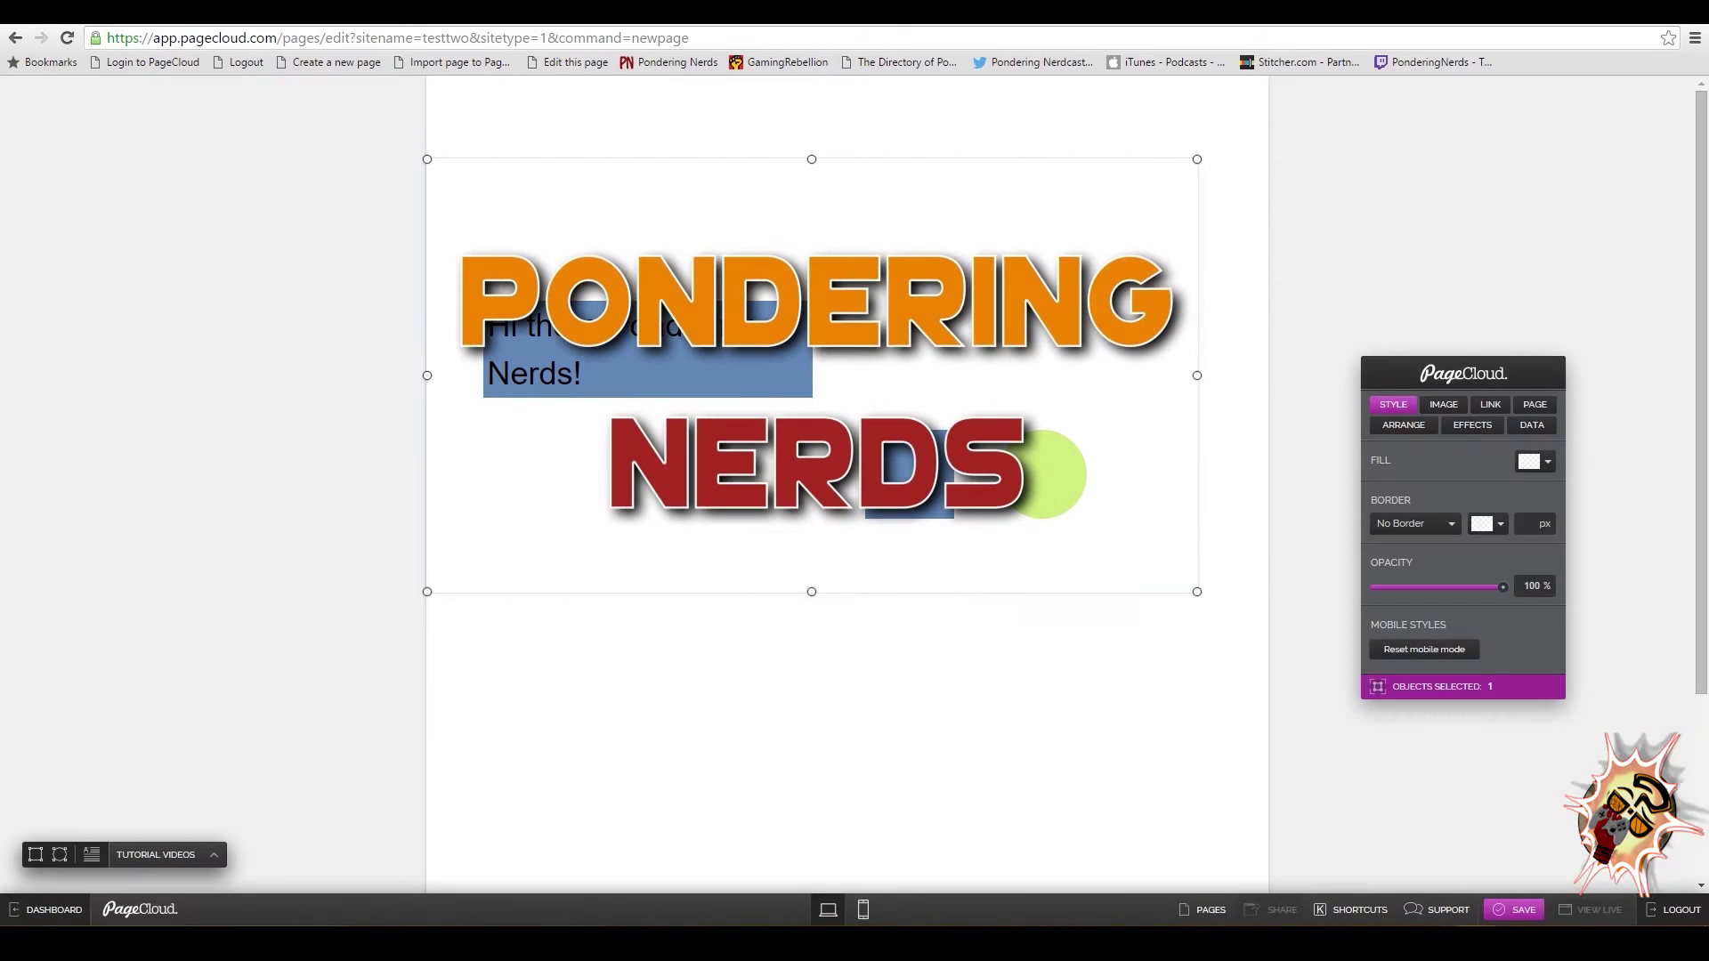
left_click_drag(1102, 310, 1155, 521)
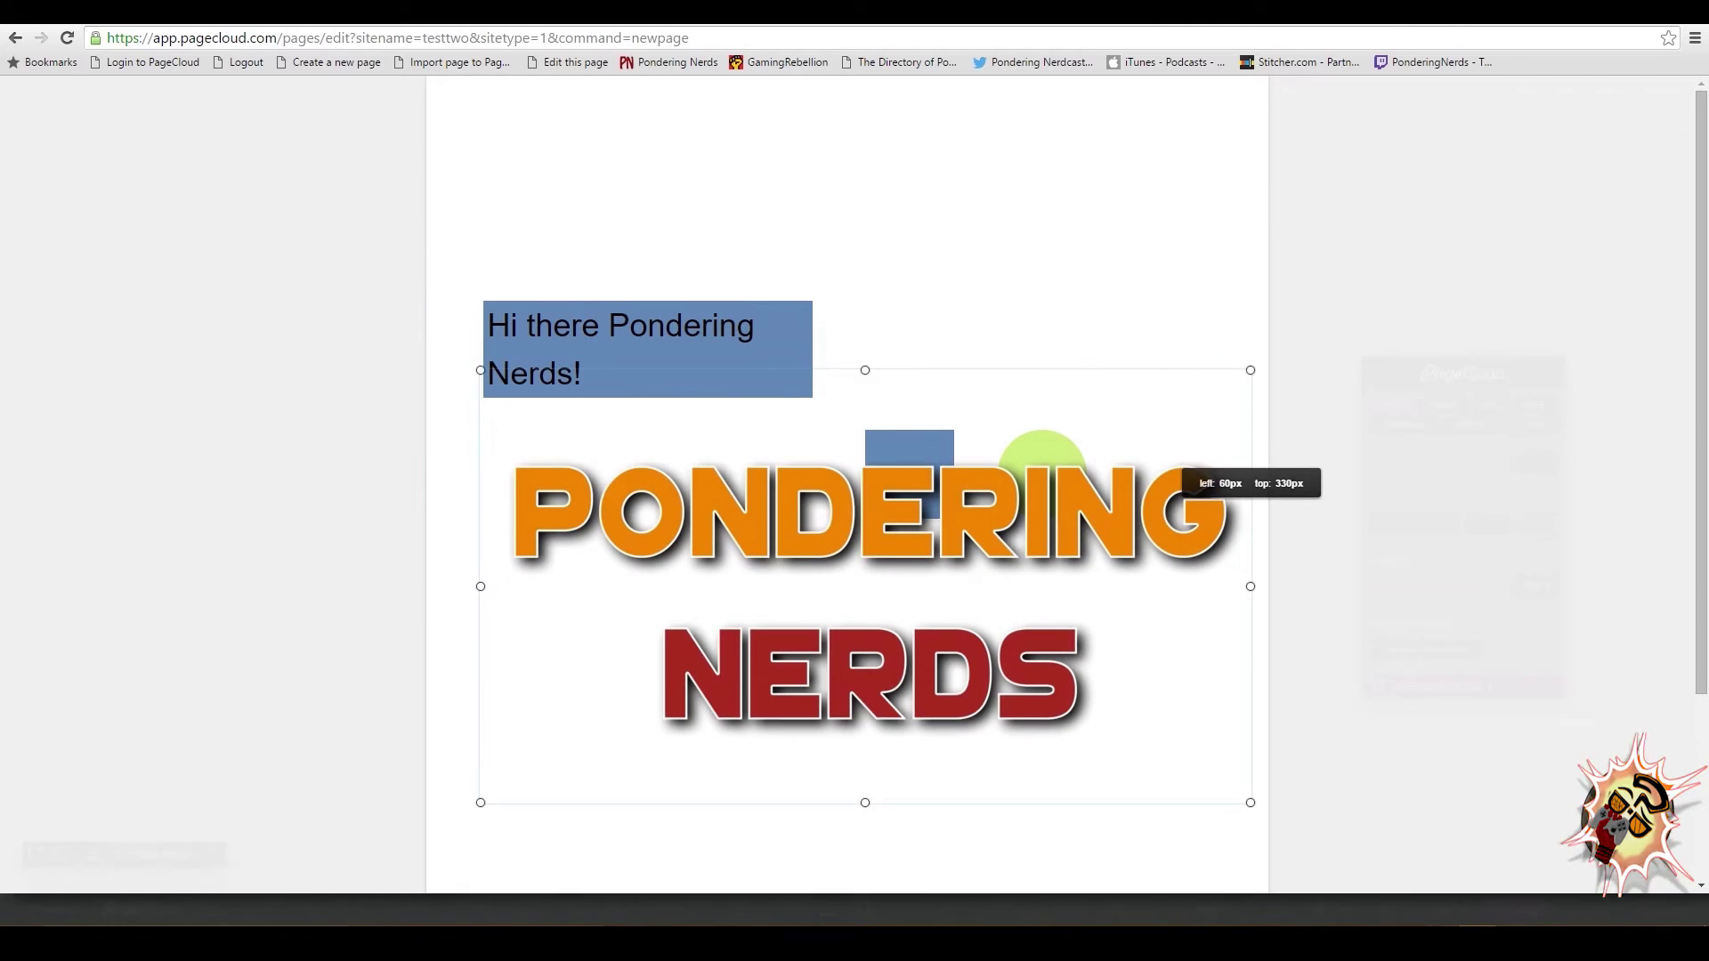
left_click_drag(1249, 370, 1427, 207)
left_click_drag(1149, 430, 1045, 317)
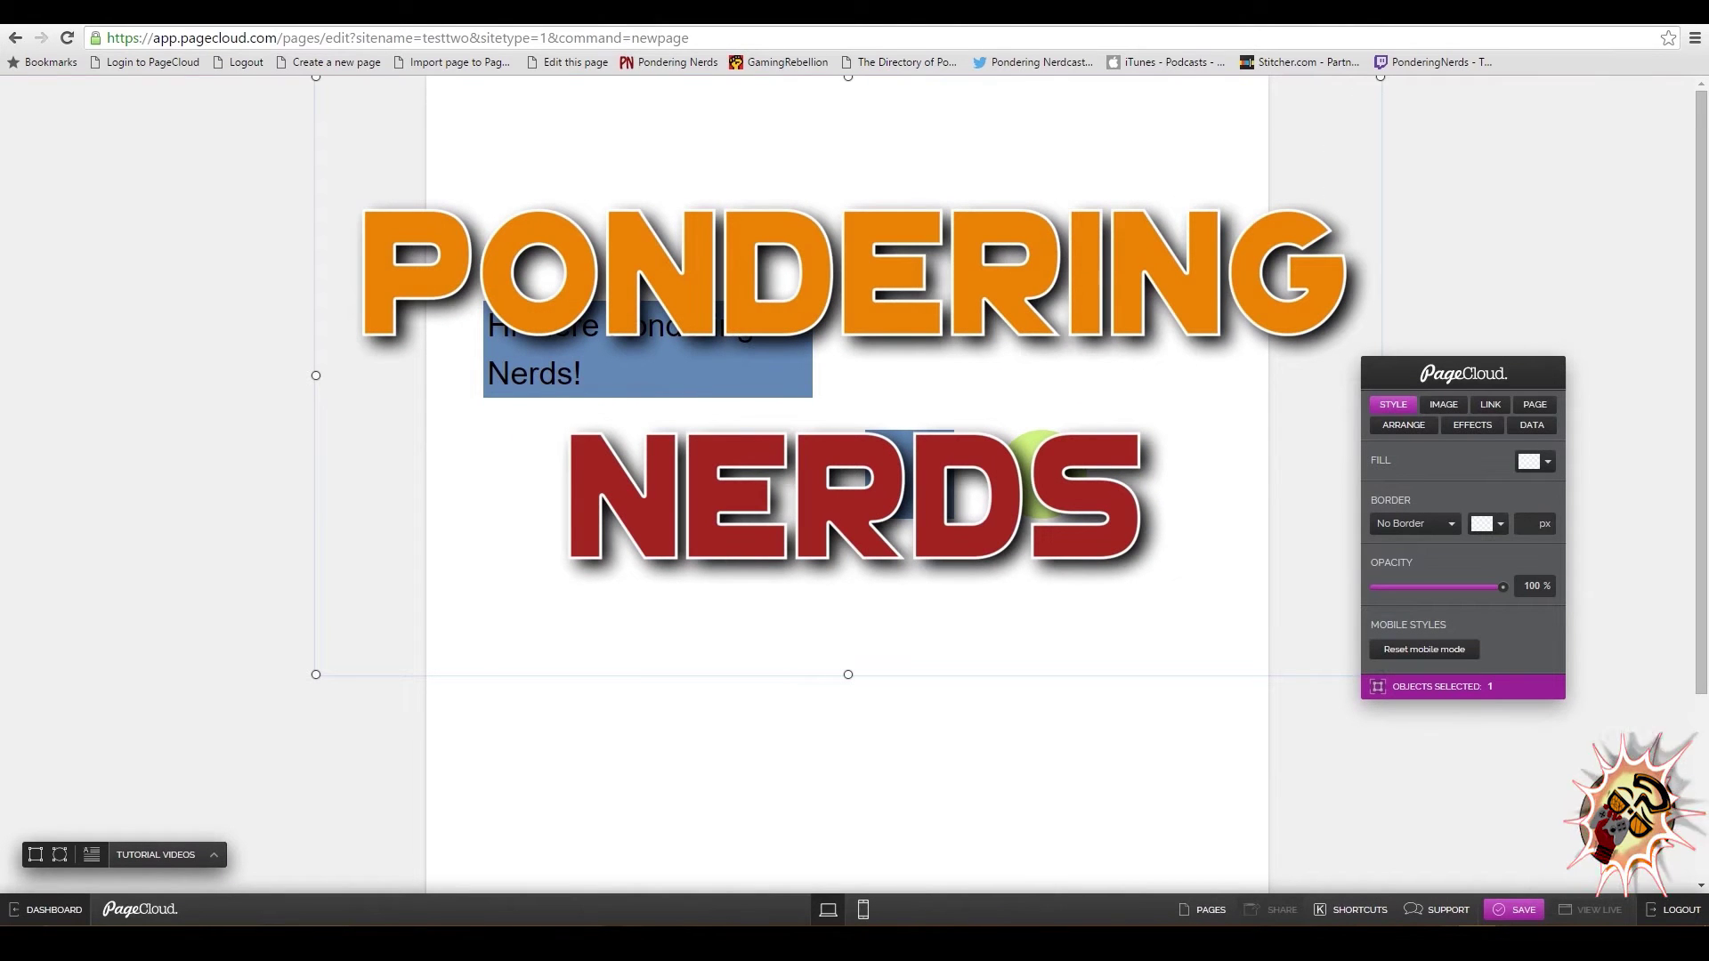
left_click_drag(315, 675, 130, 779)
left_click_drag(895, 331, 952, 303)
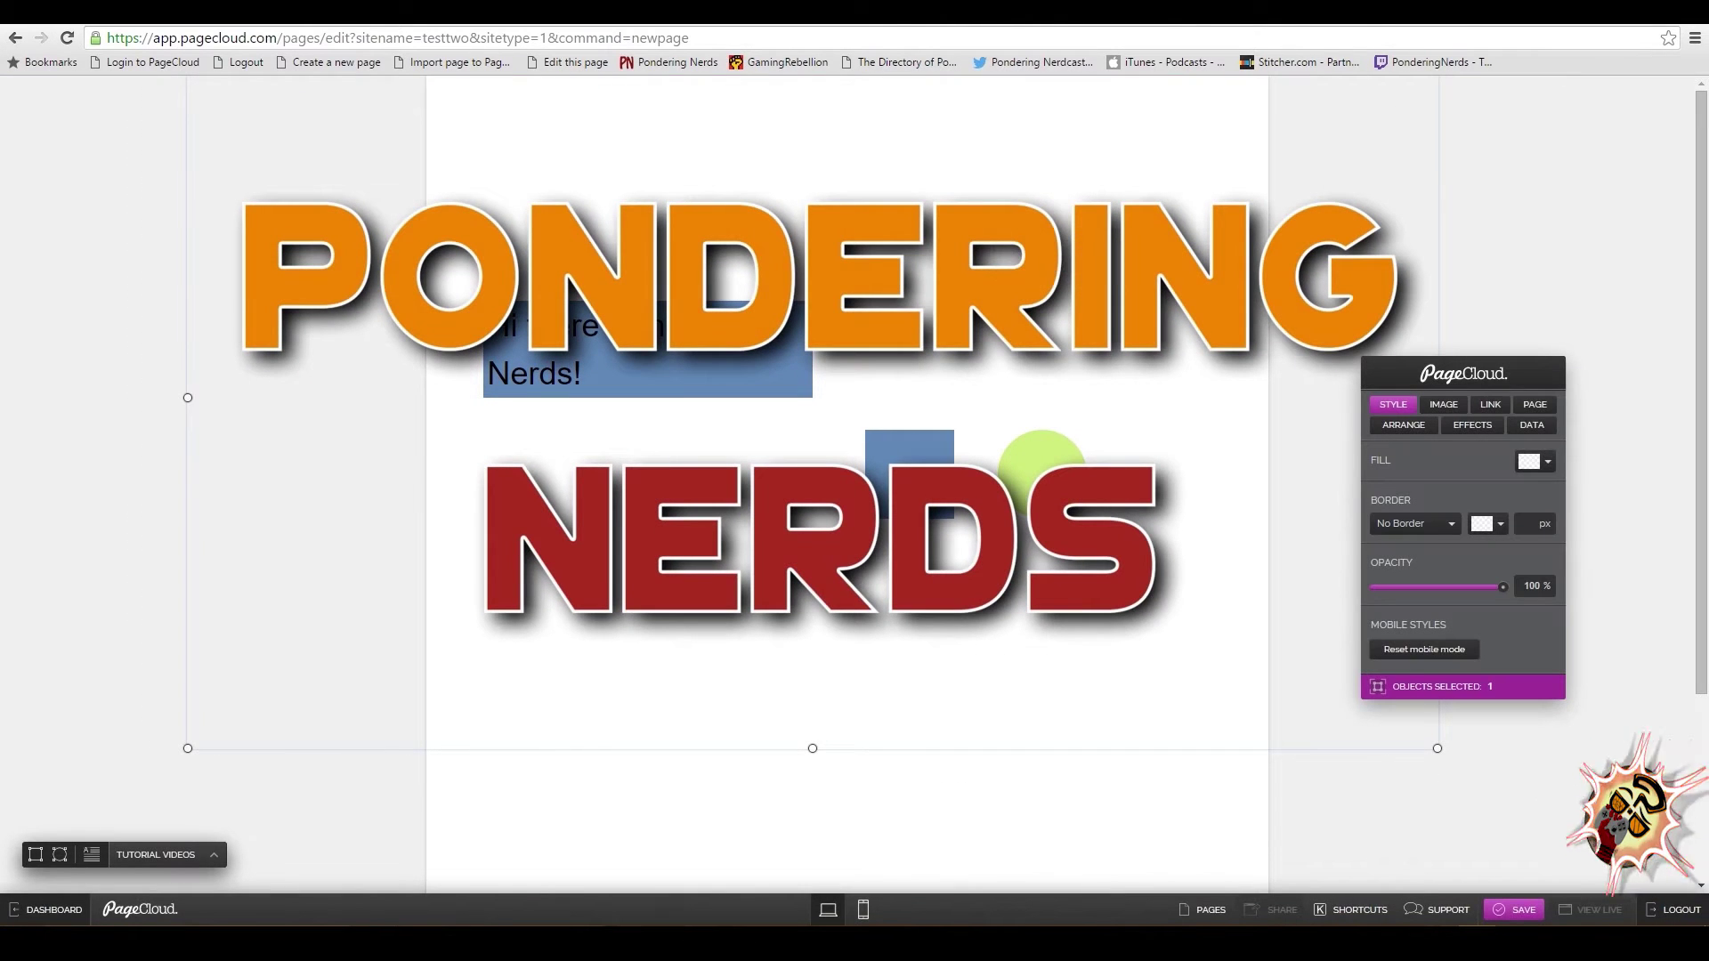
left_click_drag(890, 492, 944, 472)
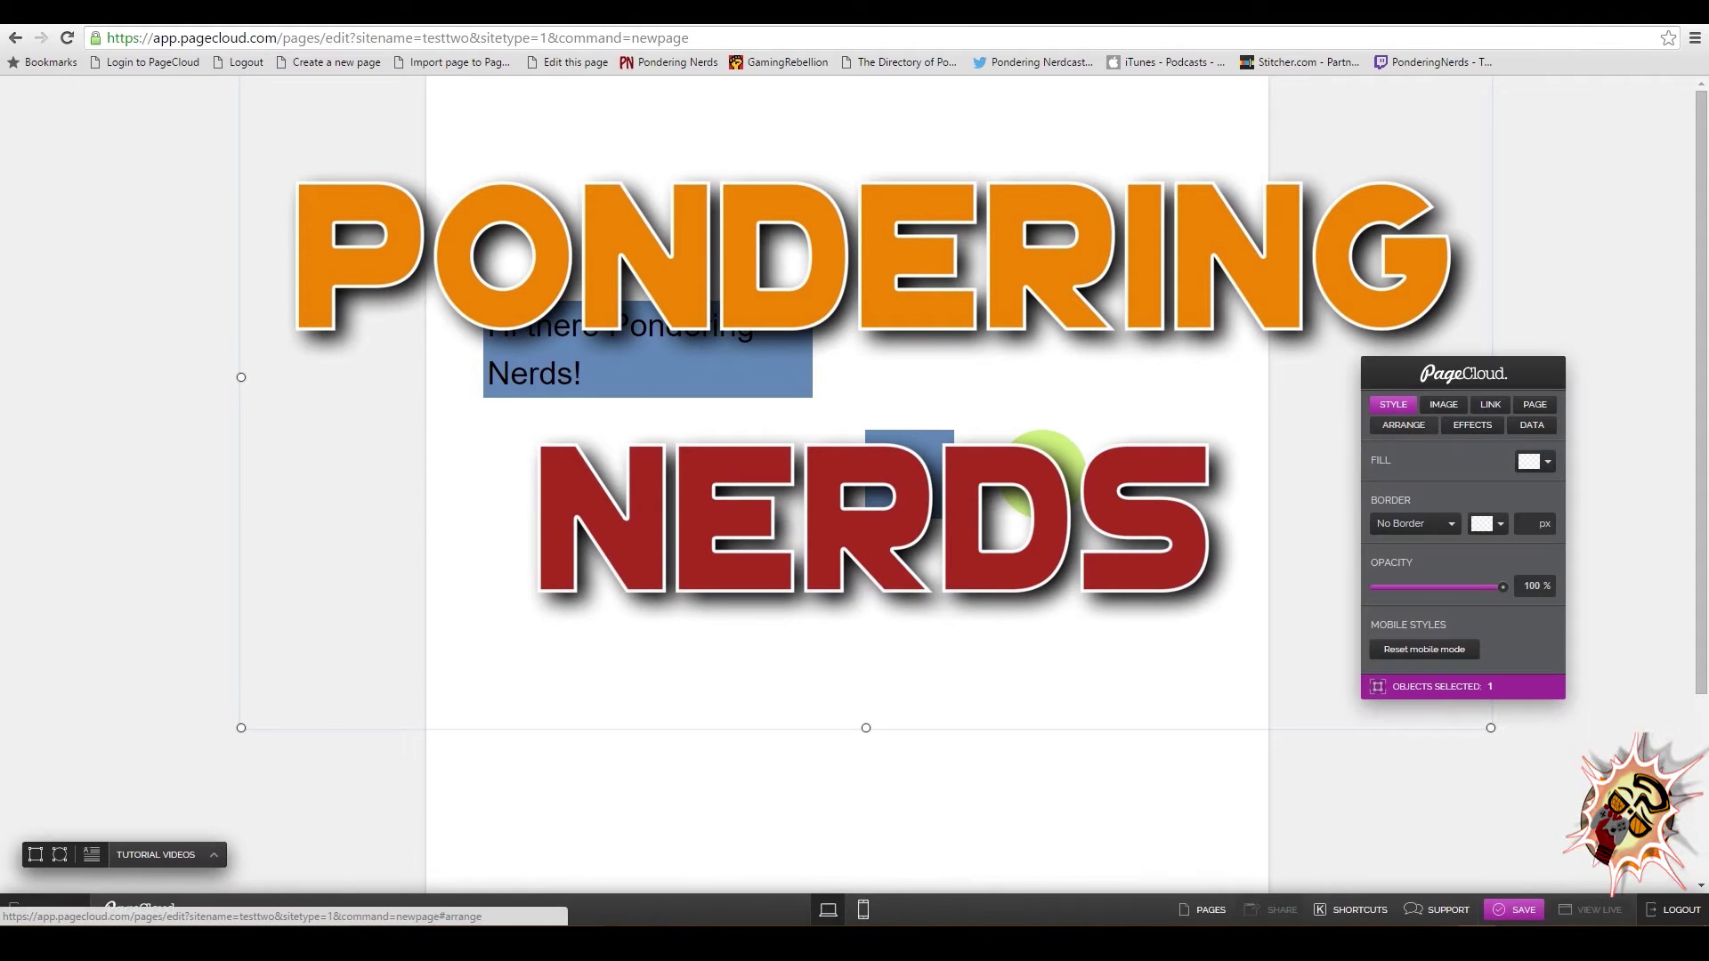
Stretch the logo image to the browser width and turn off the visible page styles.
left_click(1472, 425)
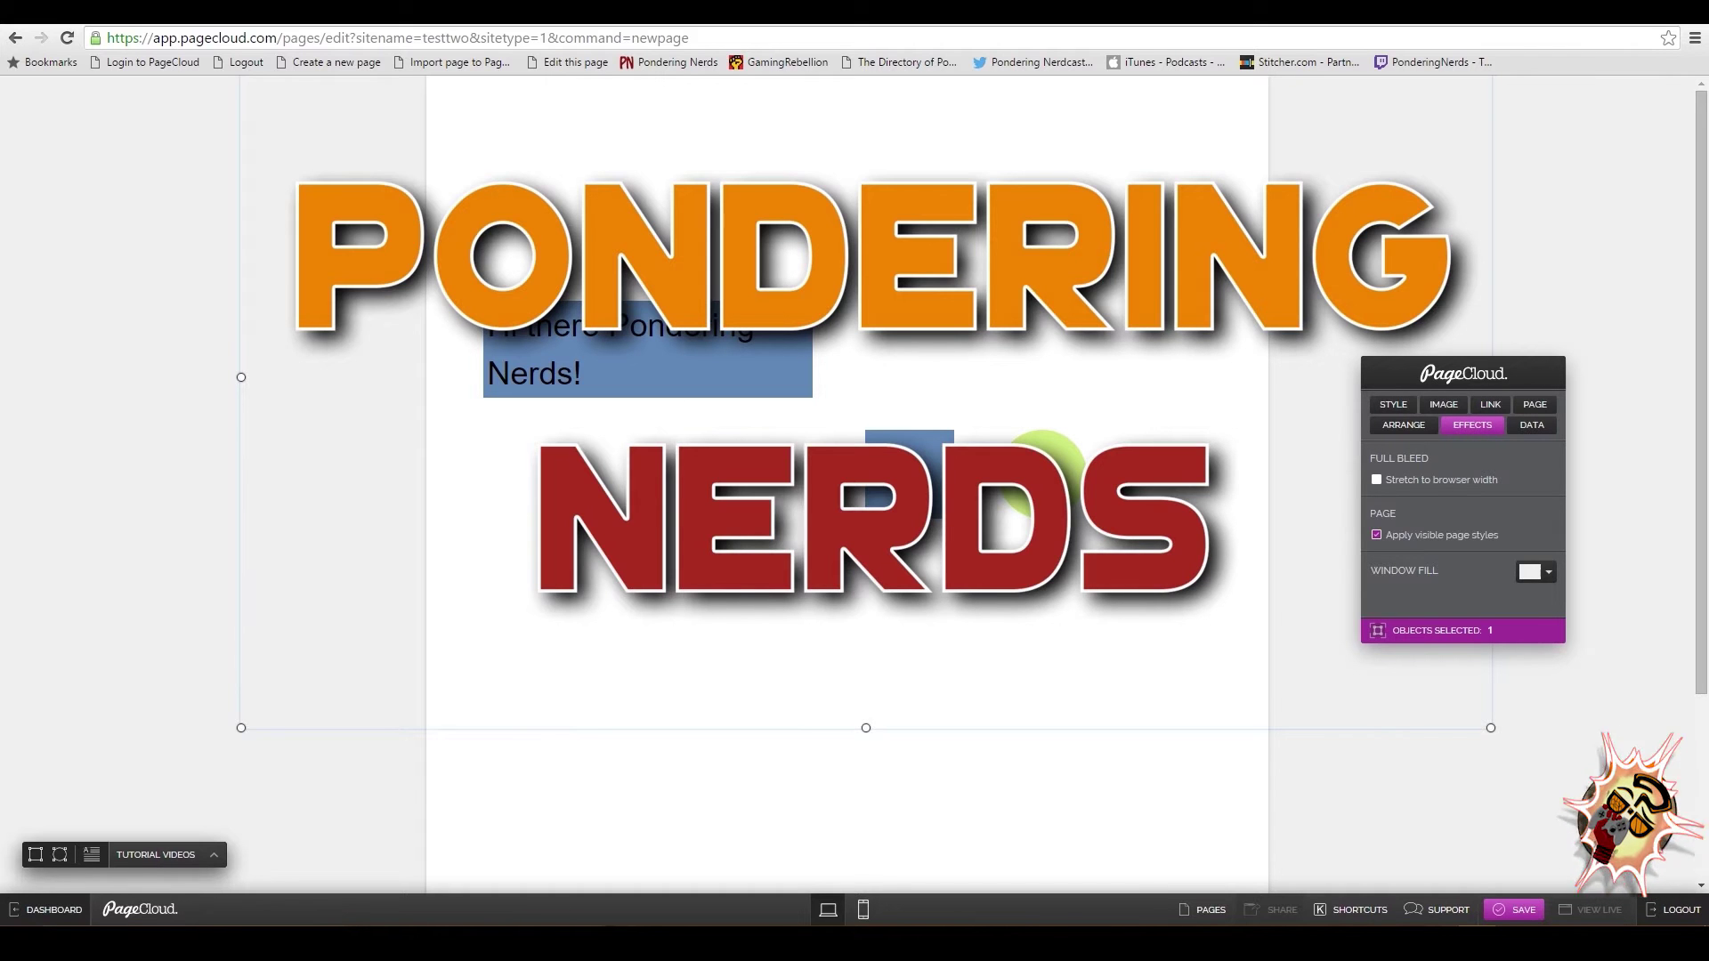
left_click(1377, 480)
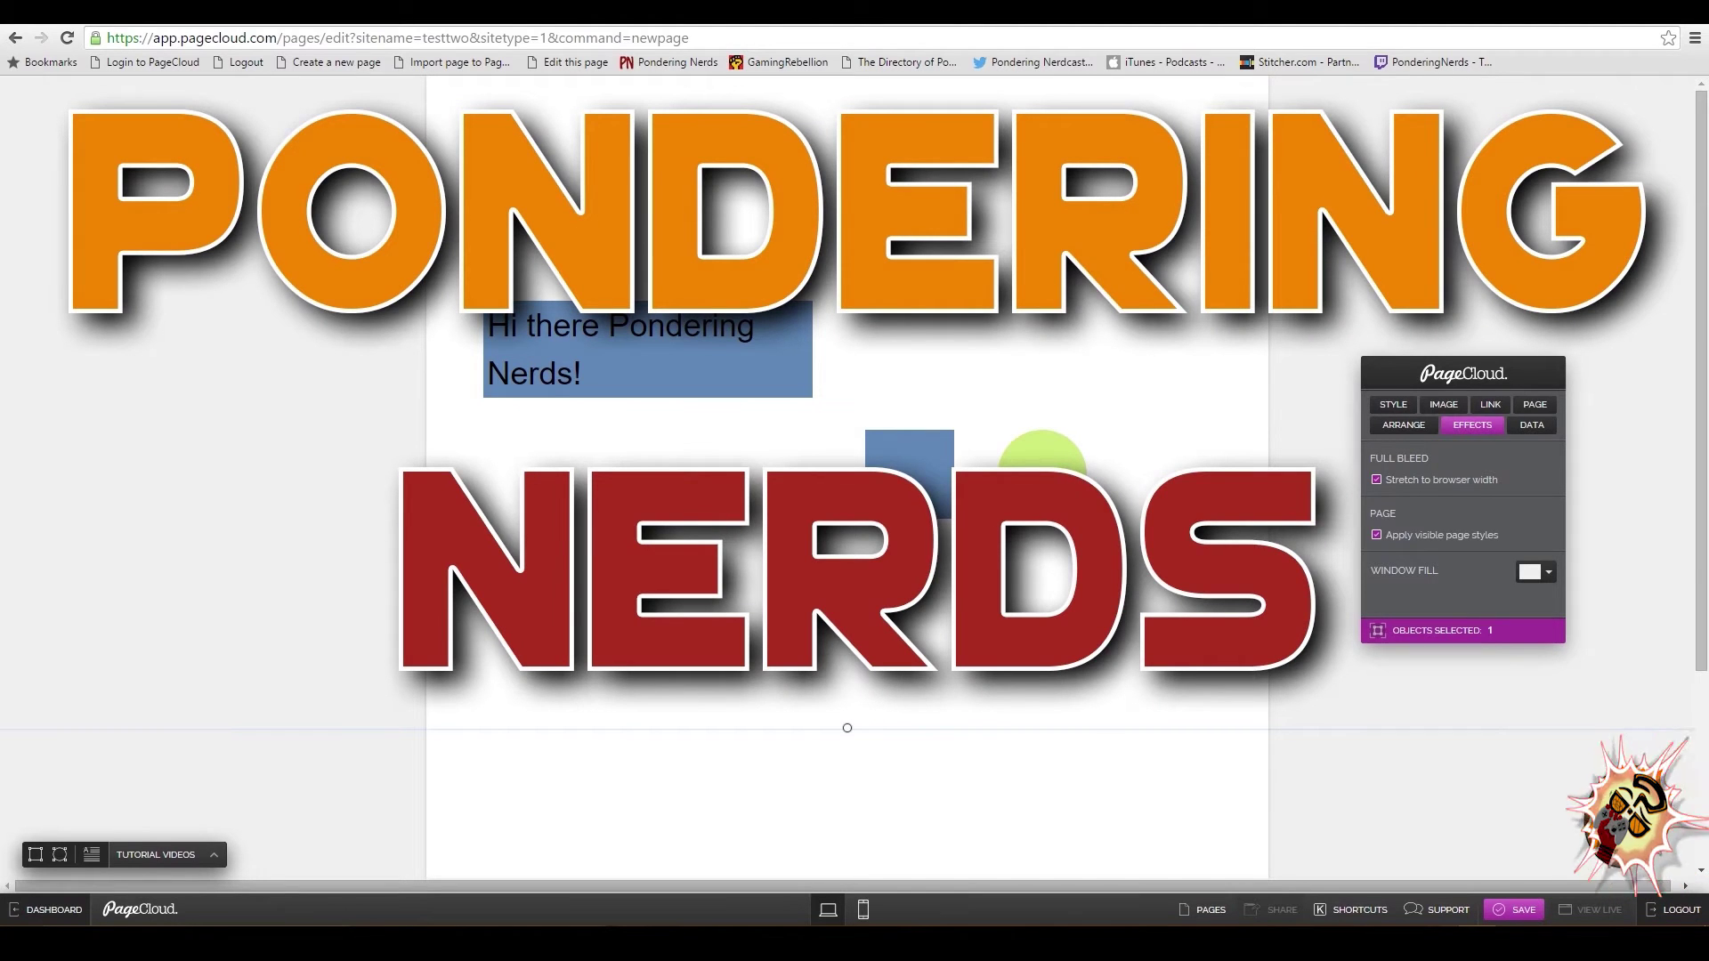
left_click(1376, 535)
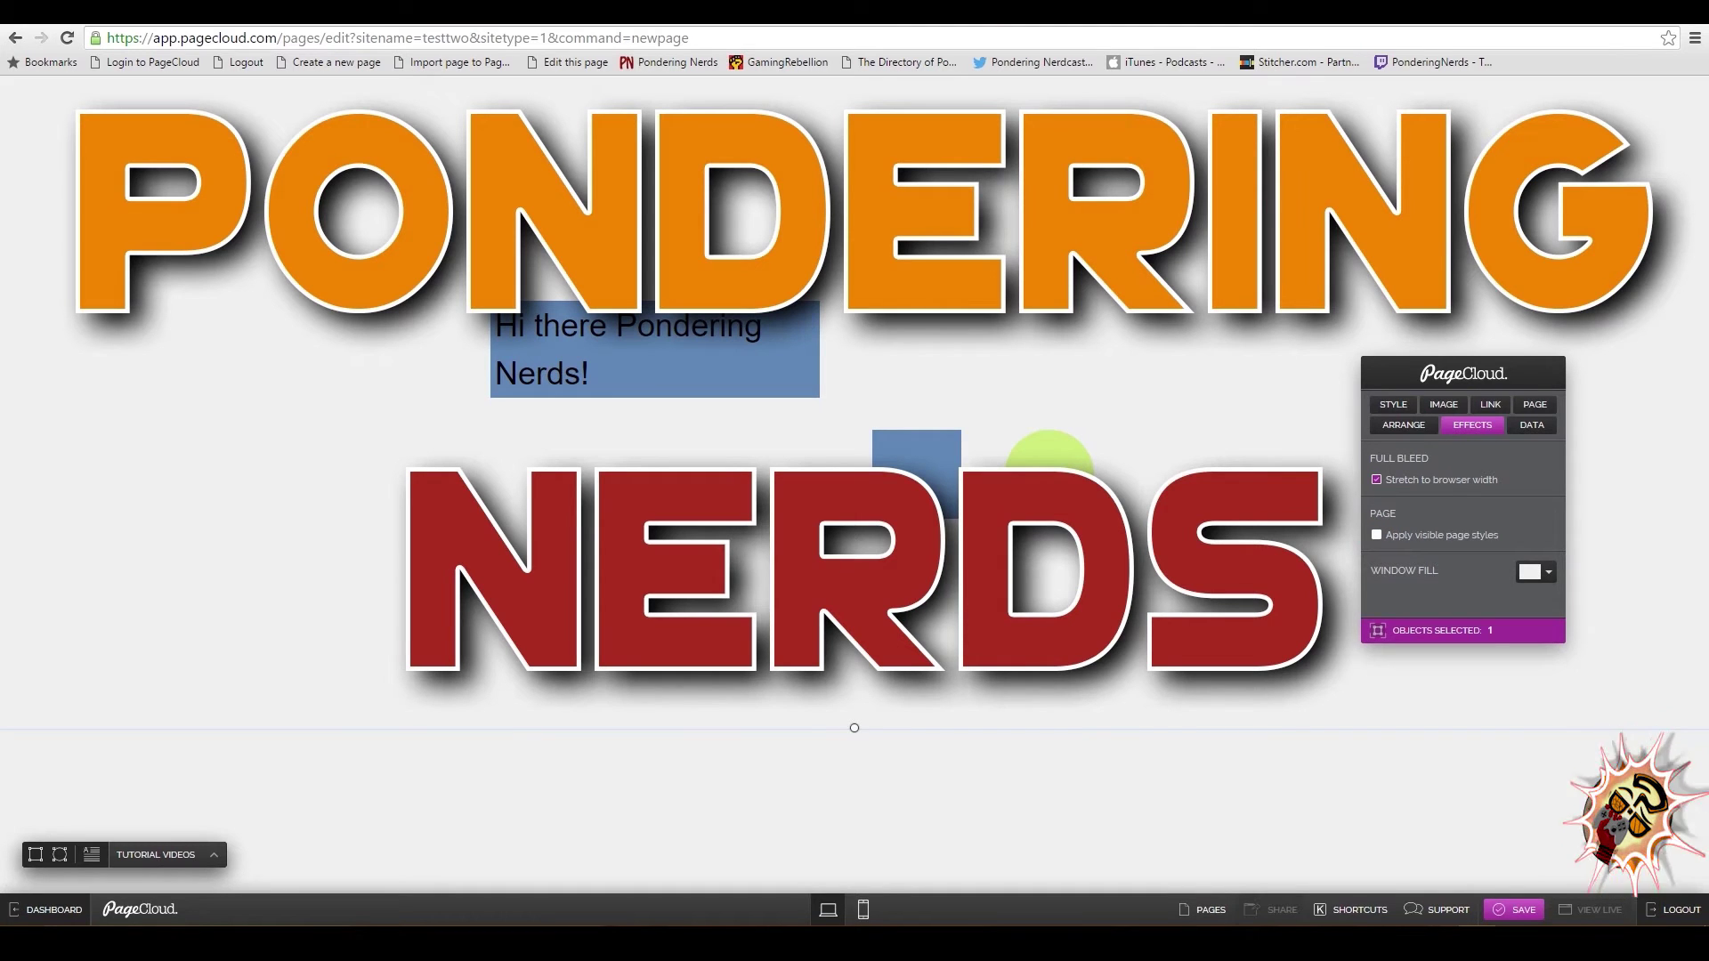
Move the logo clear of the other objects and delete the blue text box, blue square and green circle.
left_click(649, 346)
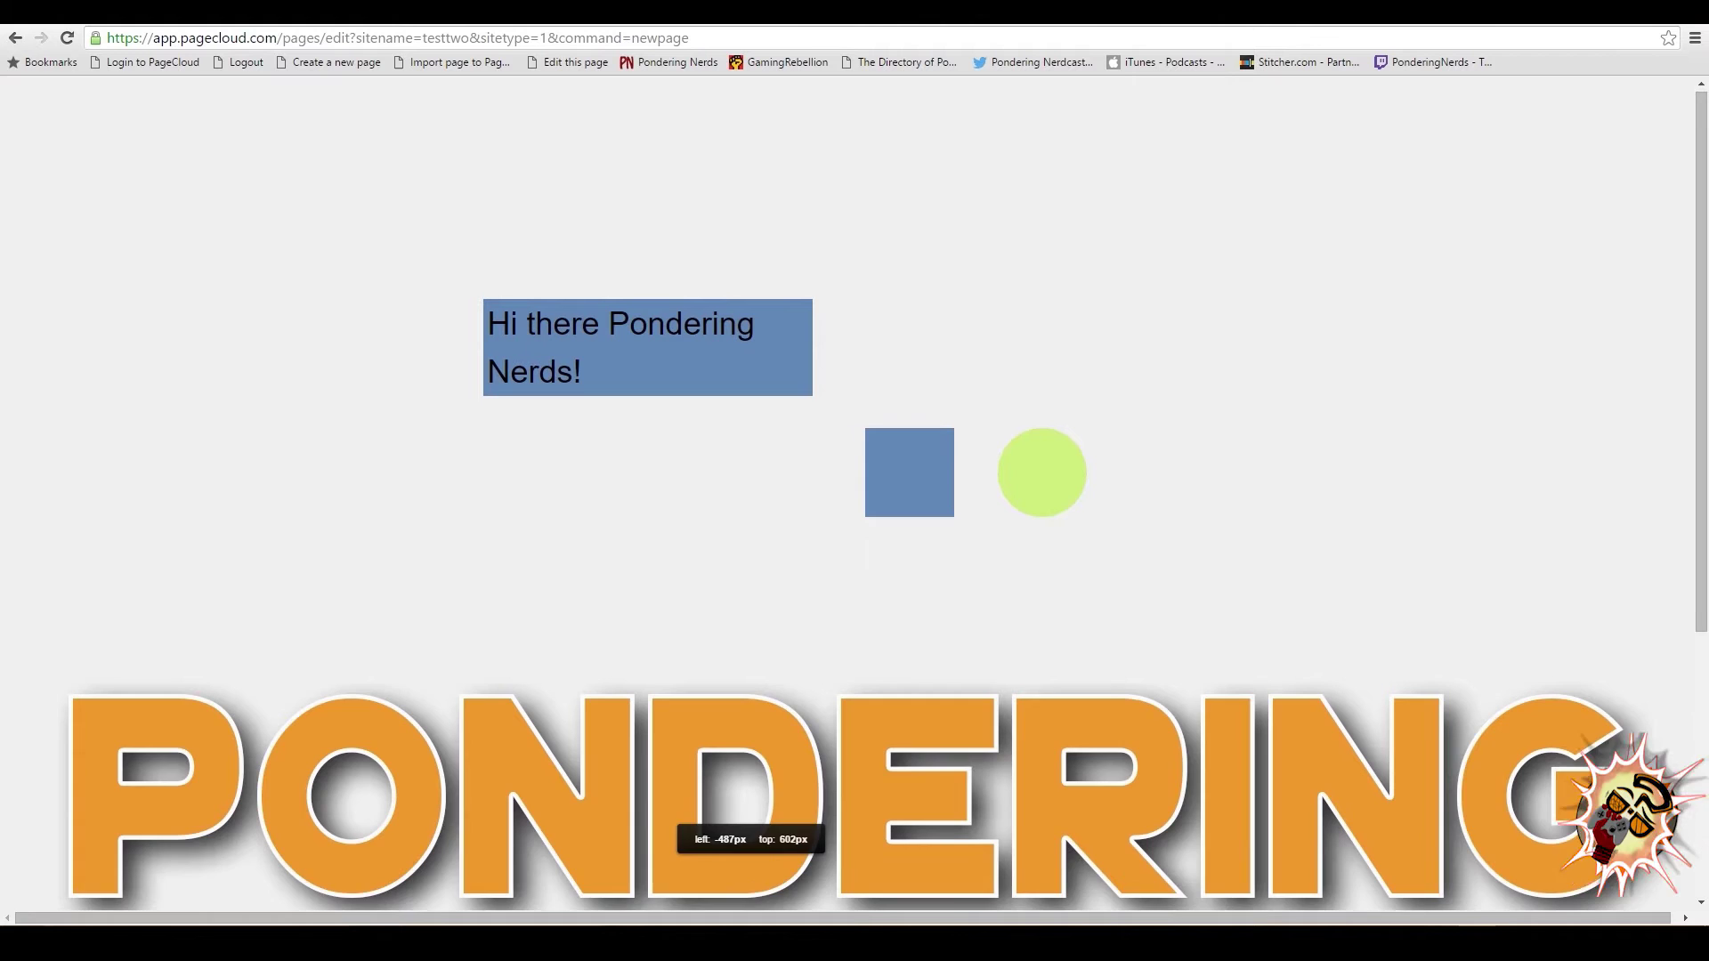
left_click(679, 341)
key("Delete")
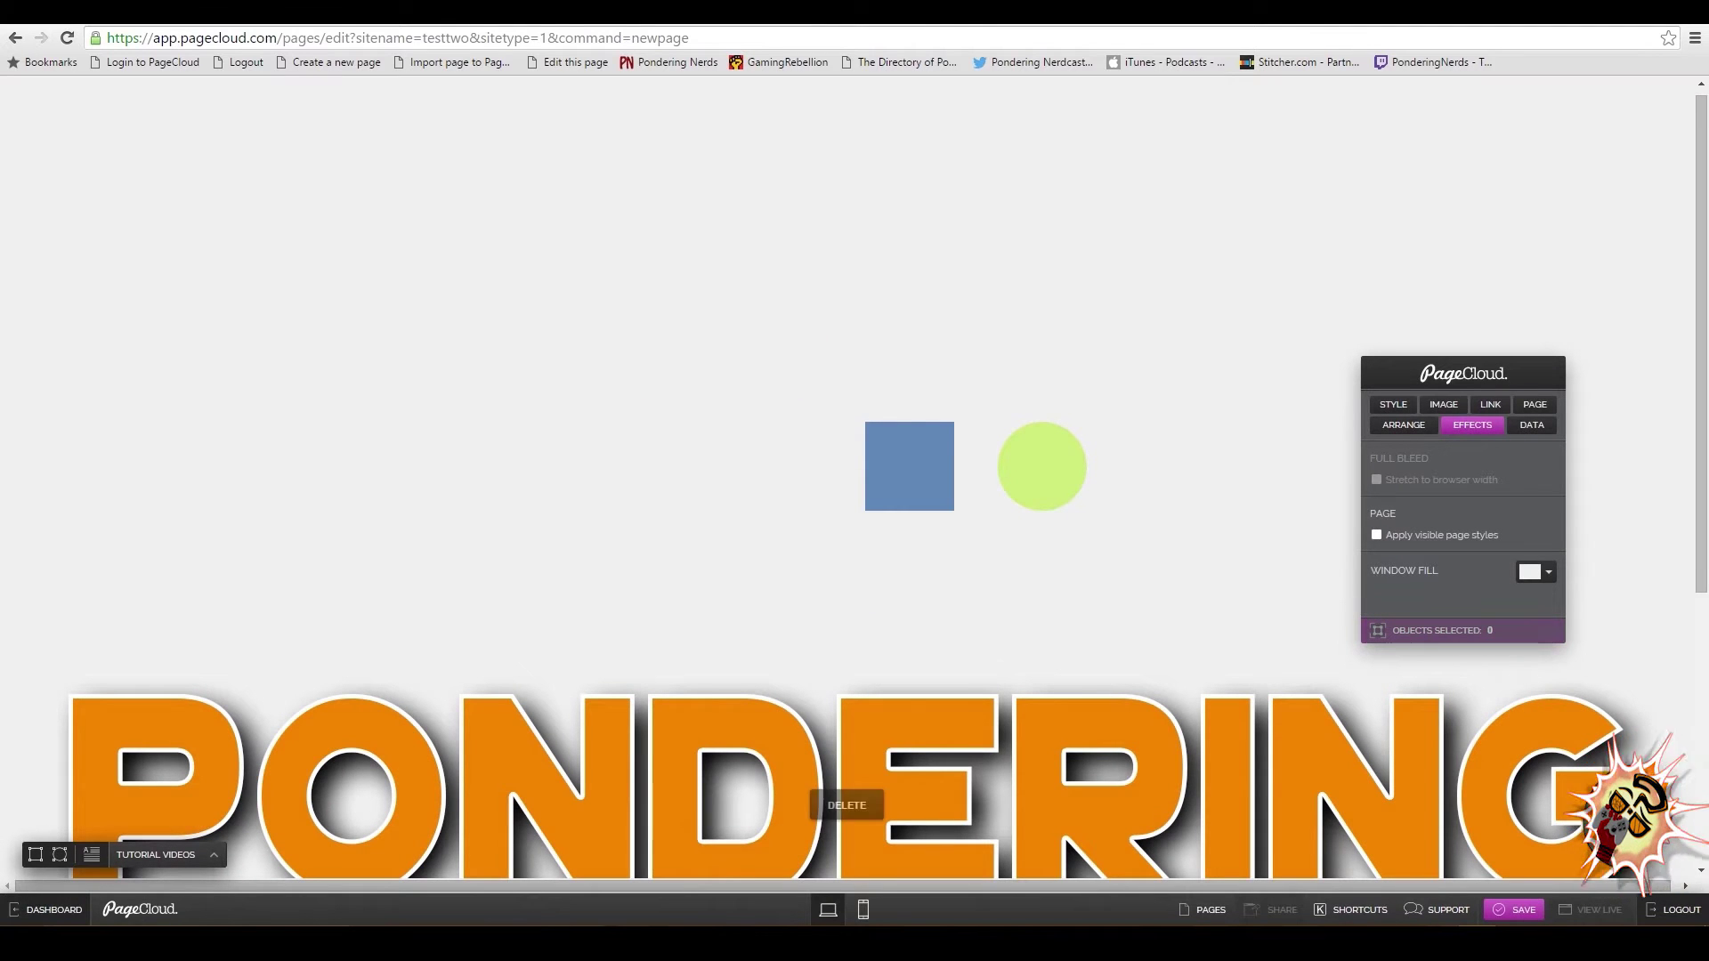
left_click(946, 462)
key("Delete")
left_click(1042, 465)
key("Delete")
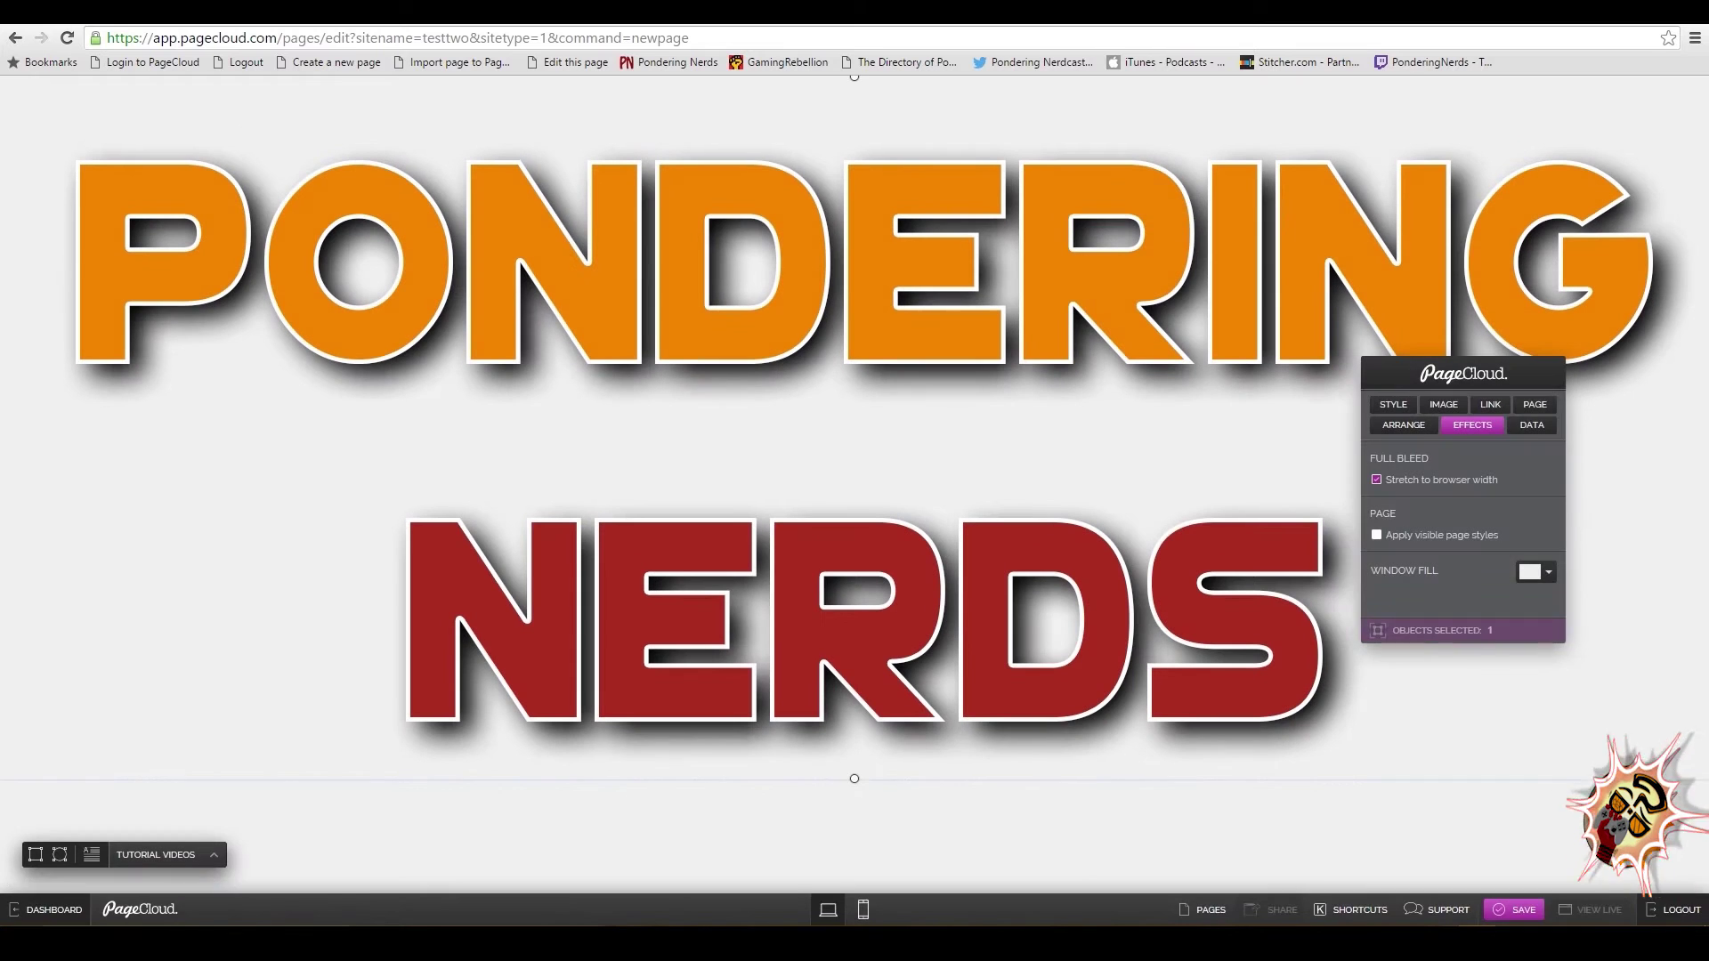
left_click(1354, 826)
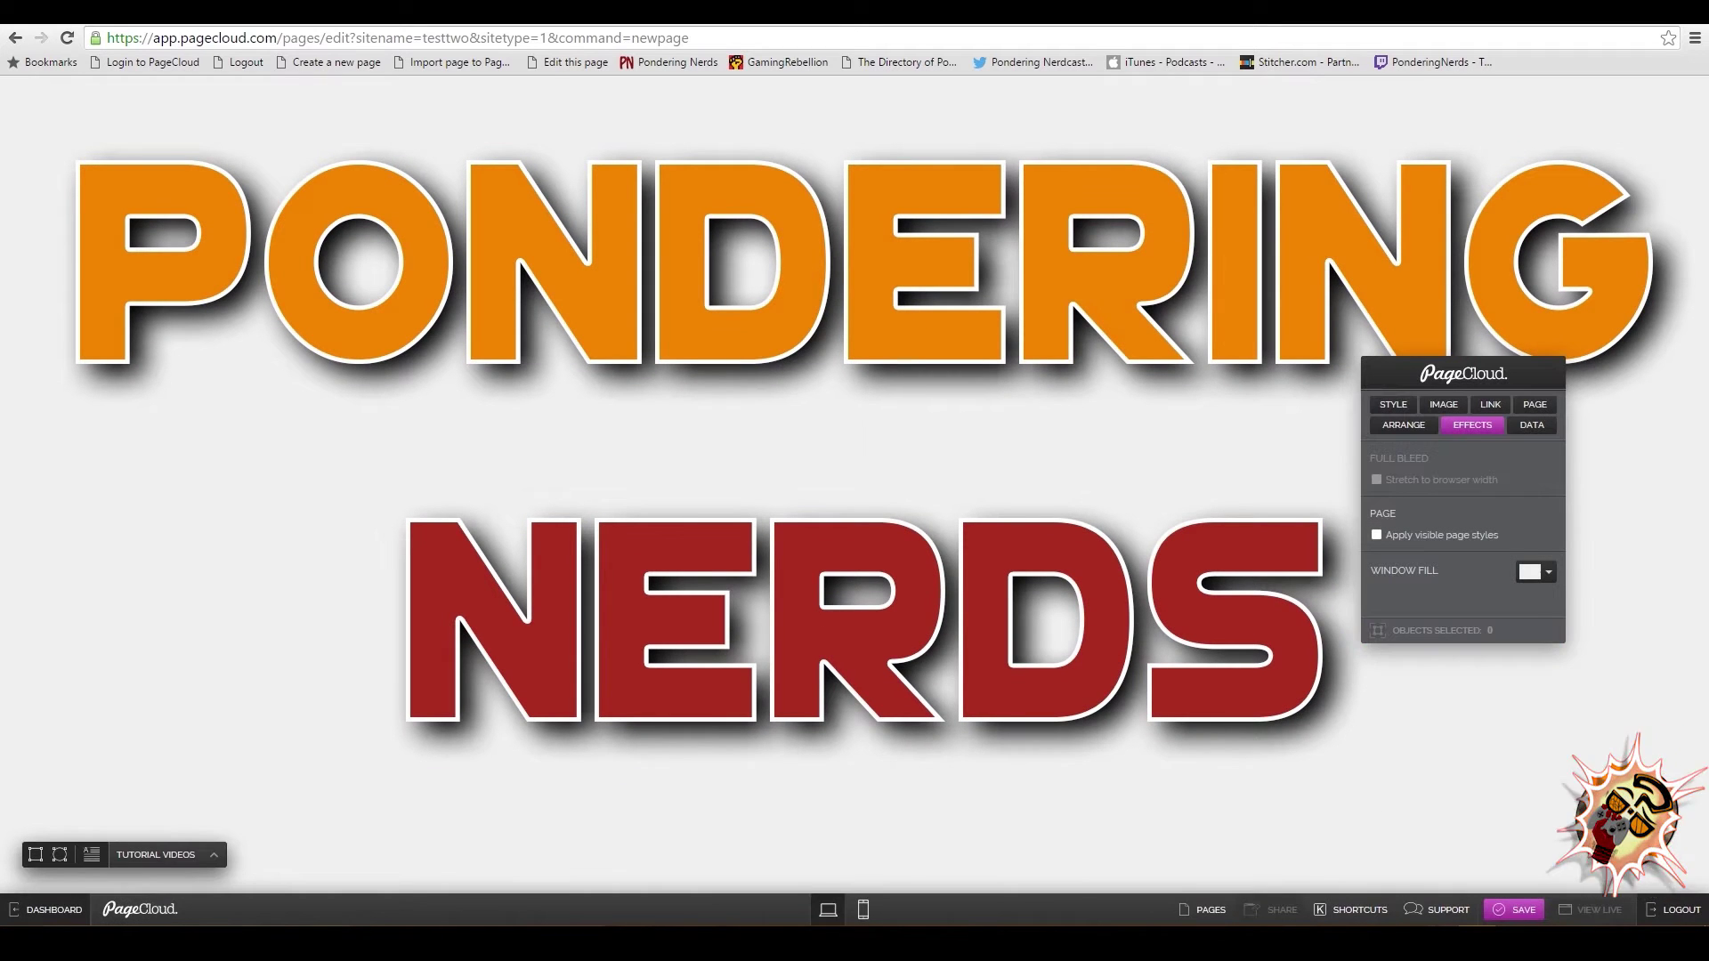
Save the page under the name YTTUT.
left_click(1519, 910)
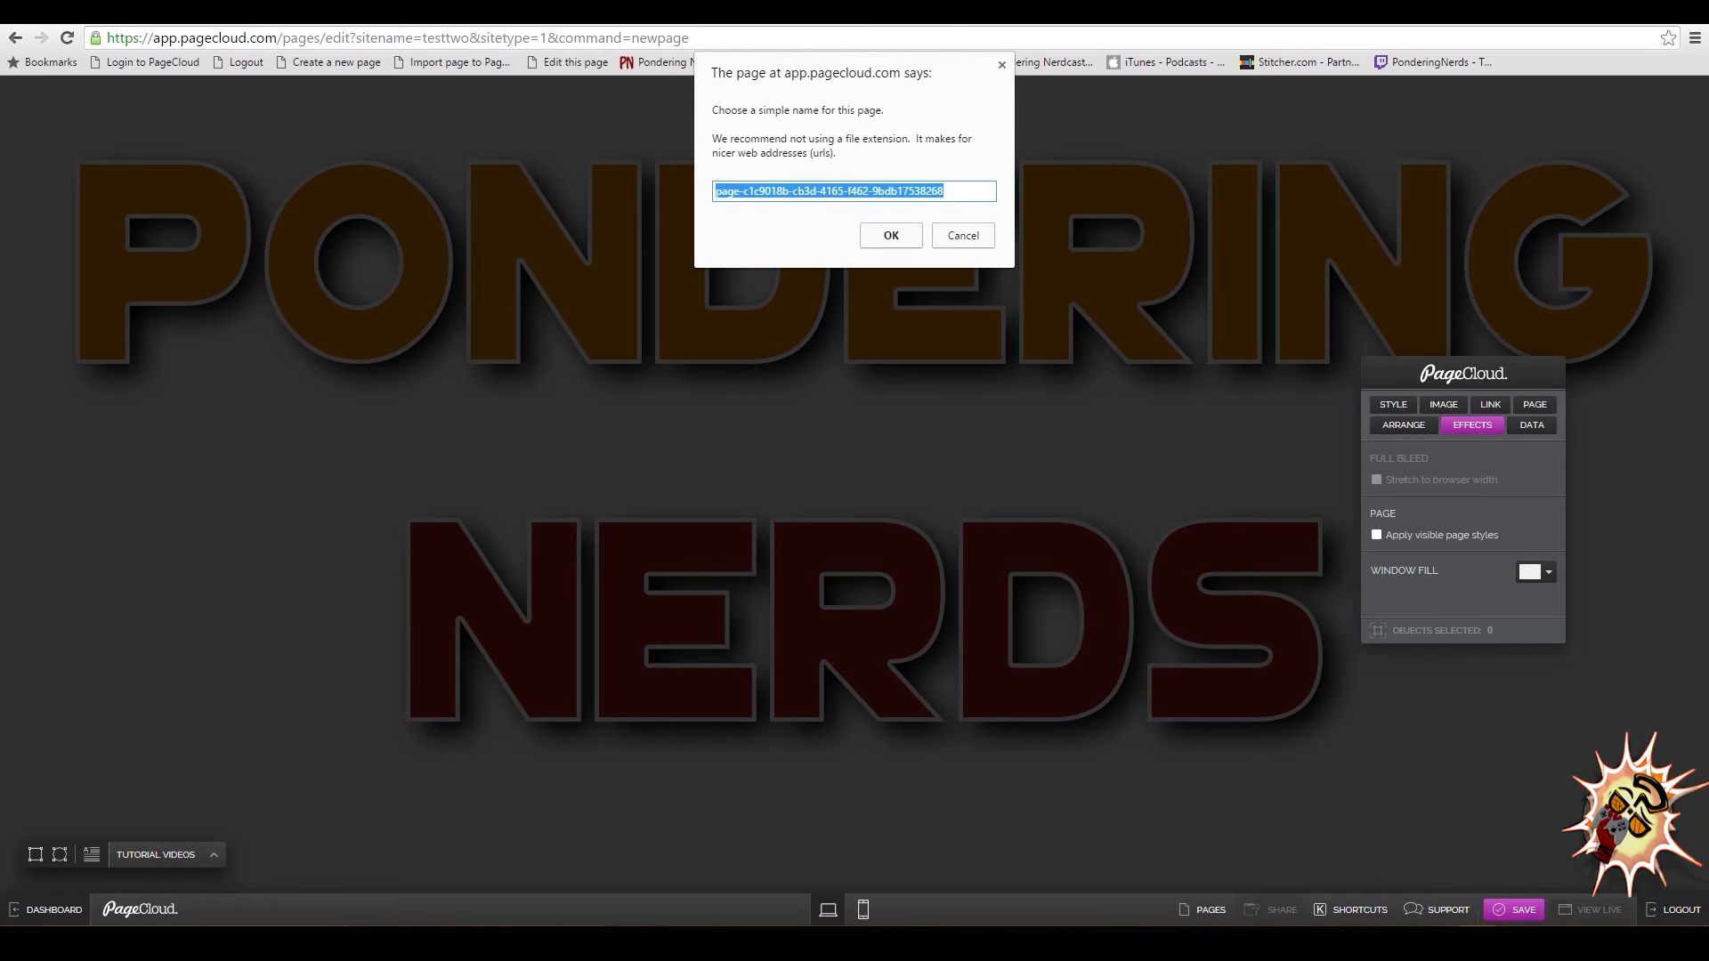
type("YT")
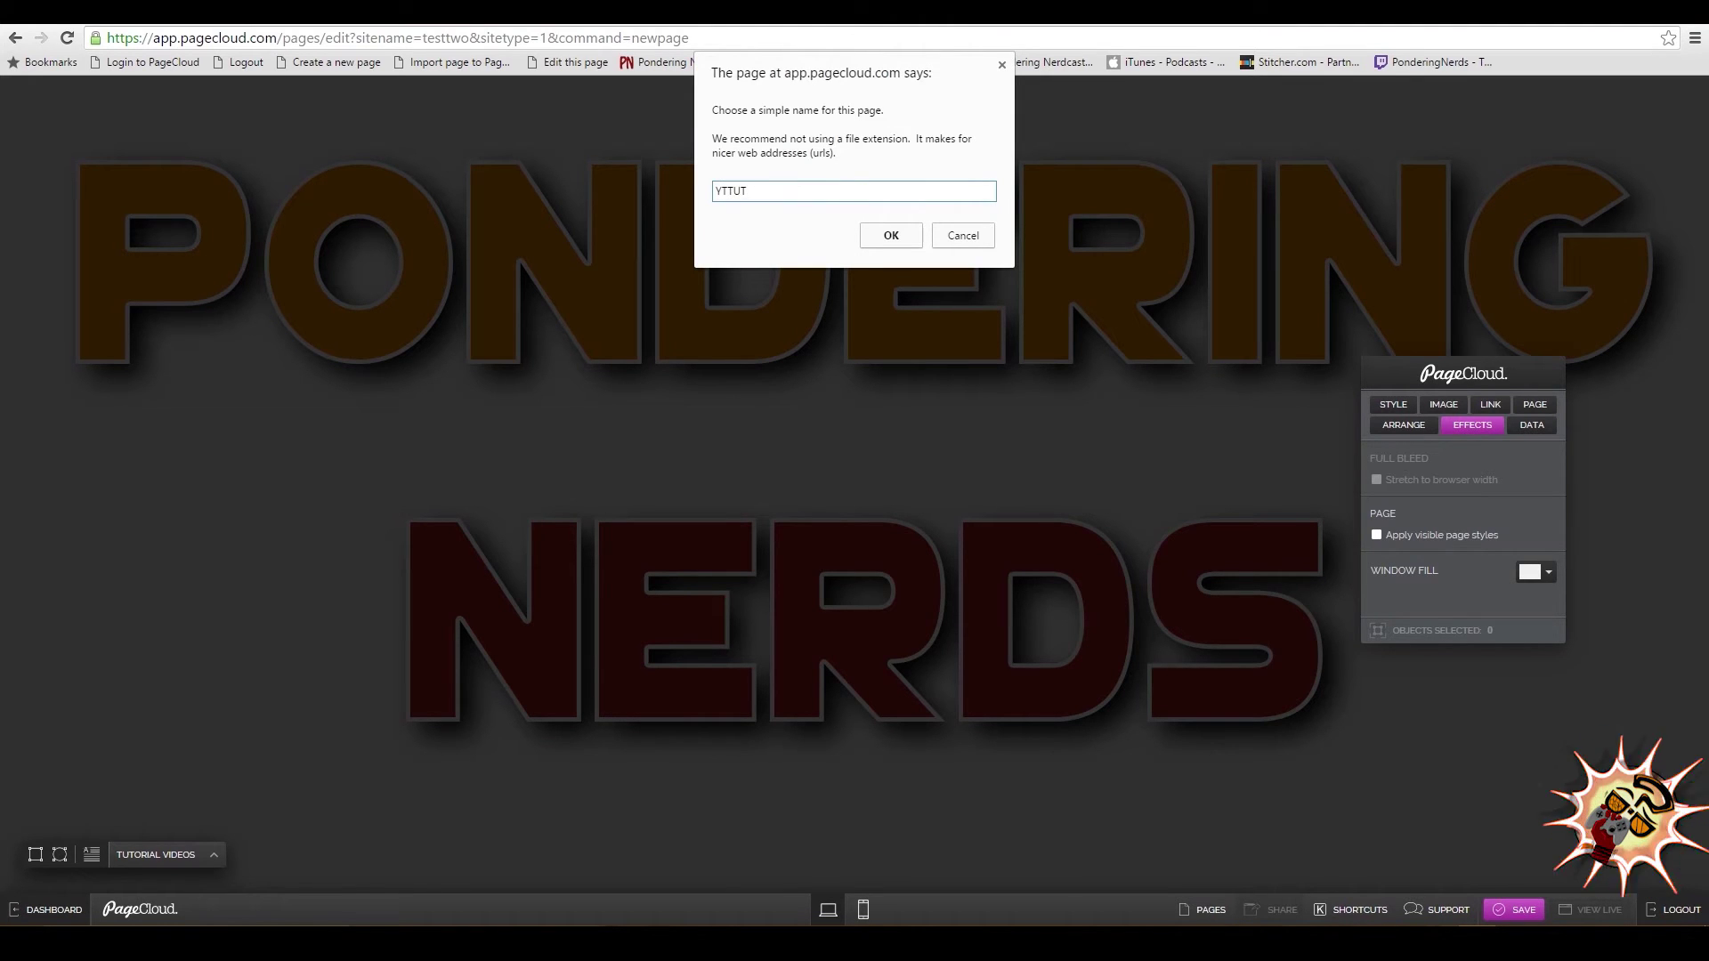
type("TUT")
left_click(897, 235)
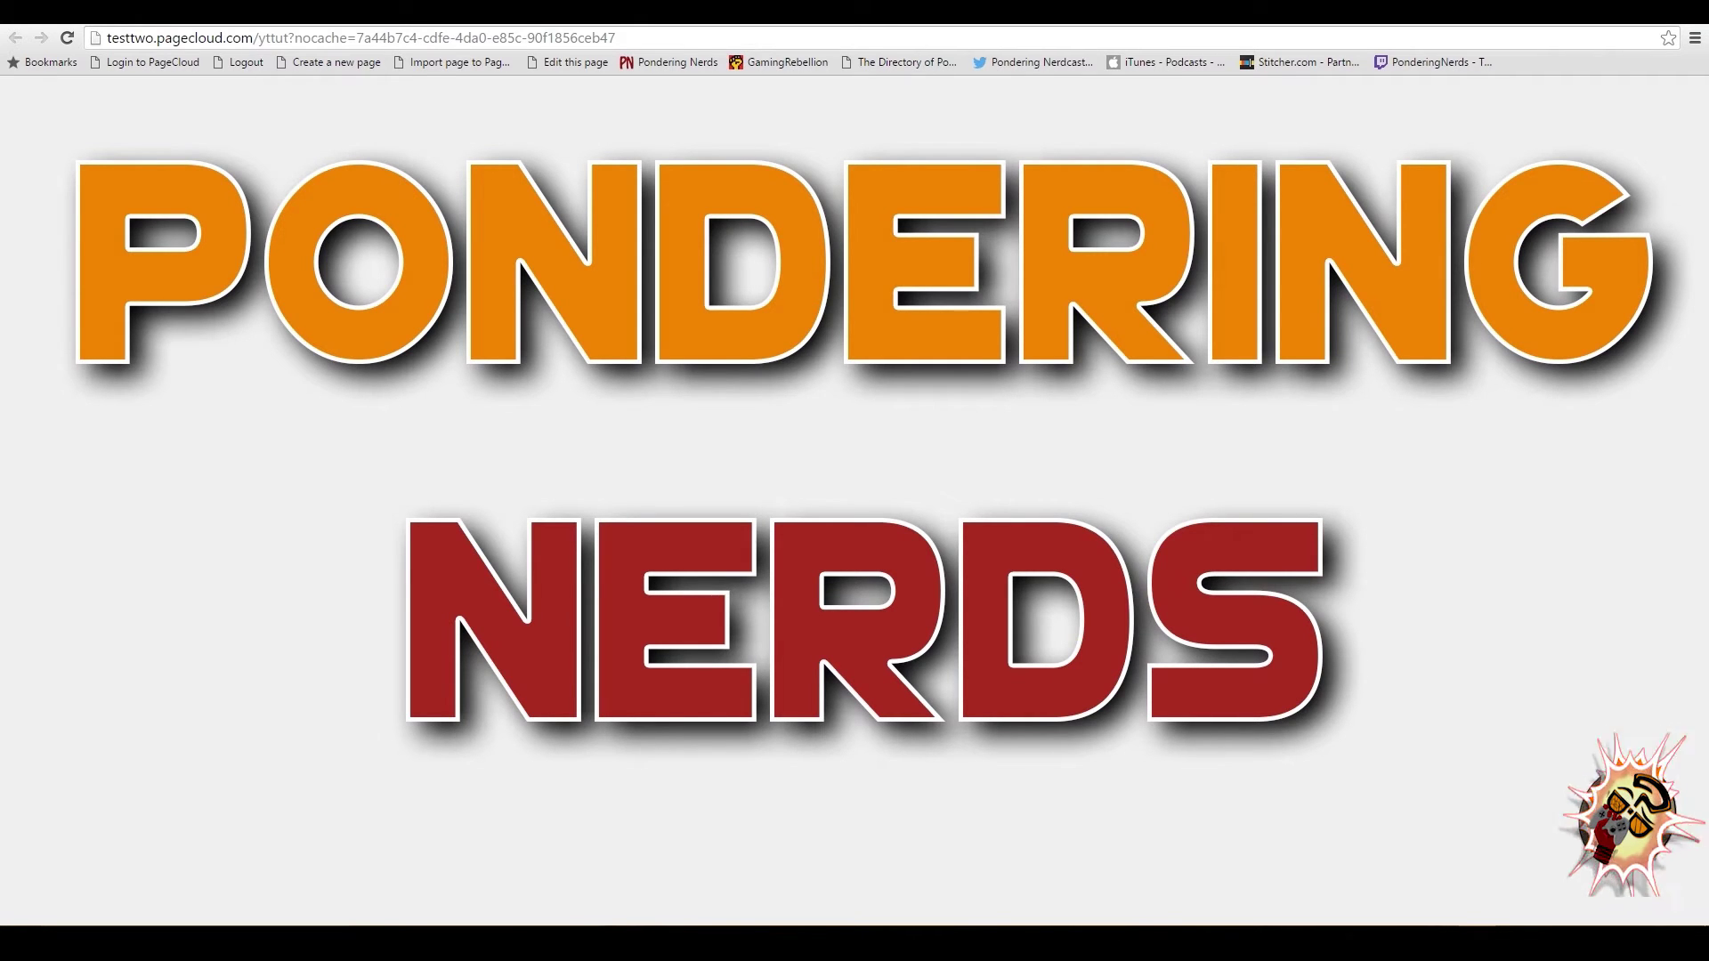
Return from the live page to the editor and delete the logo image from the page, keeping its file on the server.
key("ctrl+Tab")
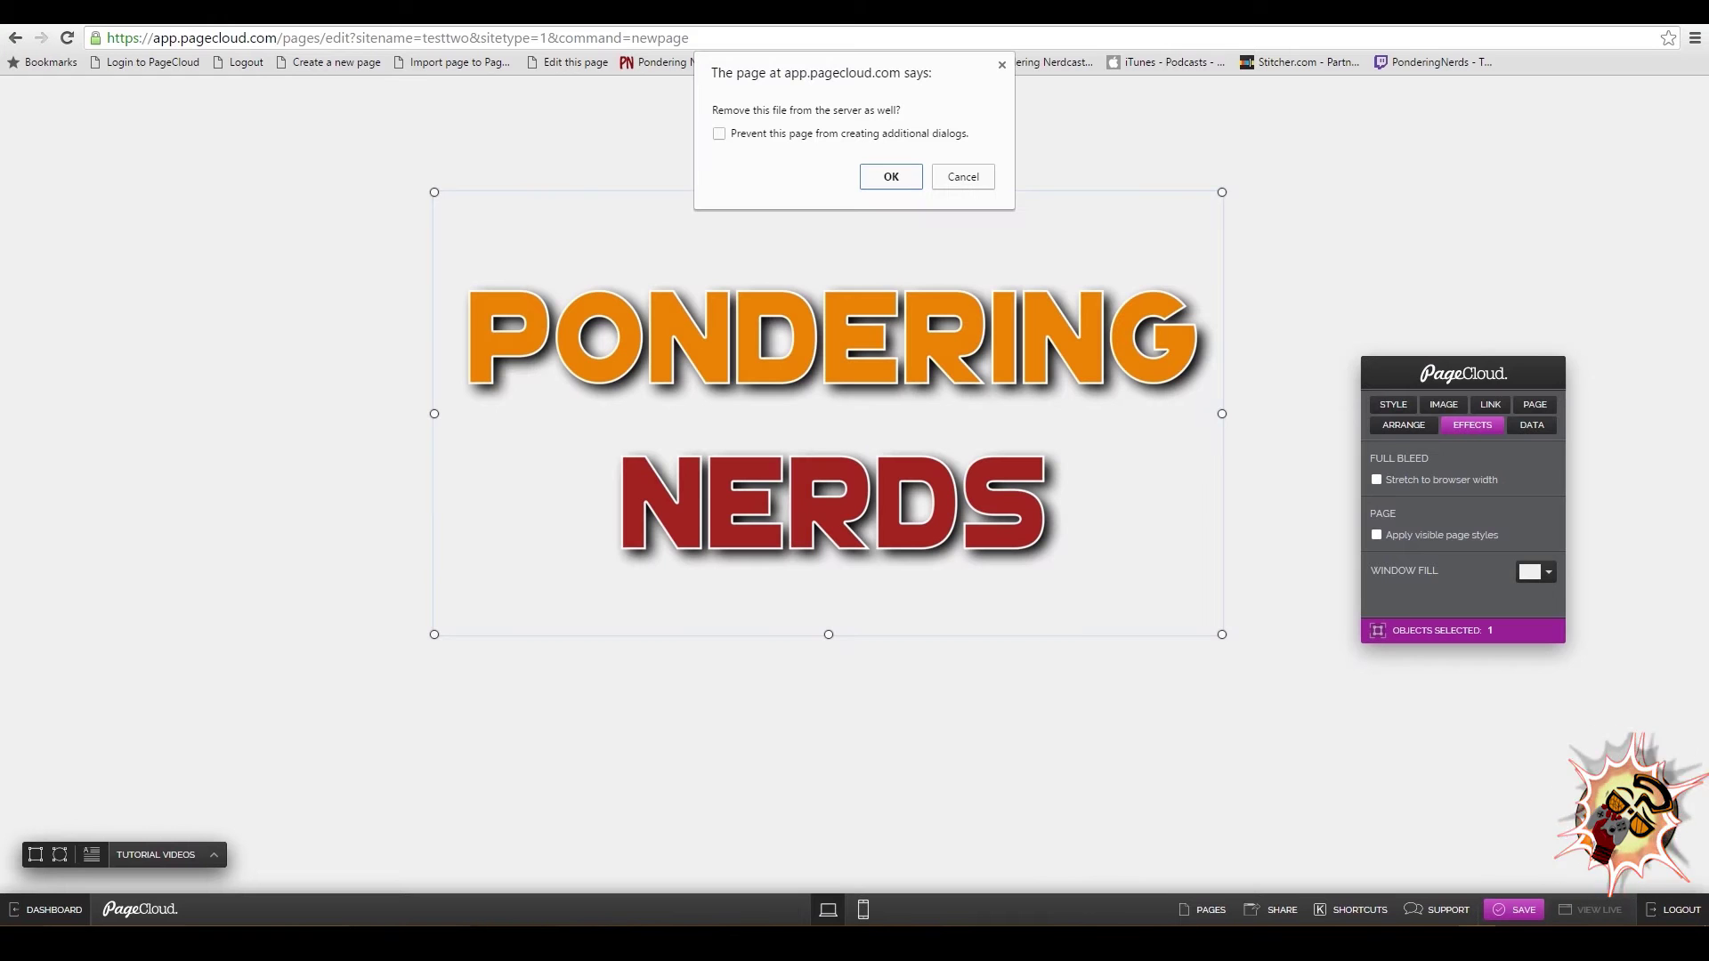
key("Tab")
key("Return")
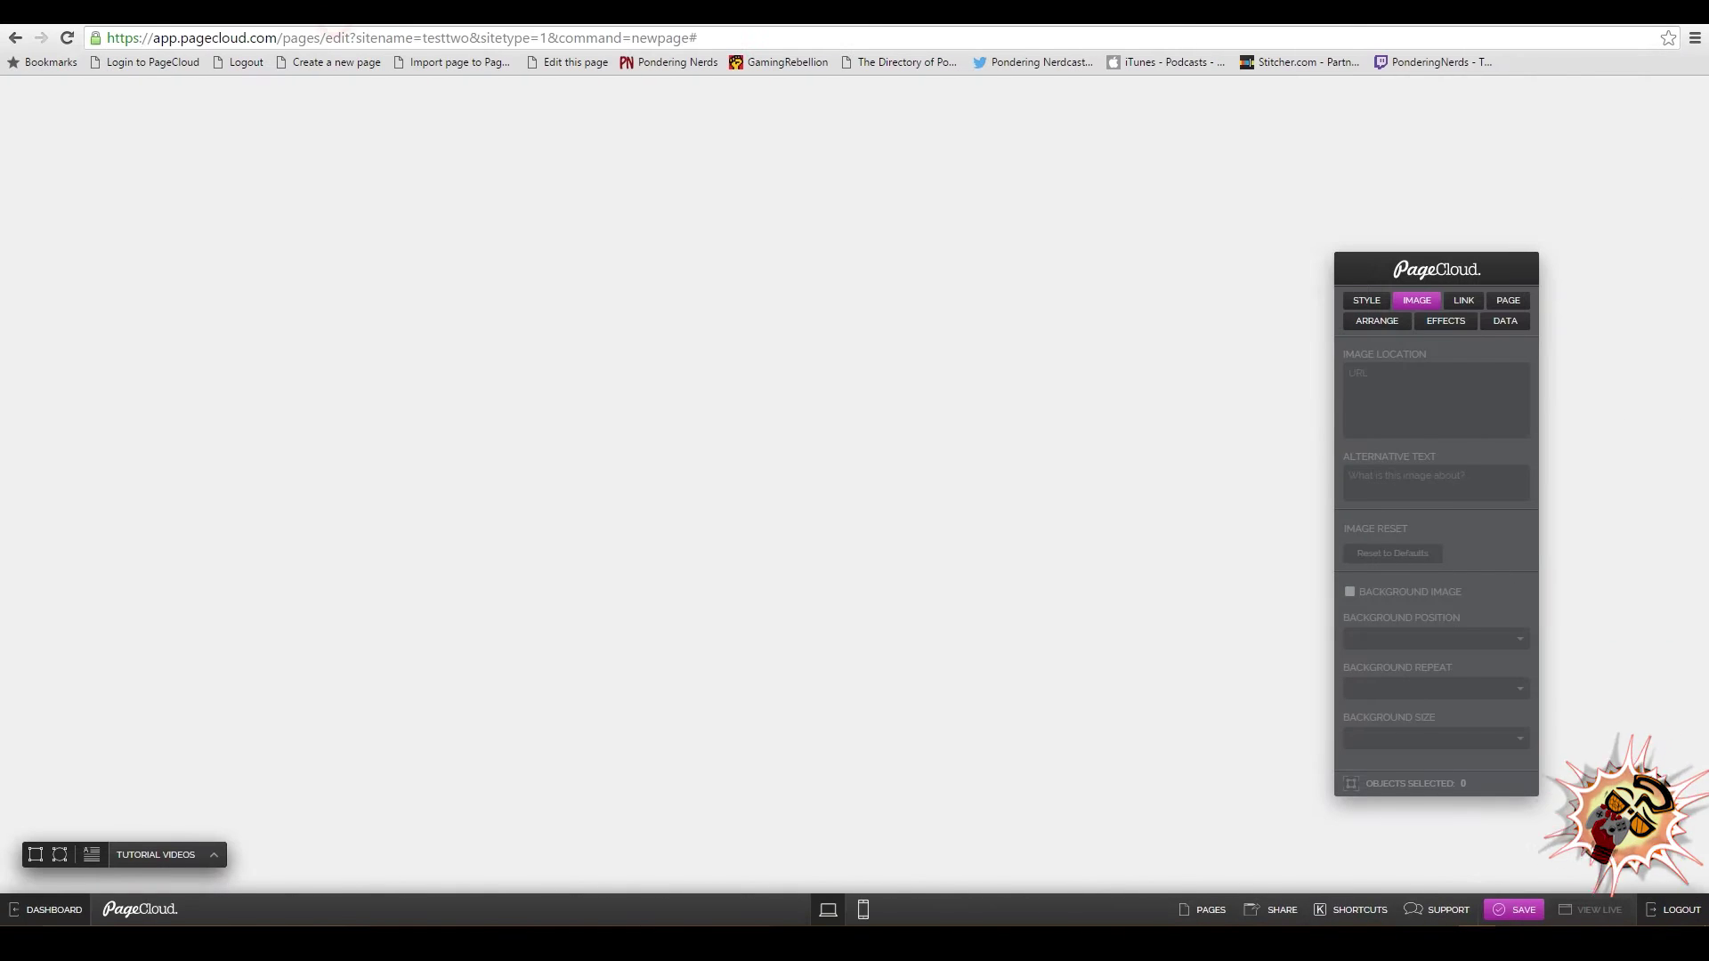
Search Google in a new browser tab for SIMPLE WEB PAGE LAYOUT and open the brown and green layout from the image results.
key("ctrl+t")
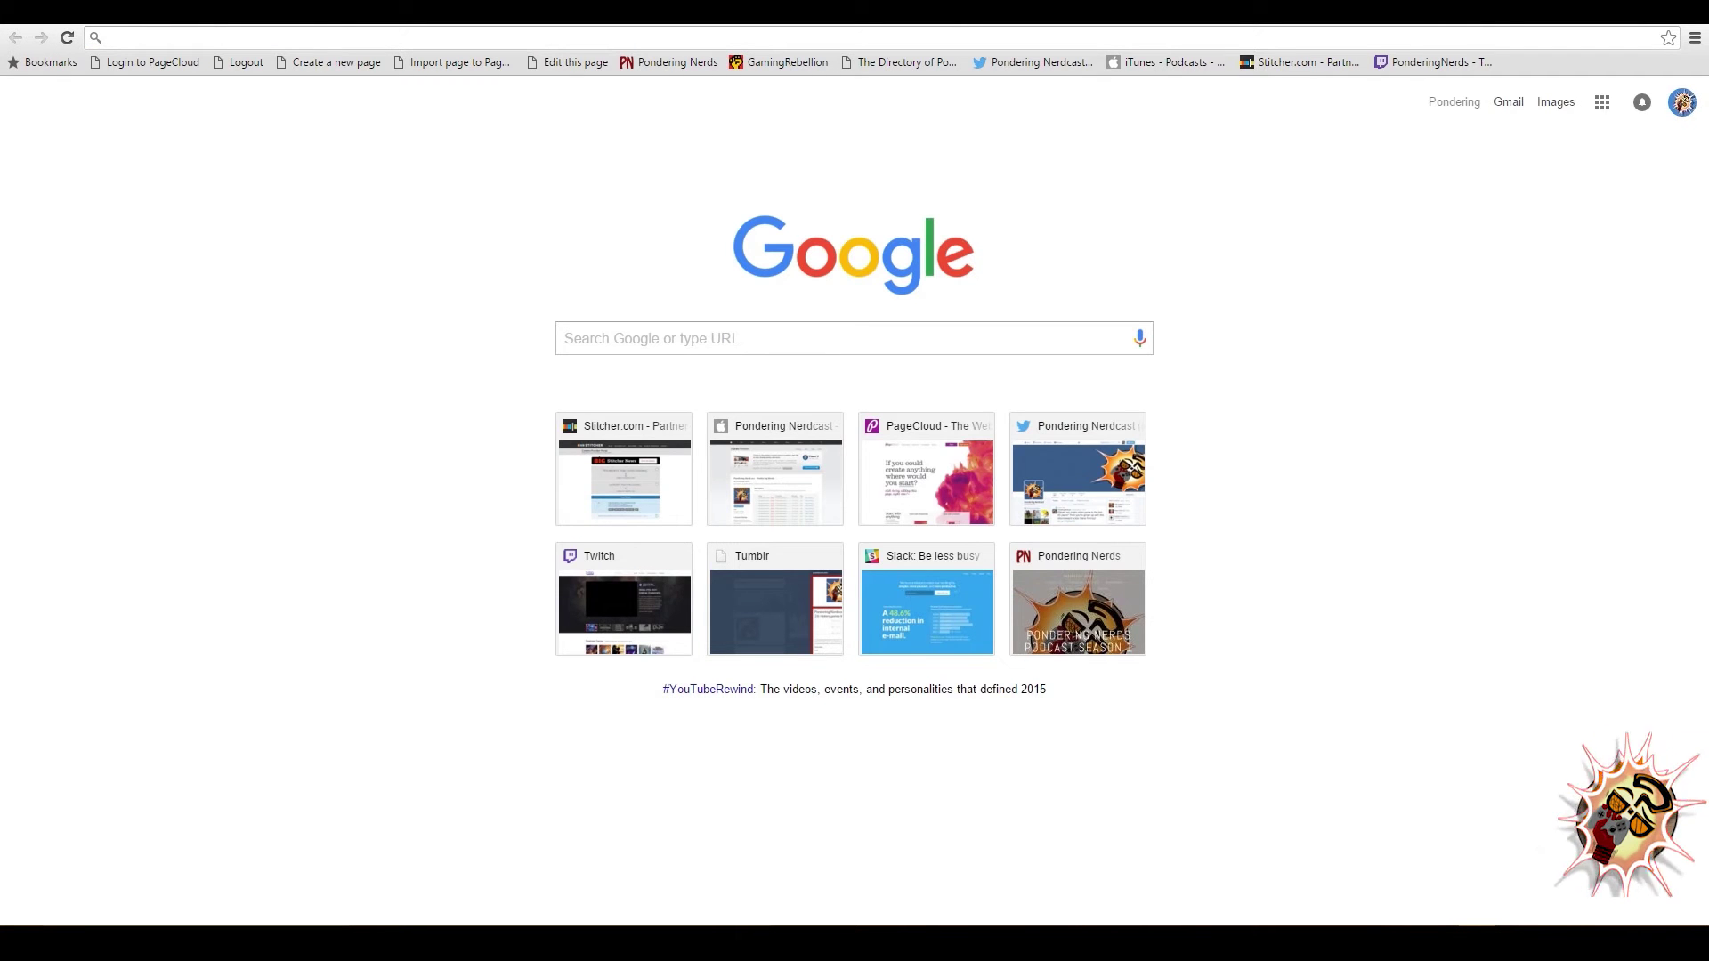
type("SIMPLE")
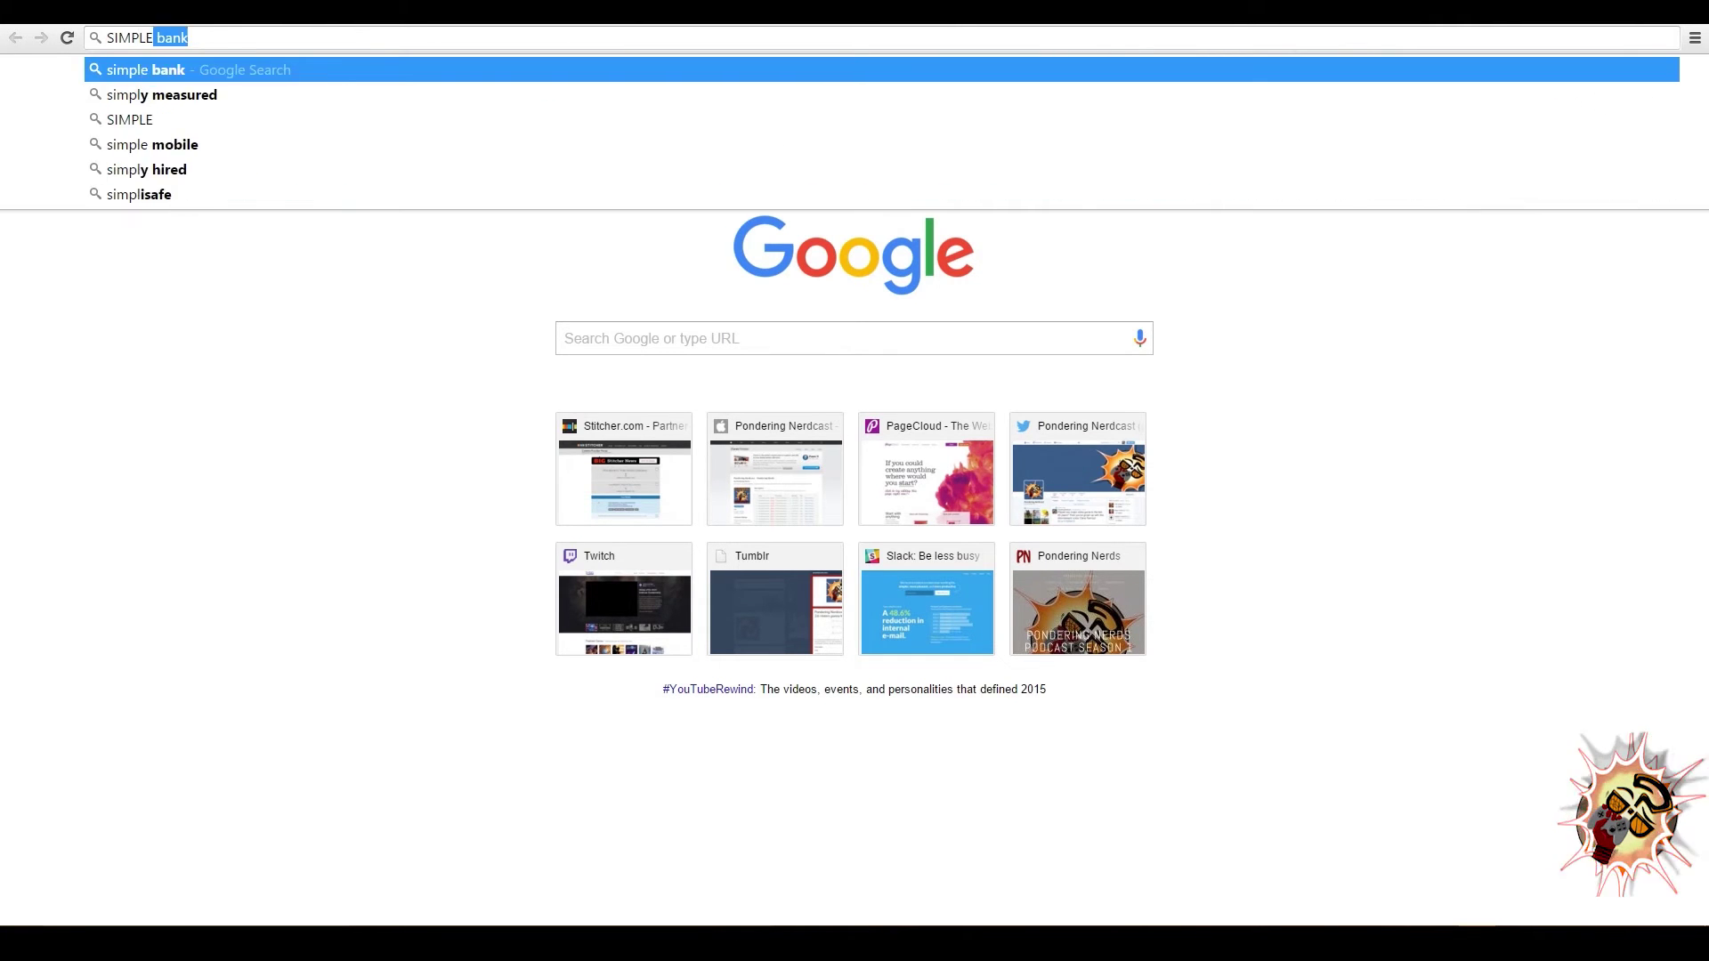
type(" WEB")
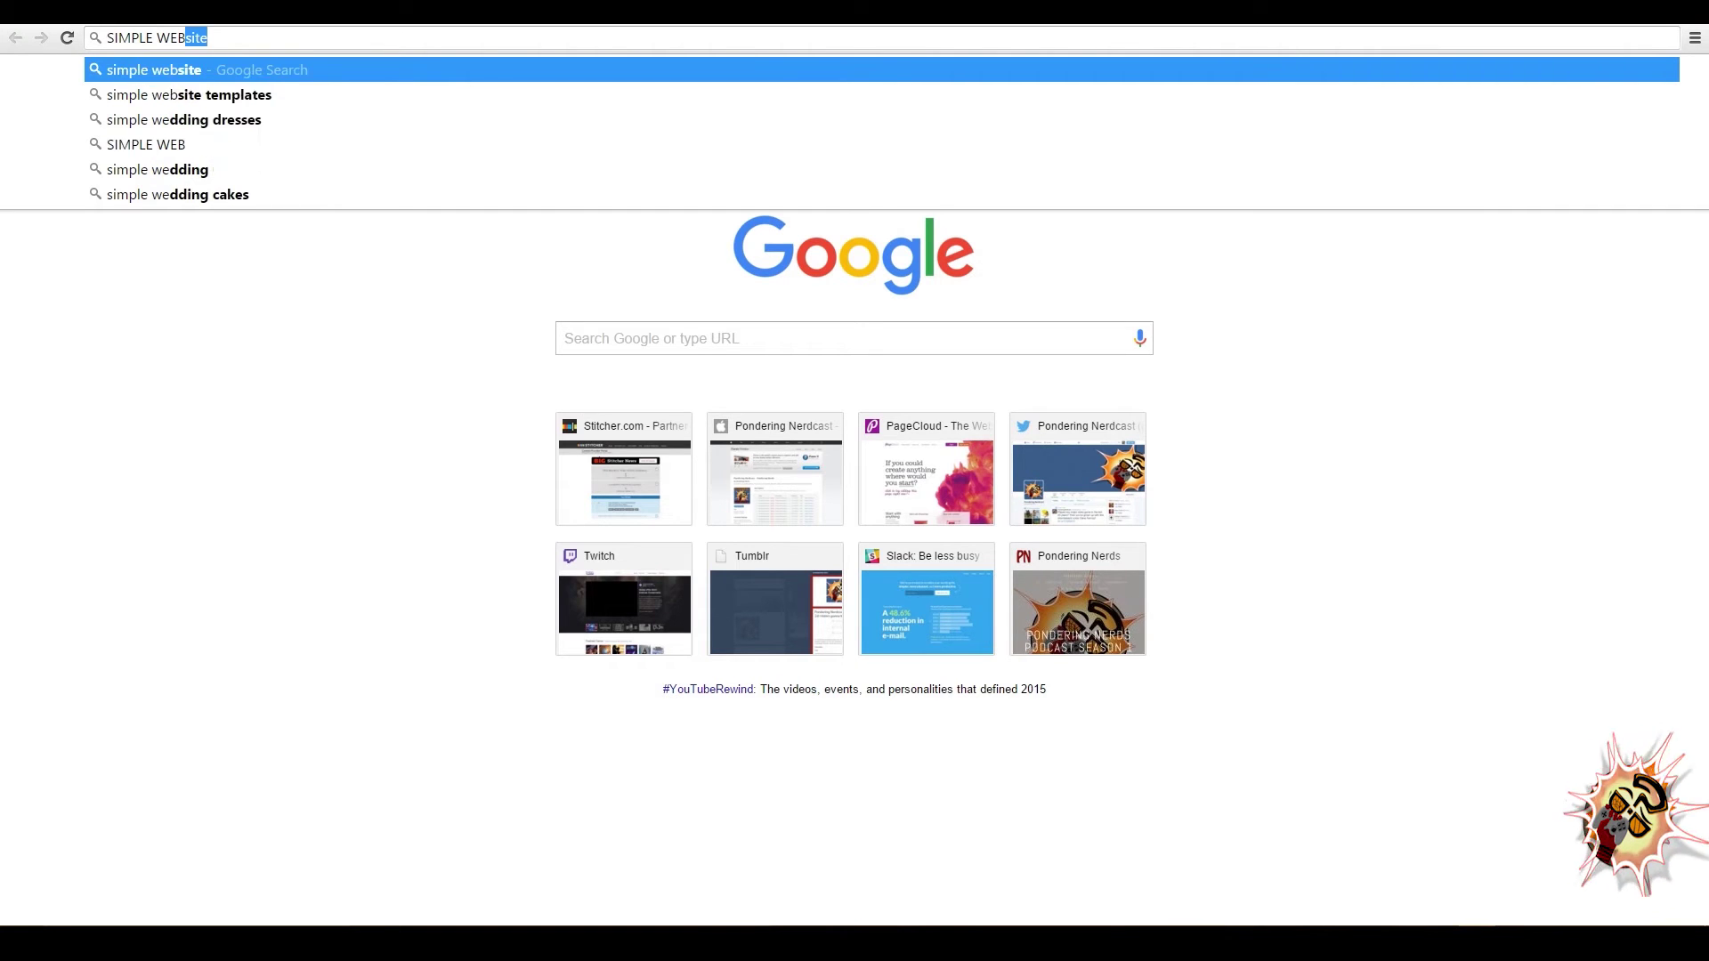
type(" PAGE LAYOUT")
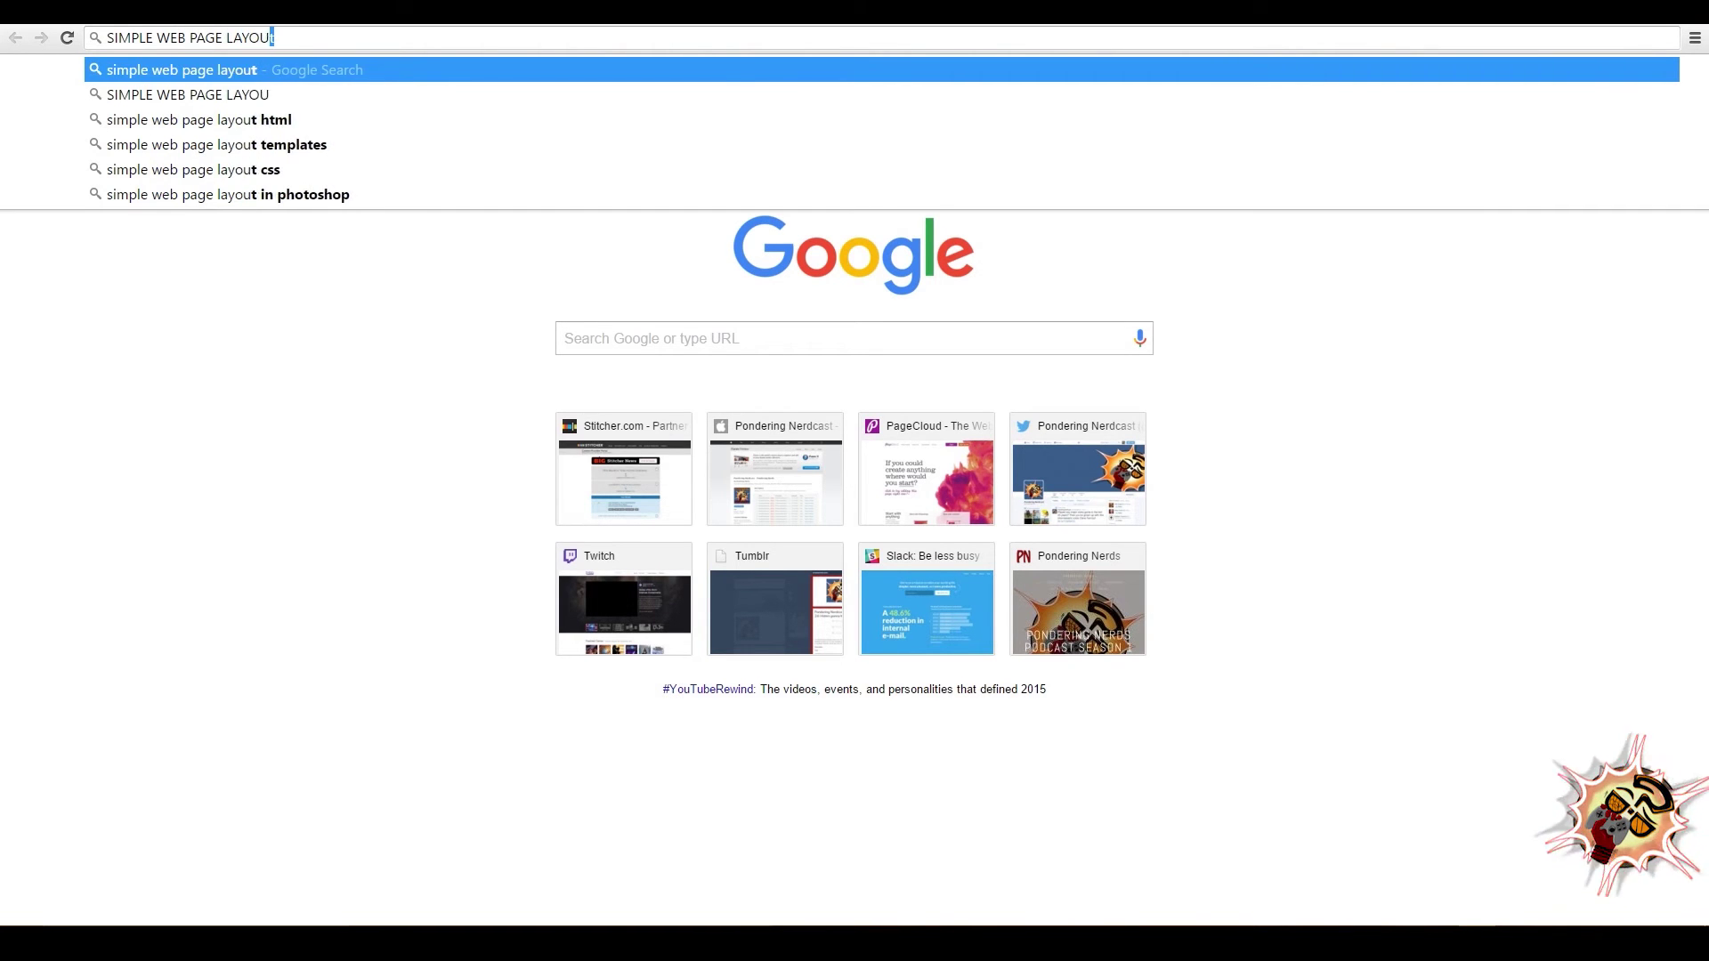
key("Return")
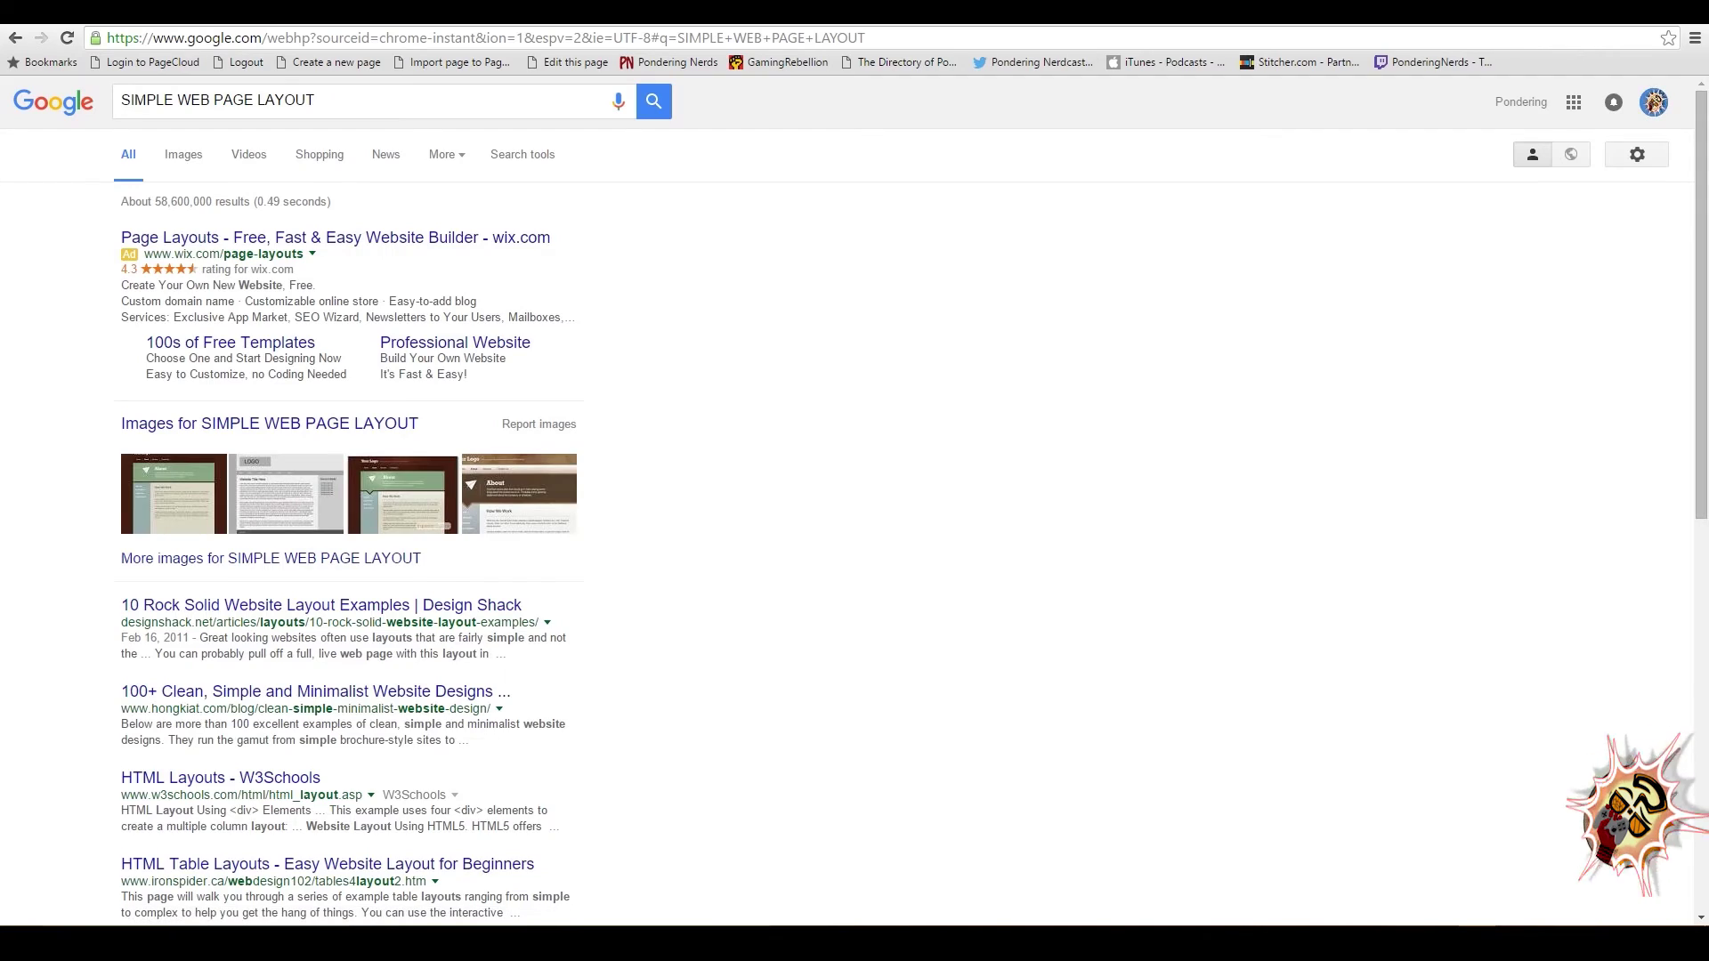
left_click(183, 154)
left_click(109, 276)
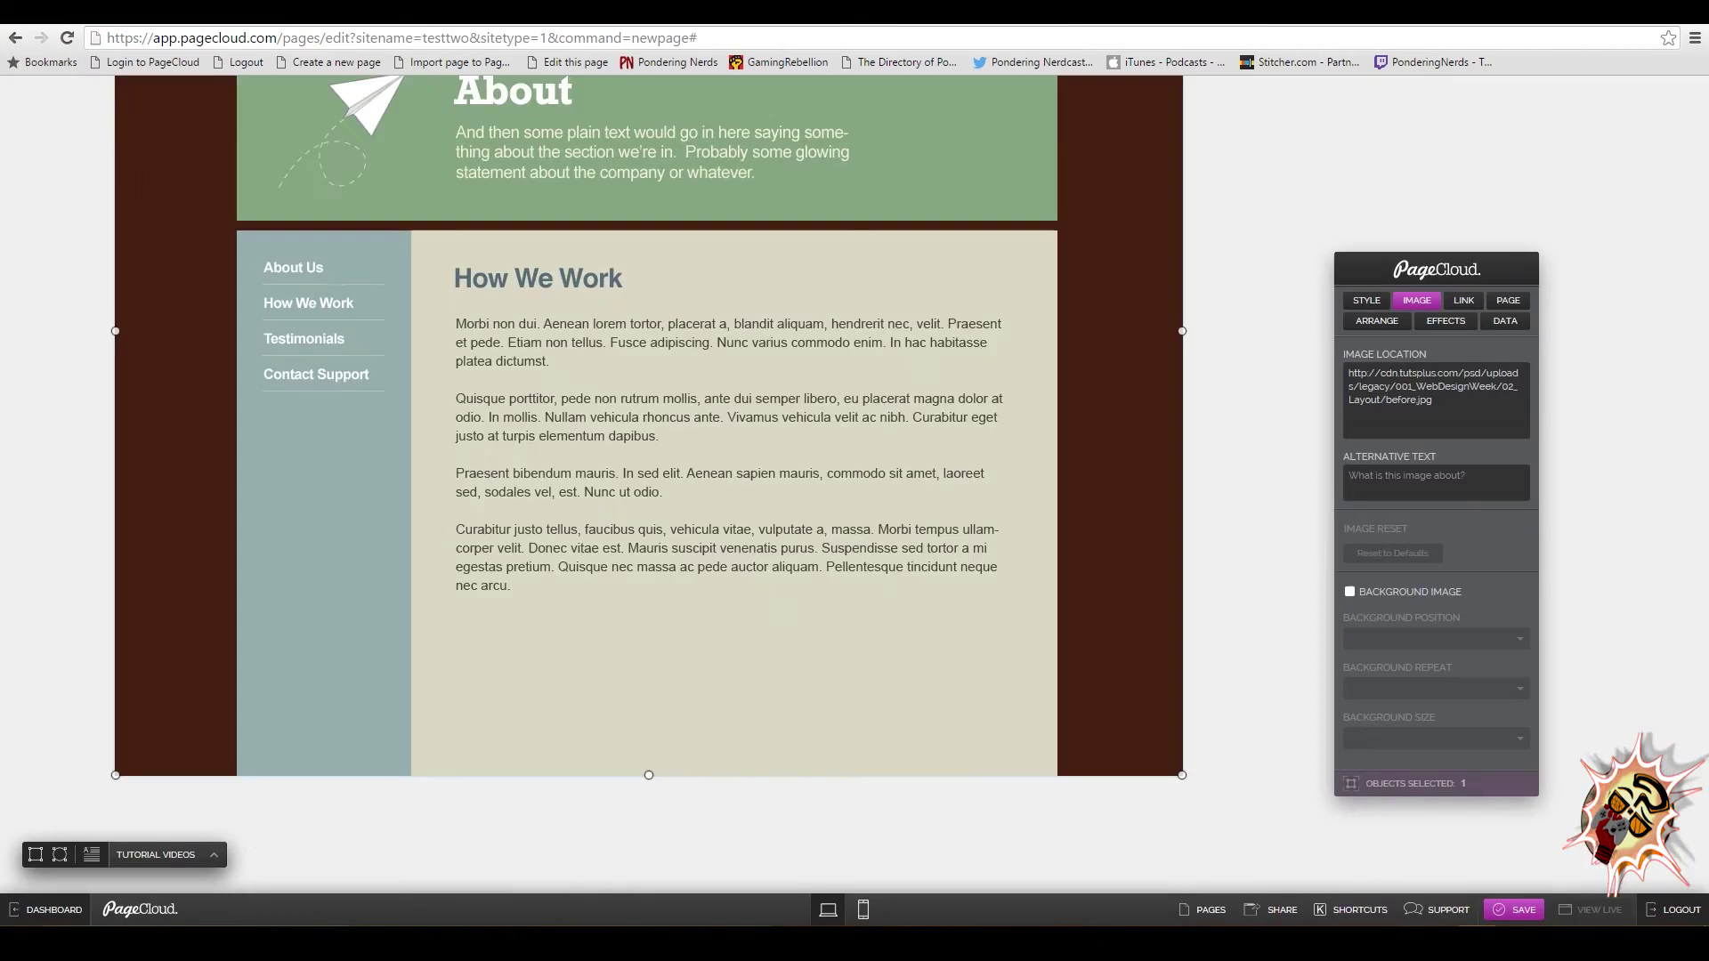
Shrink the sample layout image on the PageCloud page to a thumbnail and place it beside the left page edge as a reference.
left_click_drag(648, 445, 1083, 720)
left_click_drag(547, 164, 1321, 686)
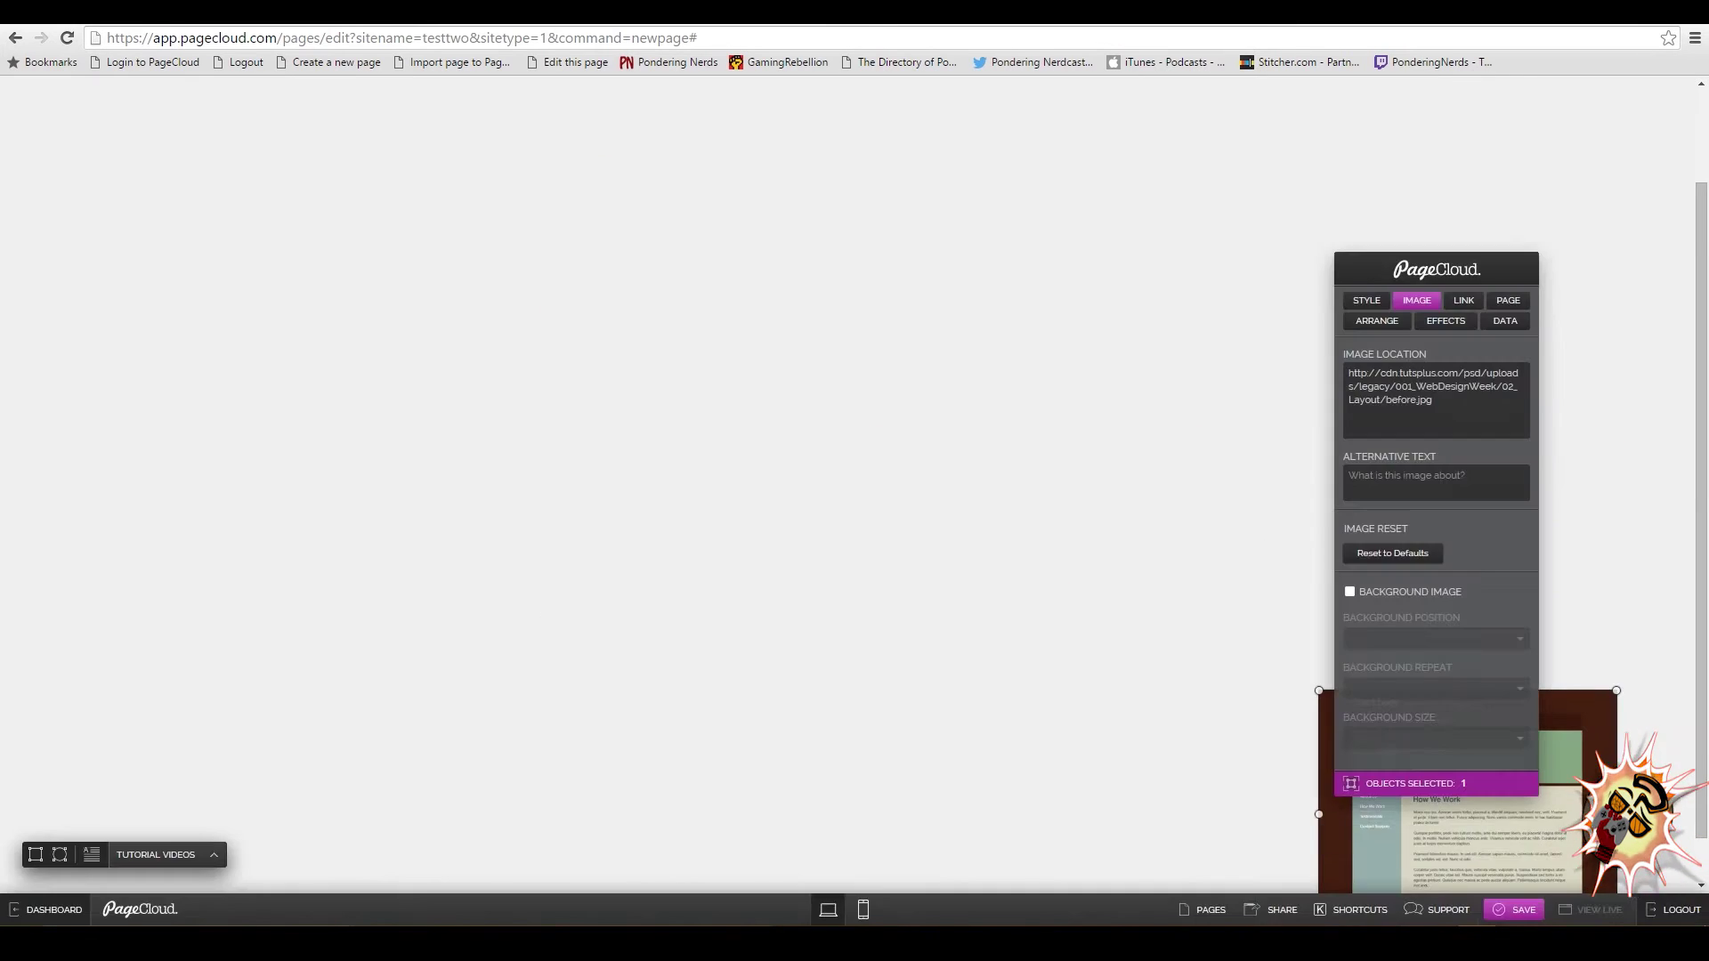
left_click_drag(1498, 819, 218, 774)
left_click_drag(40, 643, 2, 519)
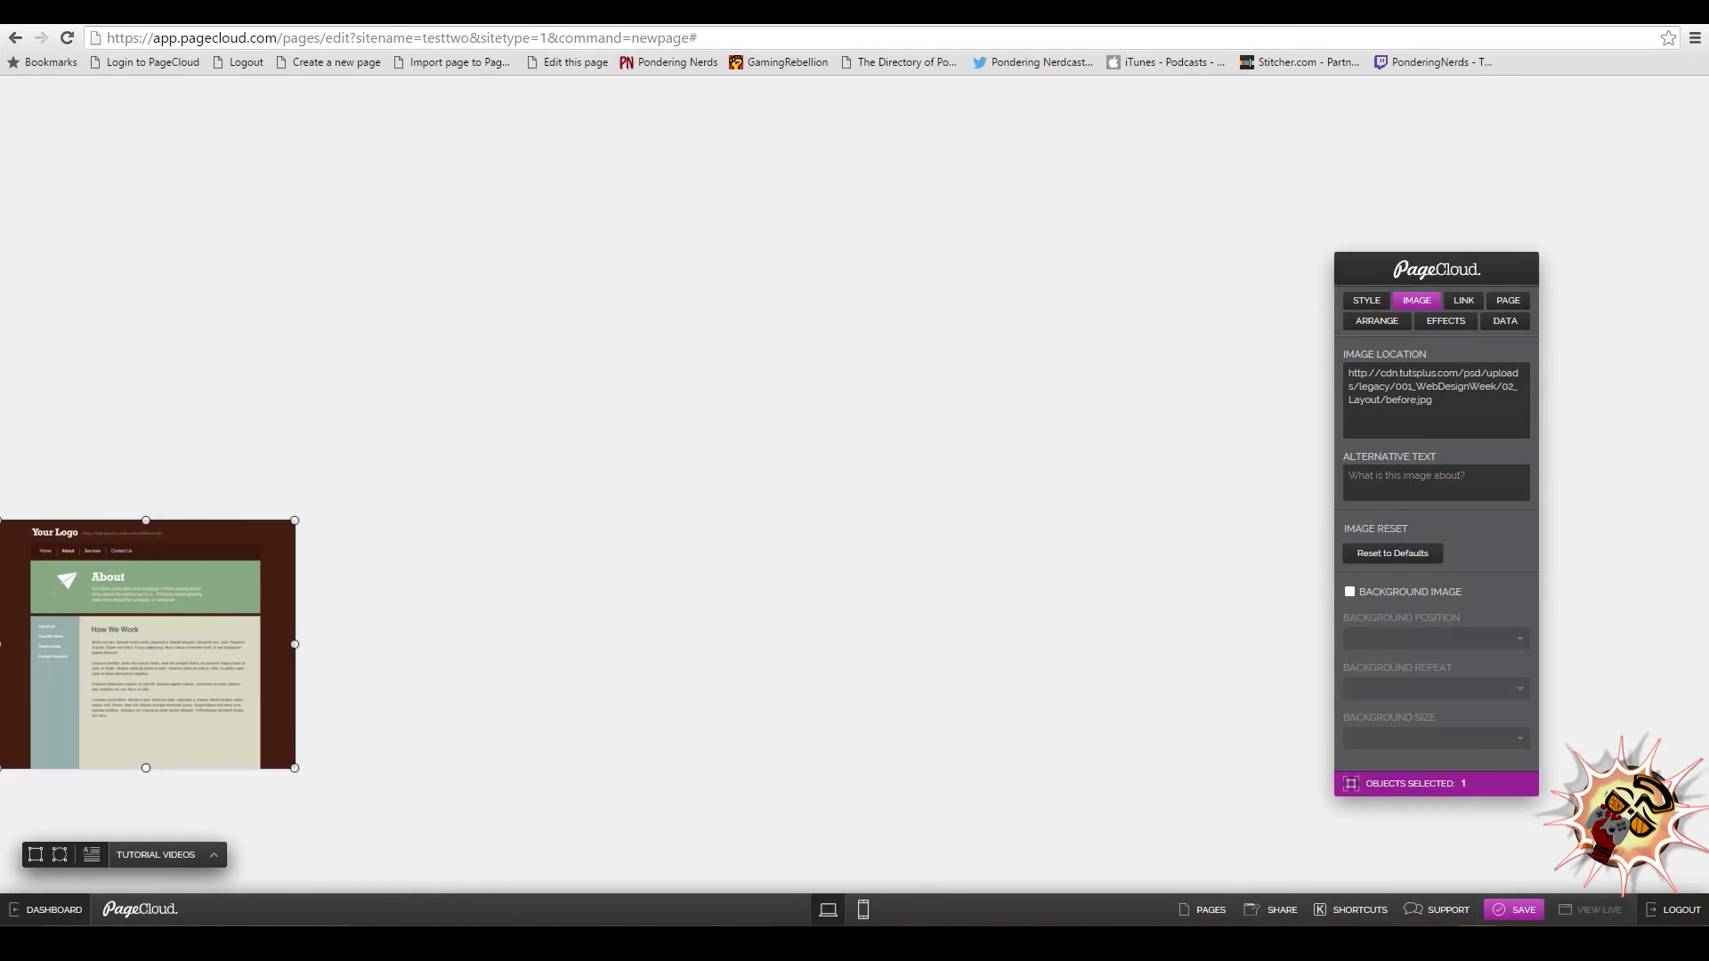
Set the window fill to a dark brown, HSL(0, 39%, 16%), leaving the visible page styles off.
left_click(1445, 320)
left_click(1510, 466)
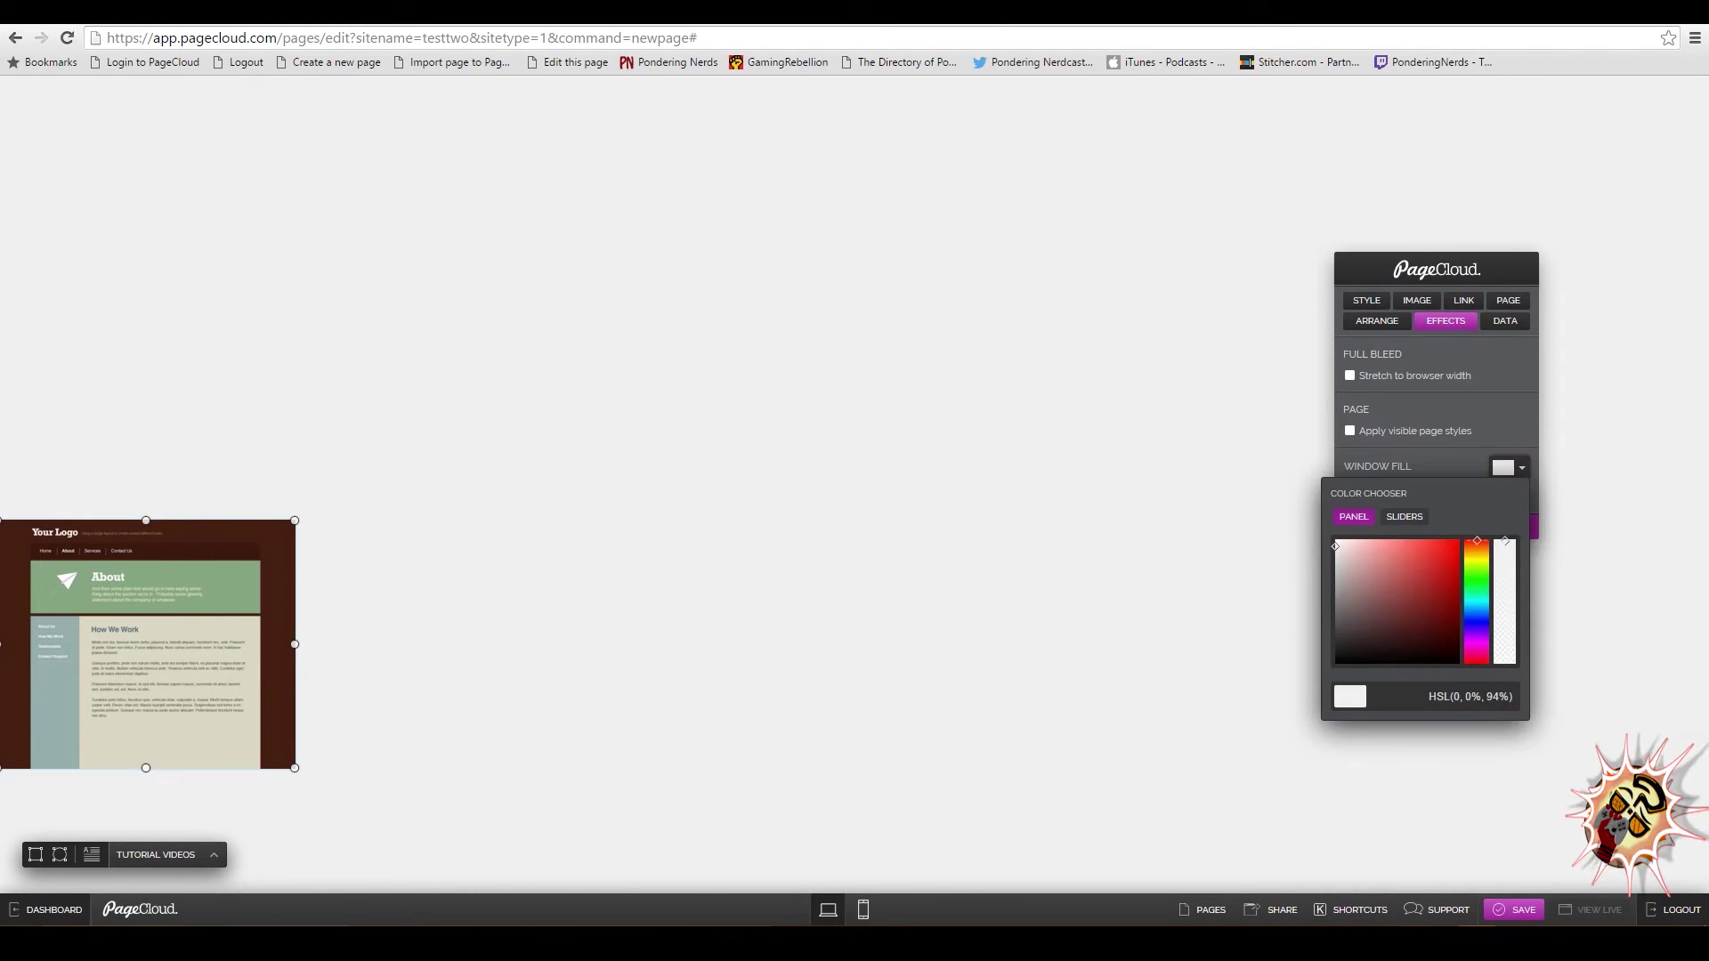
left_click(1428, 553)
left_click_drag(1429, 553, 1428, 623)
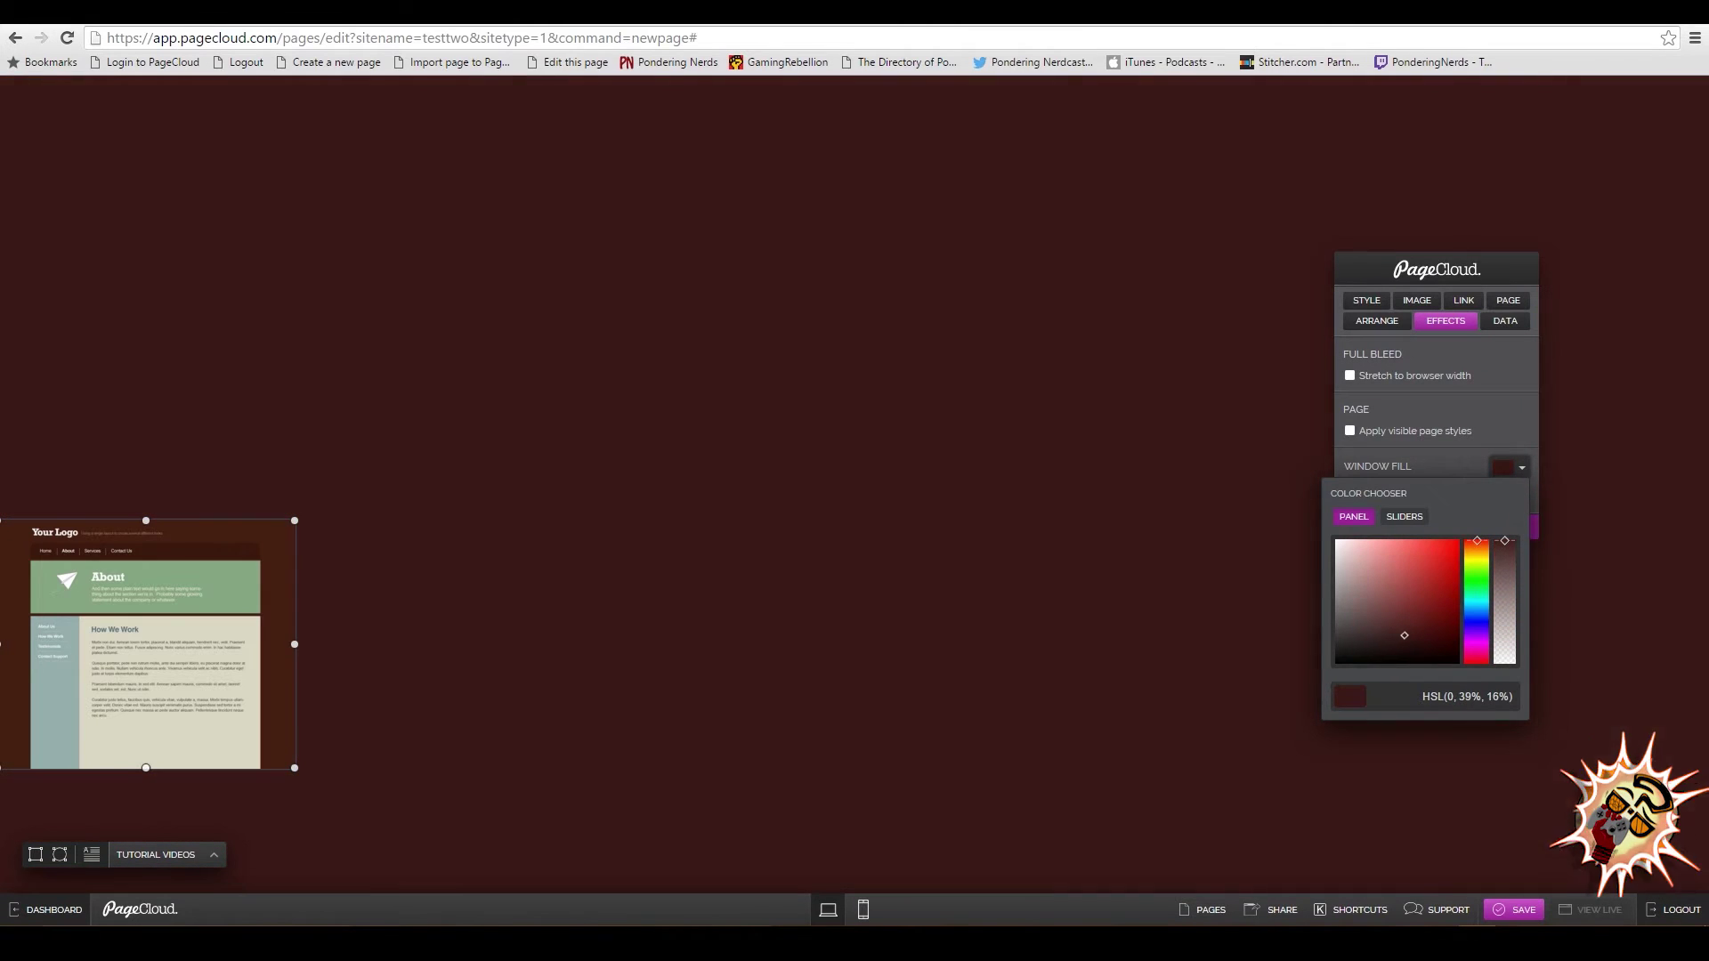
left_click(1350, 431)
left_click(1350, 430)
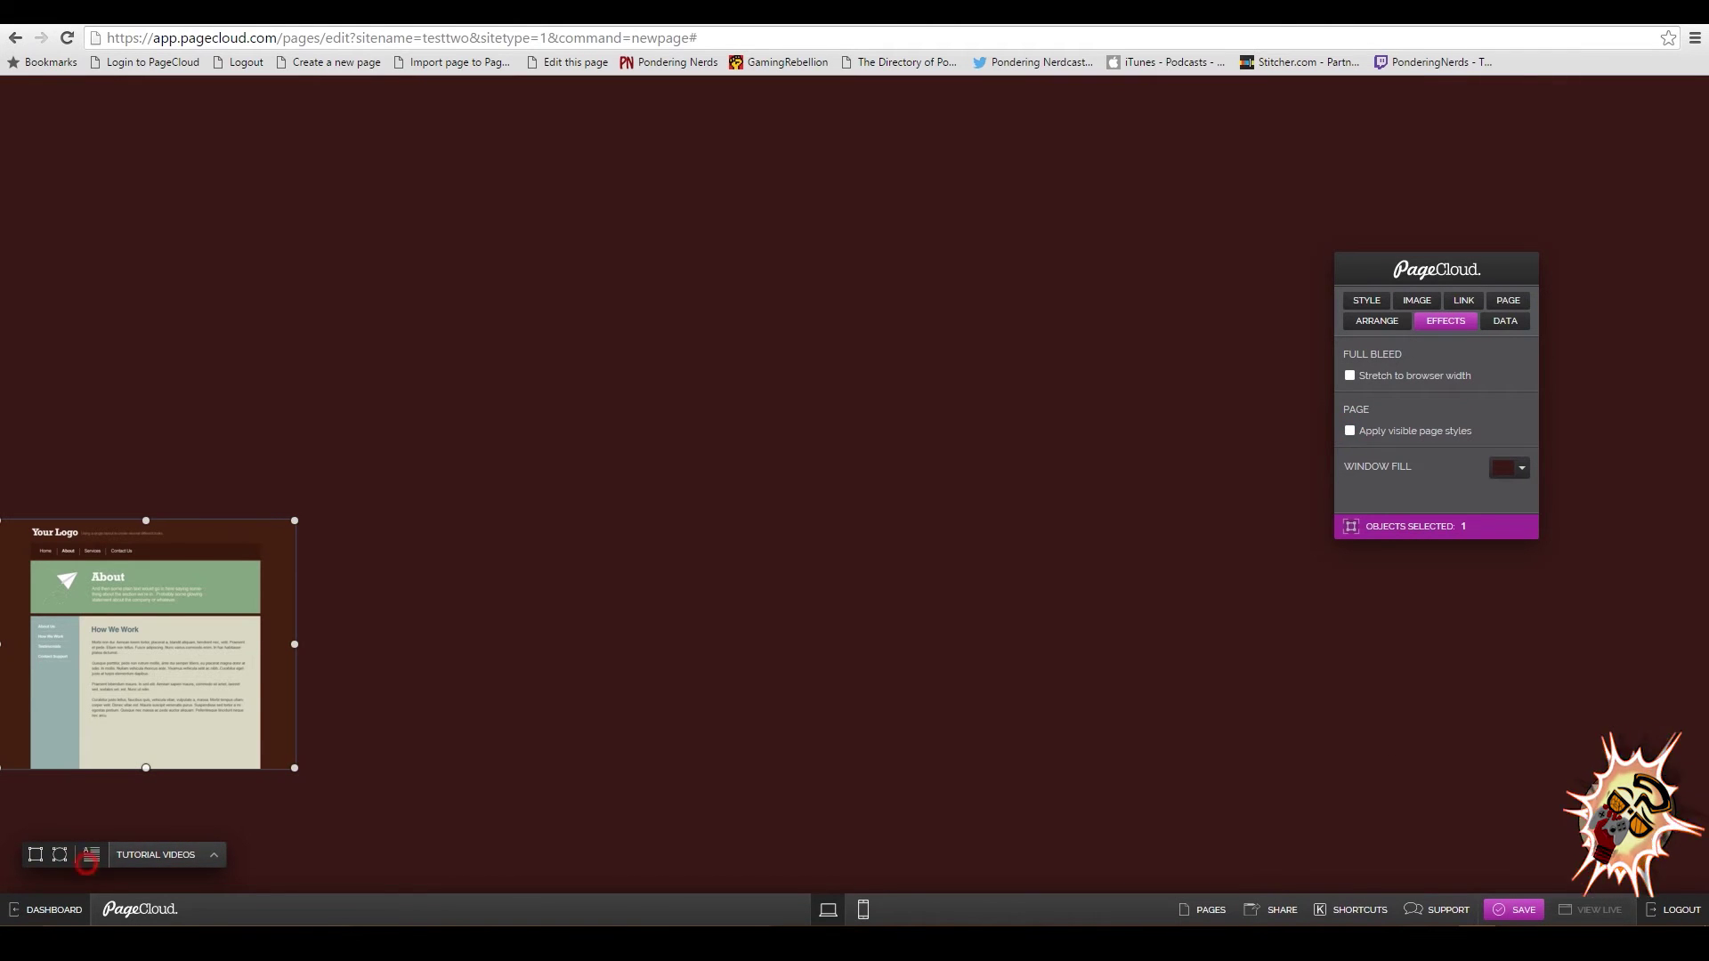
Add a text block to the page and replace all its sample text with Your Logo.
left_click(91, 855)
key("ctrl+a")
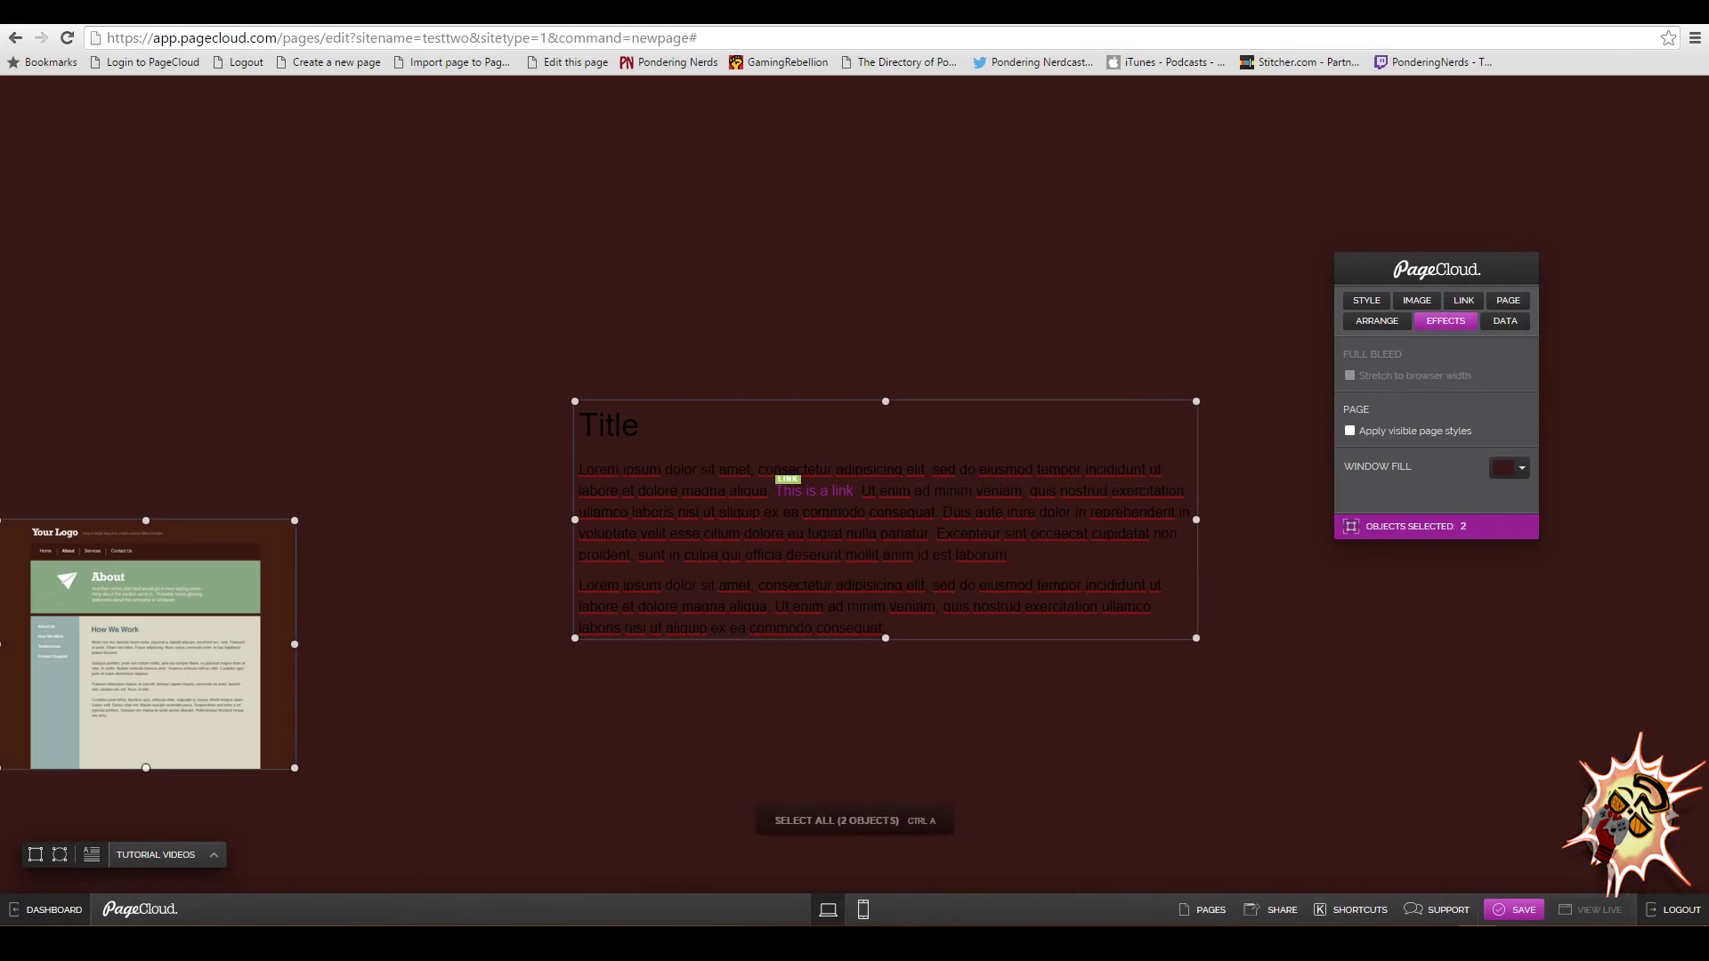
left_click_drag(798, 535, 801, 534)
double_click(802, 535)
key("ctrl+a")
key("Delete")
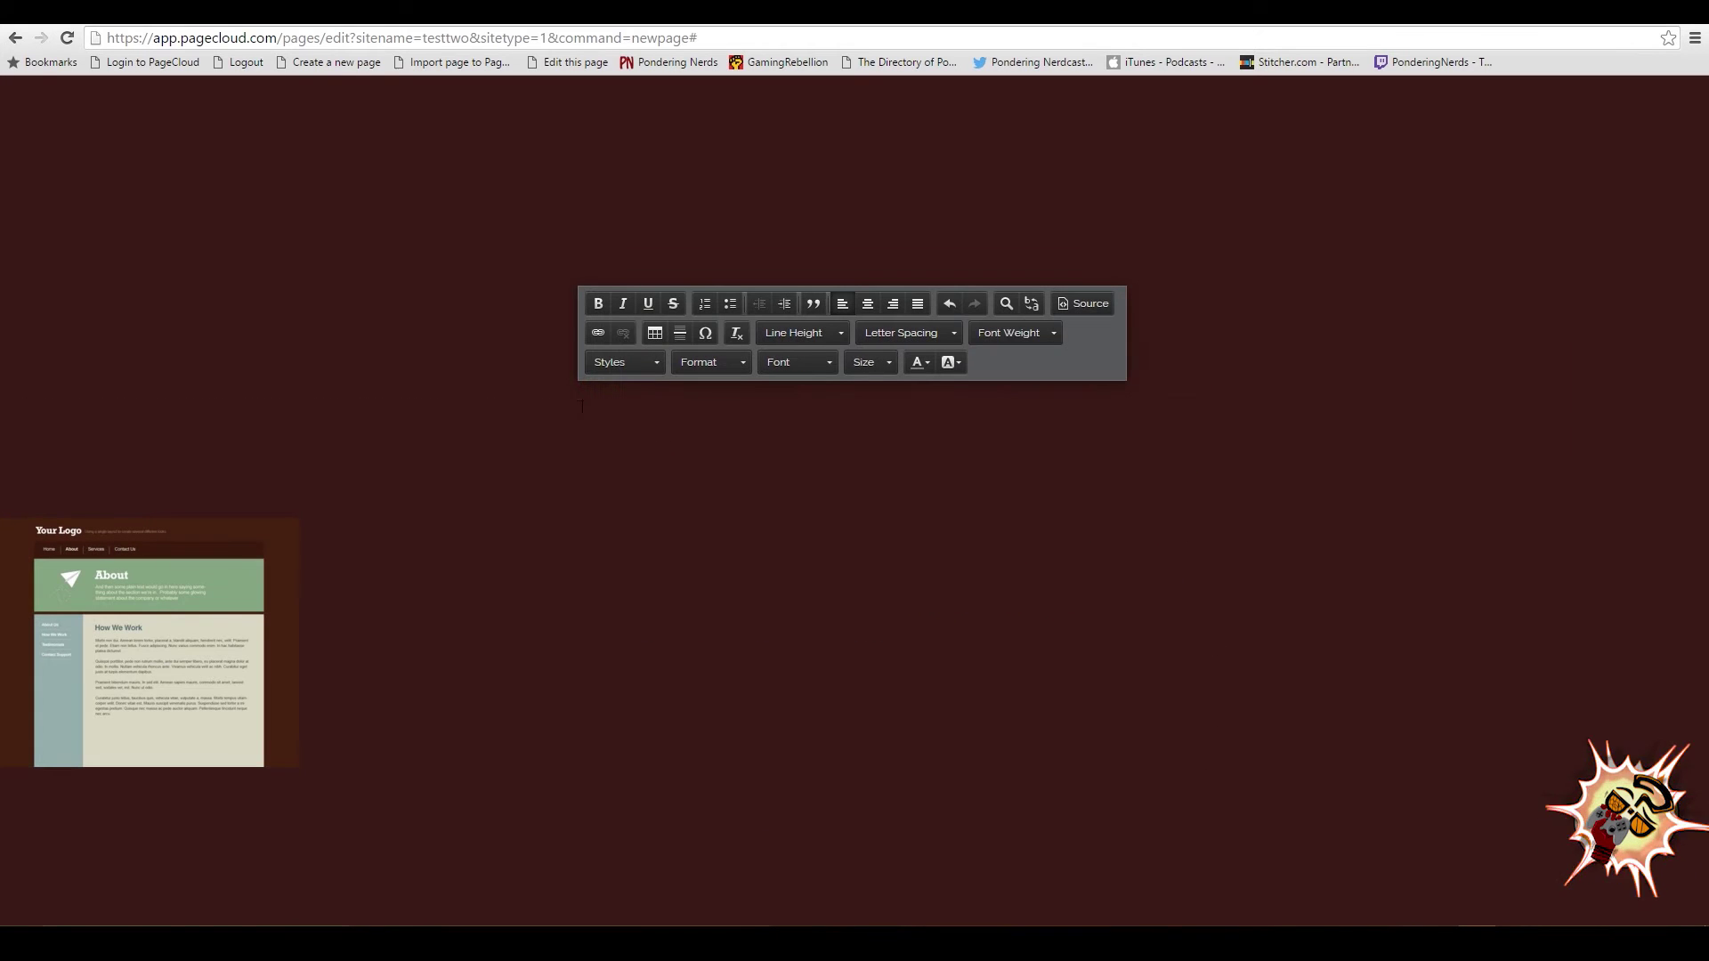
Format the Your Logo text in Georgia at 36px.
key("ctrl+a")
left_click(870, 362)
scroll(943, 454, "down", 5)
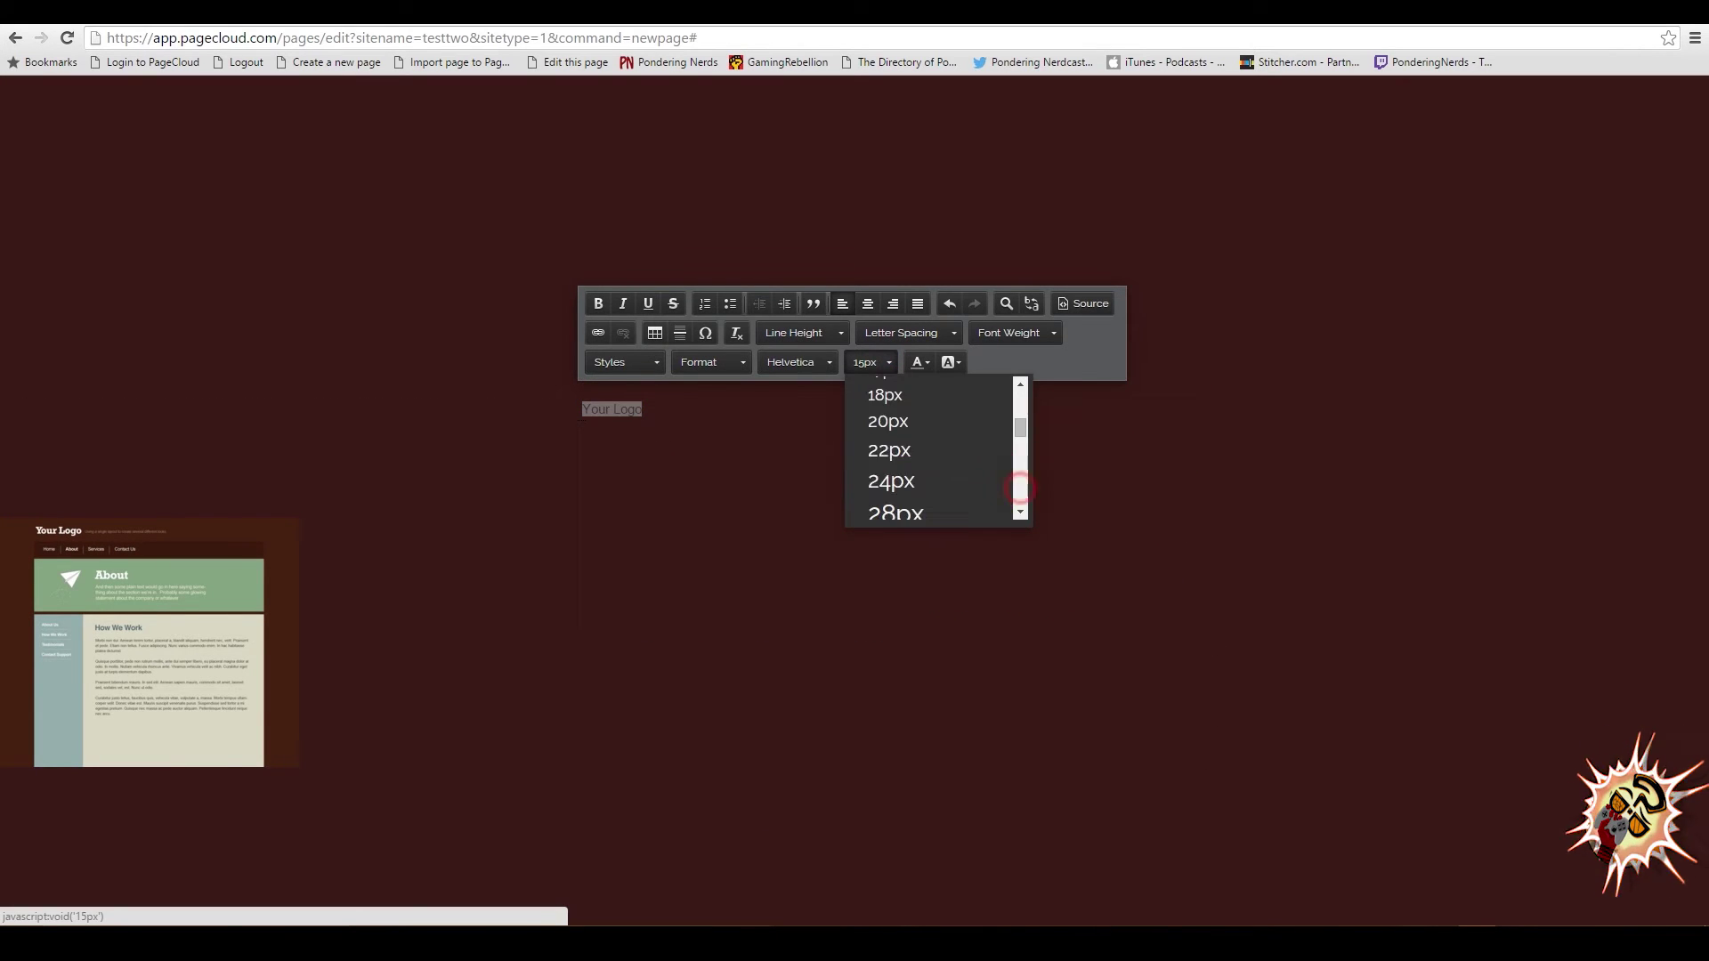
left_click(944, 454)
left_click(797, 362)
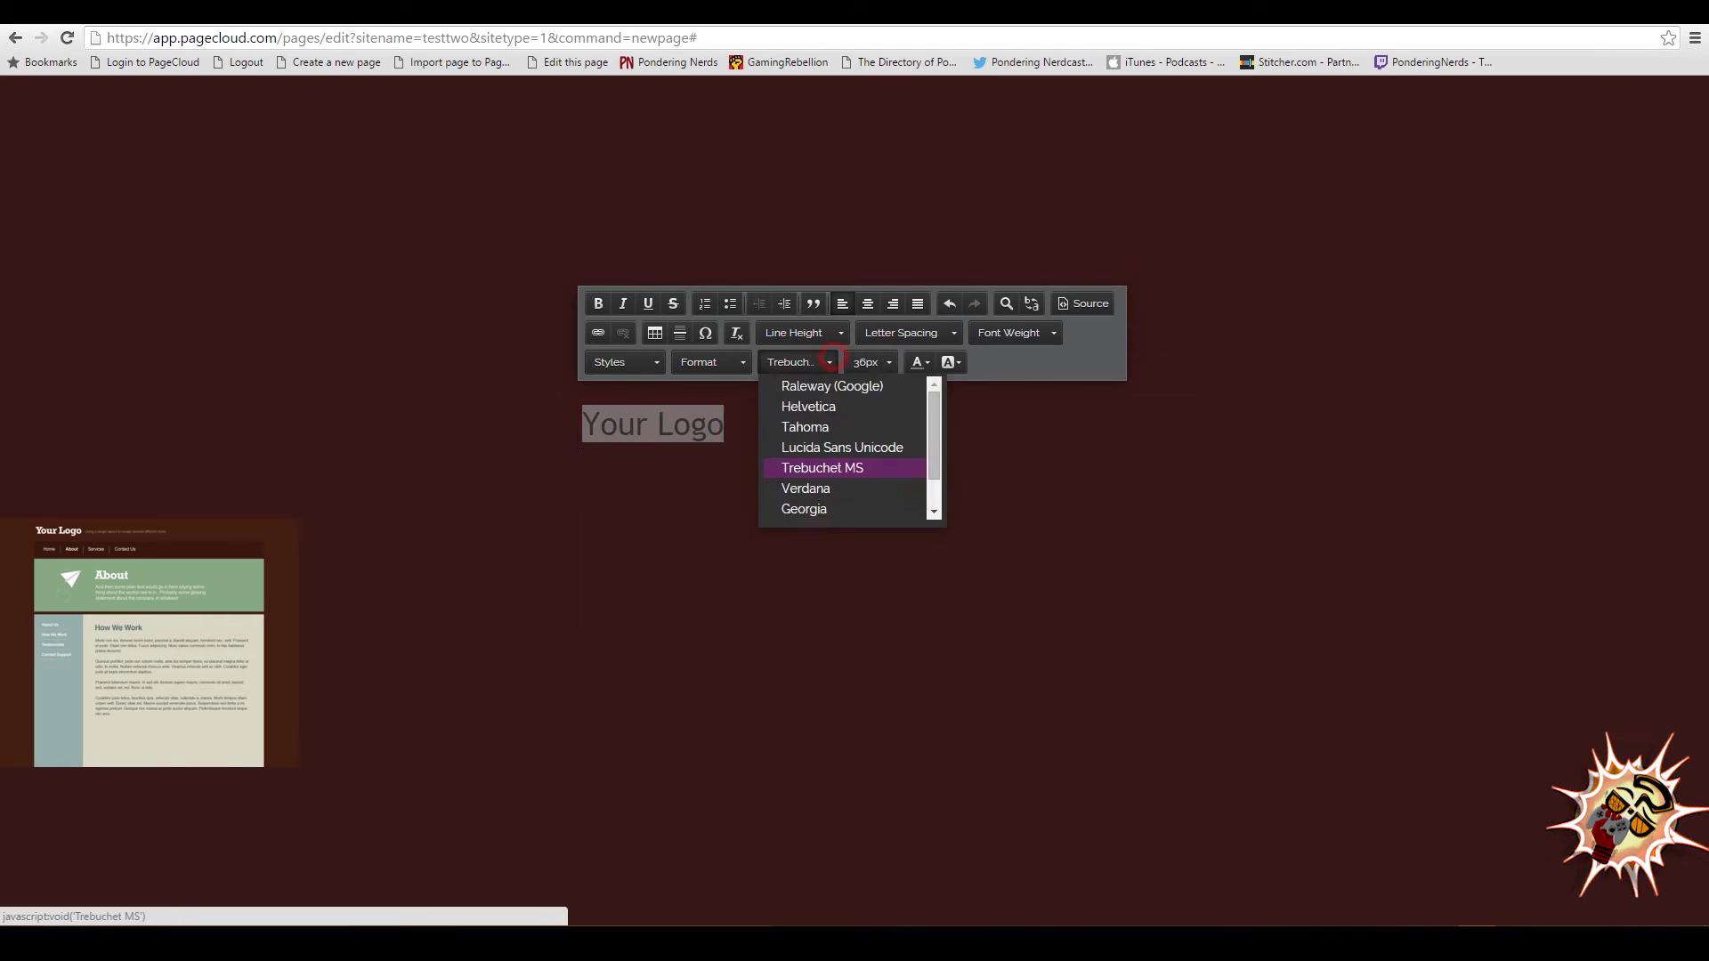
scroll(792, 465, "down", 1)
left_click(793, 465)
left_click(507, 612)
Colour the Your Logo text white and move its text block to the upper left of the page.
double_click(740, 431)
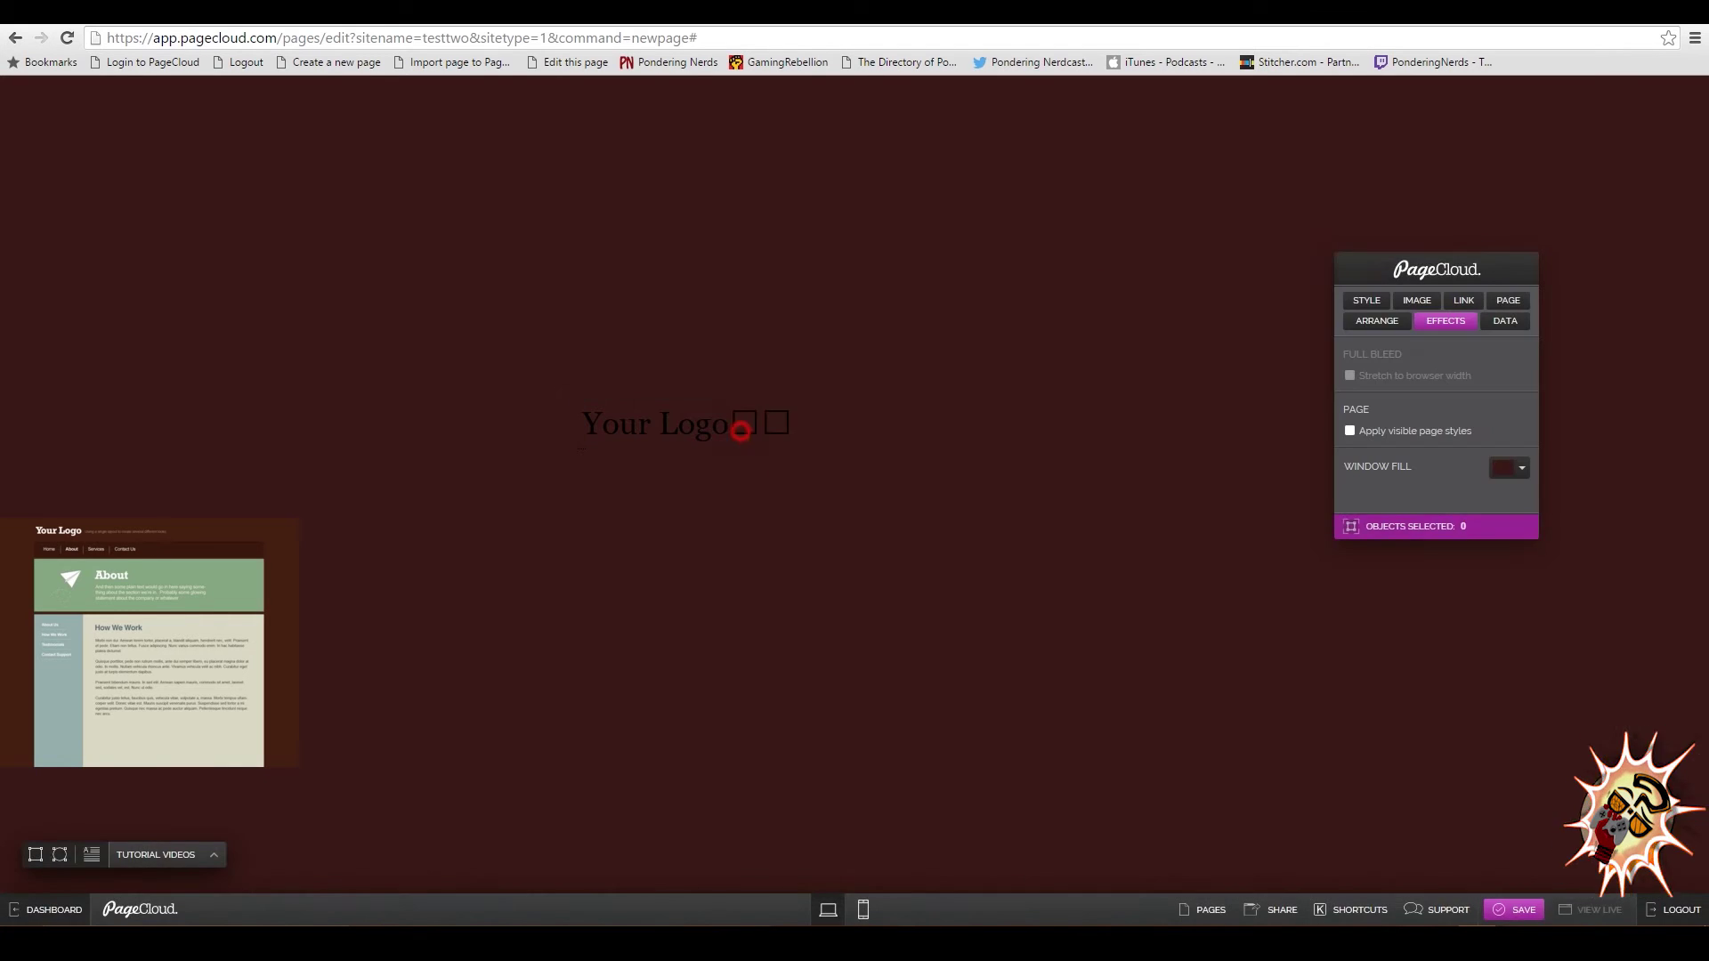
key("ctrl+a")
left_click(951, 362)
left_click(919, 363)
left_click(1015, 439)
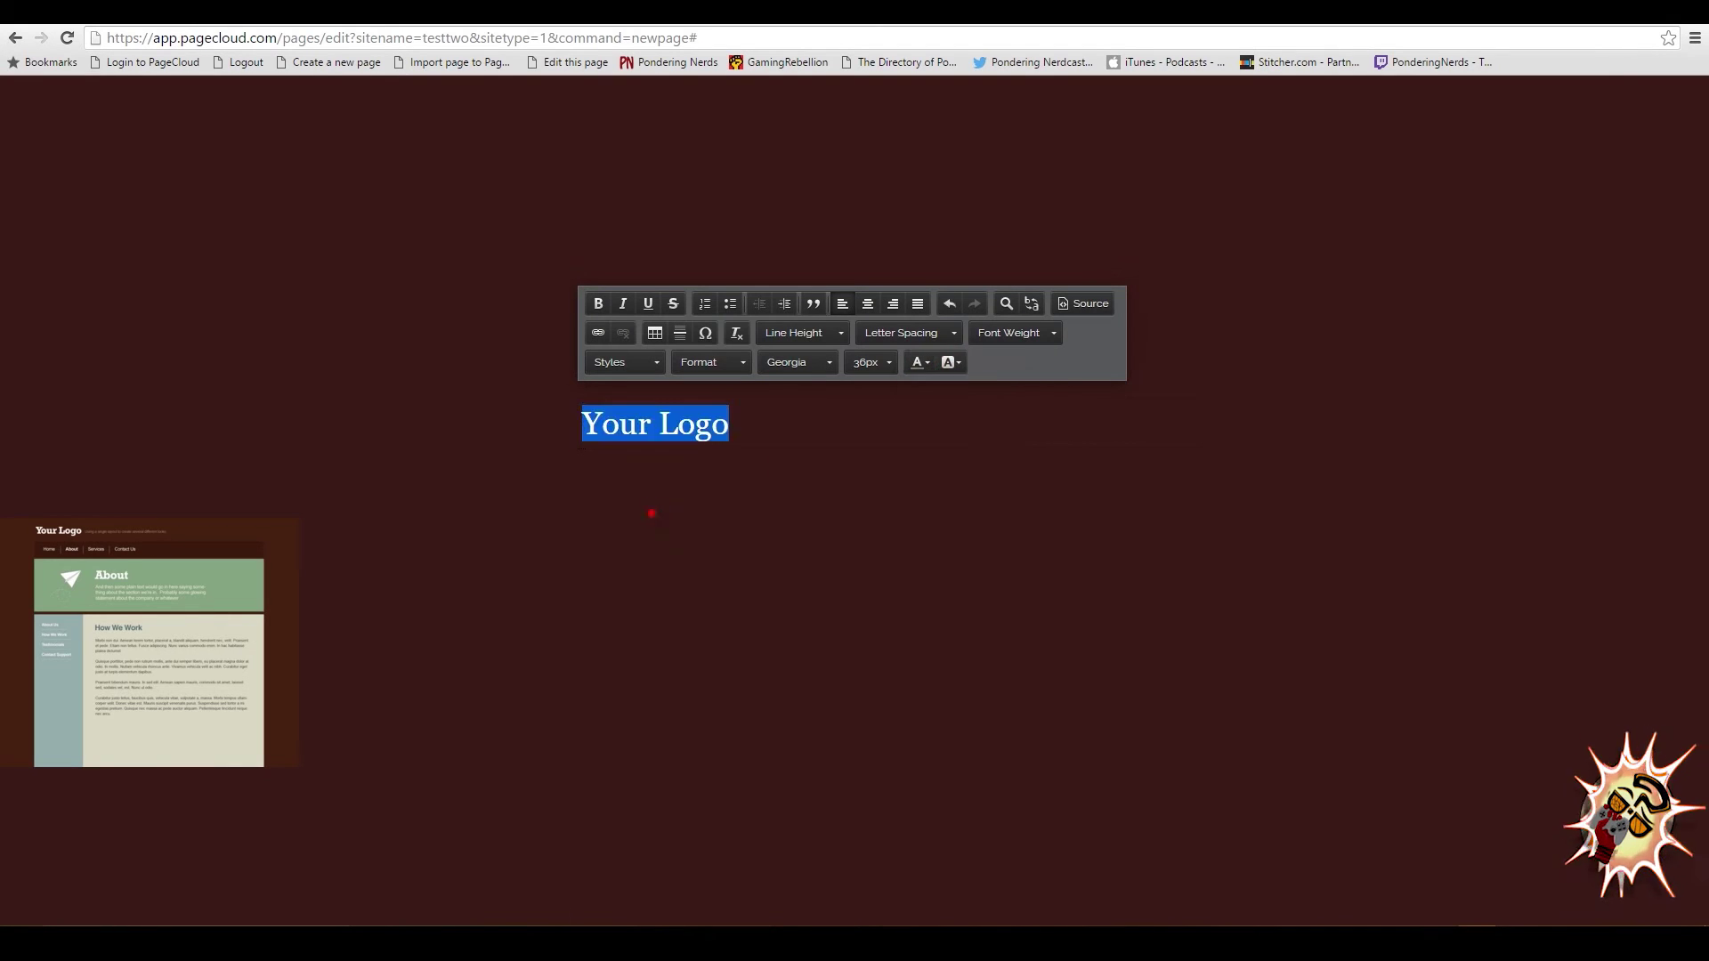
left_click(651, 513)
left_click_drag(1199, 423, 418, 129)
key("Escape")
Add a text block, replace its sample text with Change some bla bla bla, and colour it white.
key("t")
double_click(721, 489)
key("ctrl+a")
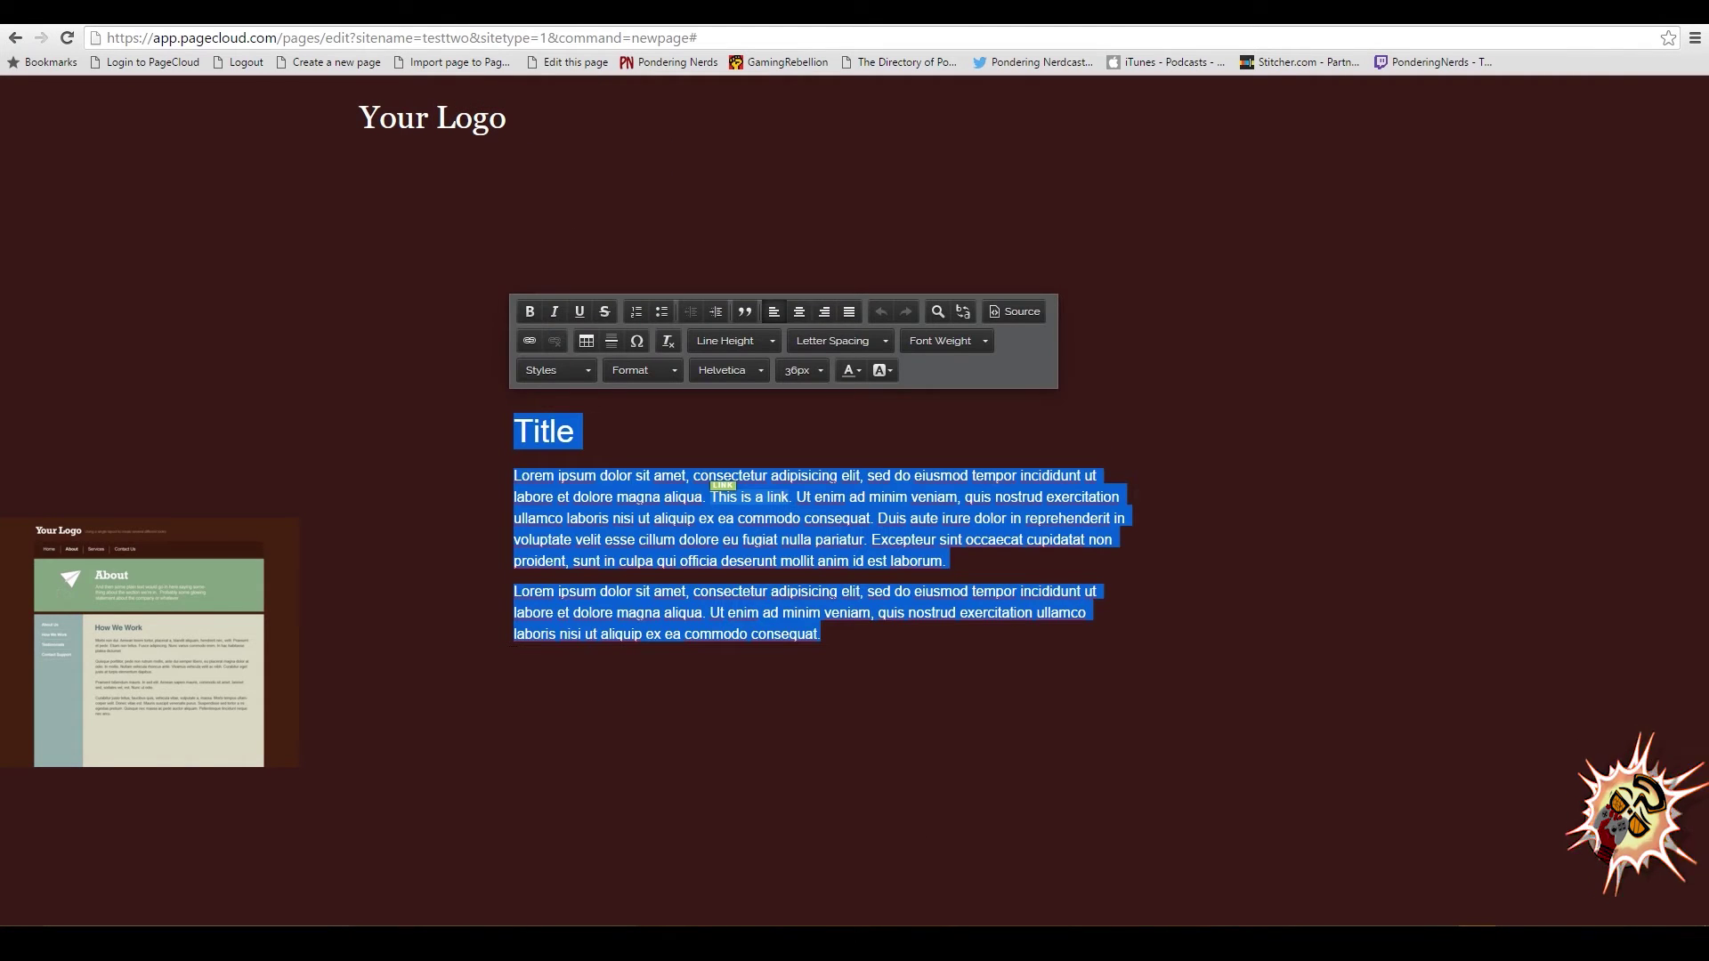
type("Change some bla bla bla")
key("ctrl+a")
left_click(855, 371)
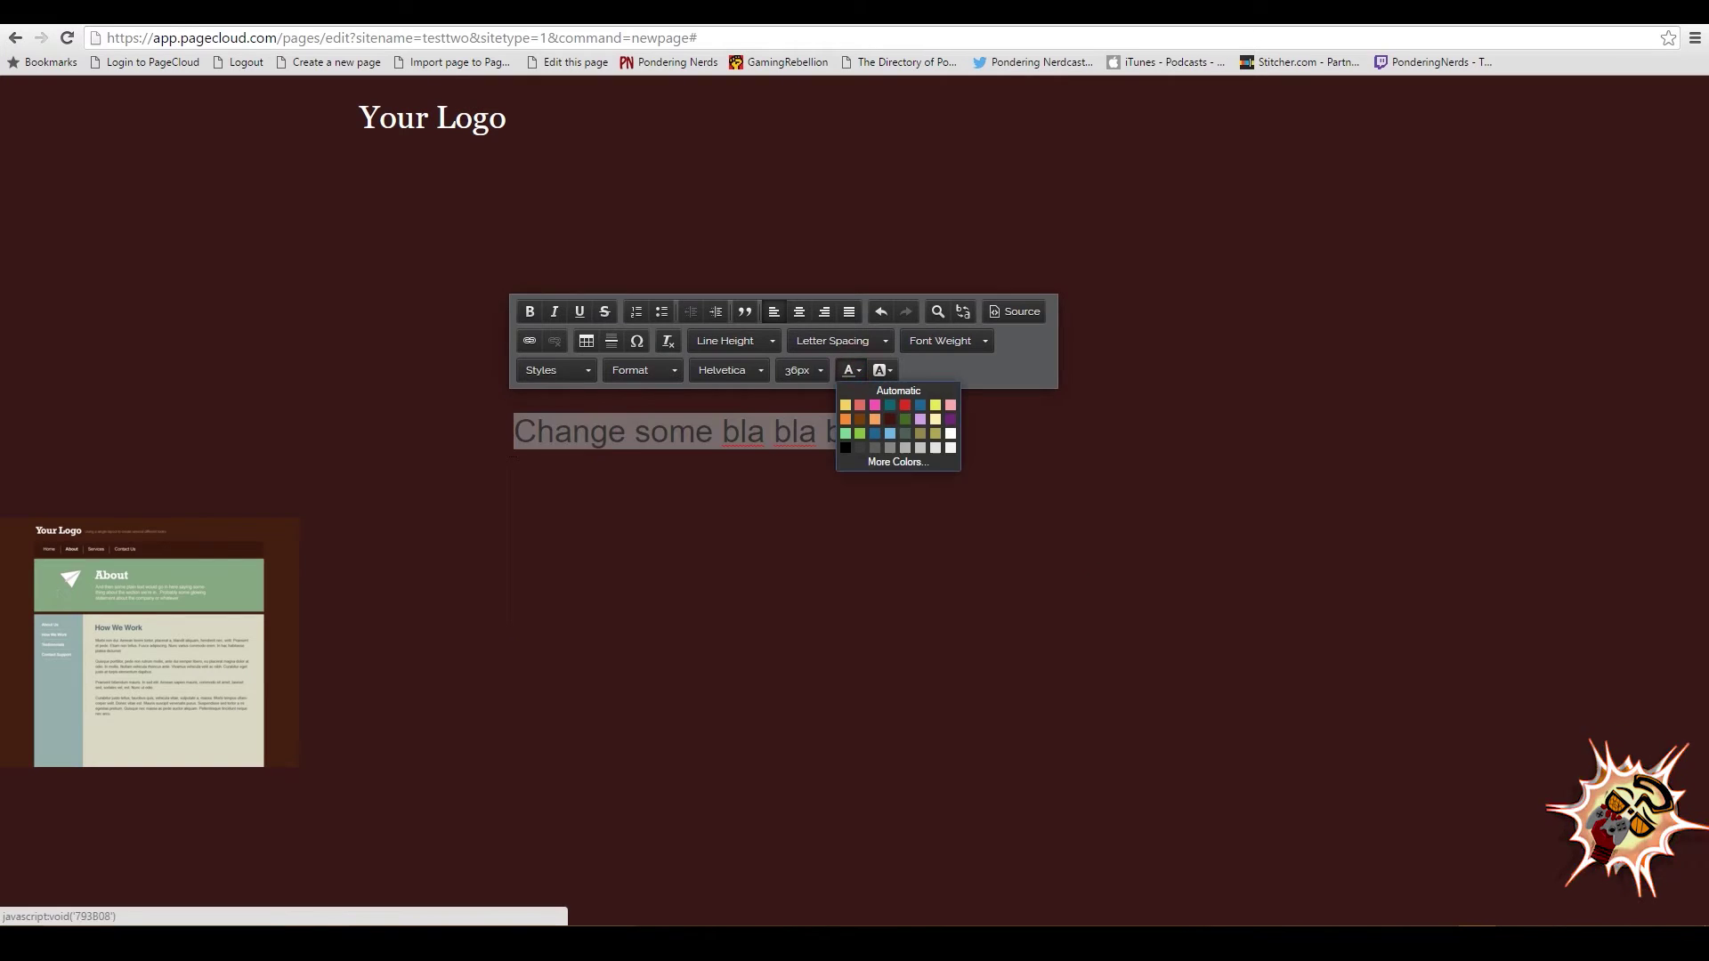
left_click(951, 433)
Set the Change some bla bla bla text to 18px and place its block beside the Your Logo text.
left_click(801, 370)
left_click(821, 450)
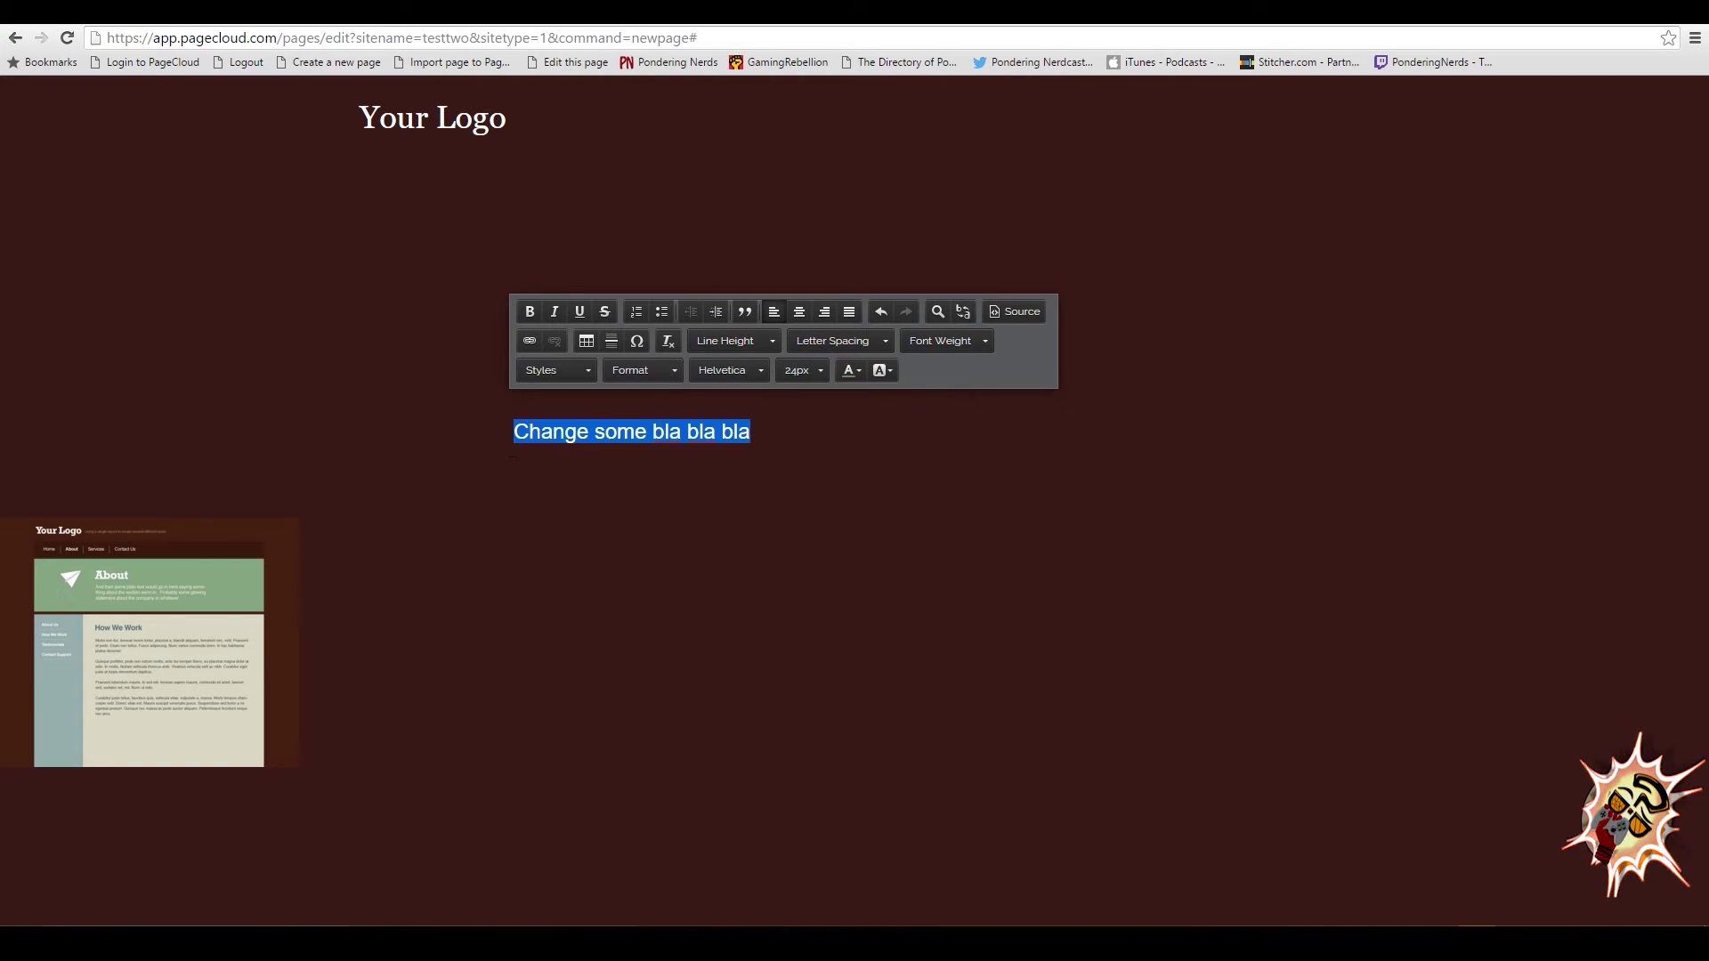
left_click(802, 371)
left_click(816, 393)
key("Escape")
left_click_drag(743, 432, 761, 119)
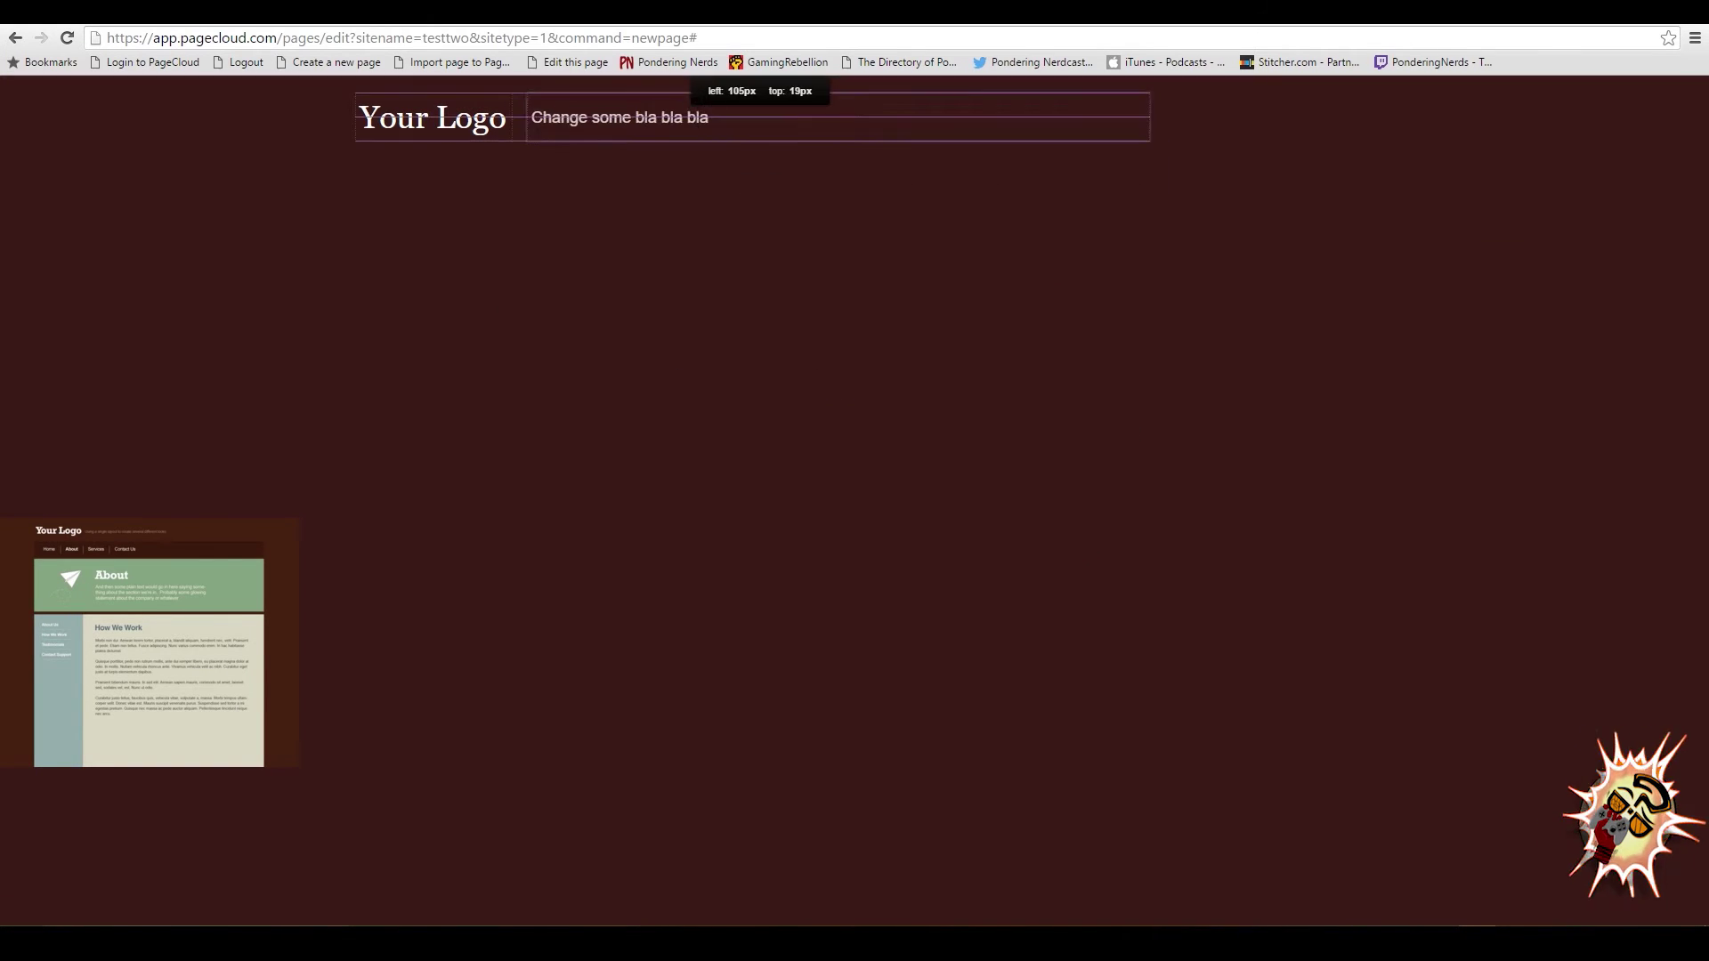
left_click_drag(649, 117, 649, 119)
Make the Change some bla bla bla text beside the logo slightly smaller.
double_click(619, 120)
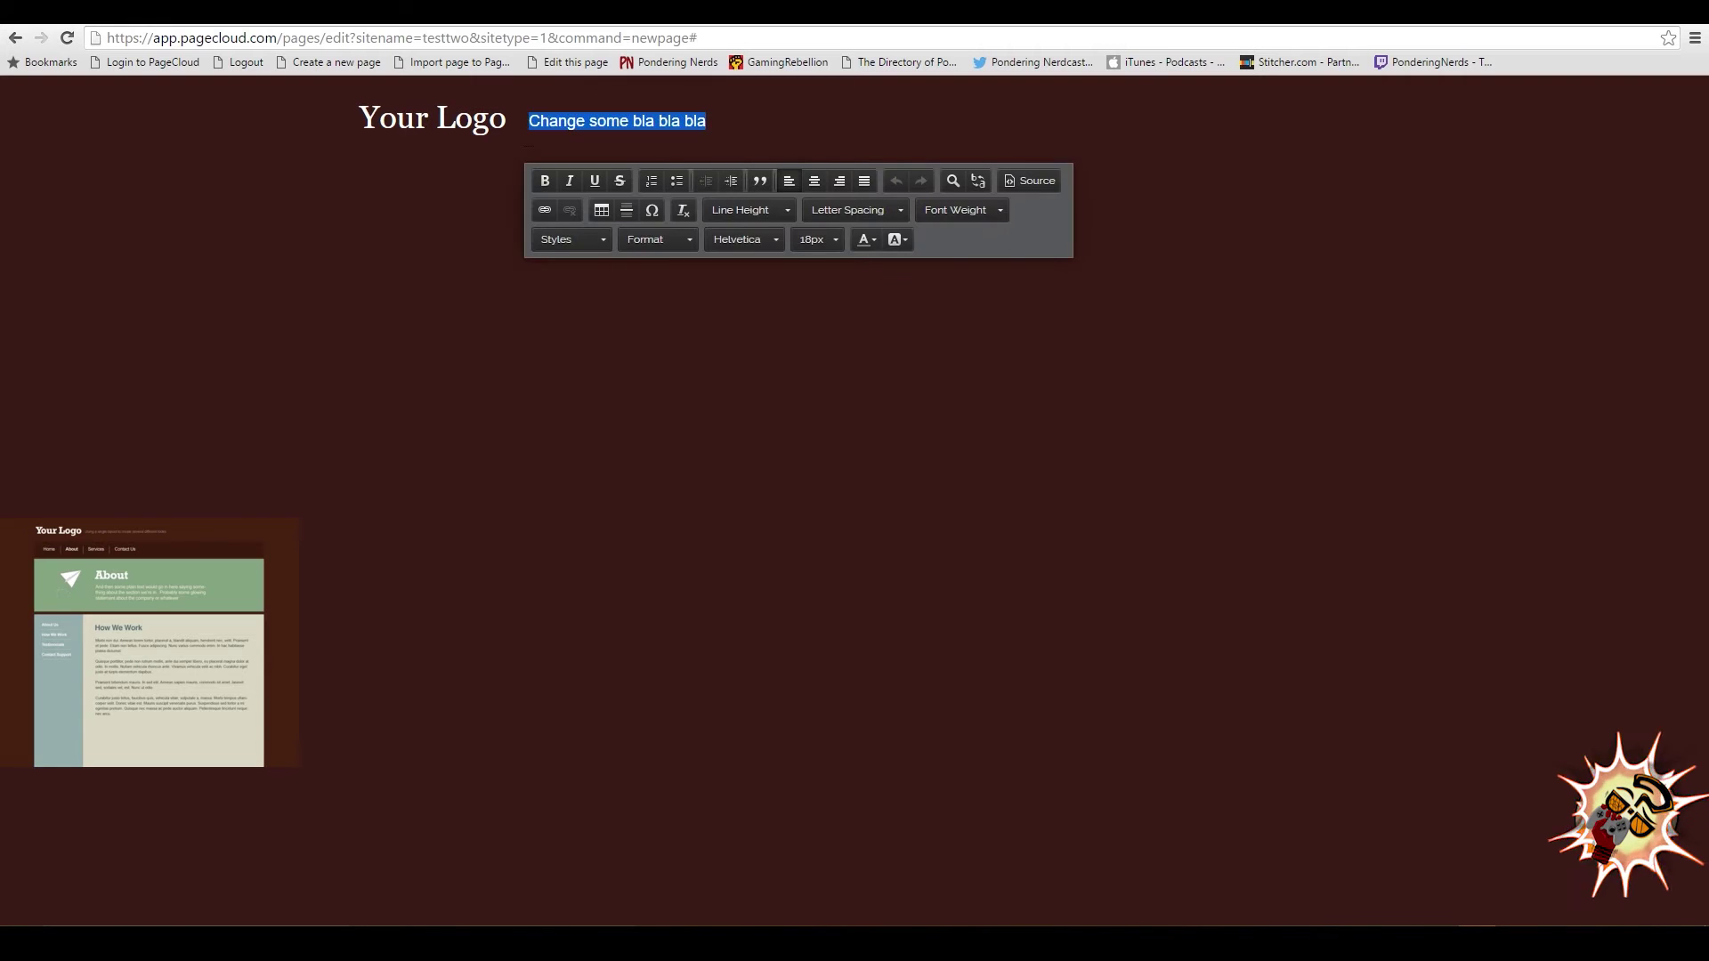
left_click(817, 240)
left_click(868, 282)
Add another text block and replace all its sample text with Home.
key("ctrl+a")
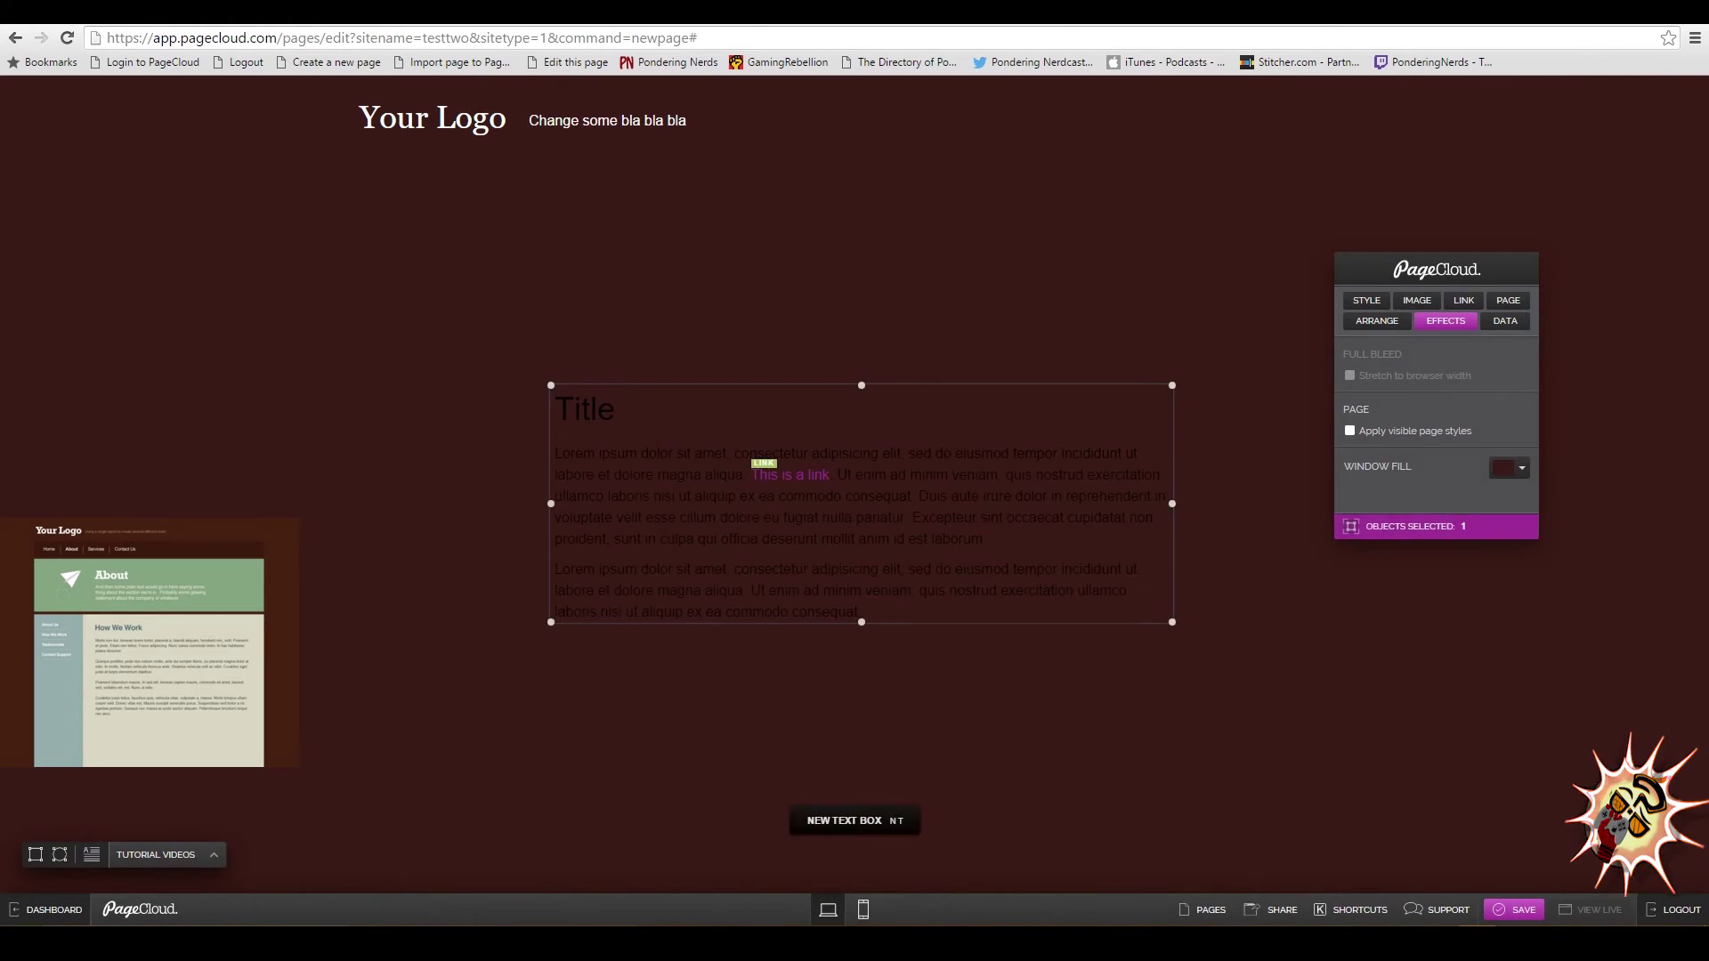
left_click(1104, 501)
double_click(1068, 518)
key("ctrl+a")
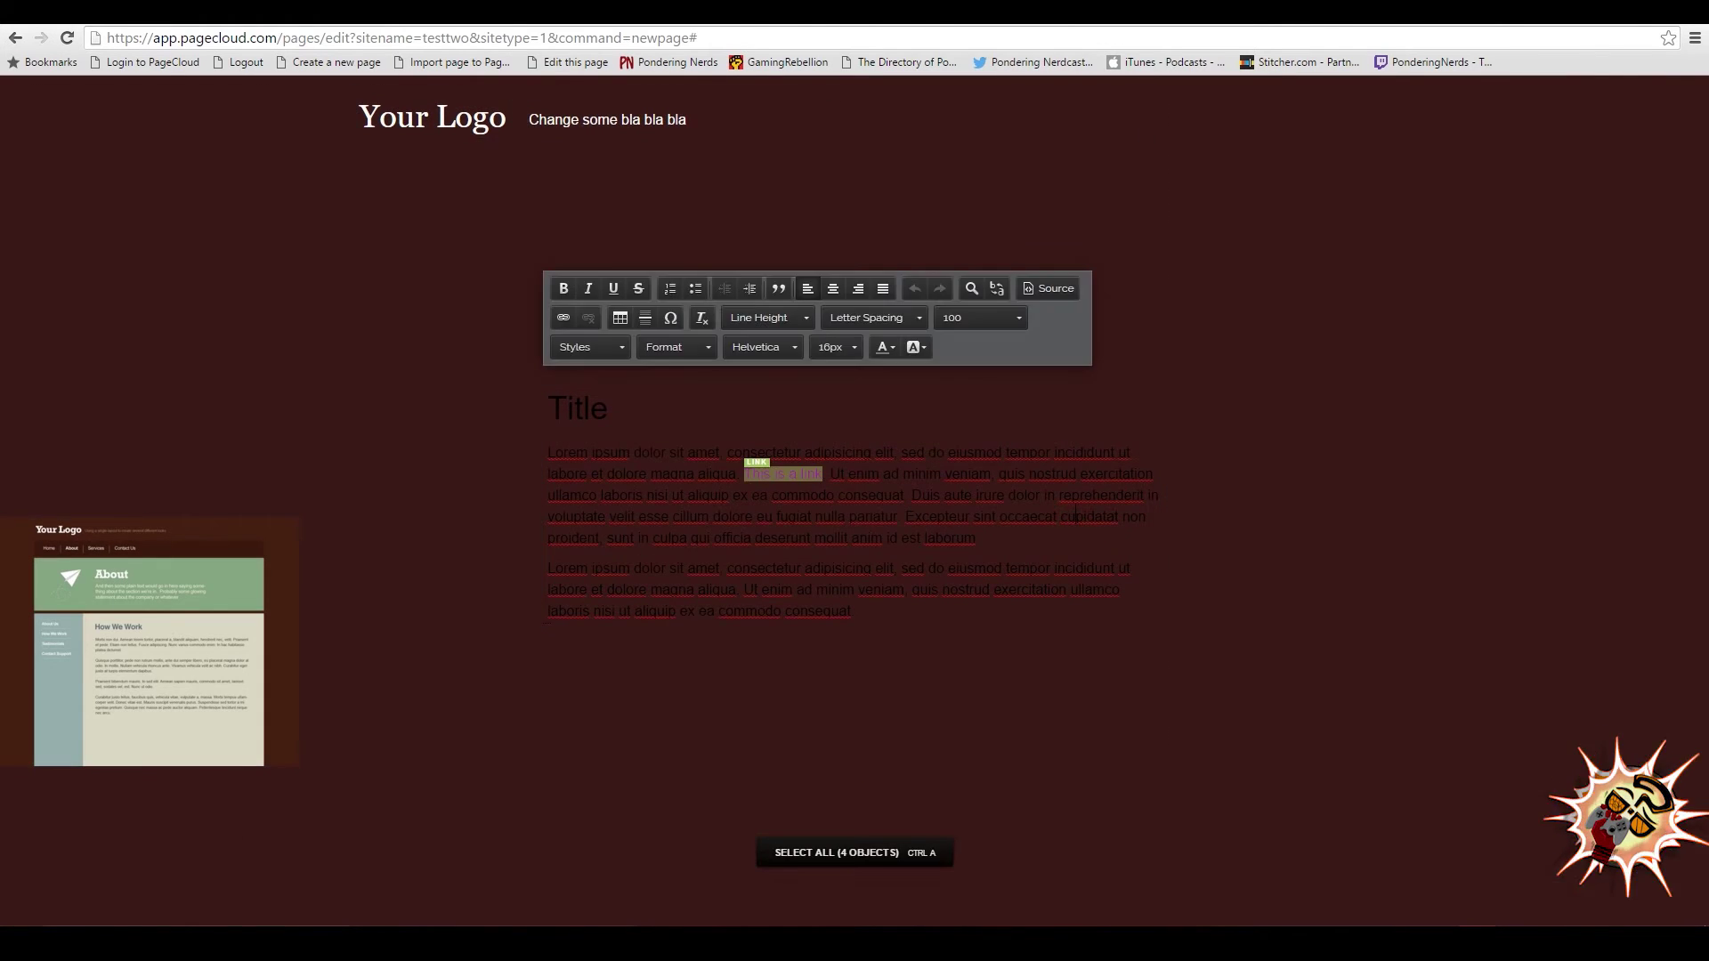
type("Home")
key("ctrl+a")
Format the Home text as Heading 1 at 28px.
left_click(667, 347)
left_click(730, 438)
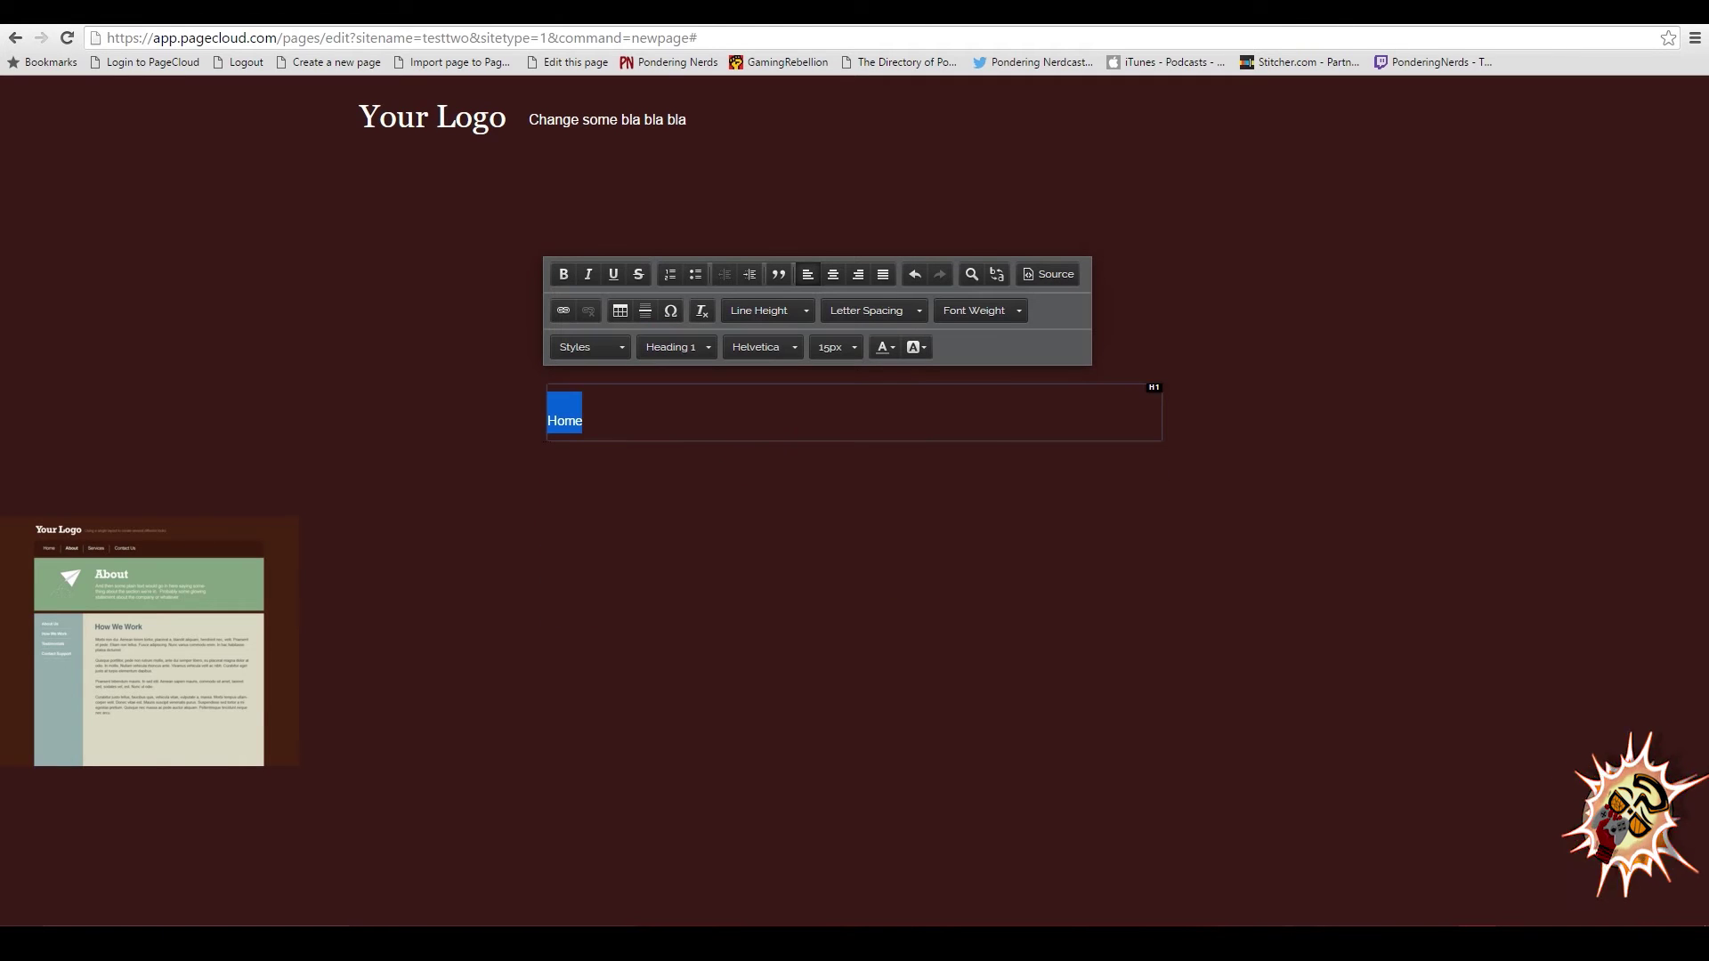
left_click(837, 348)
scroll(895, 481, "down", 3)
left_click(851, 488)
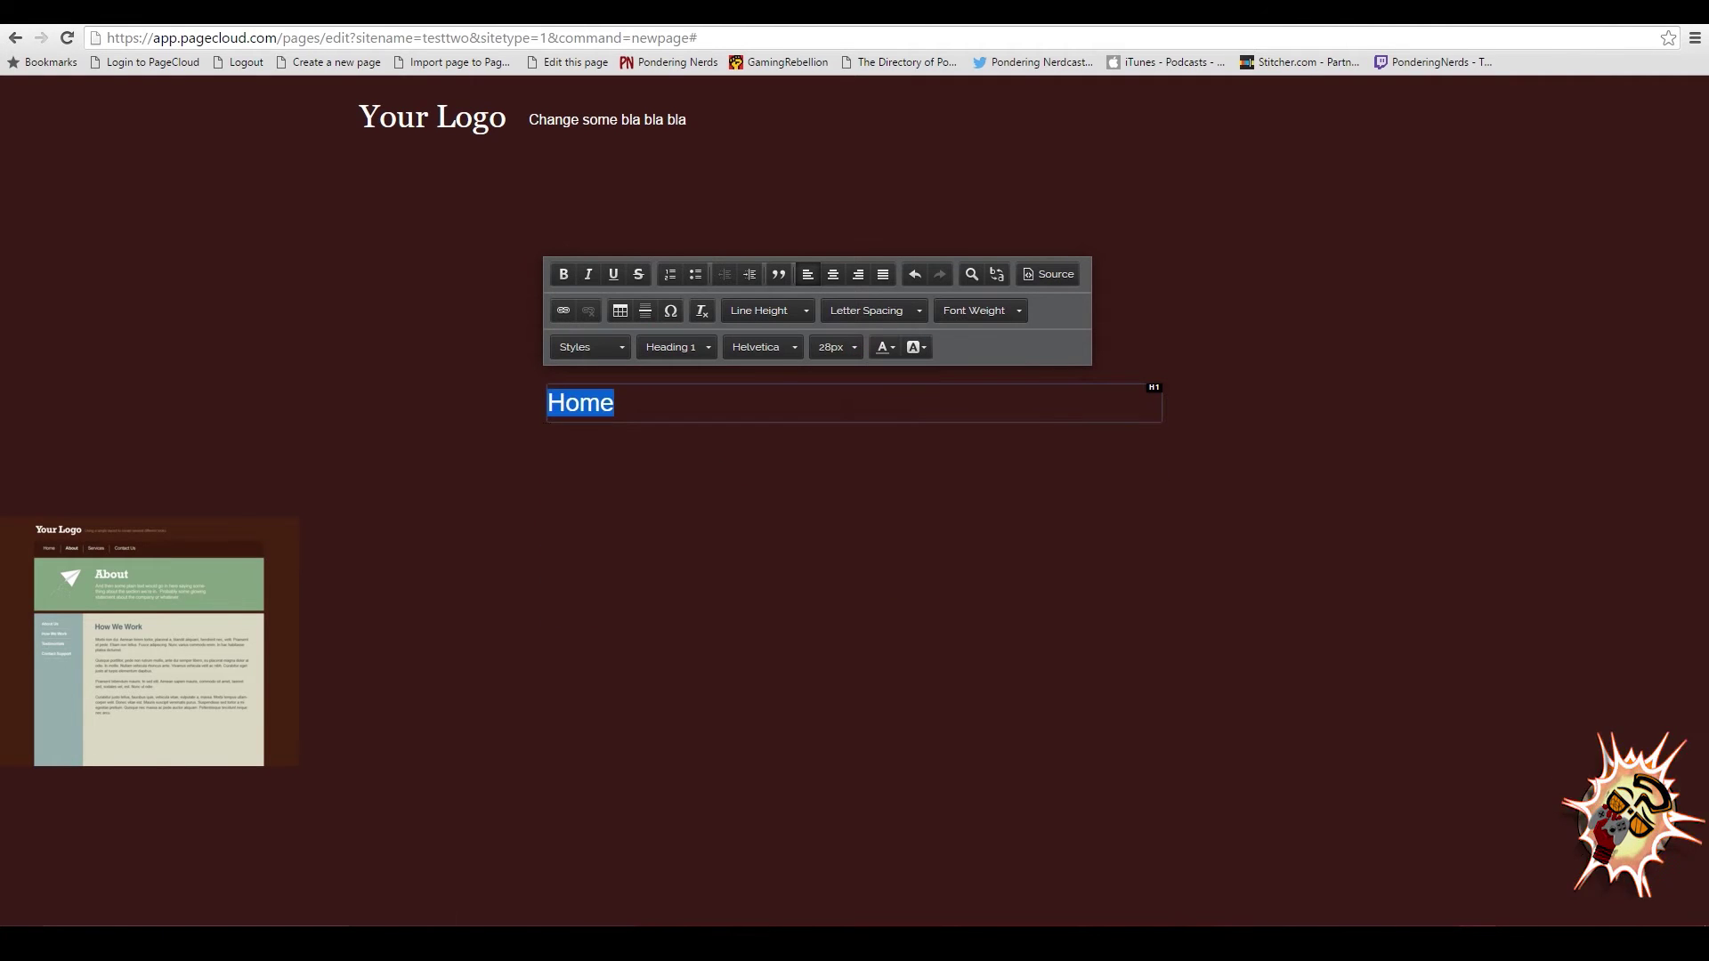
left_click(923, 467)
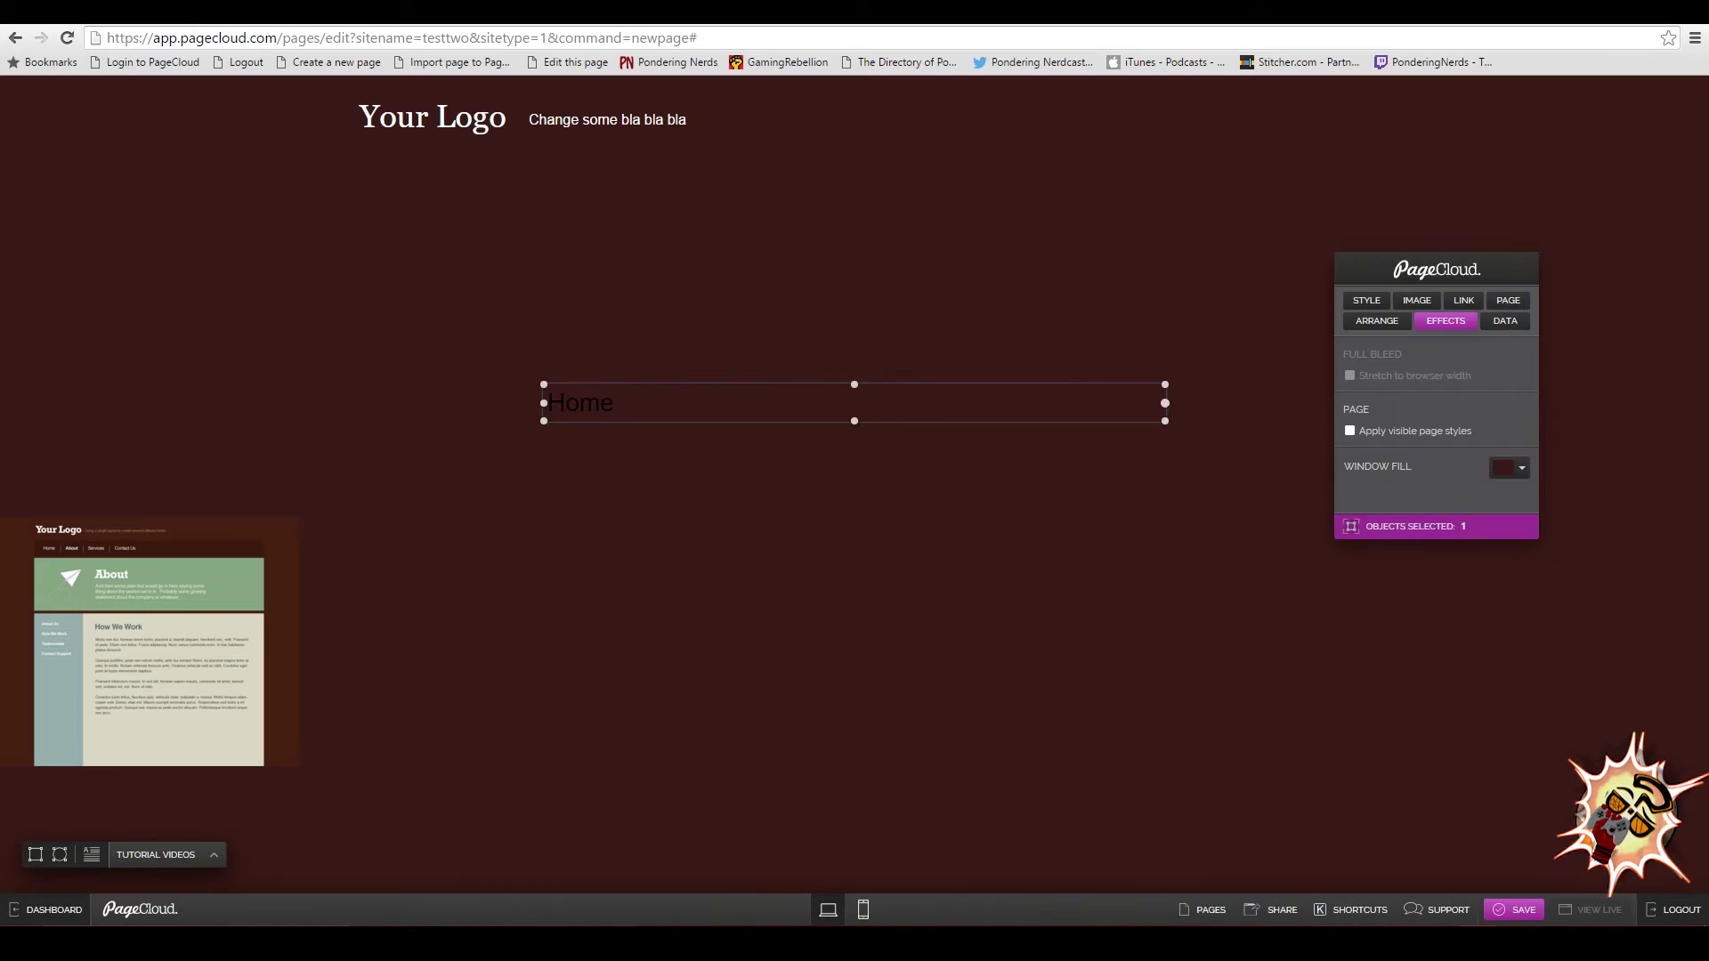
Fit the Home text block around its word beneath Your Logo and colour its text white.
left_click_drag(1161, 403, 434, 181)
double_click(432, 182)
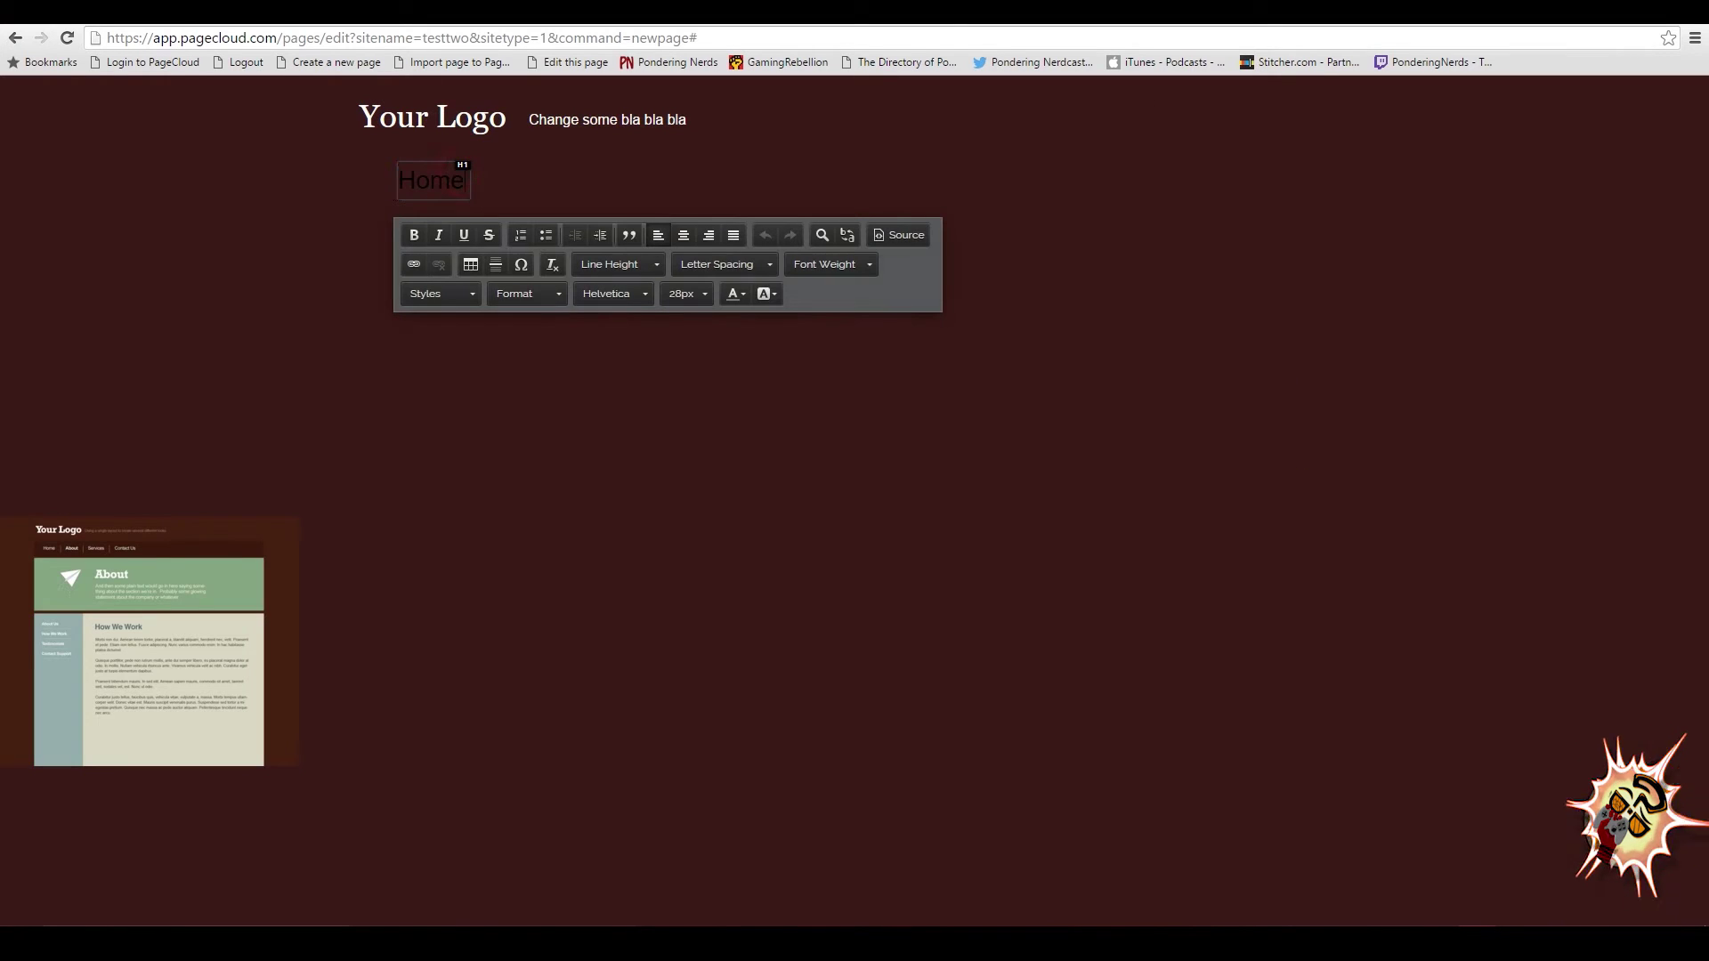
left_click(735, 293)
left_click(831, 374)
left_click(461, 383)
Try to duplicate the Home text block by copying it, and return the block to its place beneath Your Logo.
key("ctrl+c")
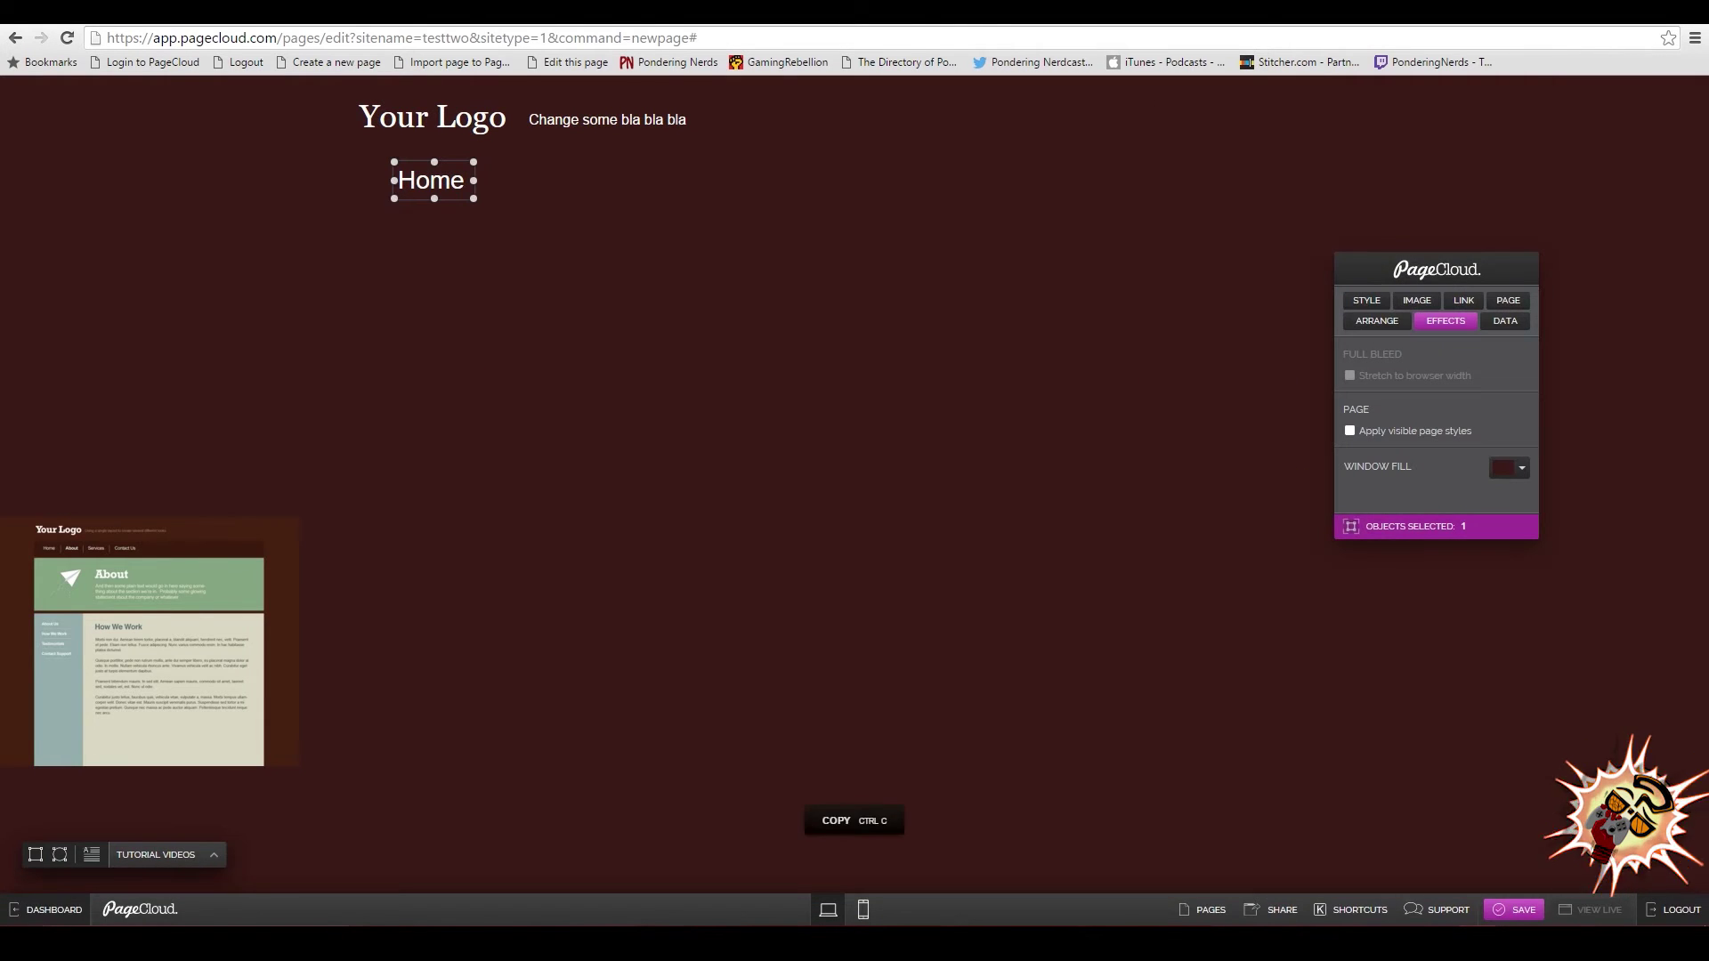
left_click(443, 282)
left_click(422, 180)
key("ctrl+c")
key("Escape")
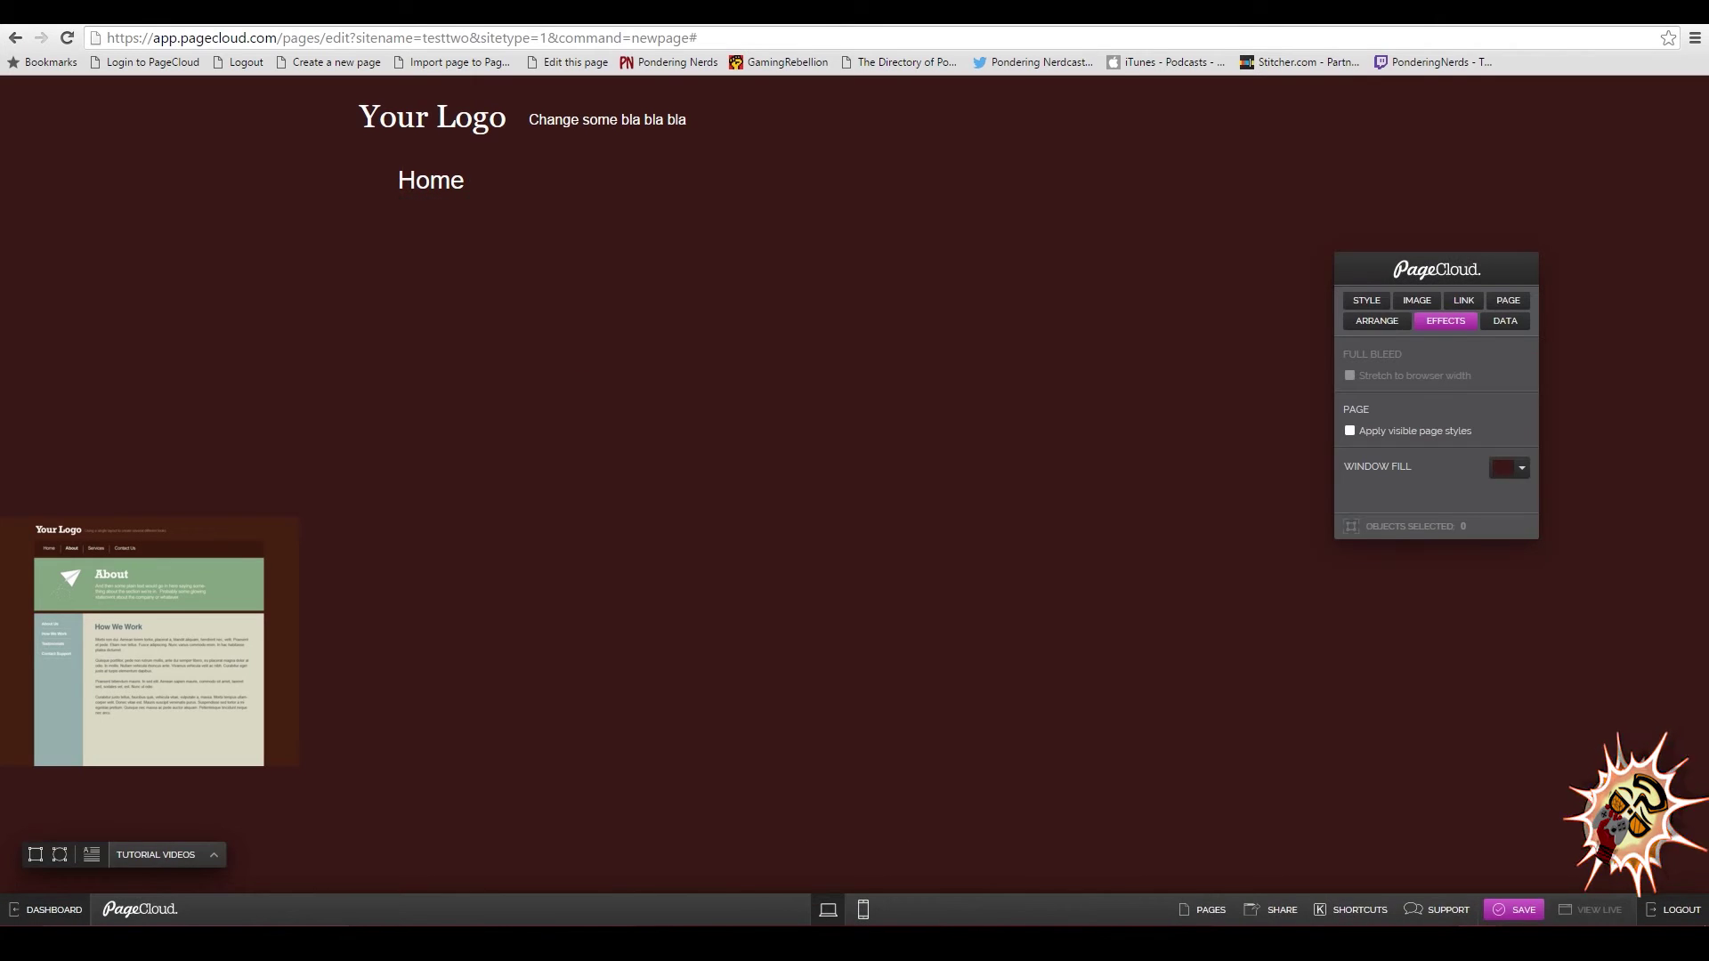
left_click_drag(431, 180, 639, 354)
key("ctrl+c")
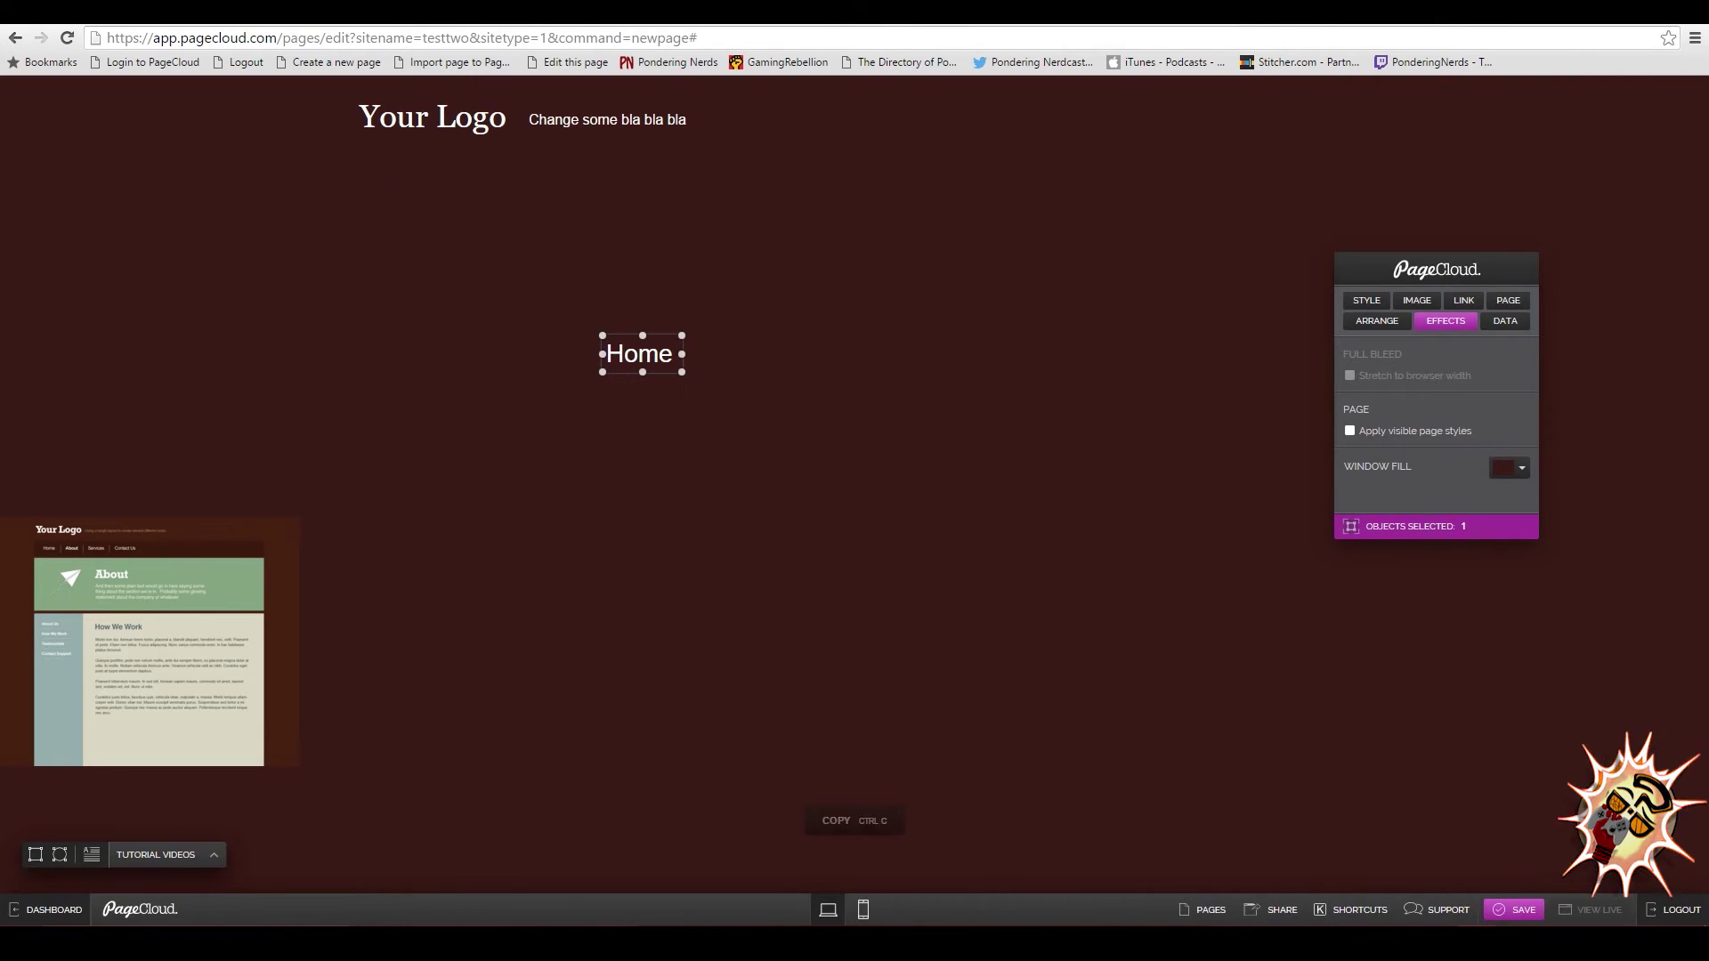
left_click(1081, 594)
right_click(643, 341)
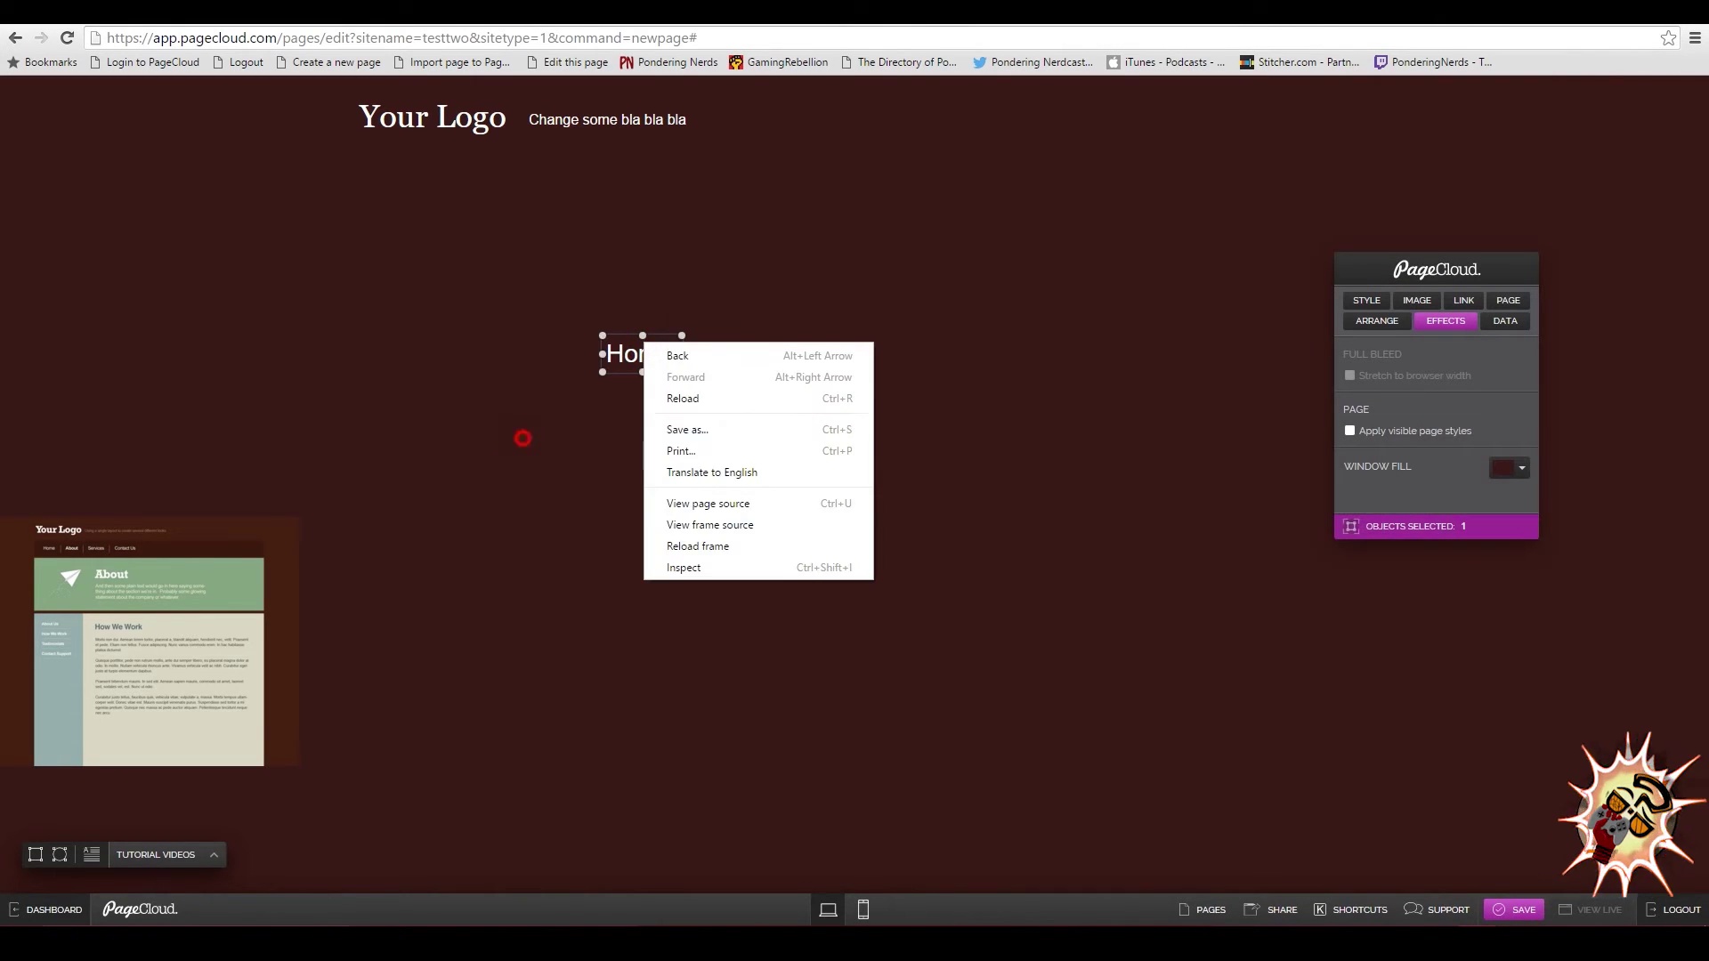
left_click(523, 438)
left_click_drag(639, 354, 412, 184)
left_click(626, 363)
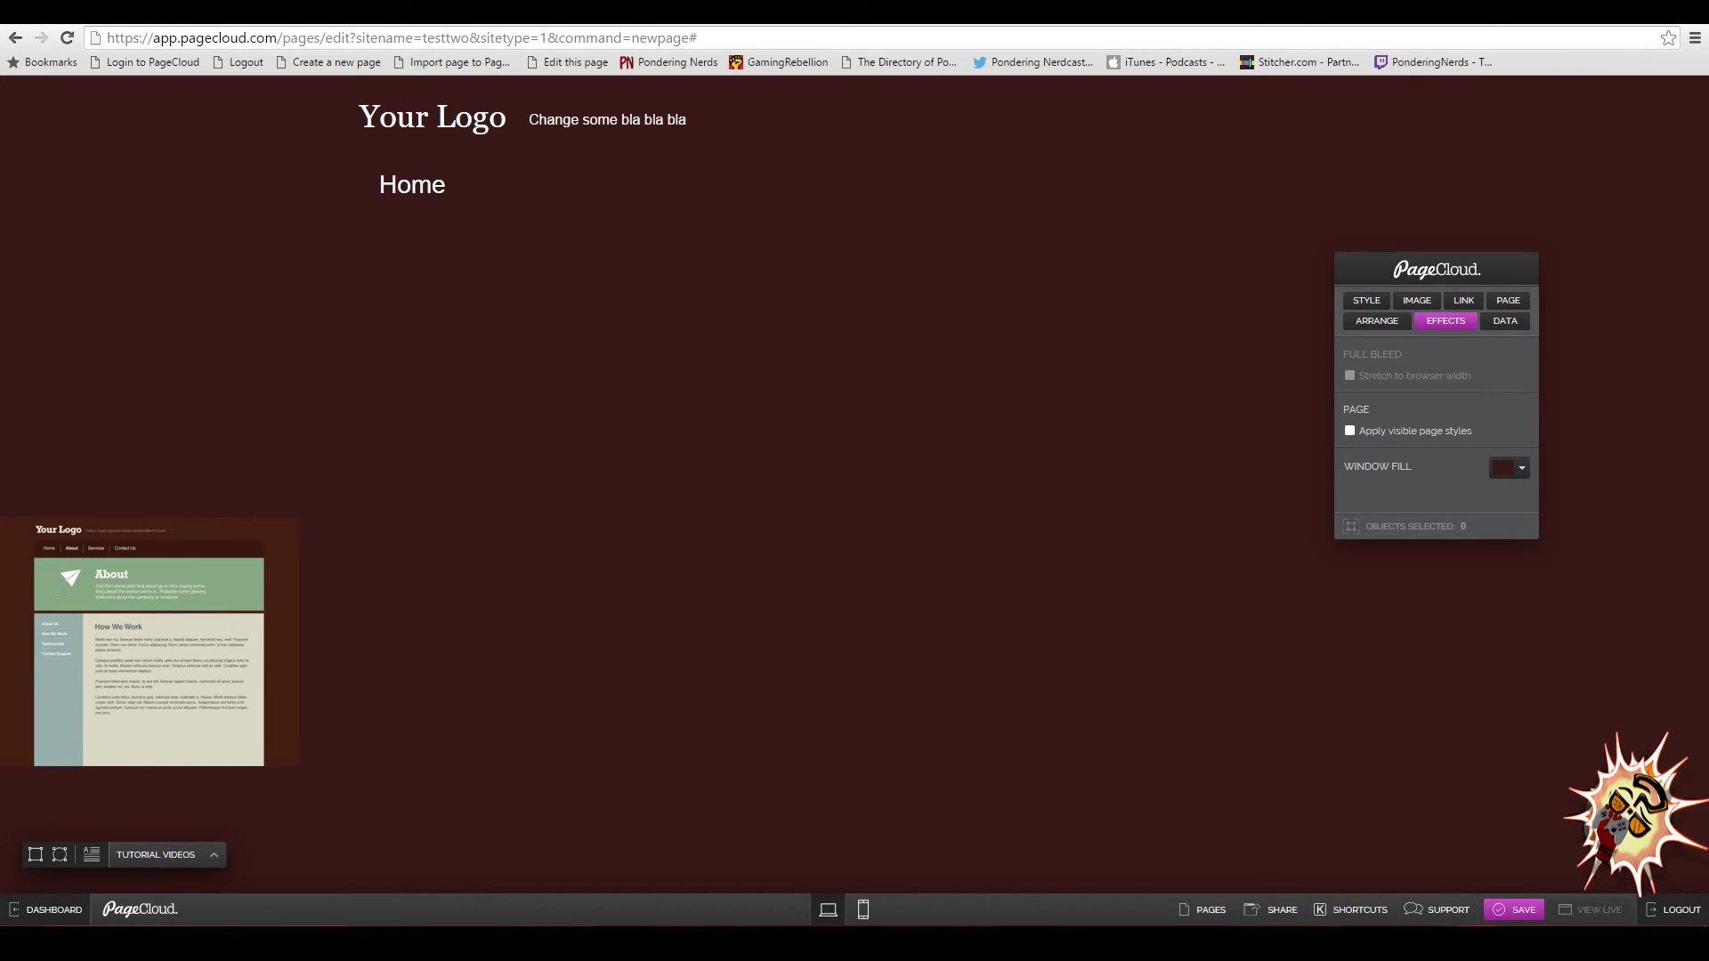
Add a text block, replace its sample text with About, and colour it white.
key("t")
double_click(785, 457)
key("ctrl+a")
key("BackSpace")
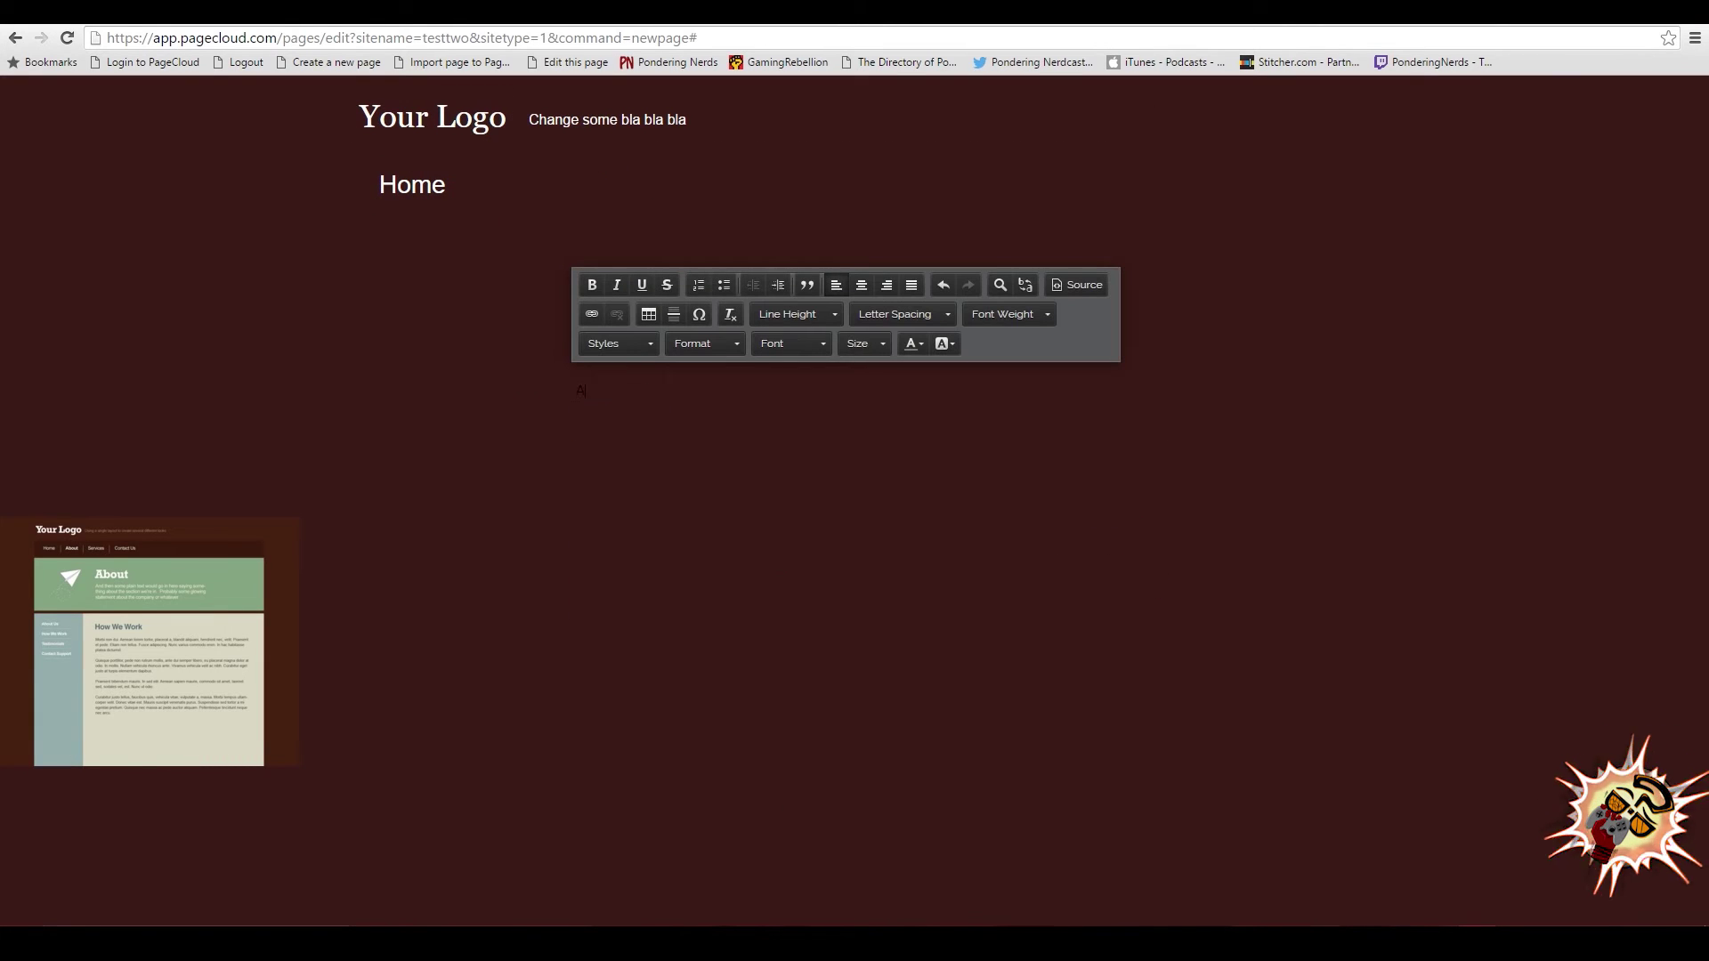
type("About")
key("ctrl+a")
left_click(912, 344)
left_click(1000, 393)
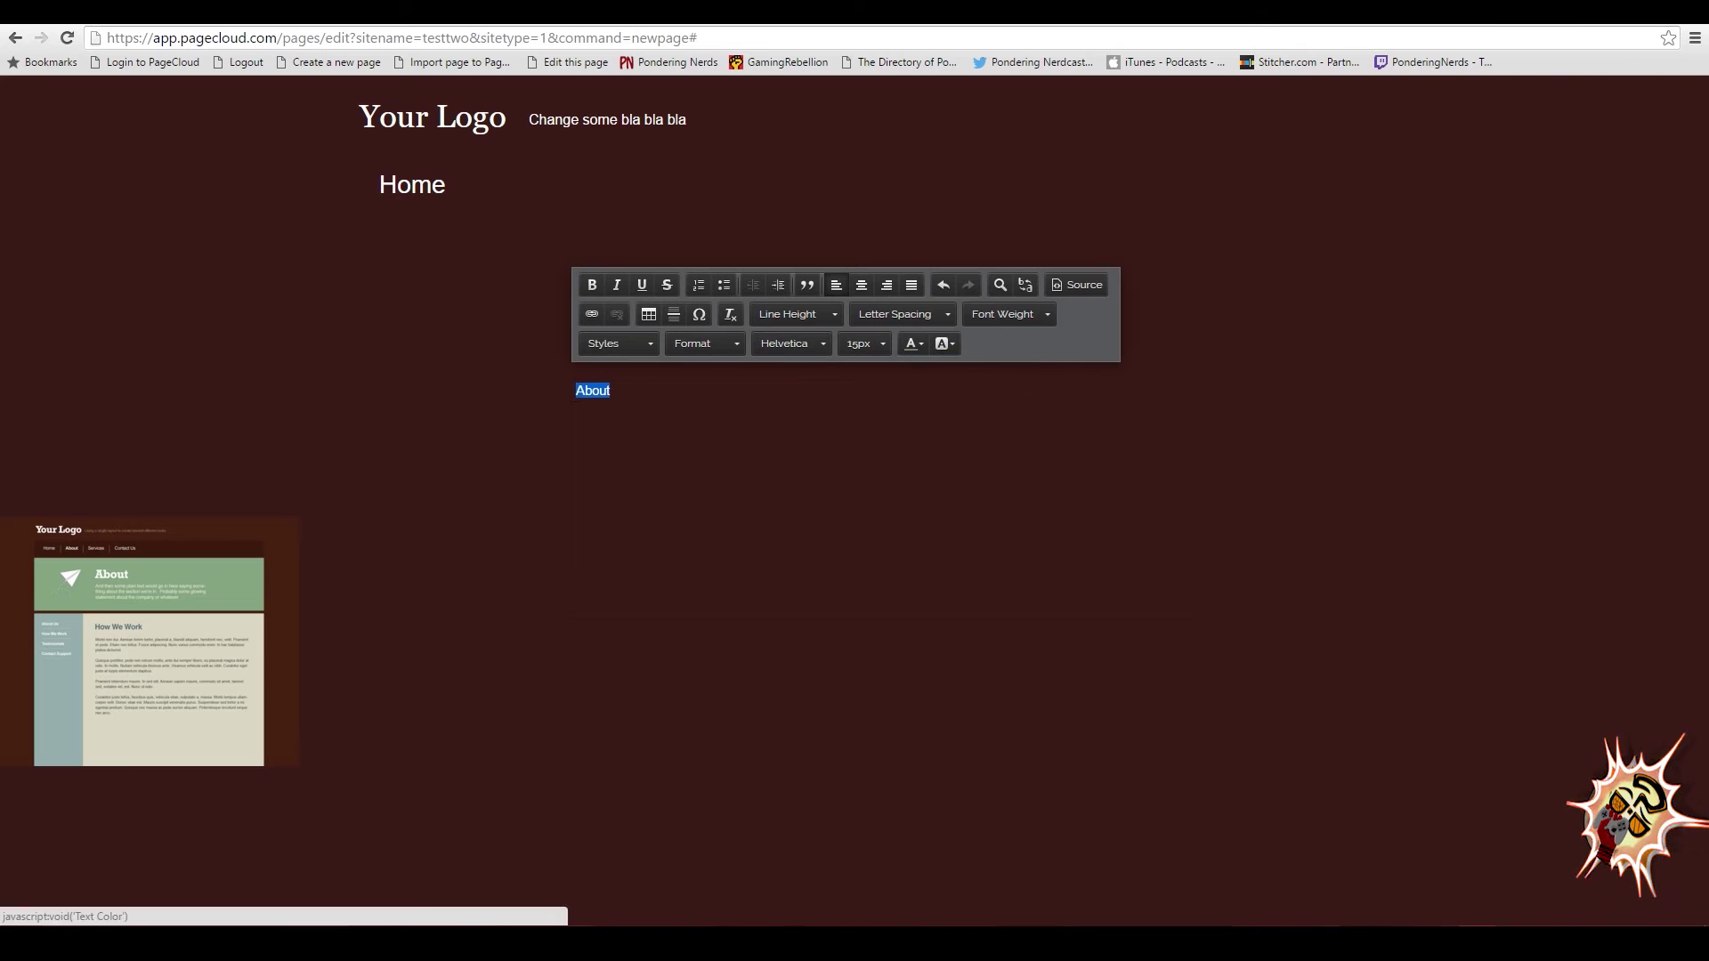
Enlarge the About text to match Home, and fit its narrowed block beside Home in the menu row.
left_click(864, 343)
scroll(900, 496, "down", 2)
left_click(900, 495)
left_click(567, 701)
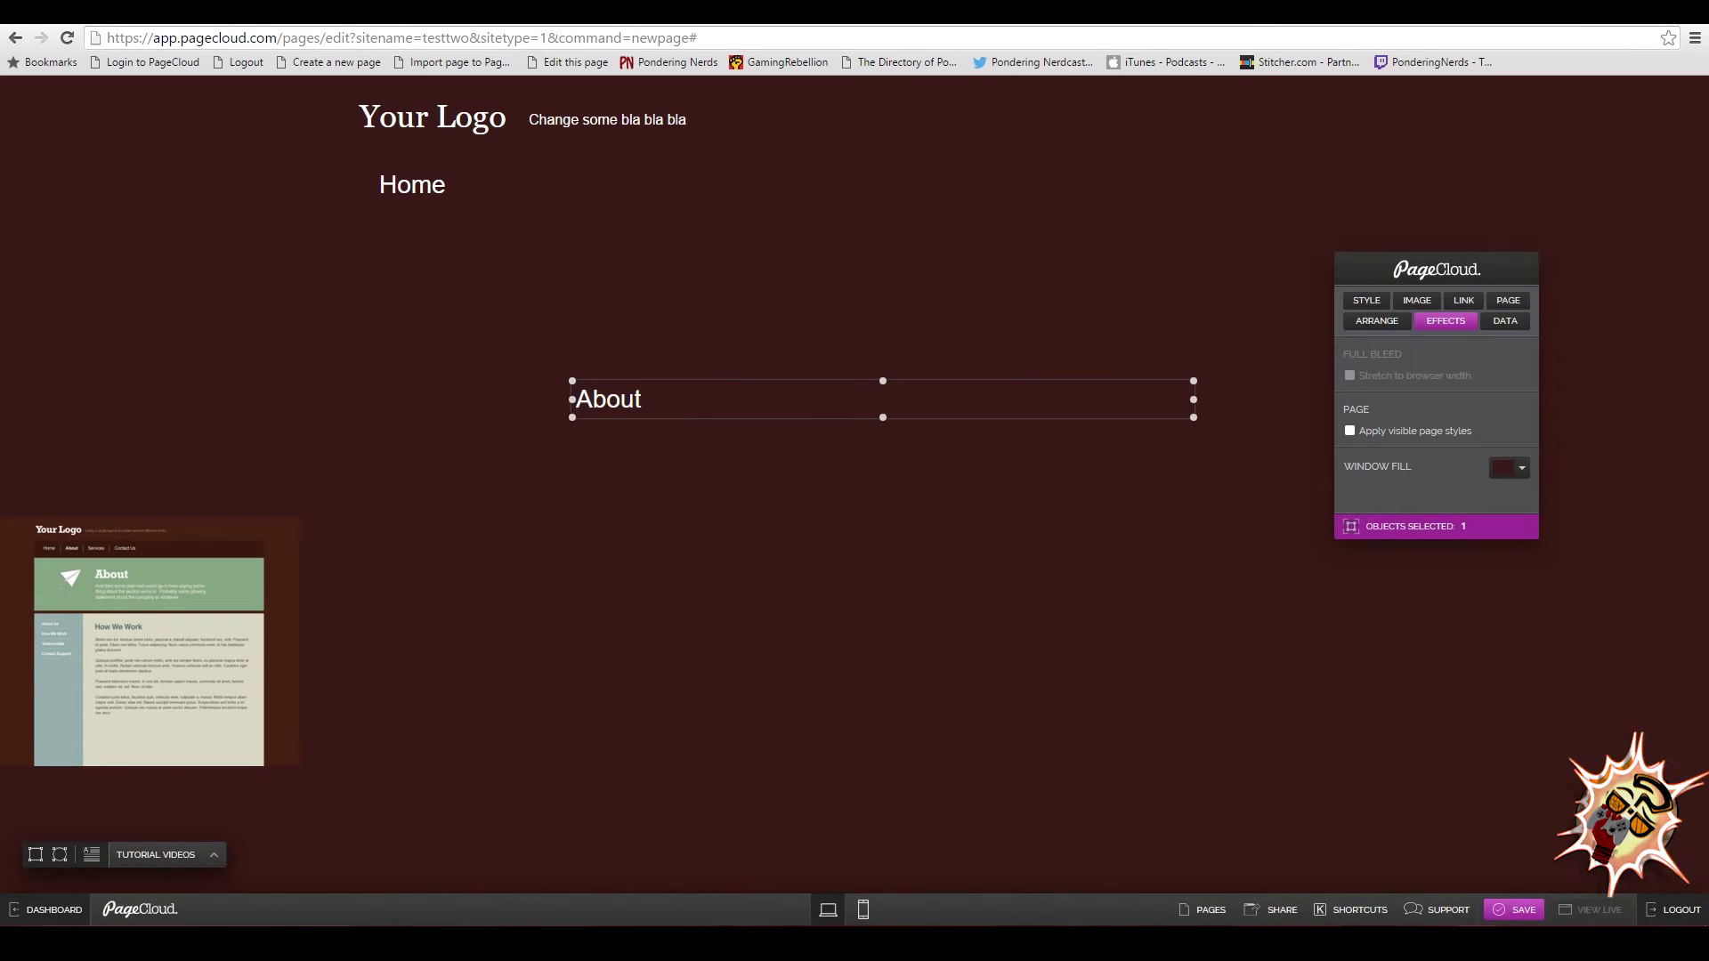
left_click_drag(1193, 399, 652, 399)
left_click_drag(631, 411, 557, 200)
Duplicate the Home and About text blocks together, placing the copies further along the same menu row.
left_click(413, 184, "shift")
left_click_drag(527, 200, 784, 213)
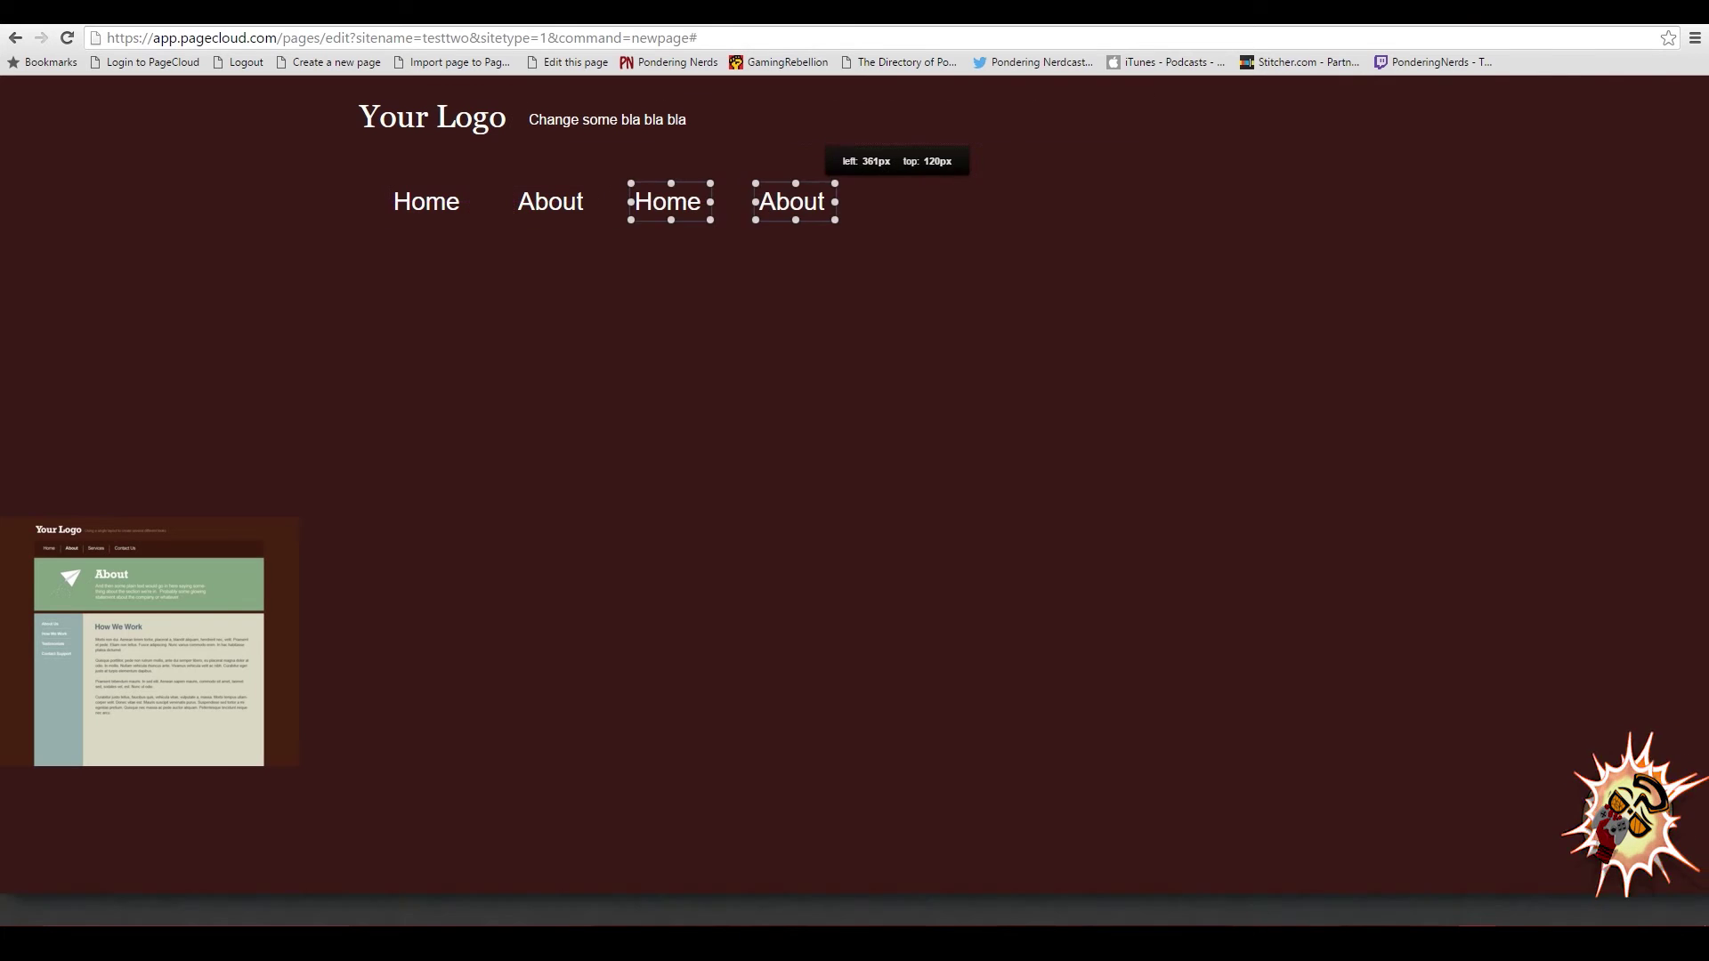
left_click(766, 336)
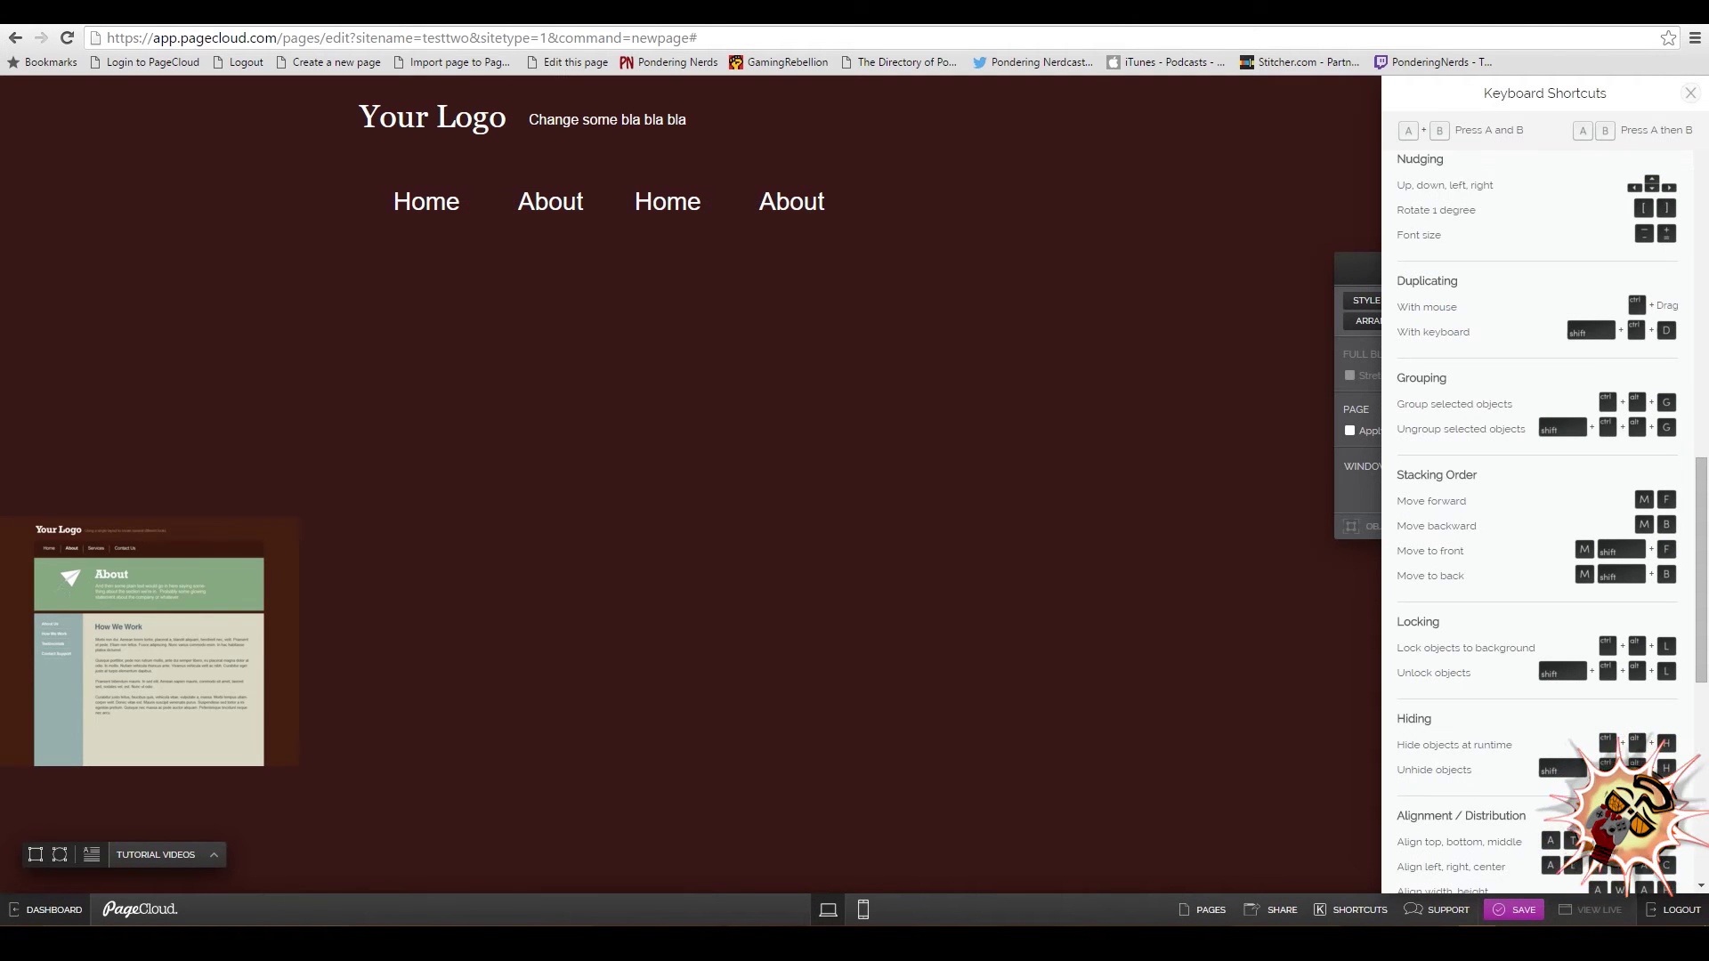
Look through the keyboard shortcuts list, including the duplicating, grouping and alignment sections.
left_click_drag(1700, 570, 1700, 438)
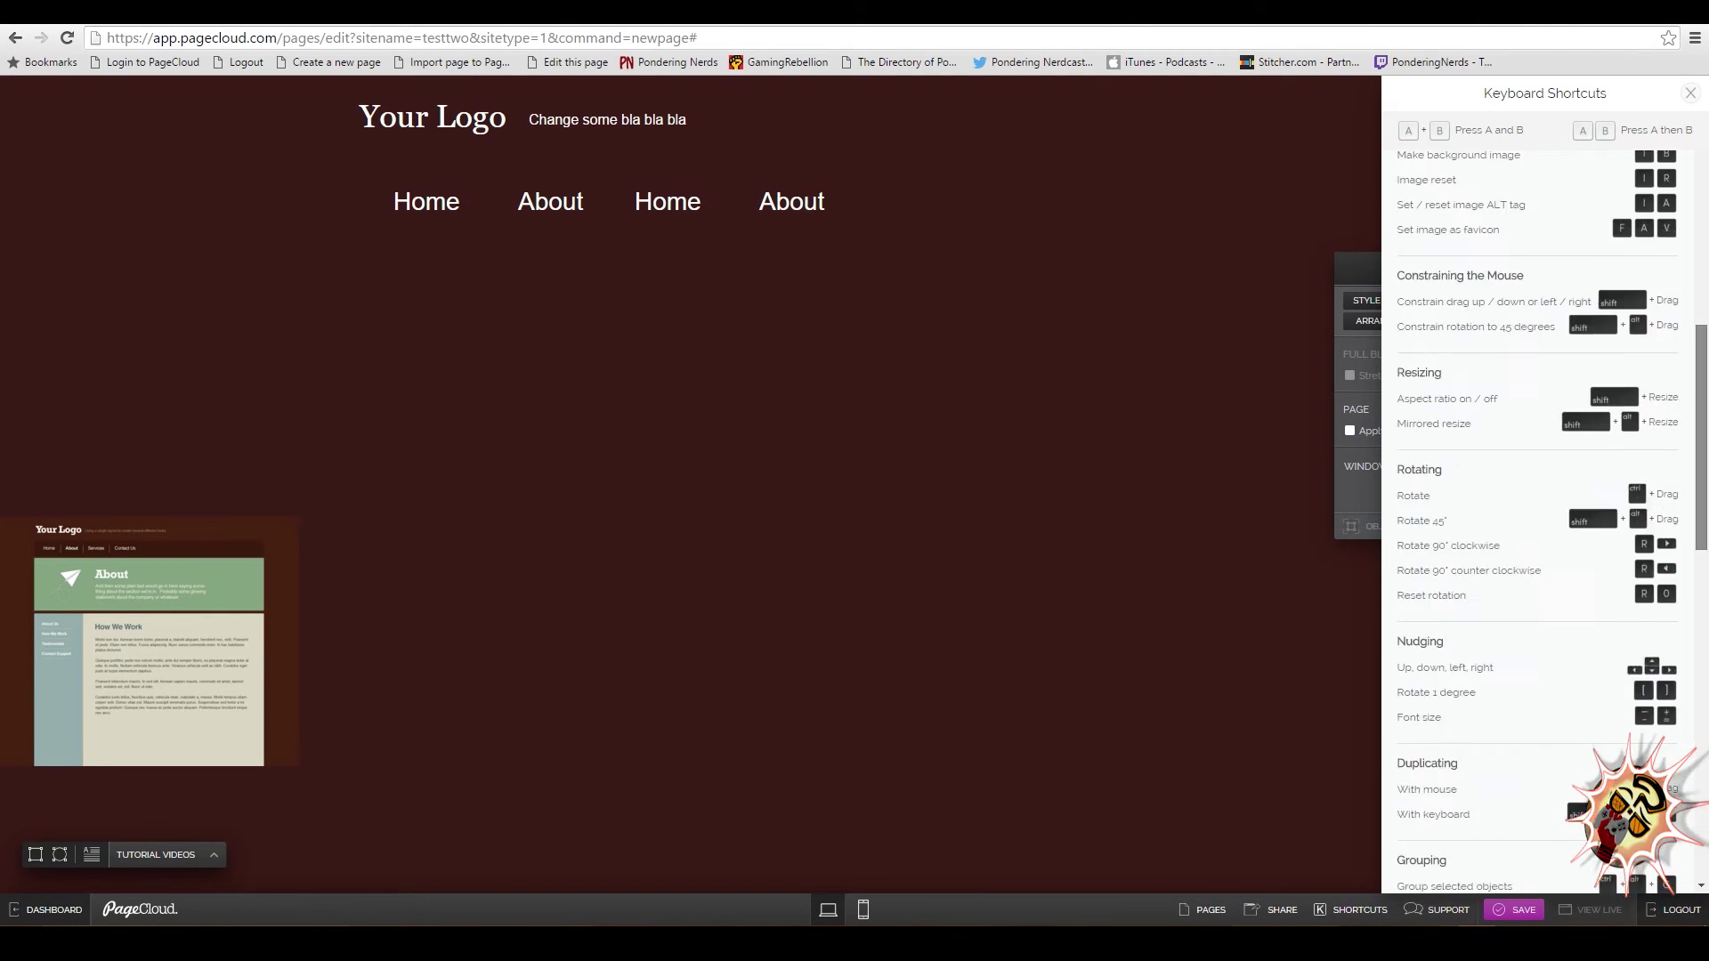
scroll(1538, 516, "down", 8)
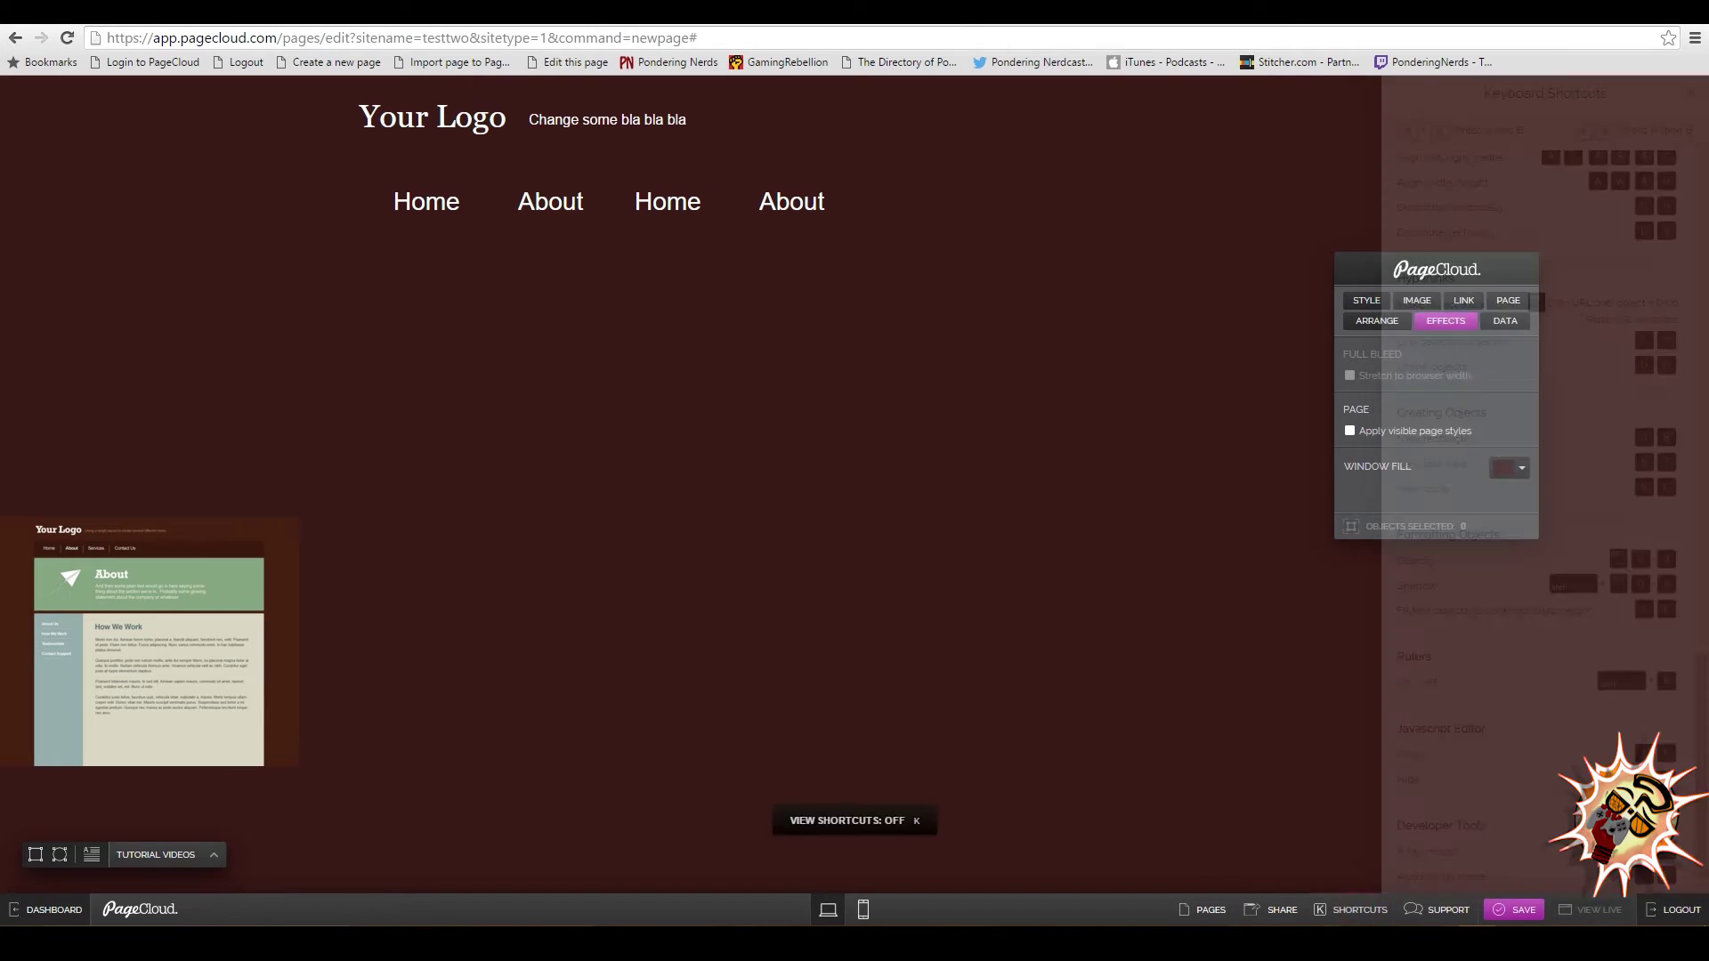
scroll(1537, 516, "up", 6)
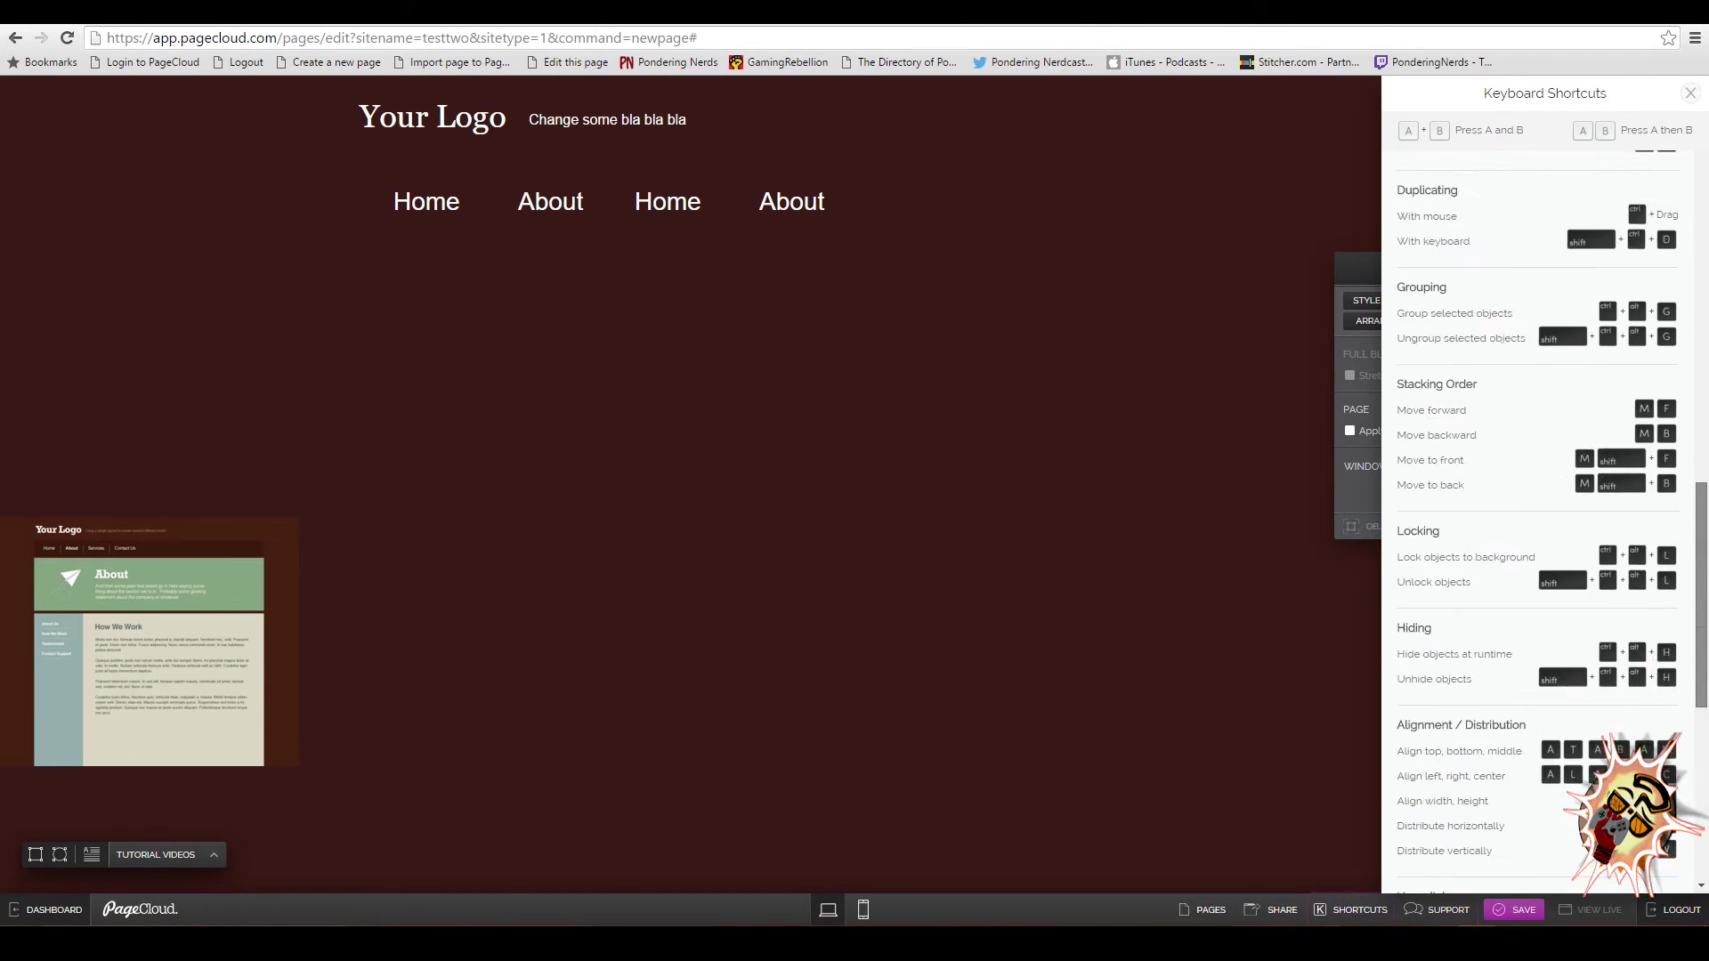
scroll(1538, 516, "down", 5)
scroll(1537, 516, "up", 2)
scroll(1537, 516, "up", 4)
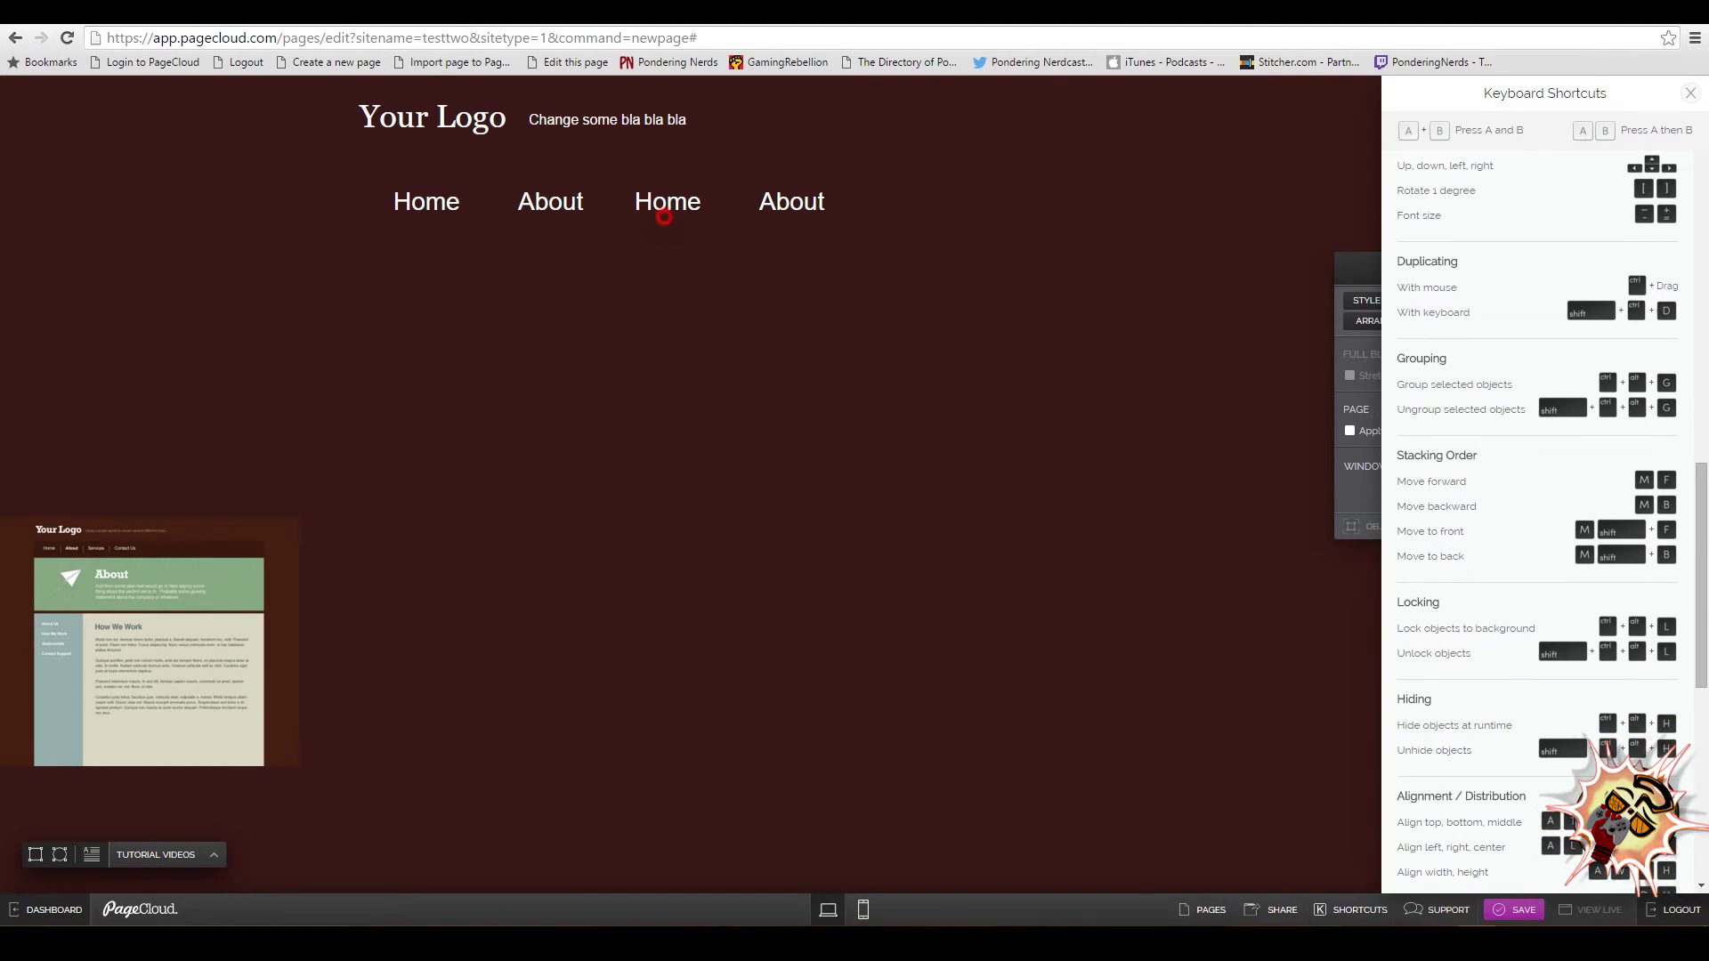
Replace the duplicated Home and About labels with Services and Contact Us, widening the Contact Us block to fit one line.
double_click(665, 217)
type("Services")
left_click(792, 202)
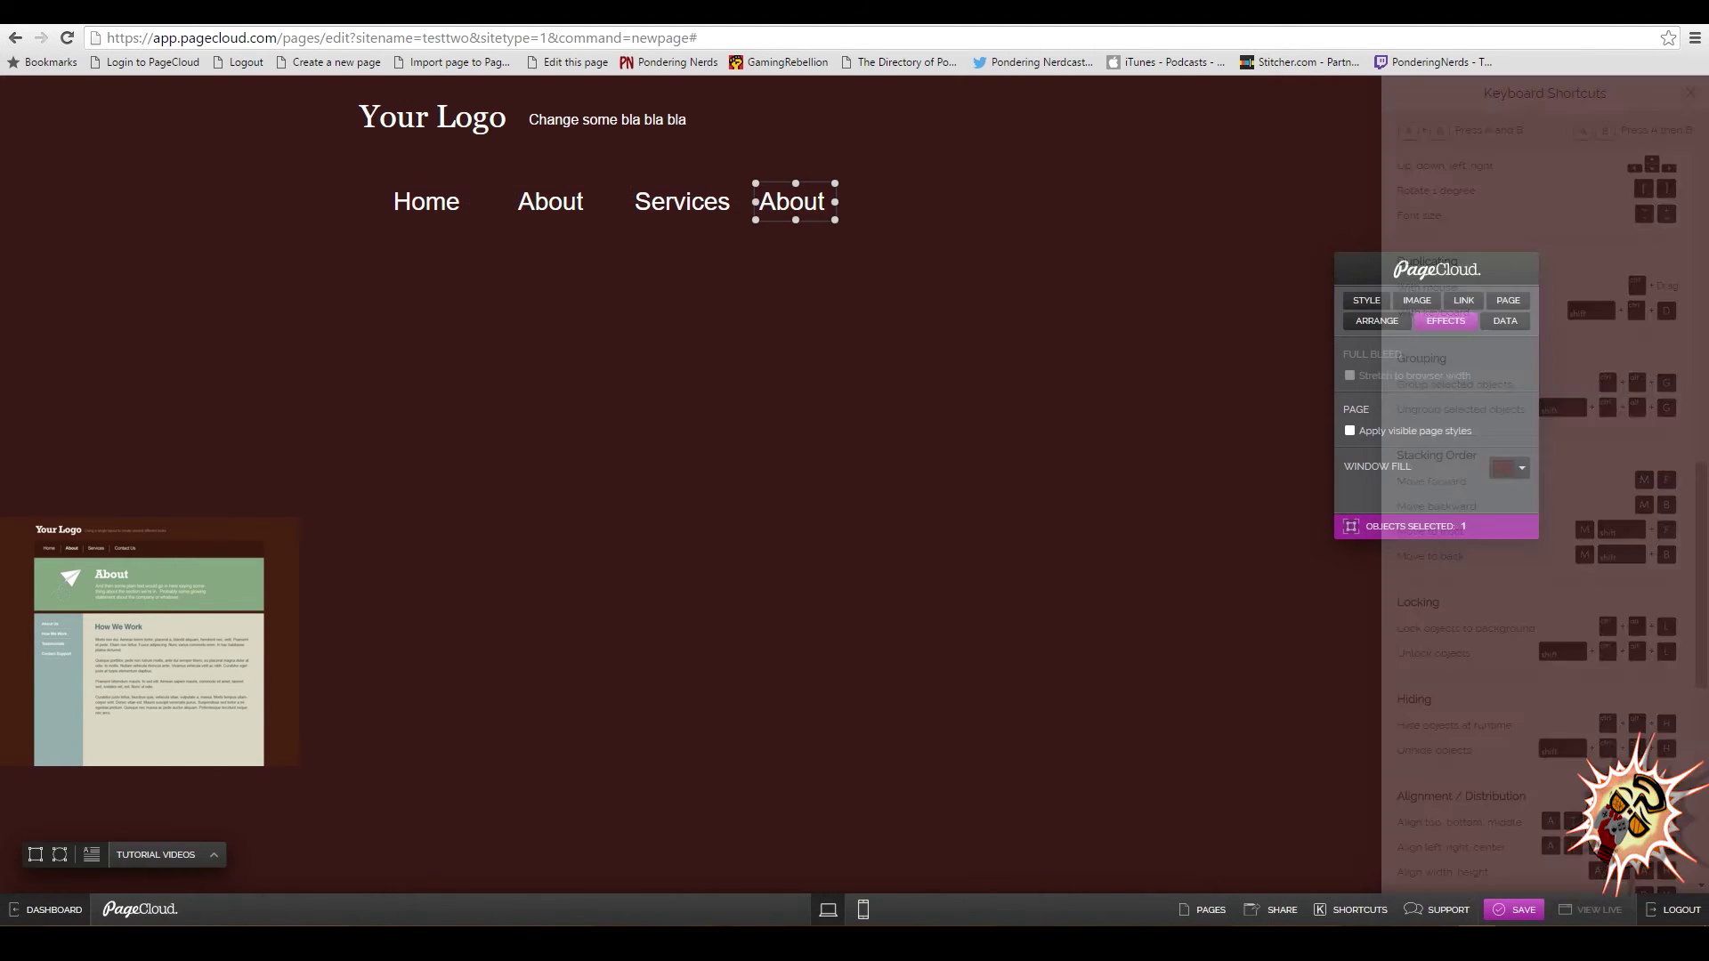
key("ctrl+a")
double_click(792, 201)
type("Contact Us")
key("Escape")
left_click_drag(836, 220, 888, 220)
left_click(710, 202)
left_click(656, 446)
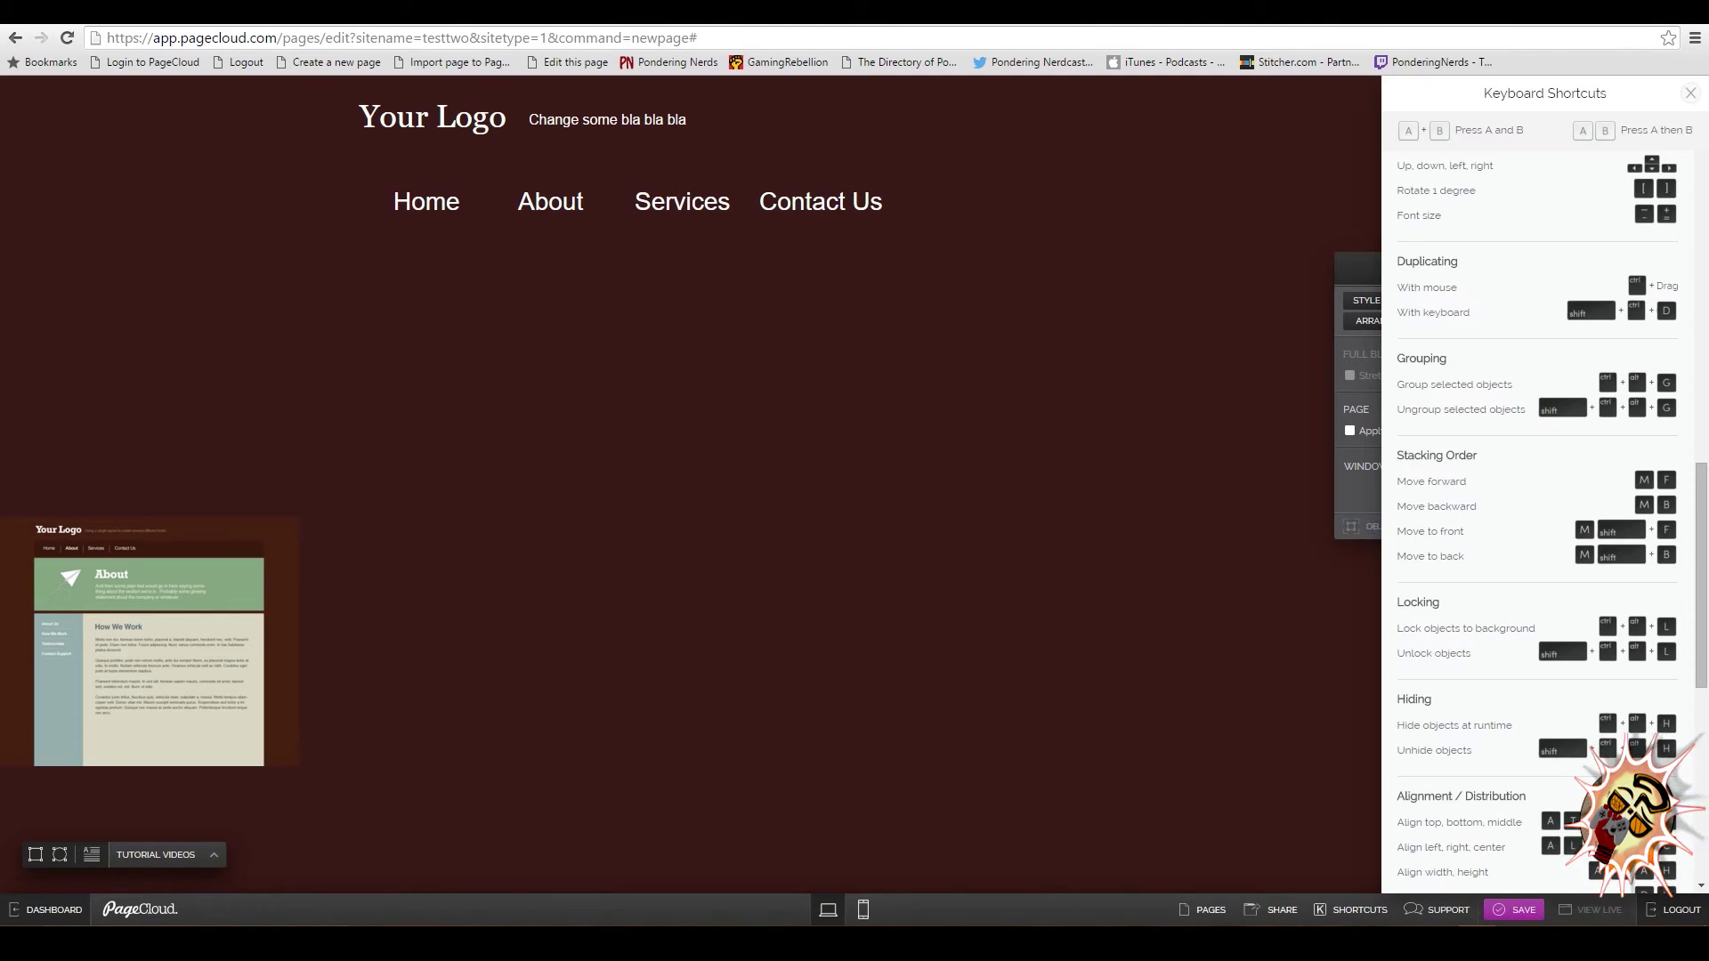
Turn a new rectangle into a thin white vertical divider between Home and About, raising its opacity to full.
key("n")
key("r")
left_click_drag(905, 505, 487, 202)
key("k")
left_click(1366, 300)
left_click_drag(1373, 481, 1482, 482)
left_click(1509, 356)
Duplicate the white divider between About and Services, and again between Services and Contact Us.
left_click_drag(496, 202, 616, 202)
left_click(534, 222)
left_click_drag(616, 202, 746, 204)
left_click(746, 235)
Add a rectangle as a menu bar across the menu row, about 999px wide and 71px high.
key("r")
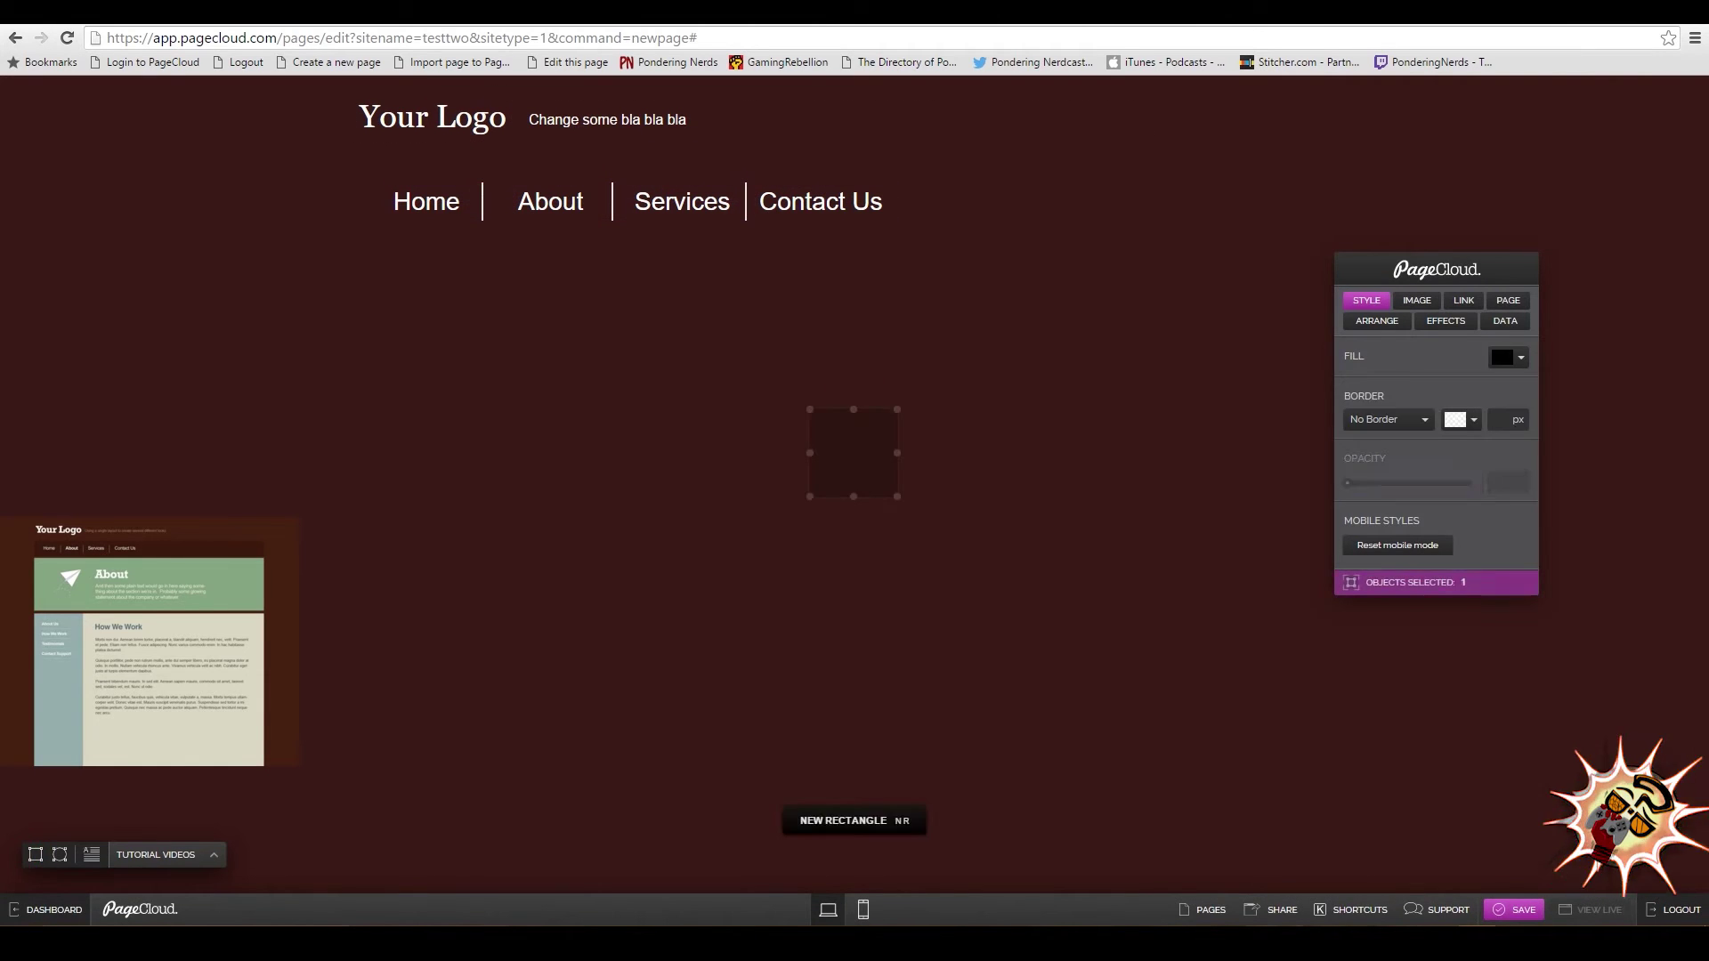
left_click_drag(855, 451, 1234, 245)
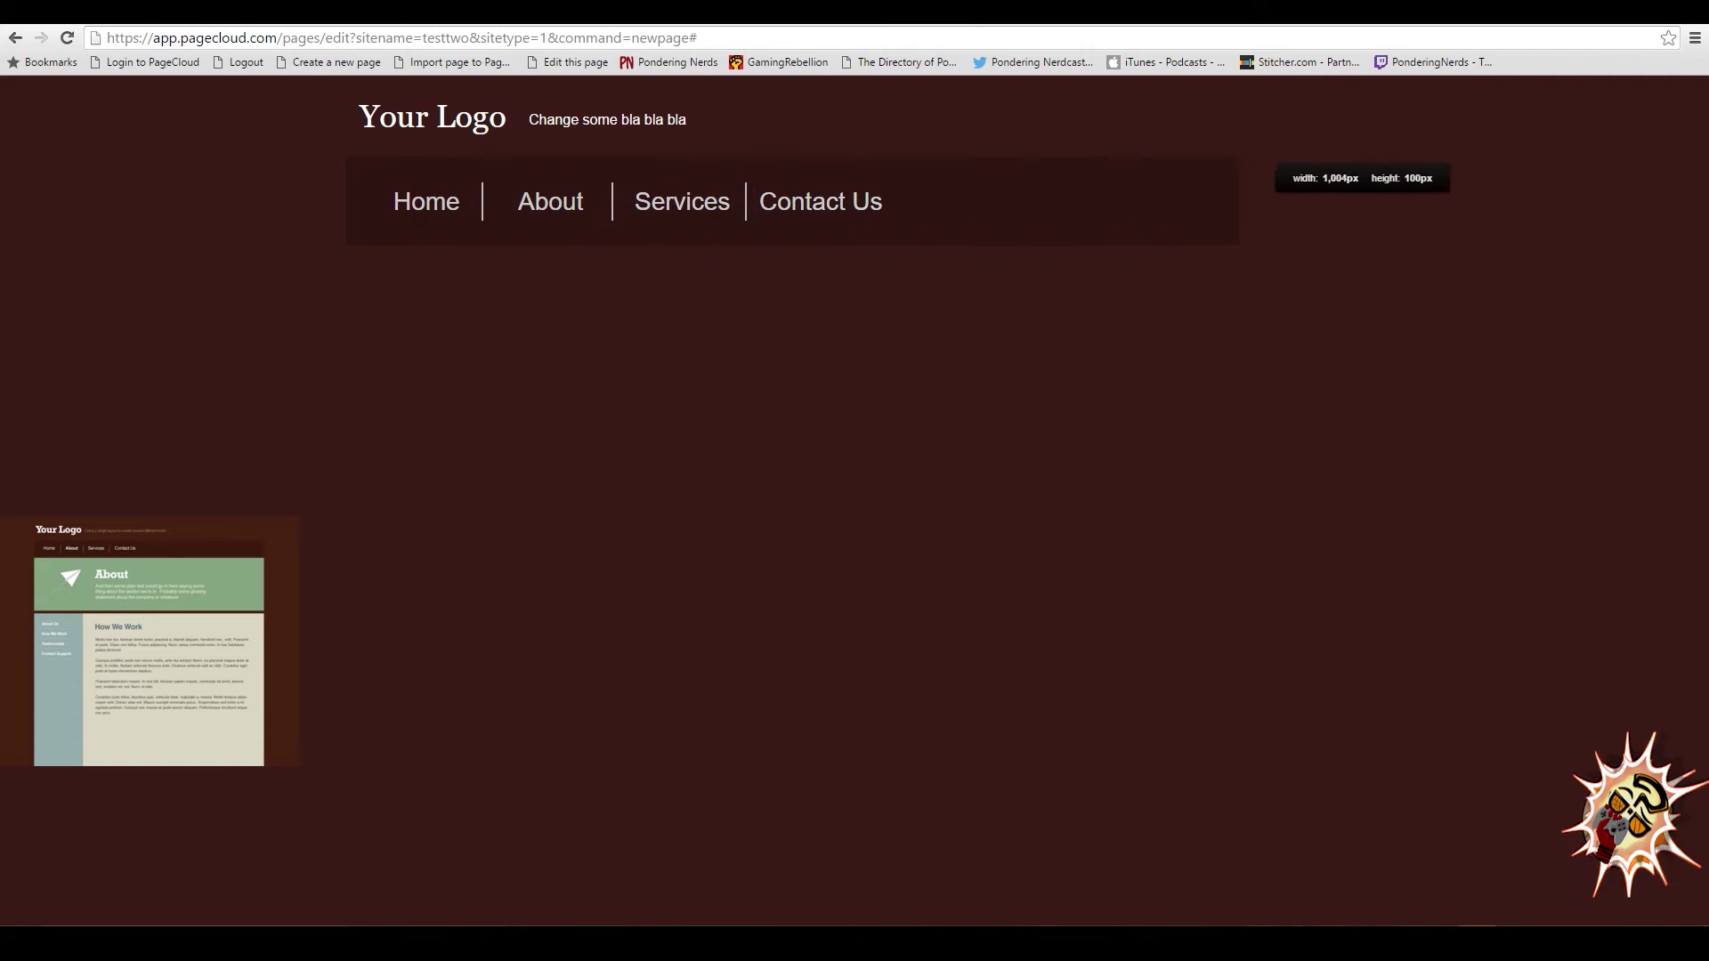
left_click_drag(789, 158, 790, 170)
left_click_drag(791, 245, 790, 233)
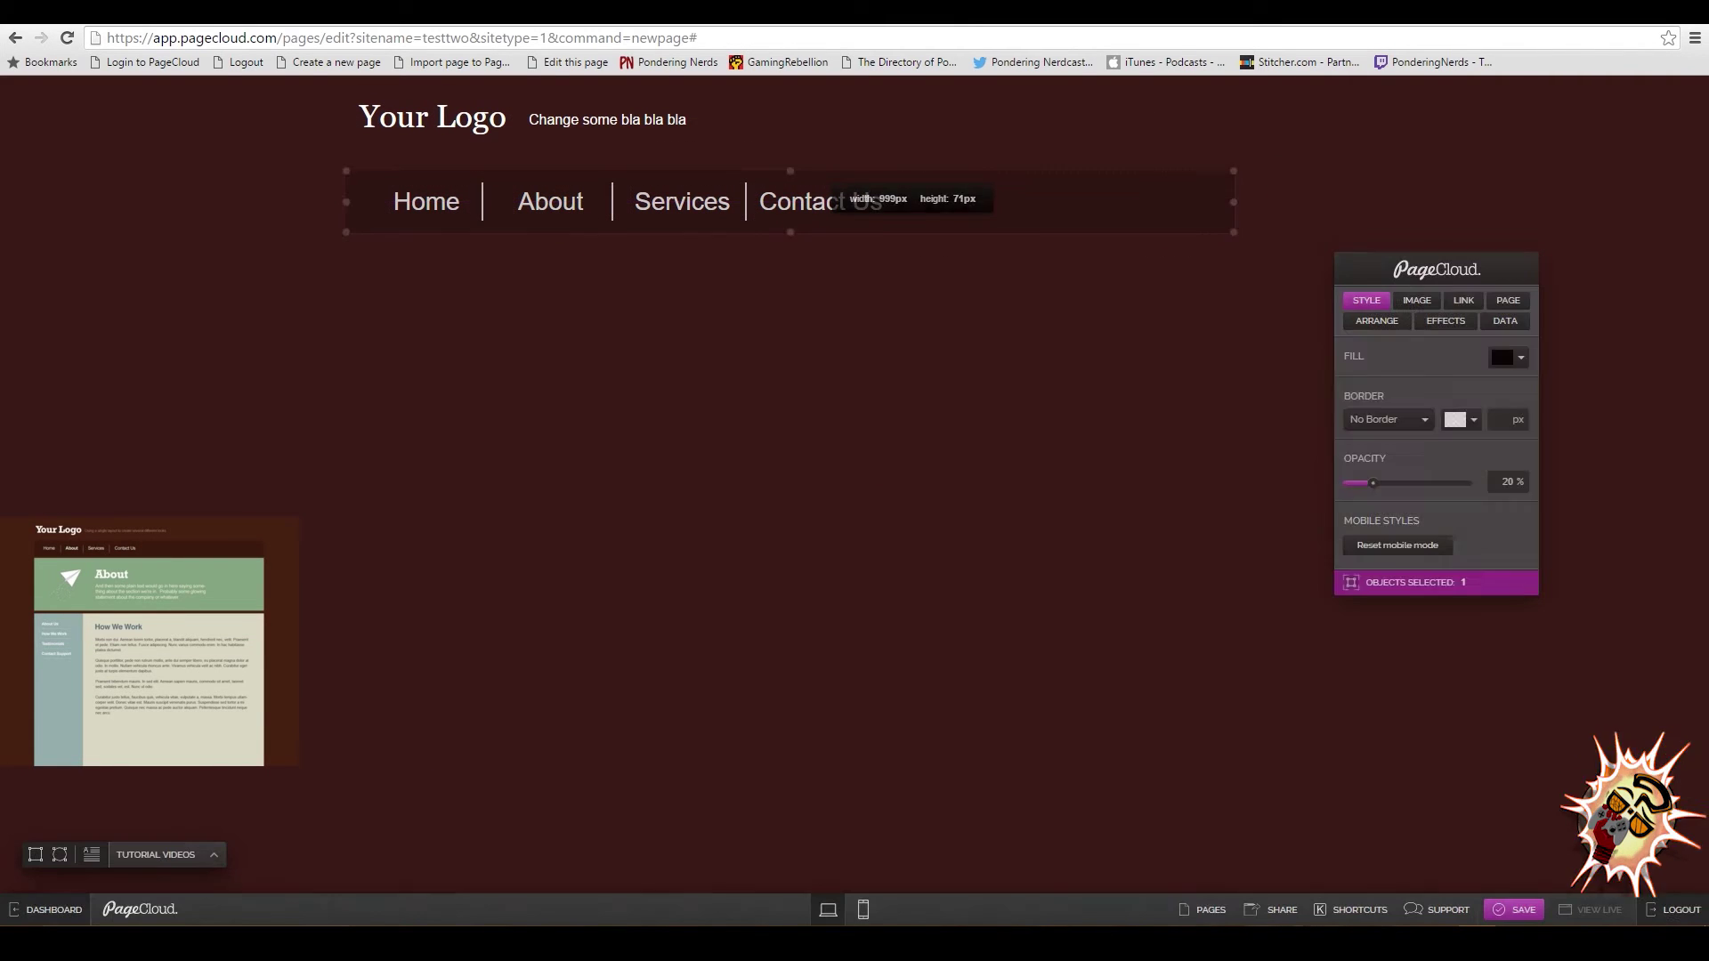
left_click(792, 267)
Add a banner rectangle just below the menu bar, matching its width but considerably taller.
left_click(36, 855)
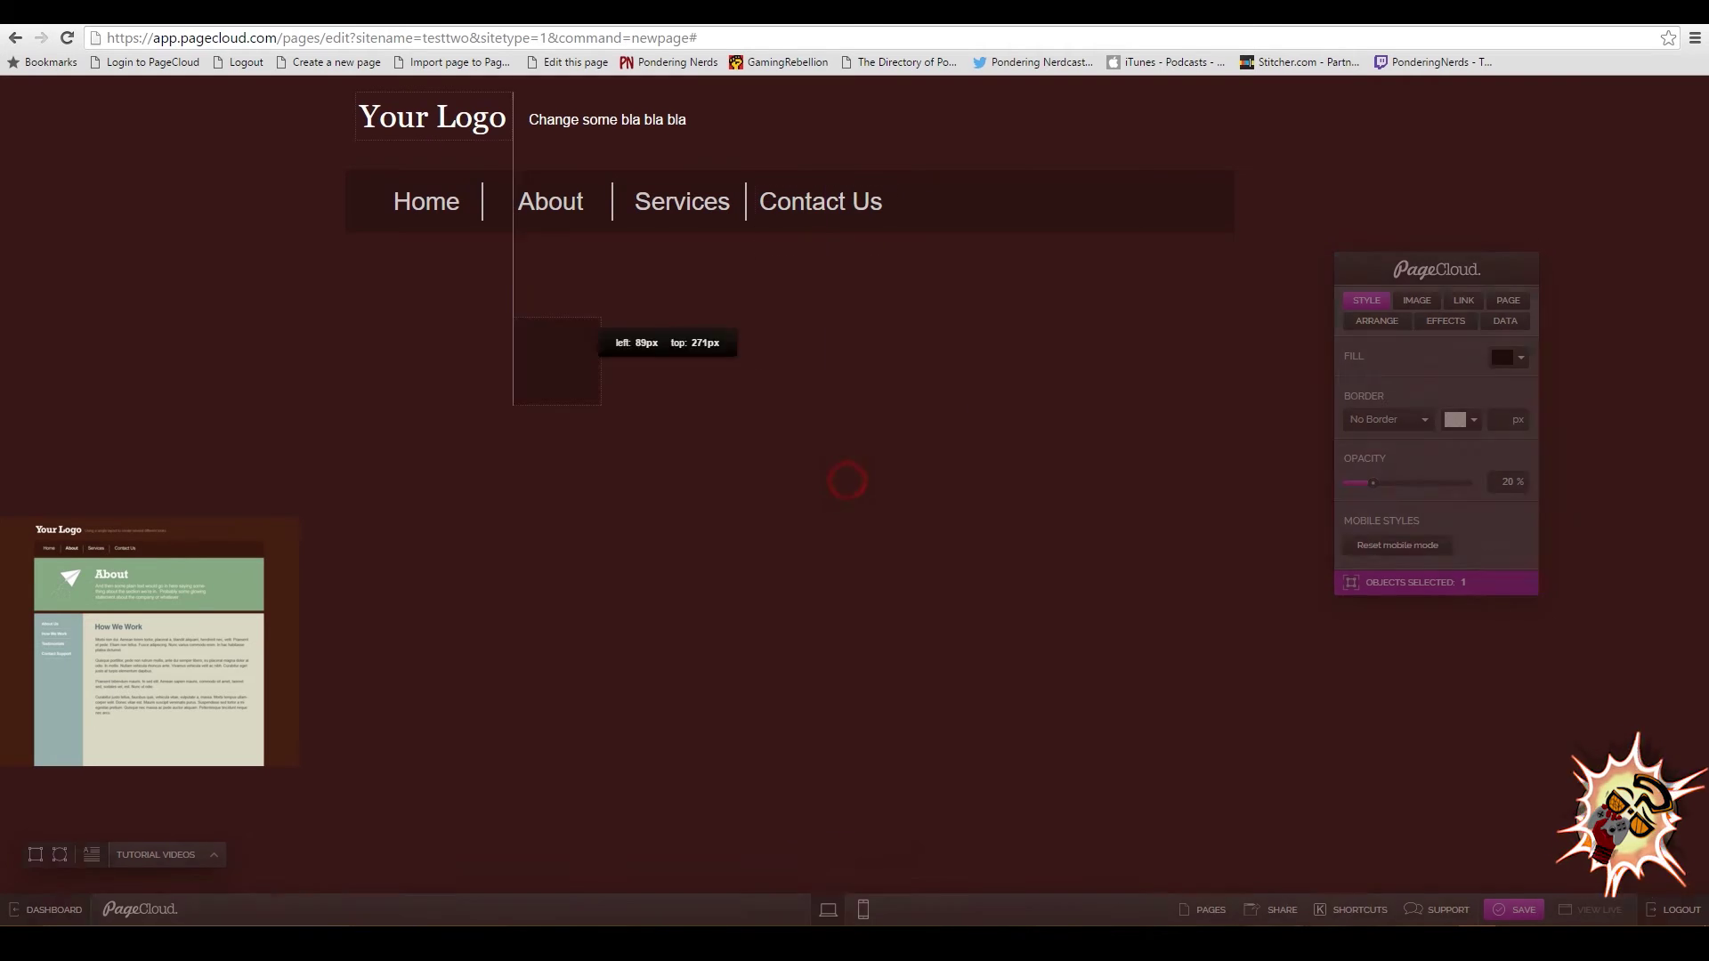
left_click_drag(847, 480, 1234, 295)
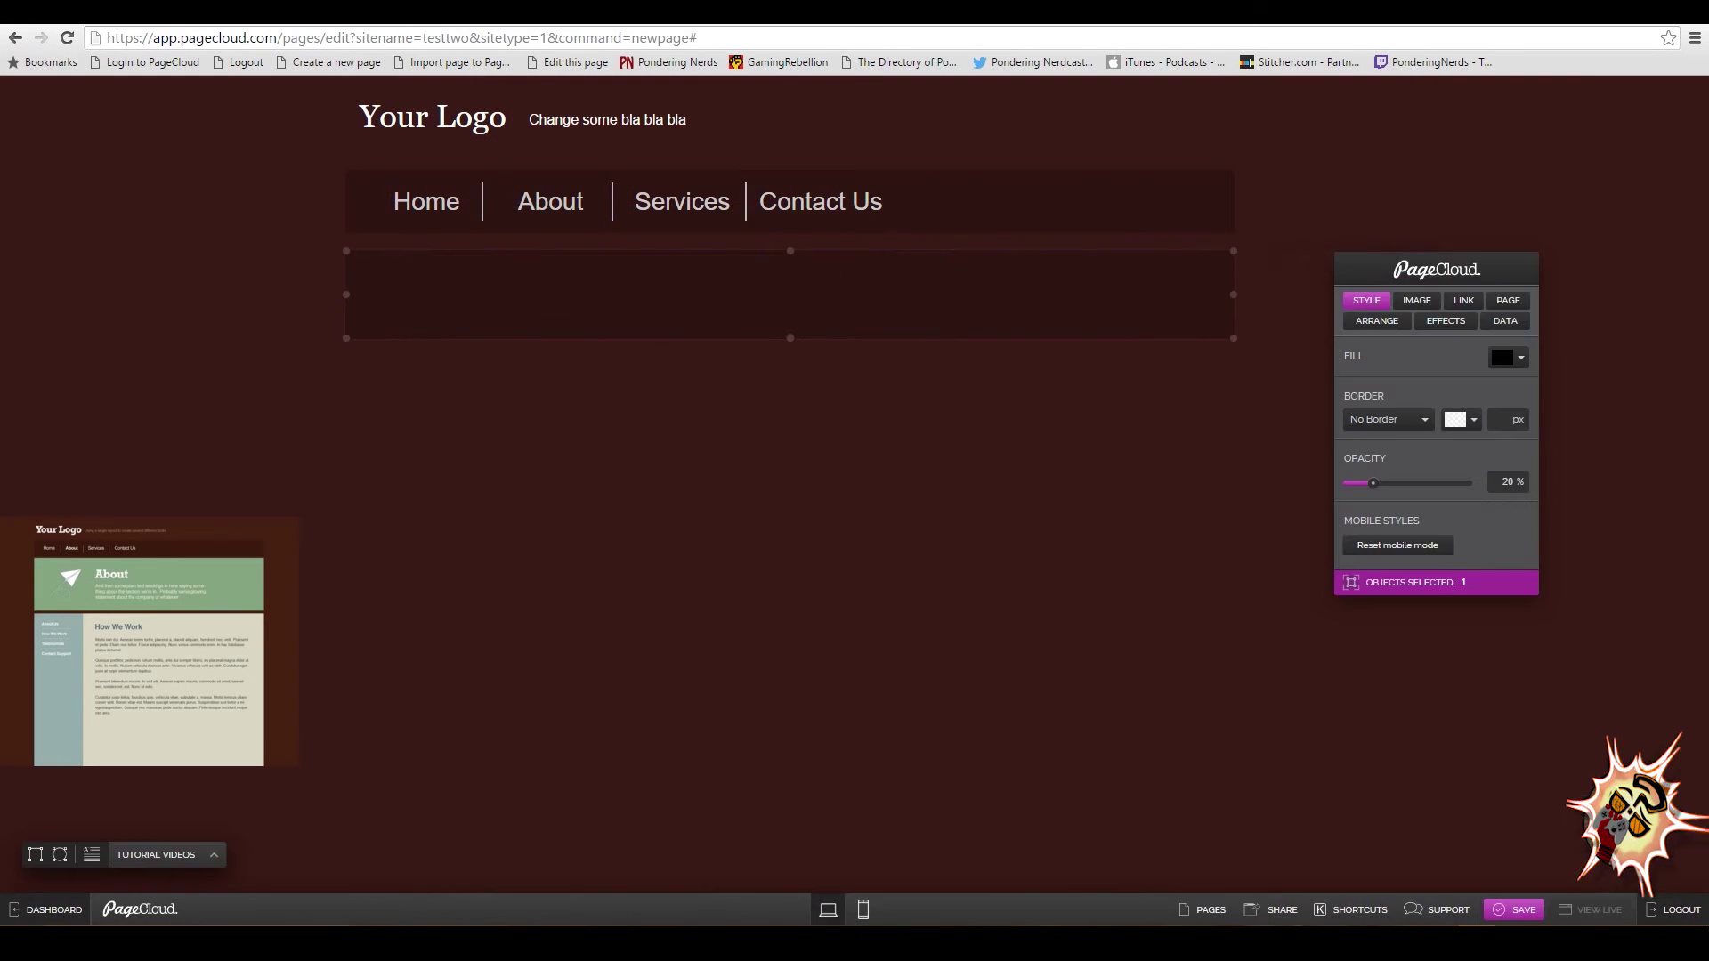
left_click_drag(789, 338, 789, 421)
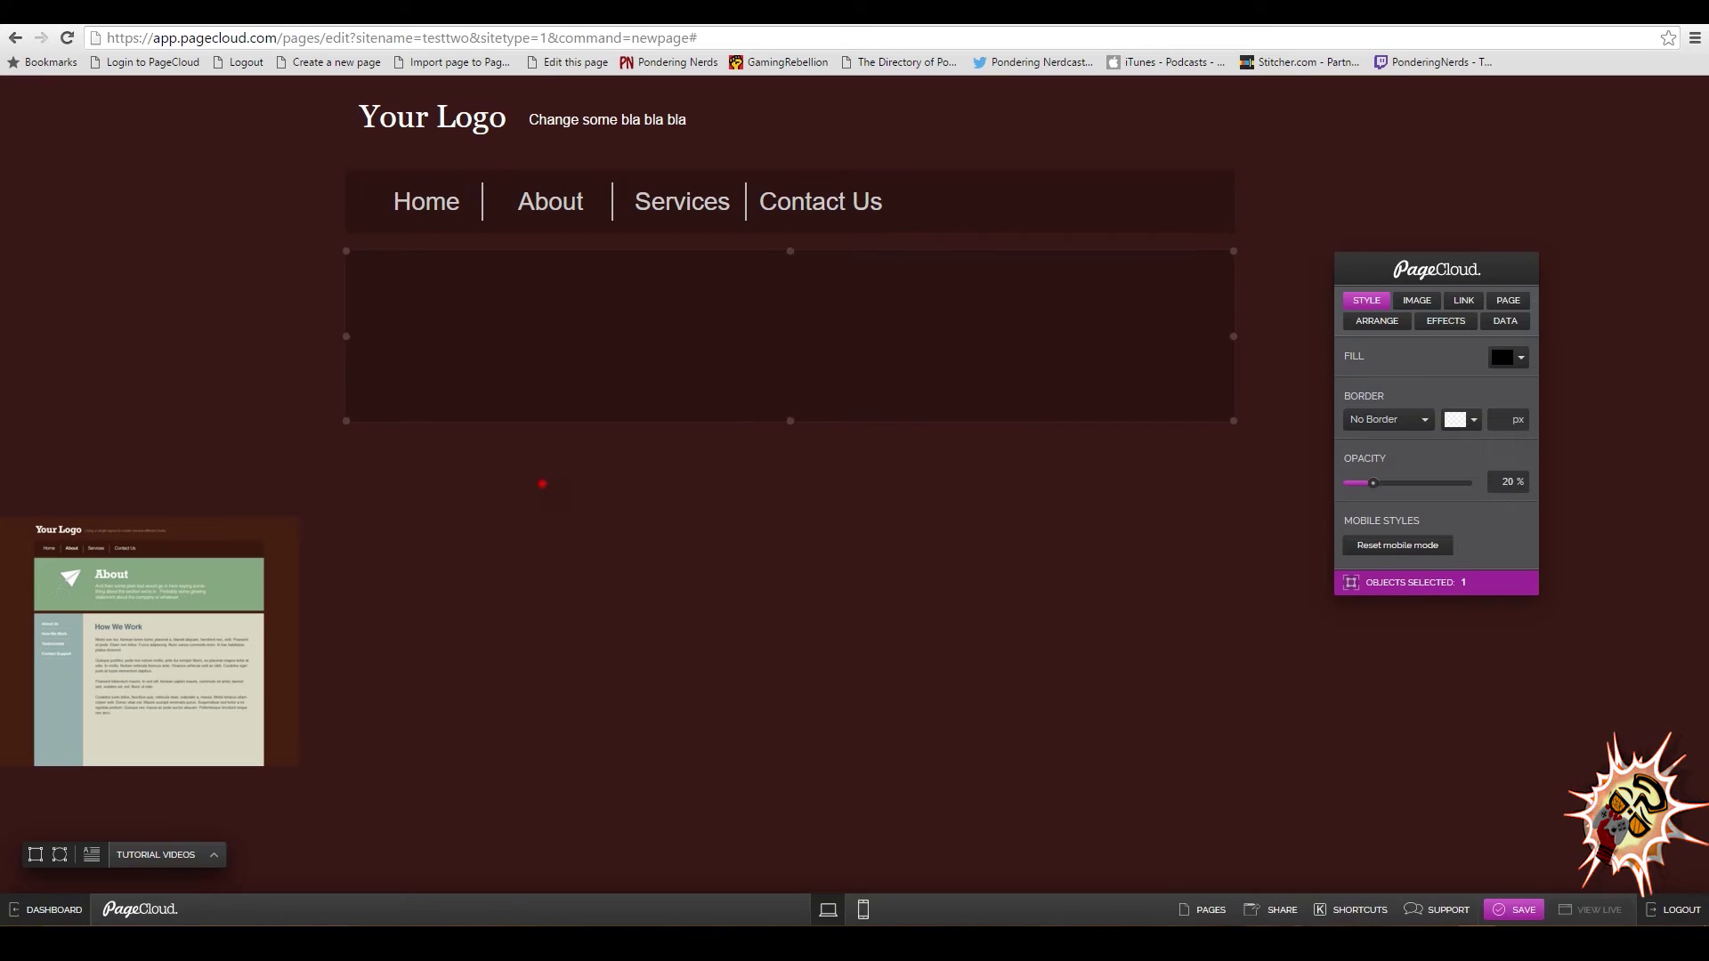
left_click(542, 483)
Add a tall, narrow sidebar rectangle below the banner and an equally tall content rectangle filling the remaining width beside it.
left_click(35, 854)
left_click_drag(870, 504, 559, 787)
scroll(846, 483, "up", 1)
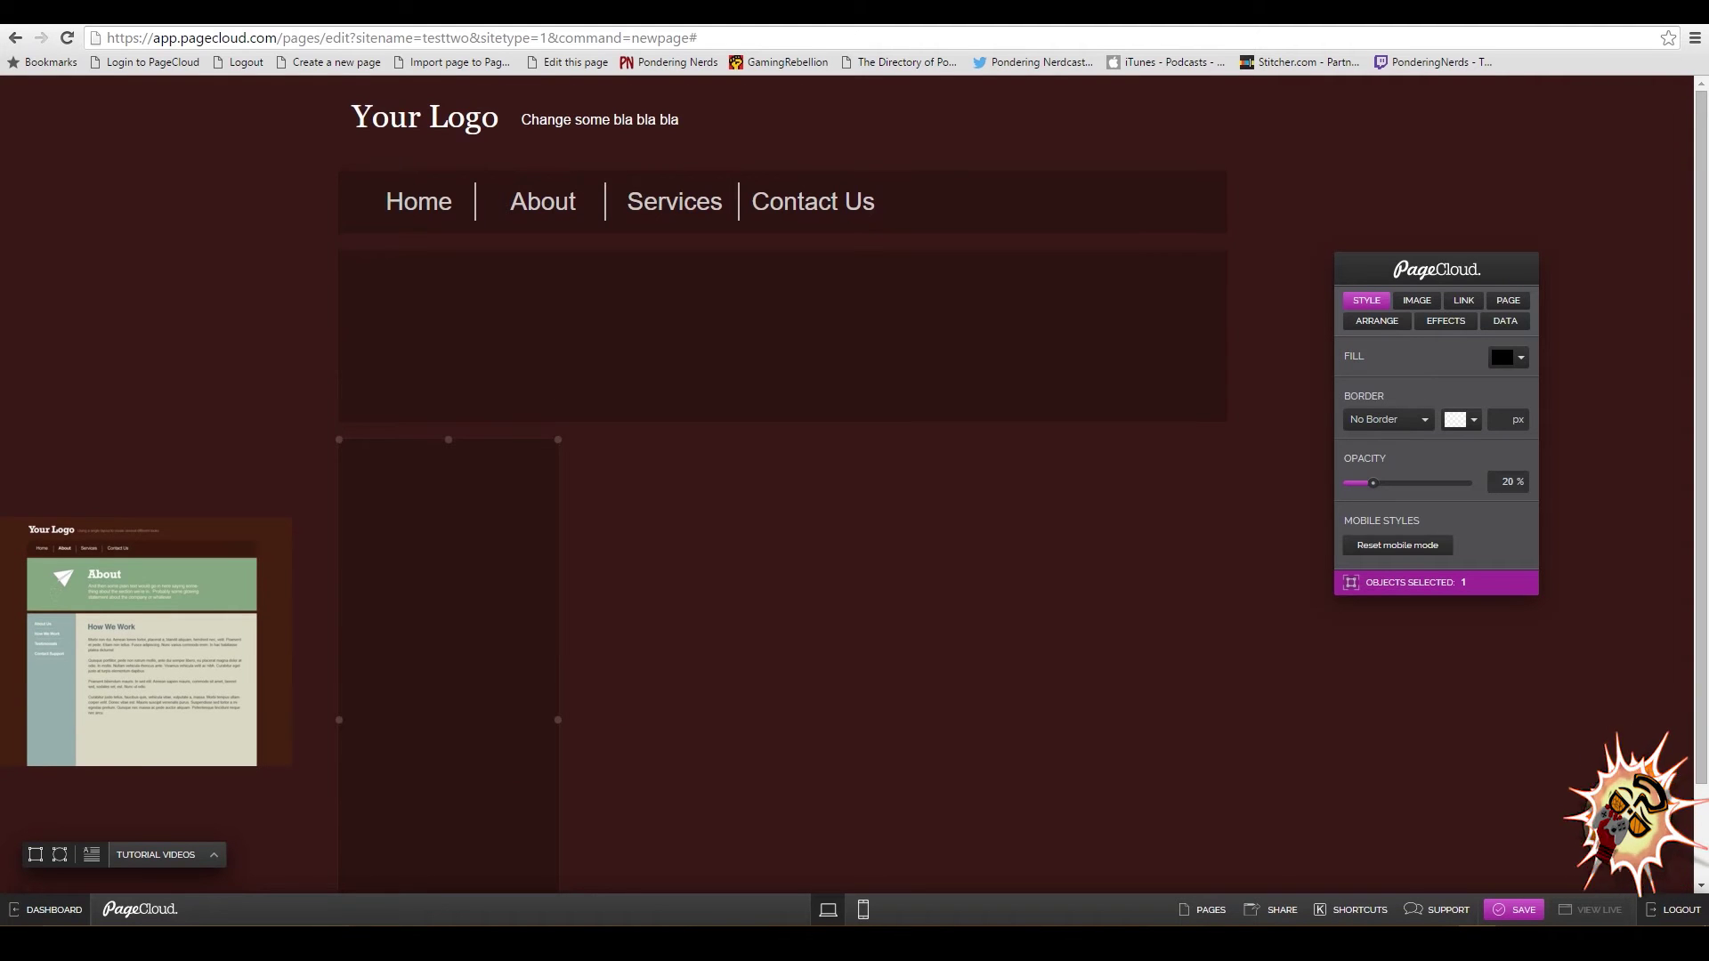
left_click(36, 855)
left_click_drag(813, 507, 1227, 759)
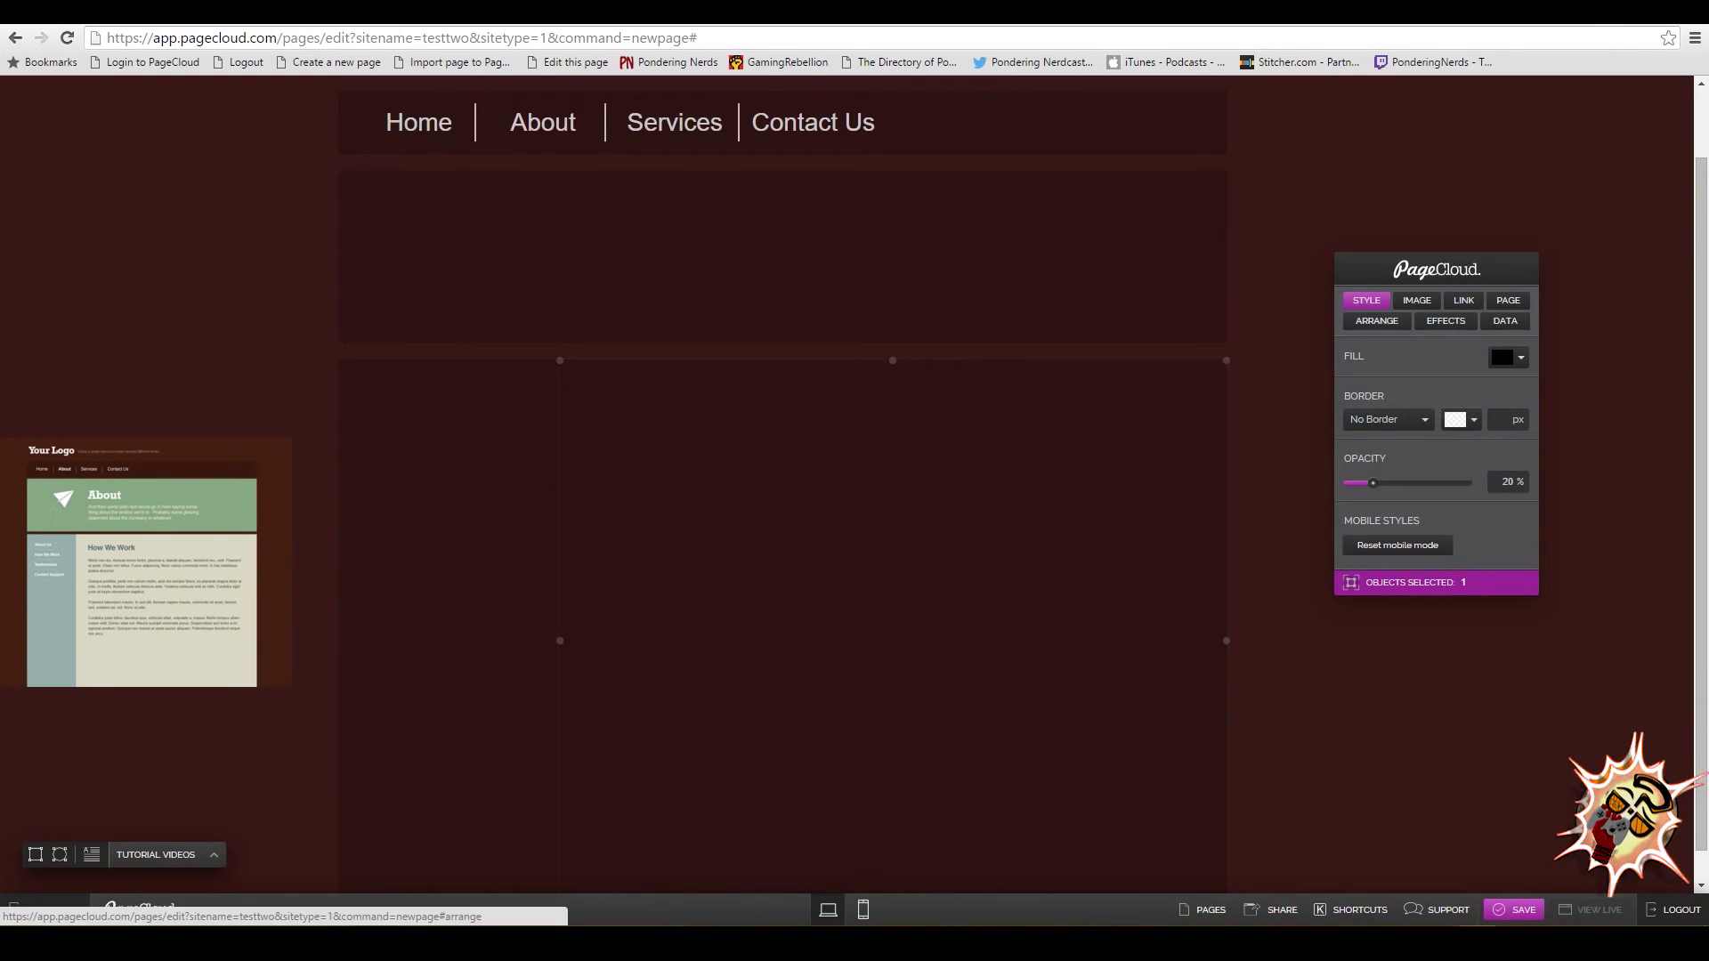
Fill the large content rectangle with solid light blue.
left_click(1513, 357)
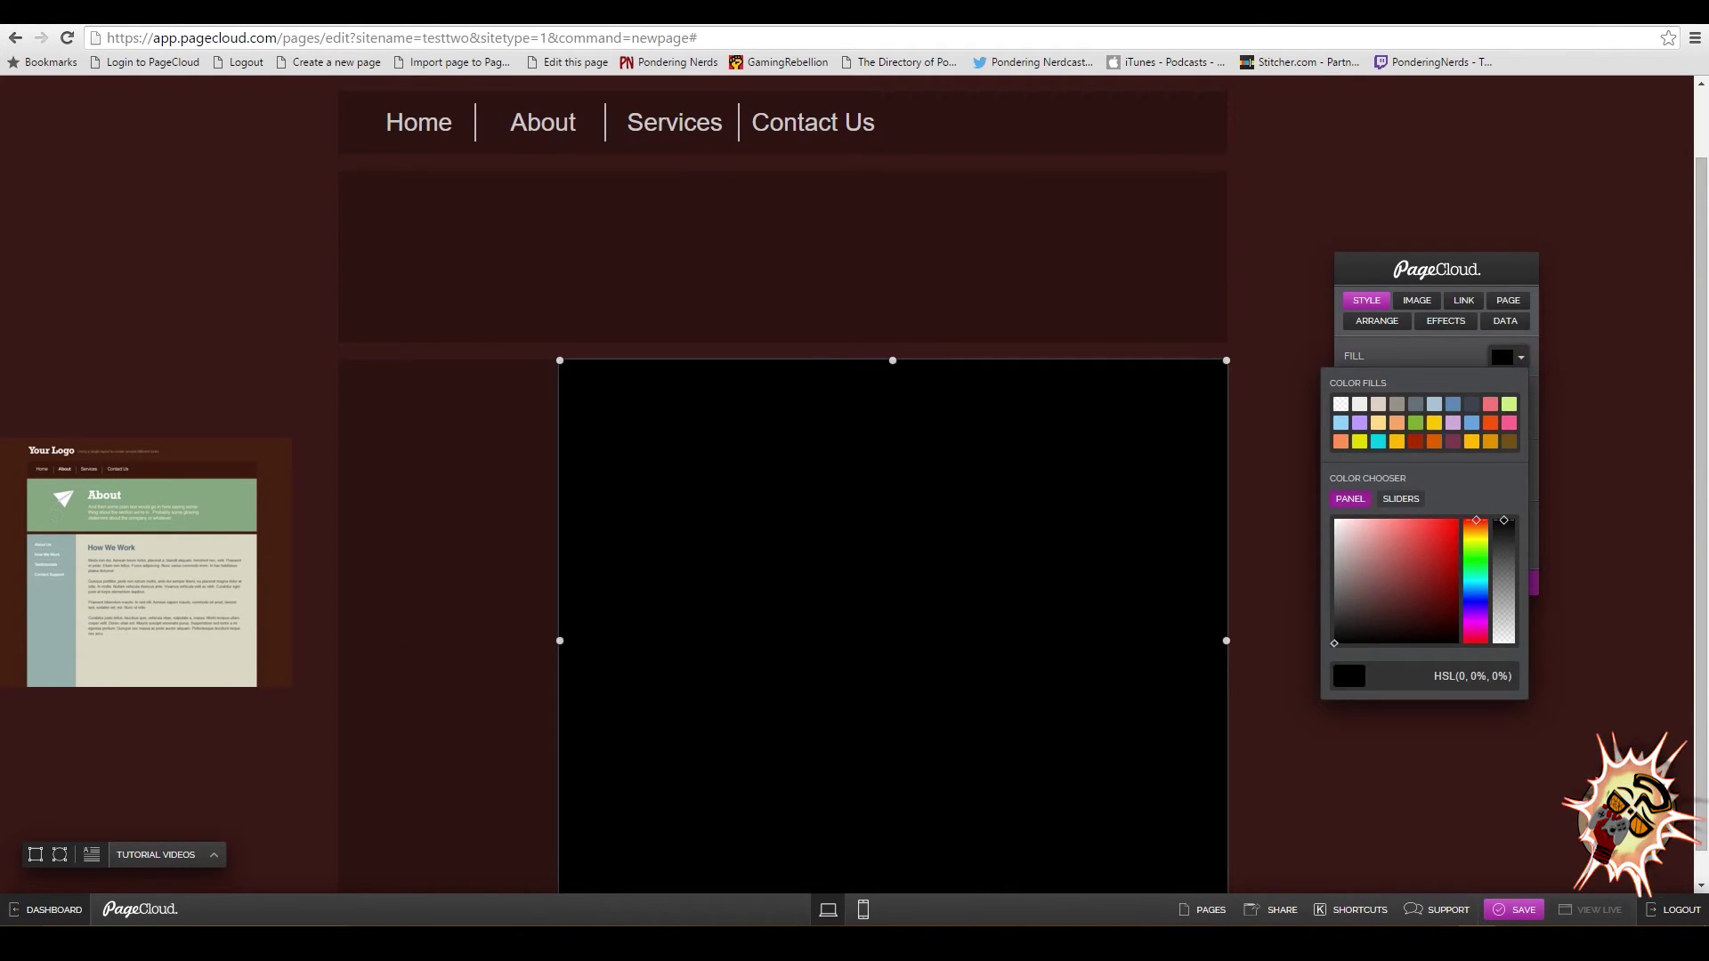
left_click(1434, 404)
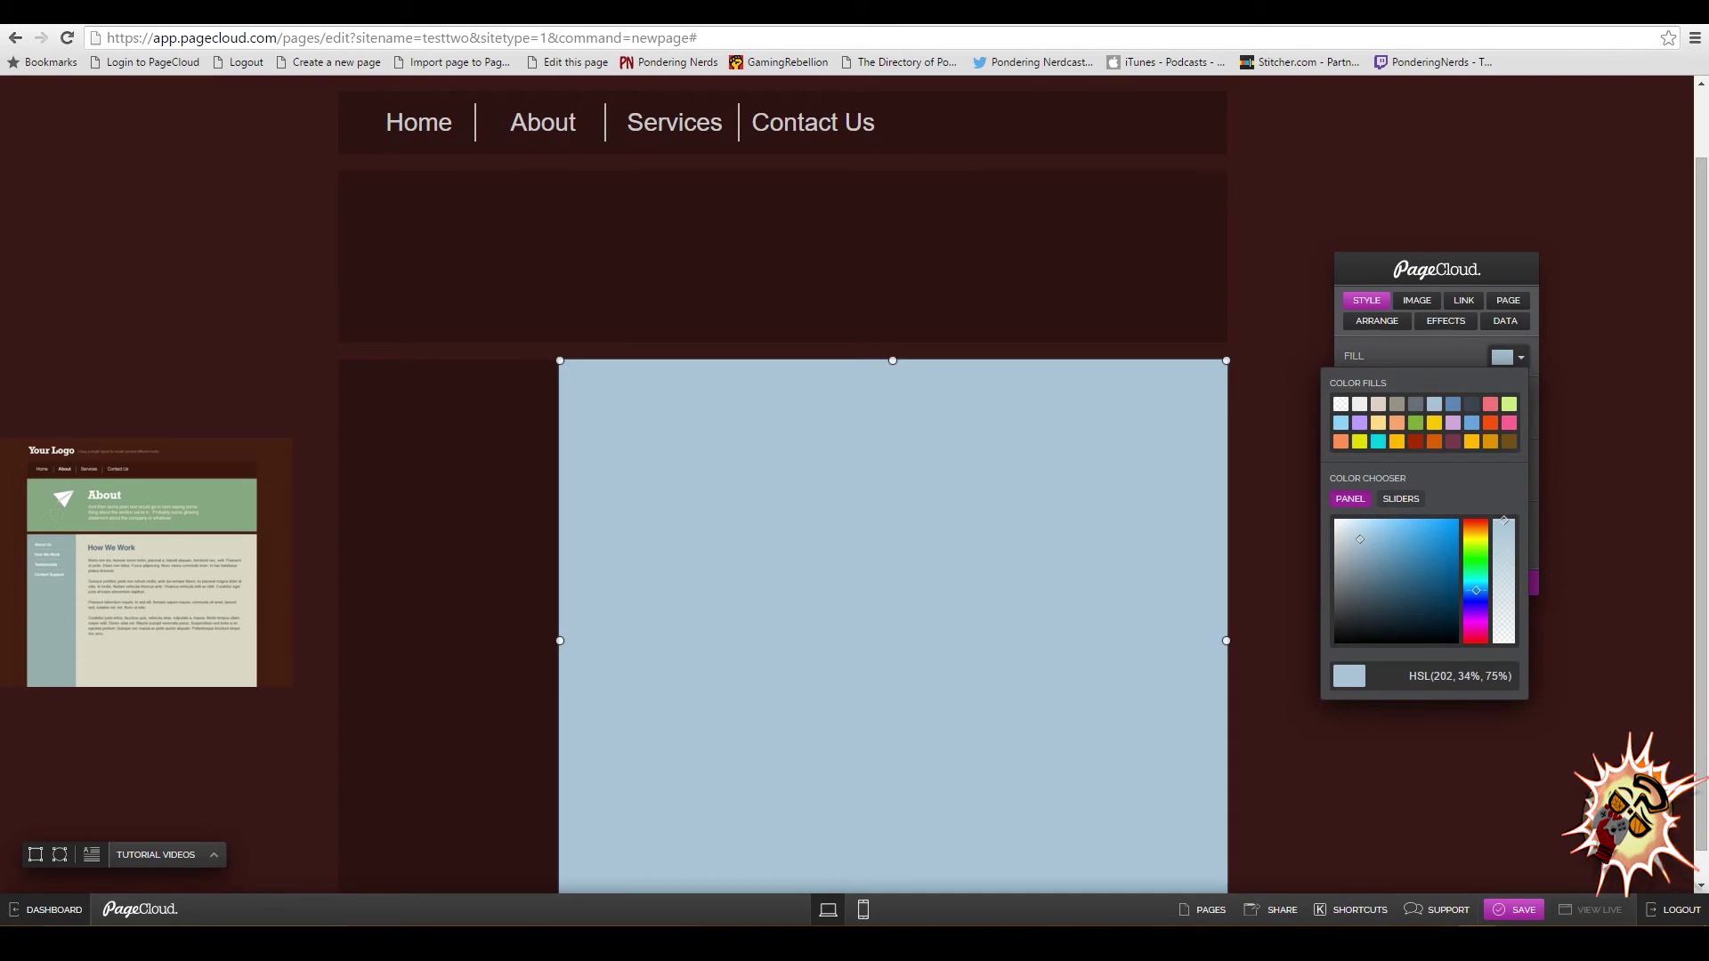
Move the reference layout image over the sidebar and content rectangles and bring it to the front.
left_click_drag(79, 514, 477, 497)
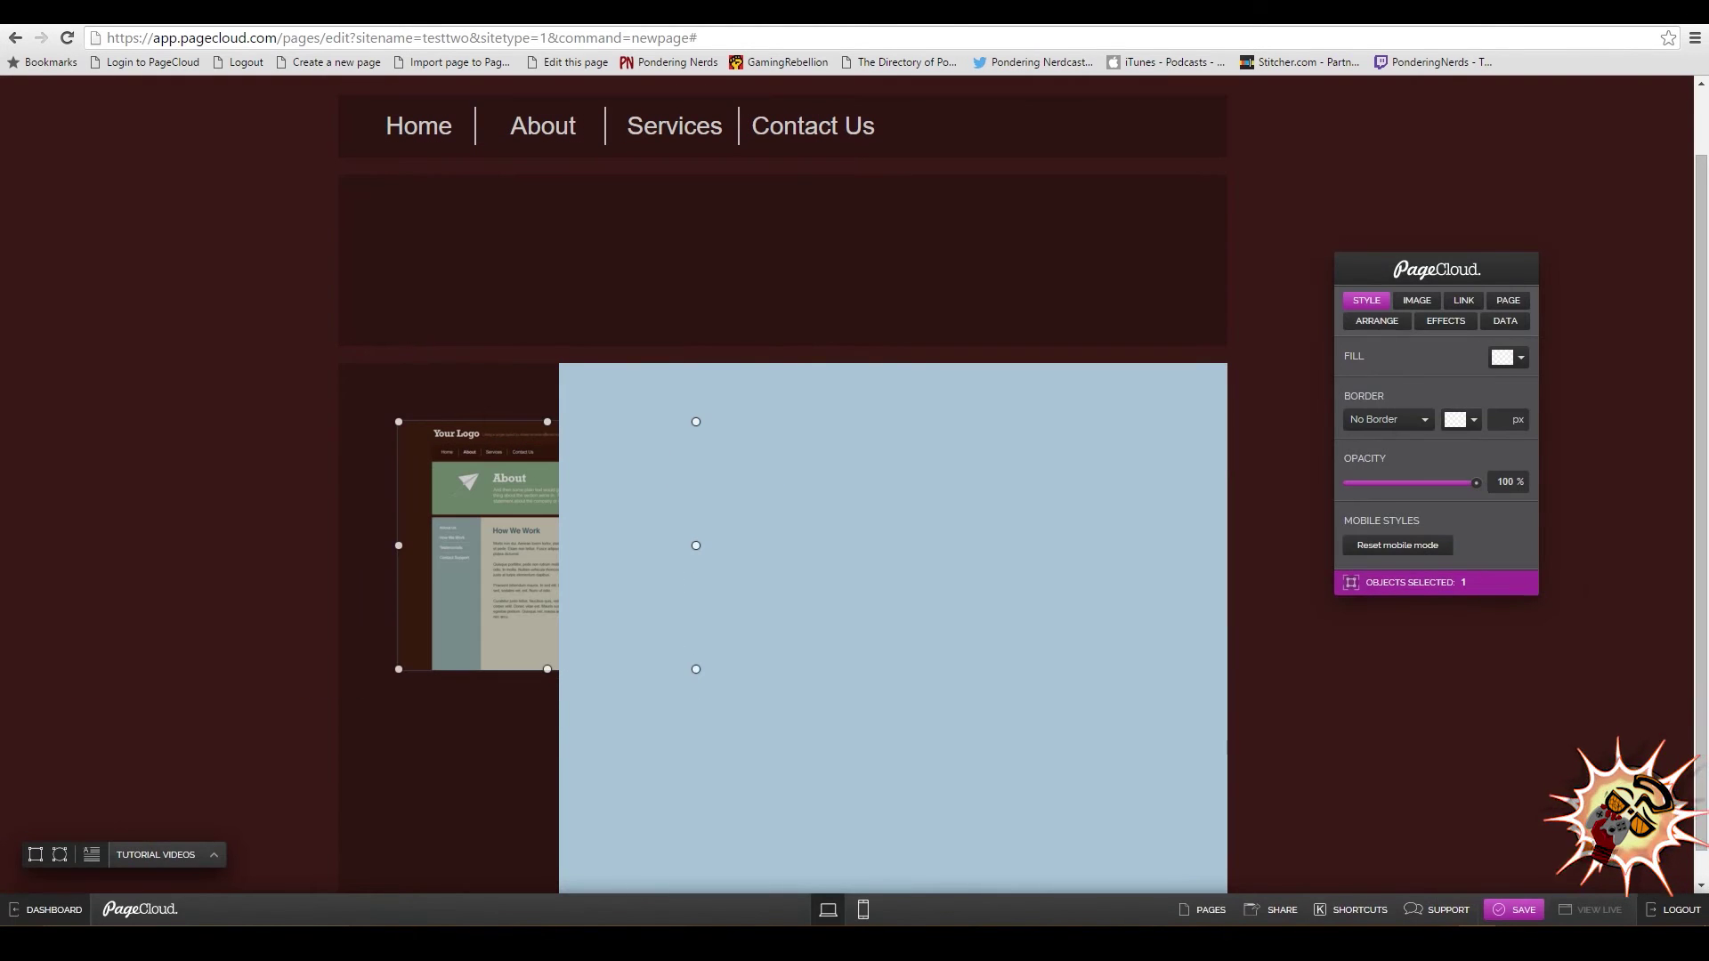
left_click(1377, 321)
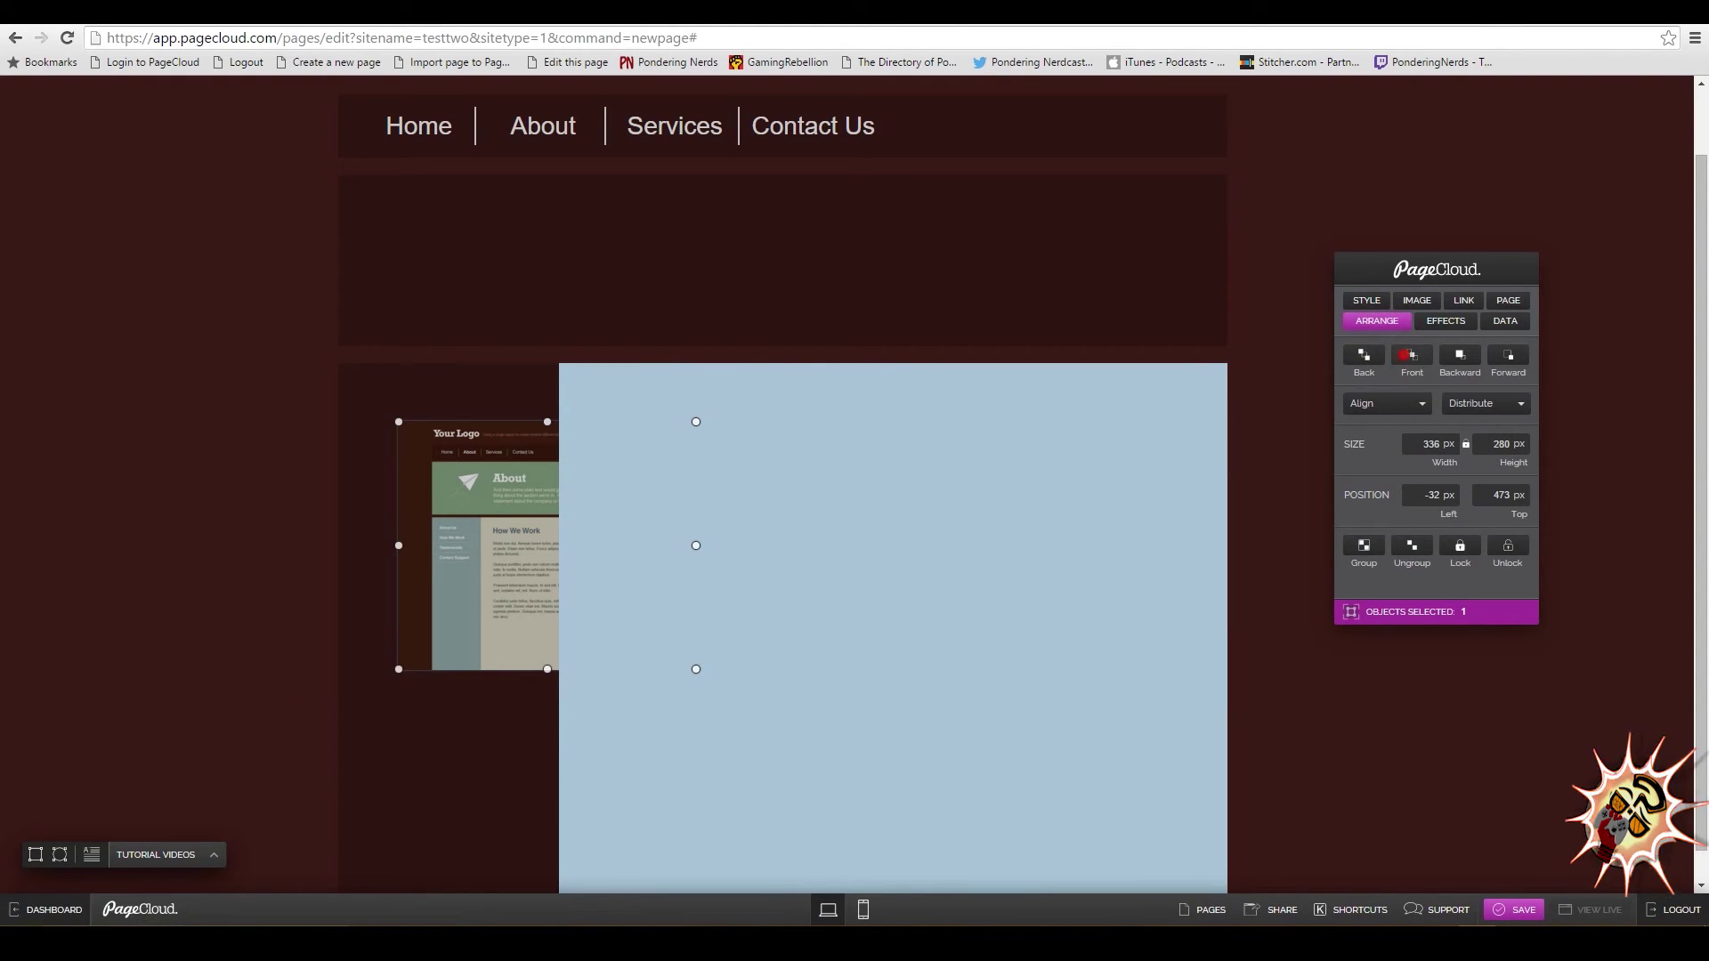
left_click(1412, 355)
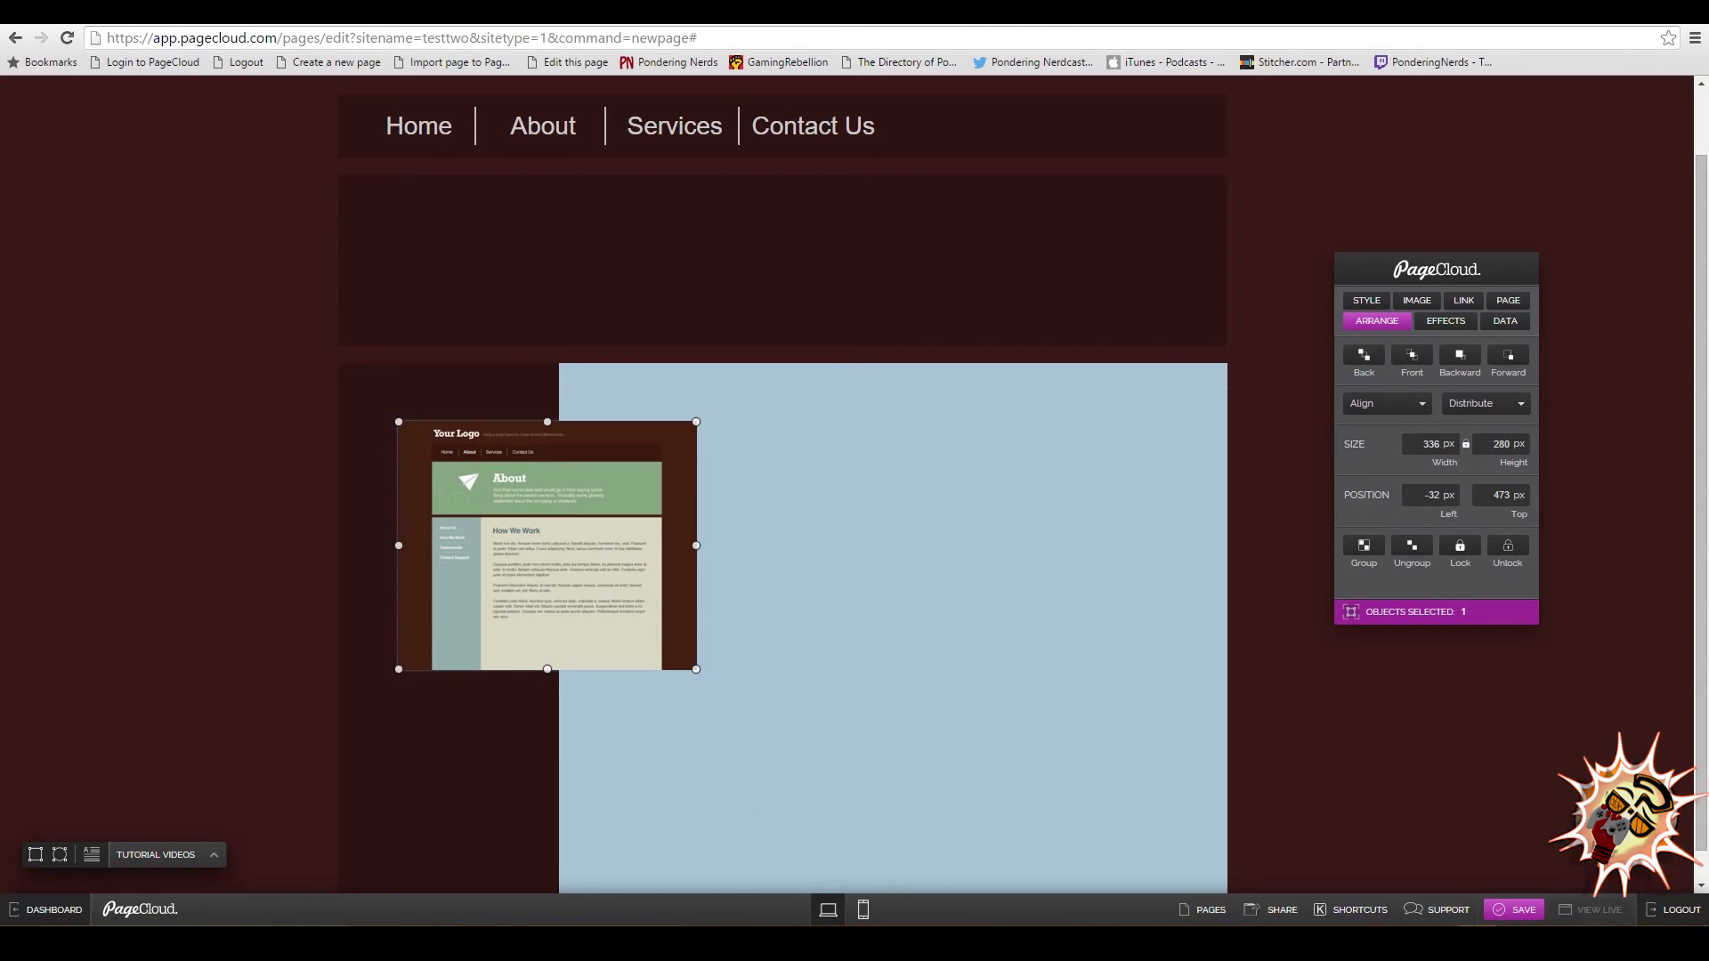
Group the slightly lowered banner with the sidebar and content rectangles, and send the group behind the reference image.
left_click(870, 484)
left_click(457, 519)
left_click(416, 694)
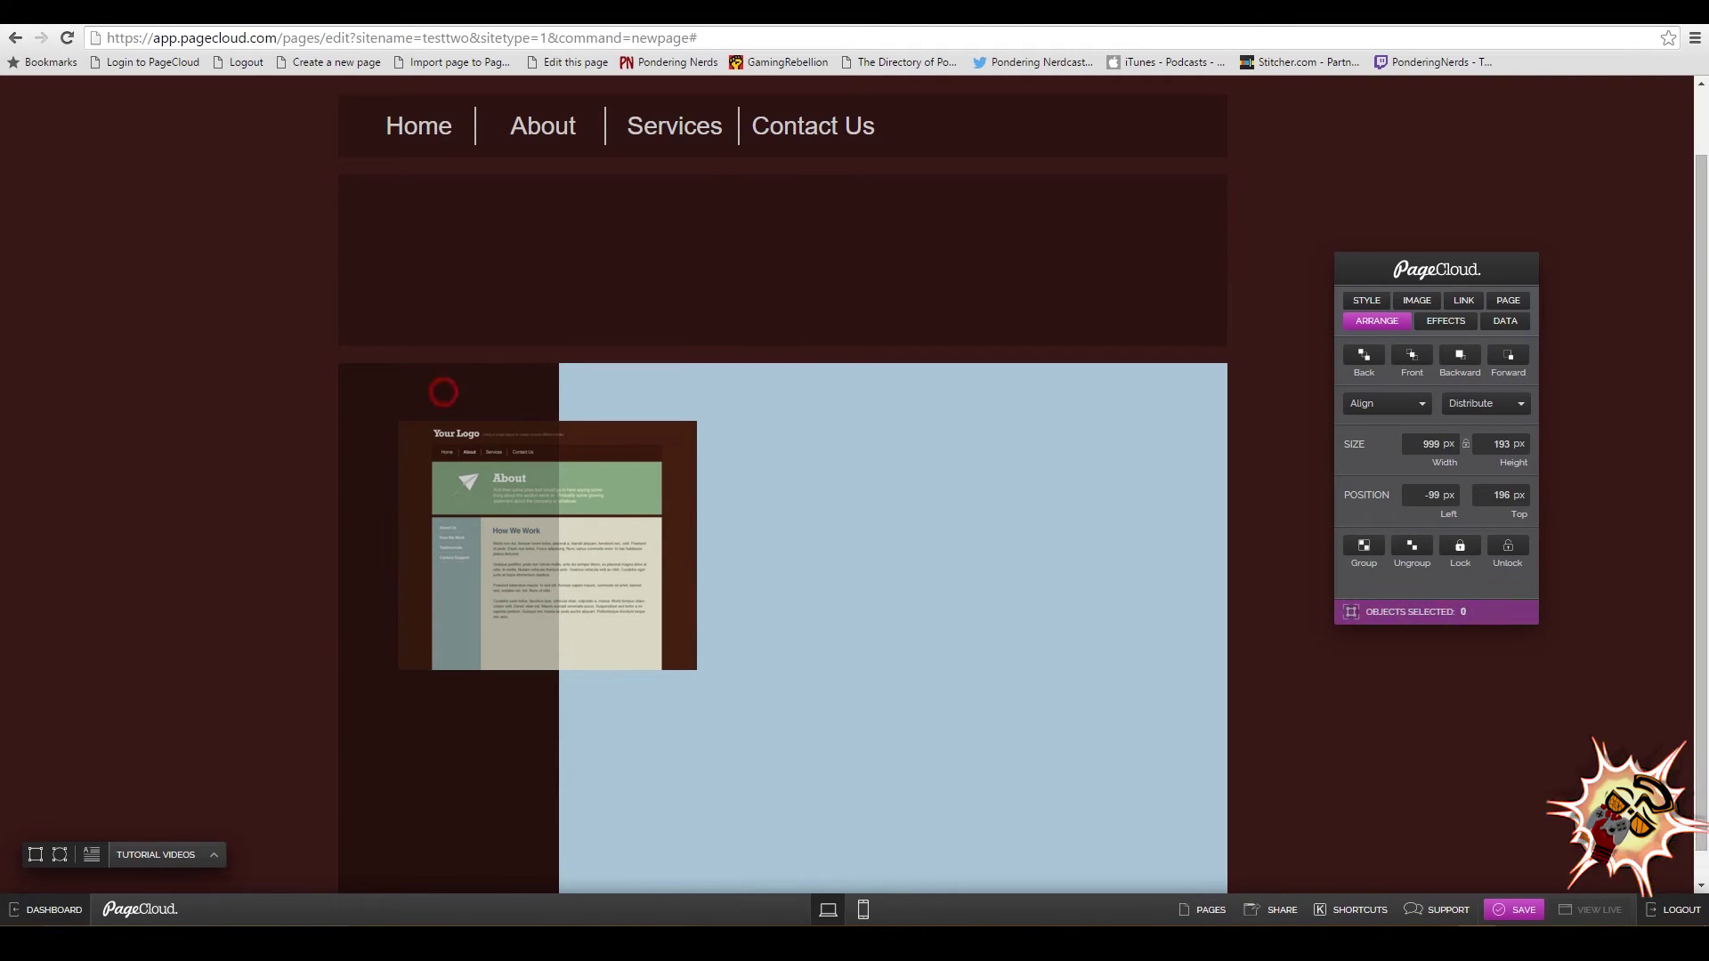
left_click_drag(545, 304, 545, 313)
left_click(462, 382, "shift")
left_click(644, 405, "shift")
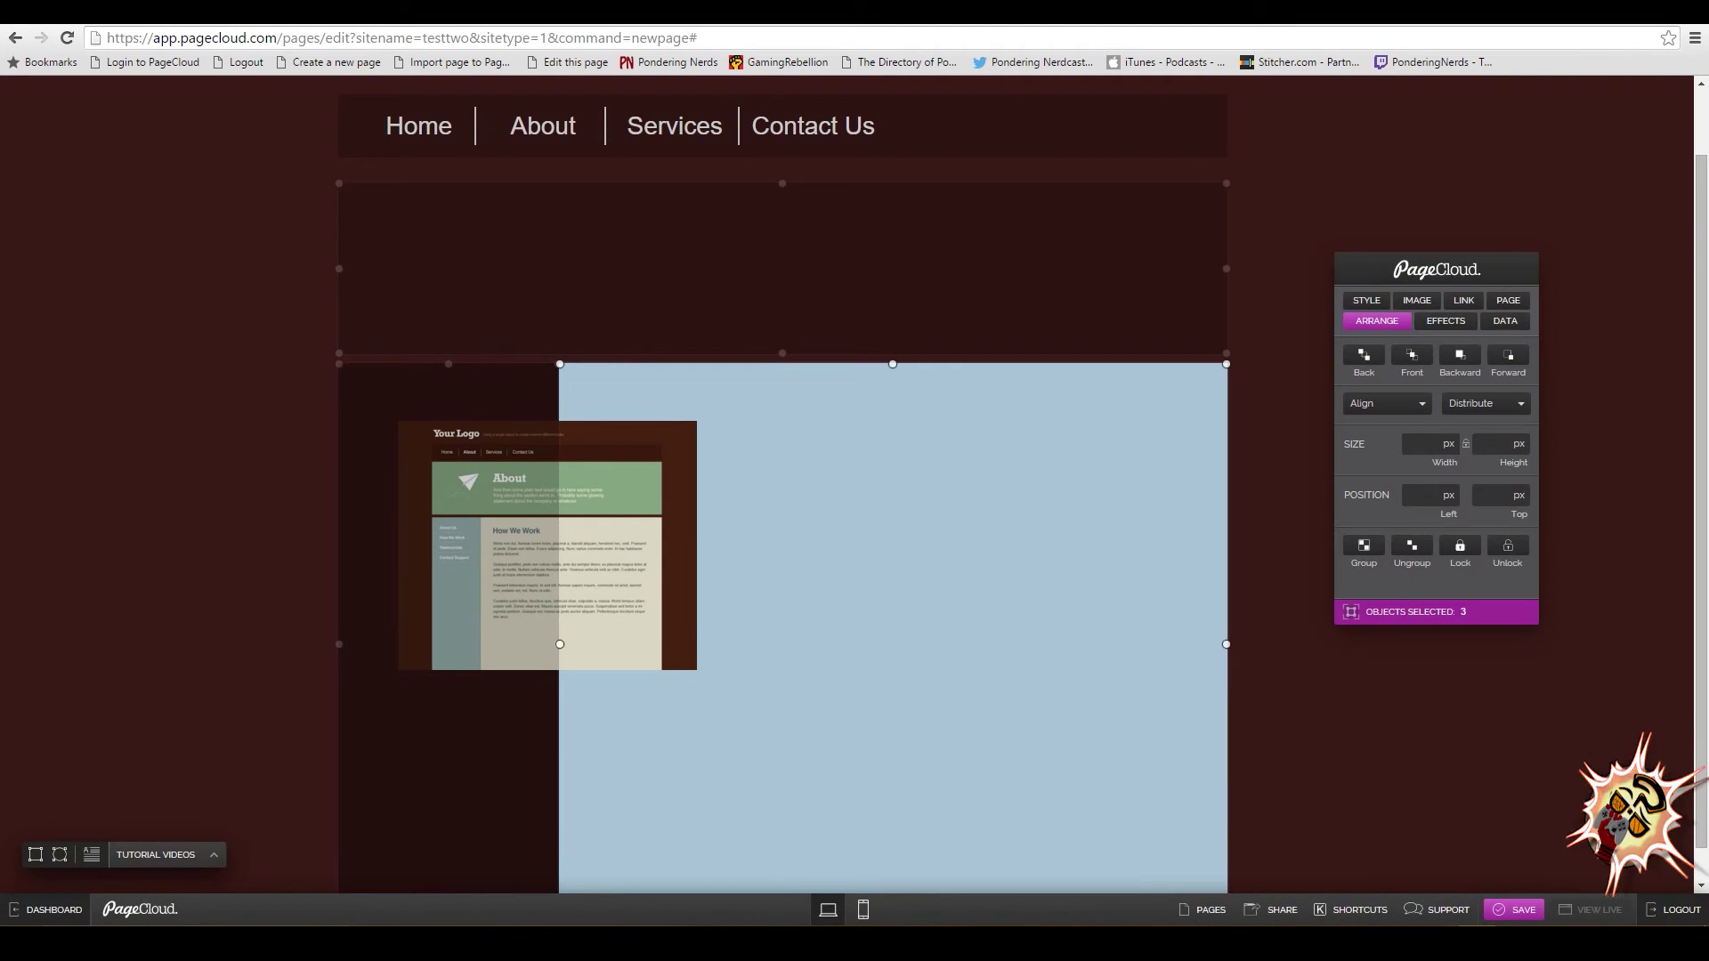
left_click(1364, 546)
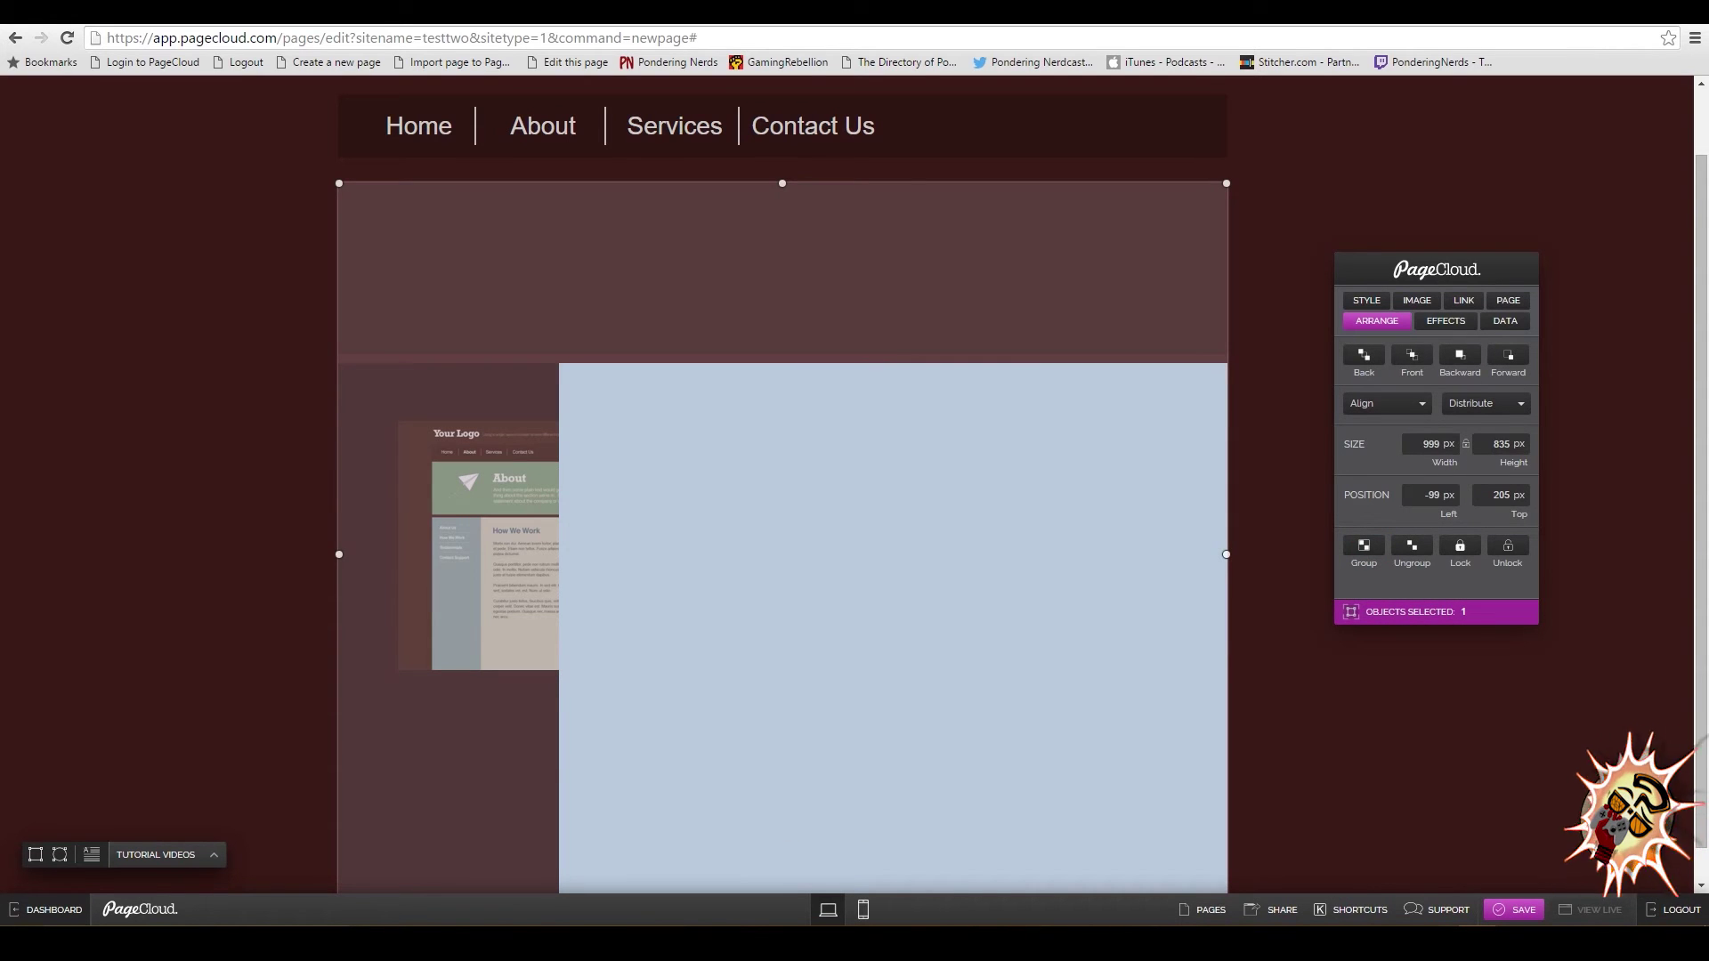
left_click(1364, 355)
left_click(1412, 355)
left_click(1364, 354)
Delete the extra copies of the reference layout image, keeping one over the sidebar and content area.
left_click_drag(608, 472, 648, 446)
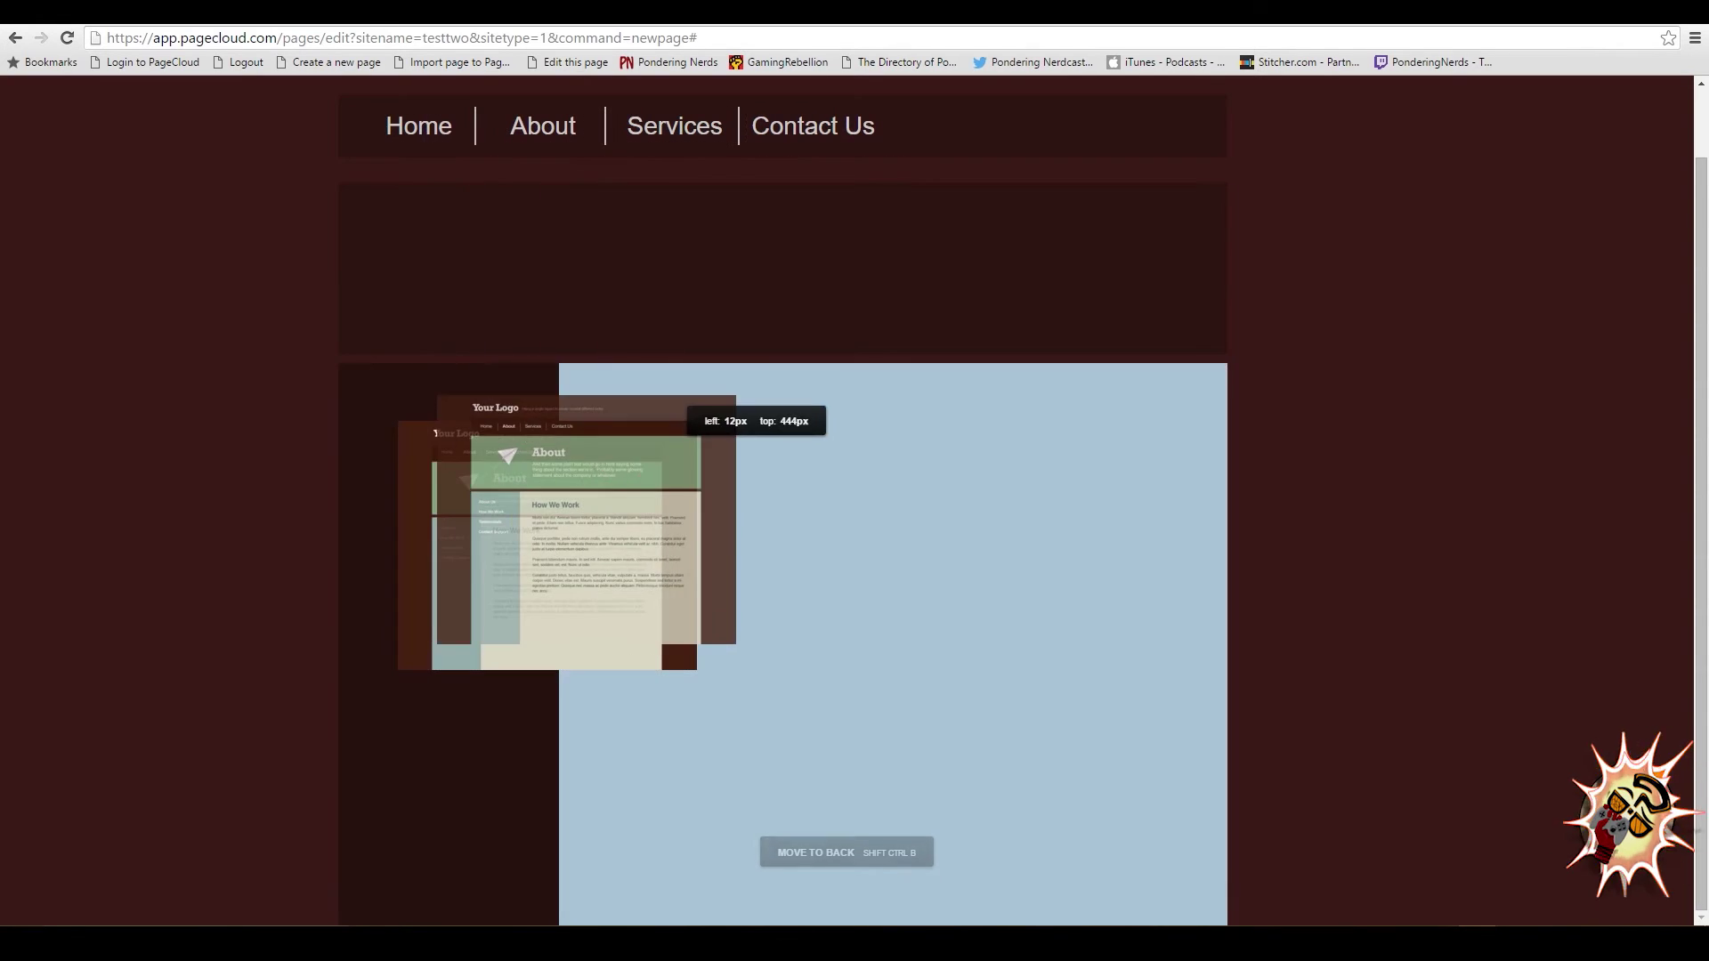
left_click_drag(661, 518, 256, 607)
key("Delete")
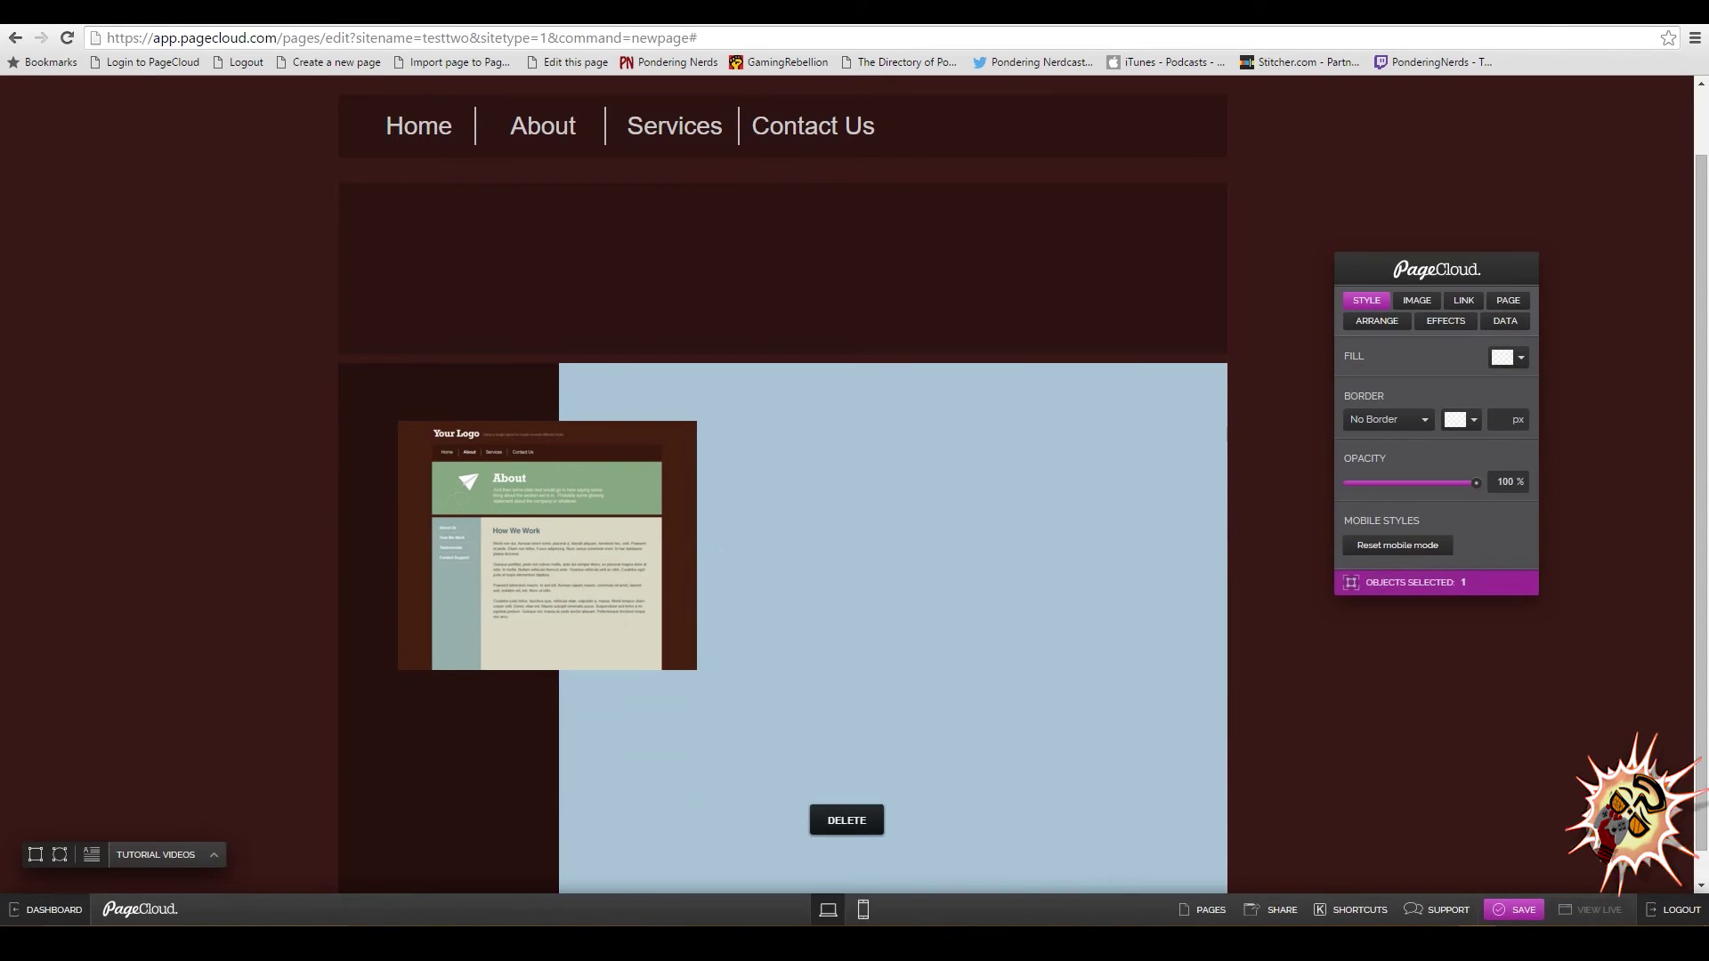
left_click(1511, 357)
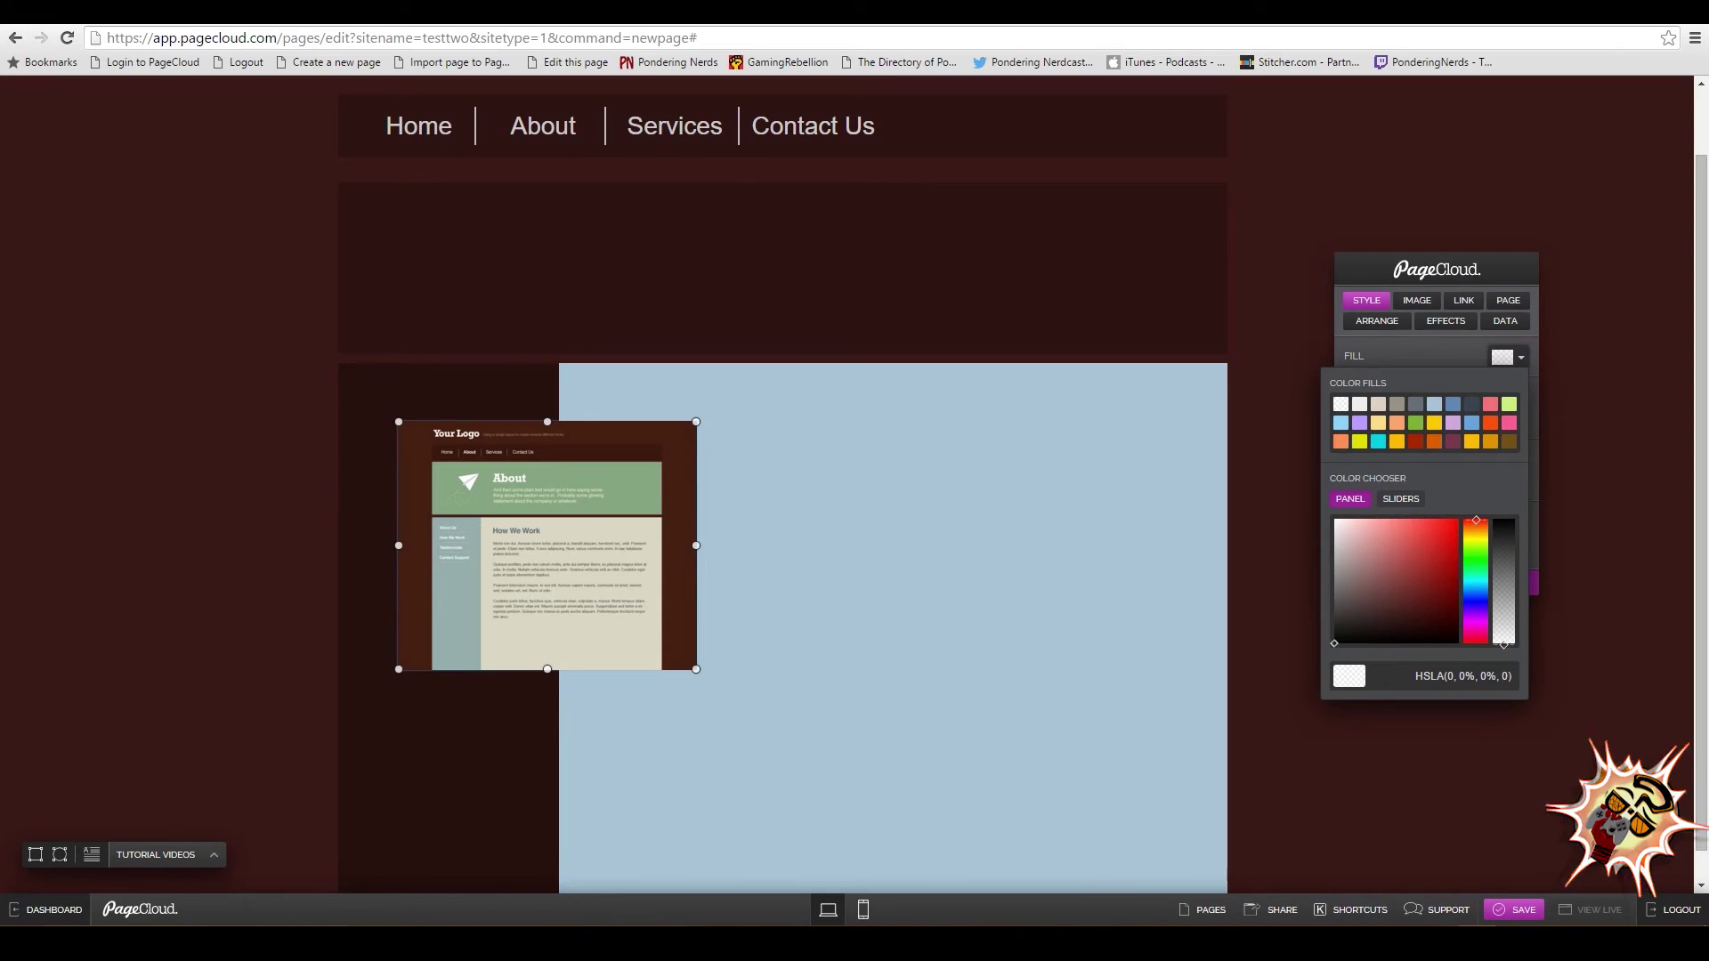
left_click_drag(570, 525, 615, 555)
key("Delete")
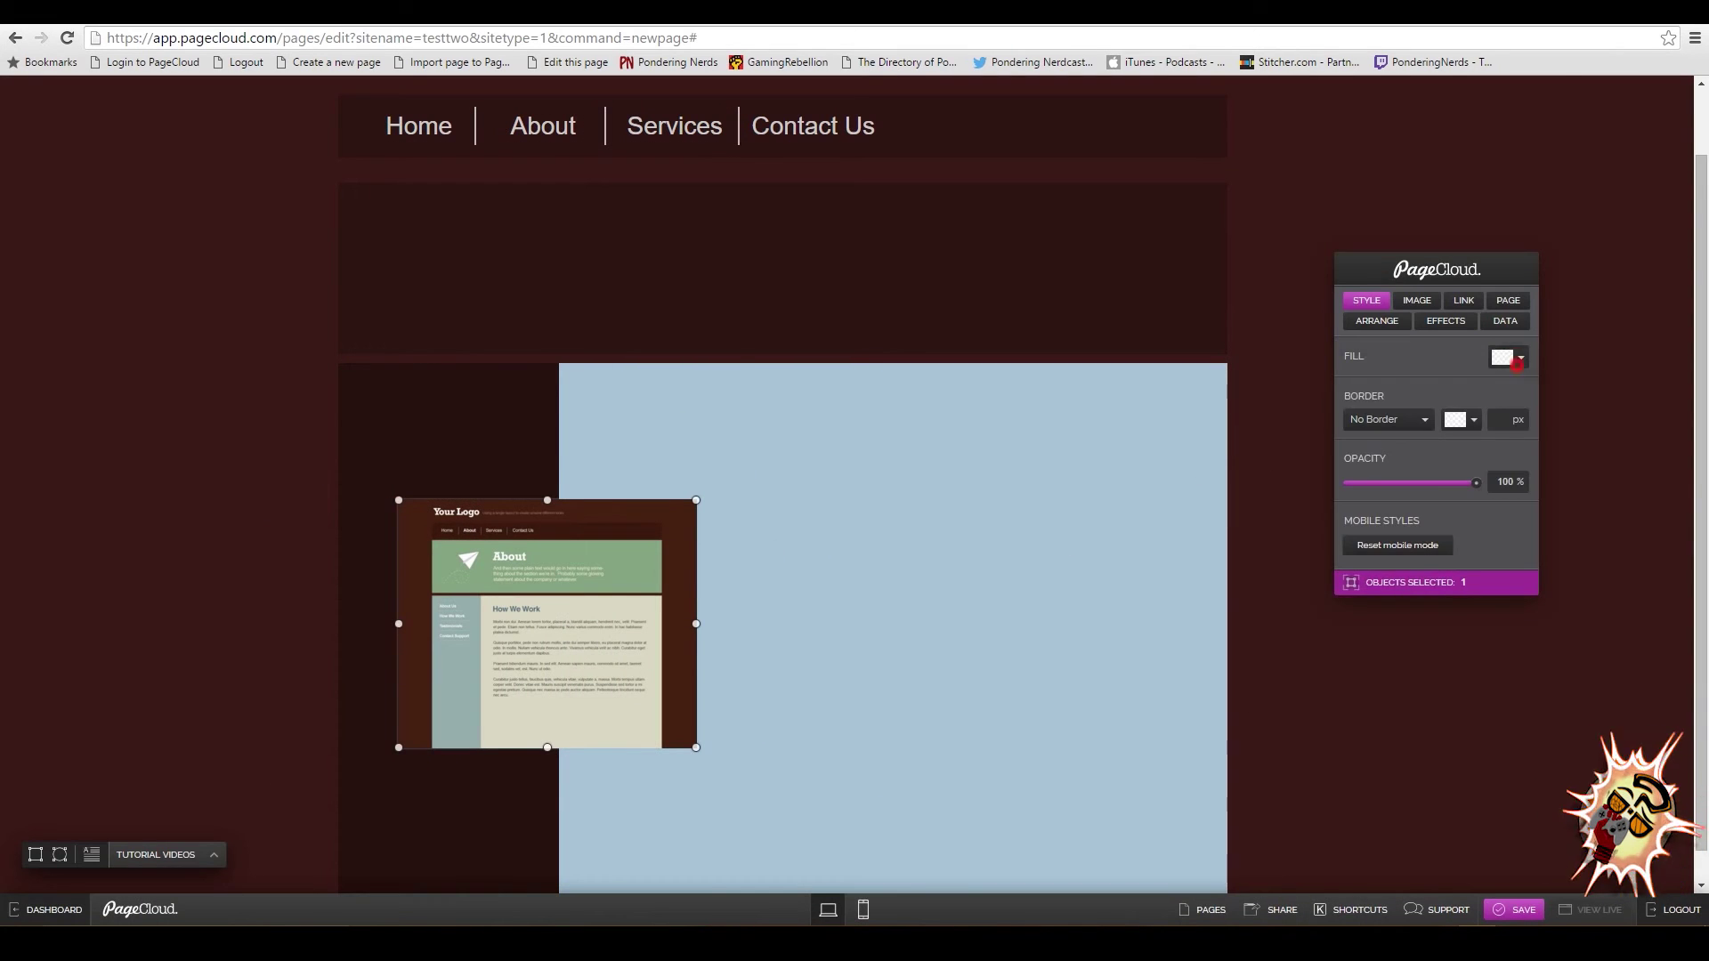
Try light red and beige fills on the selected reference layout image.
left_click(1516, 360)
left_click(1490, 404)
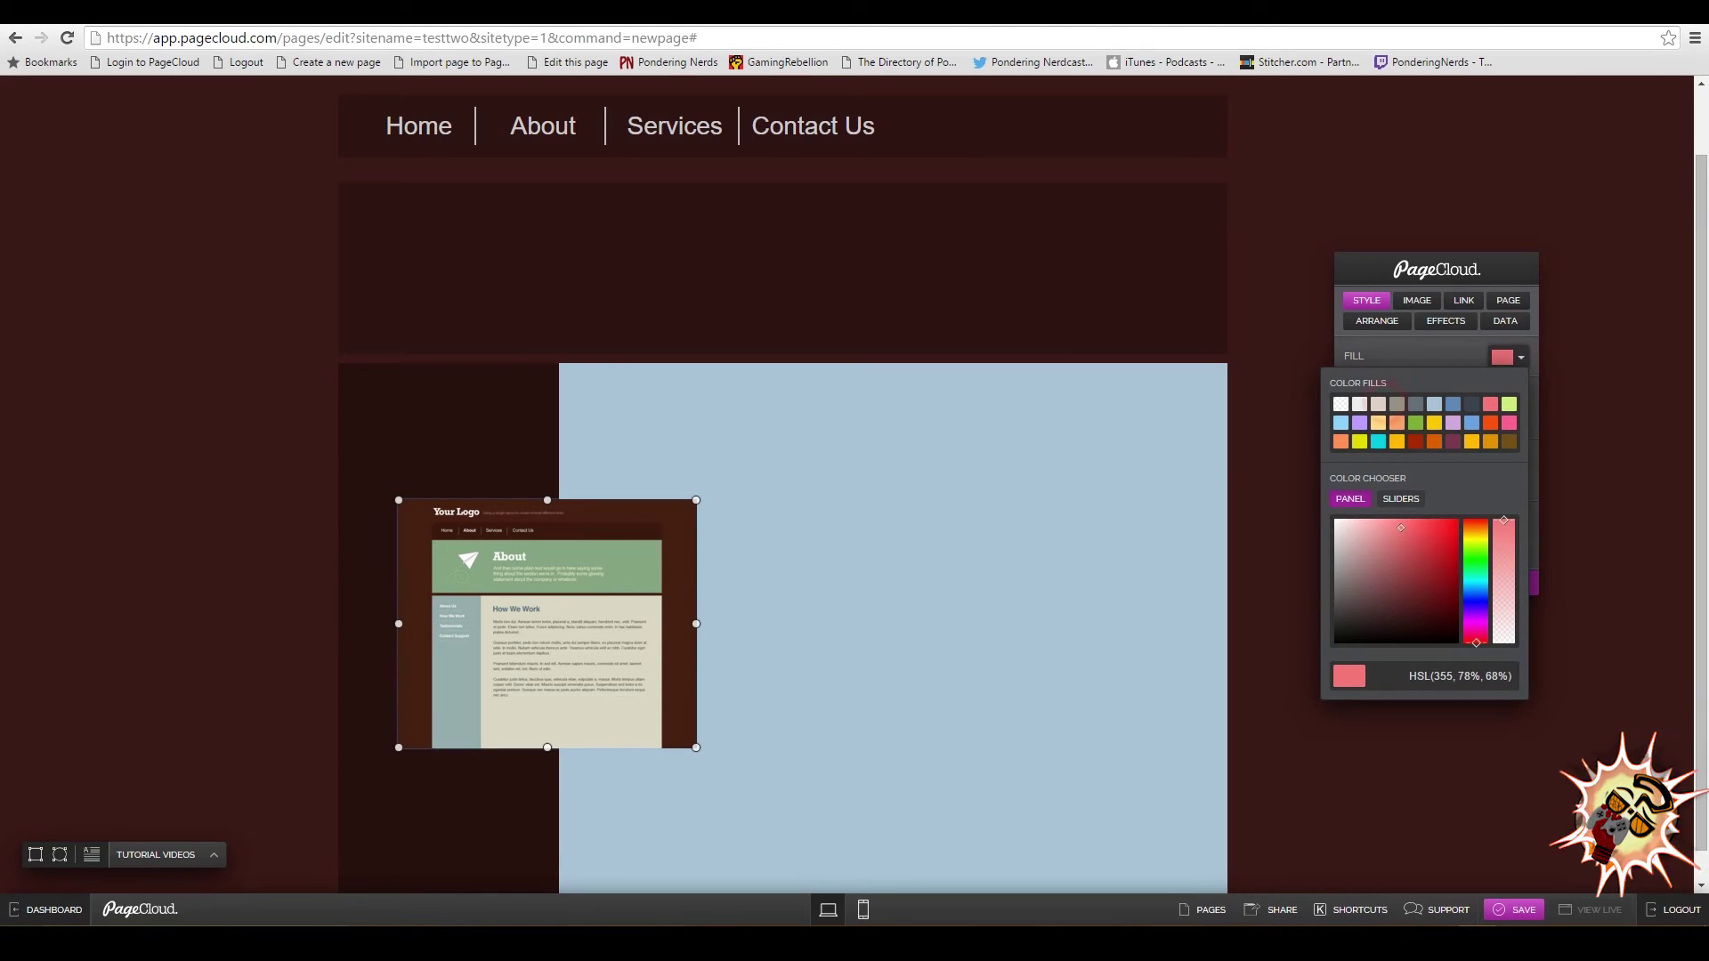
left_click(1378, 404)
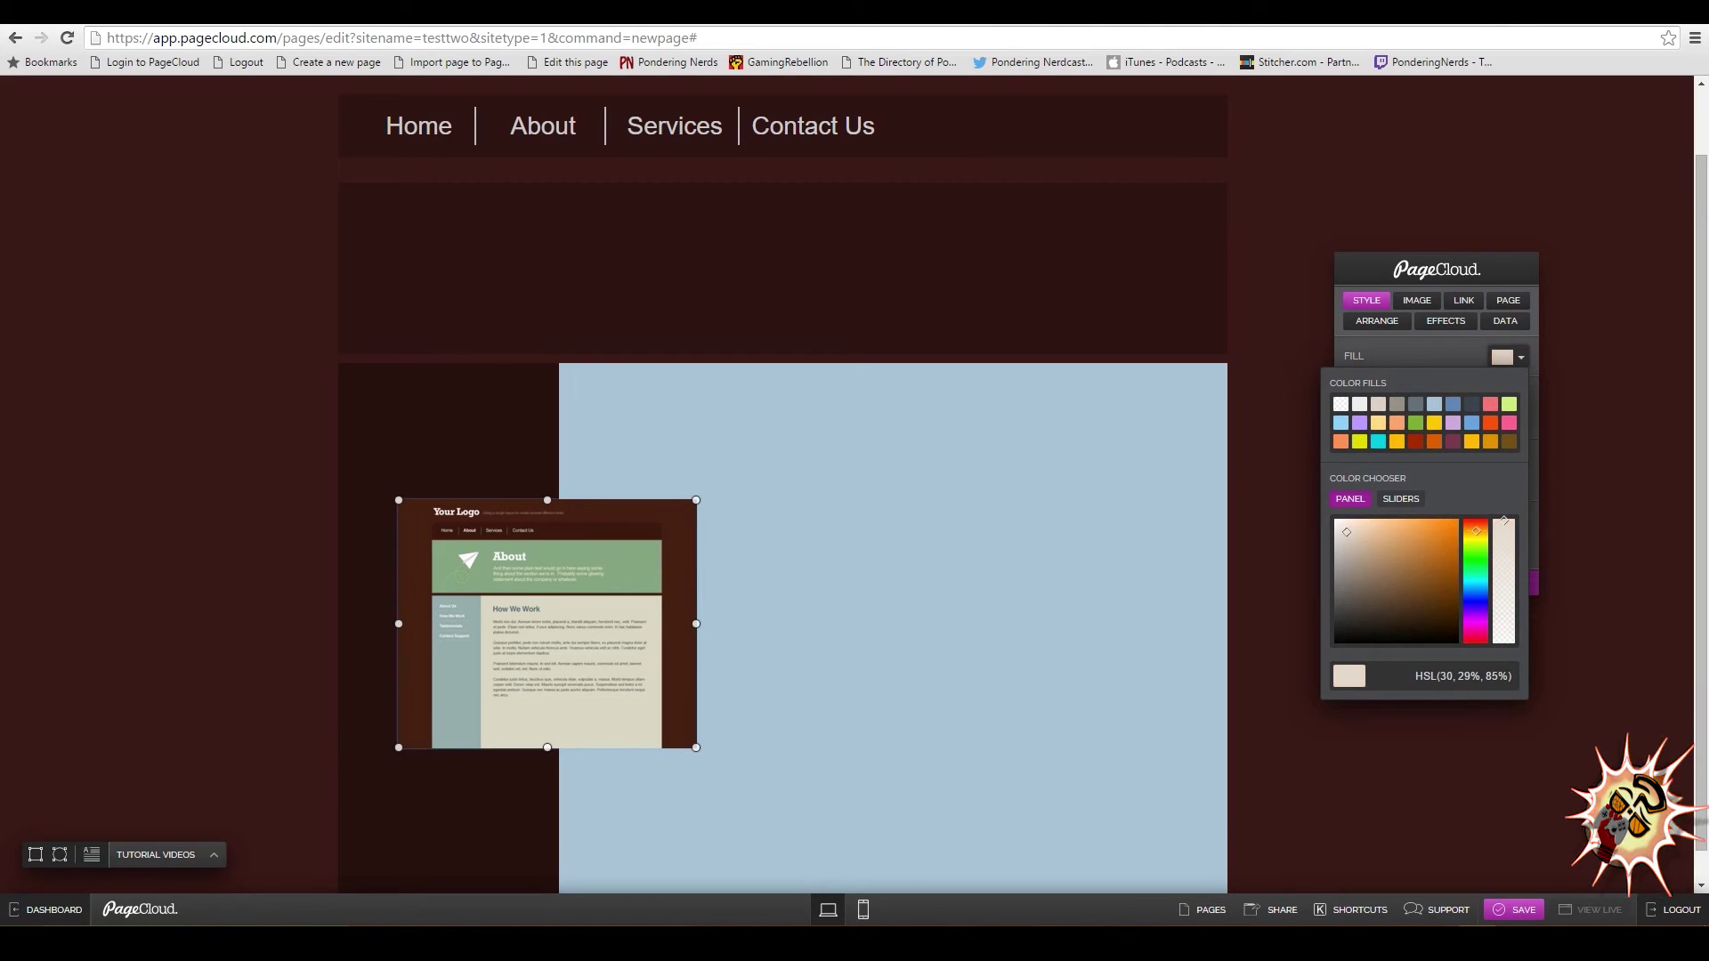
Ungroup the banner, sidebar and content rectangles and shift them slightly to the right.
left_click(772, 492)
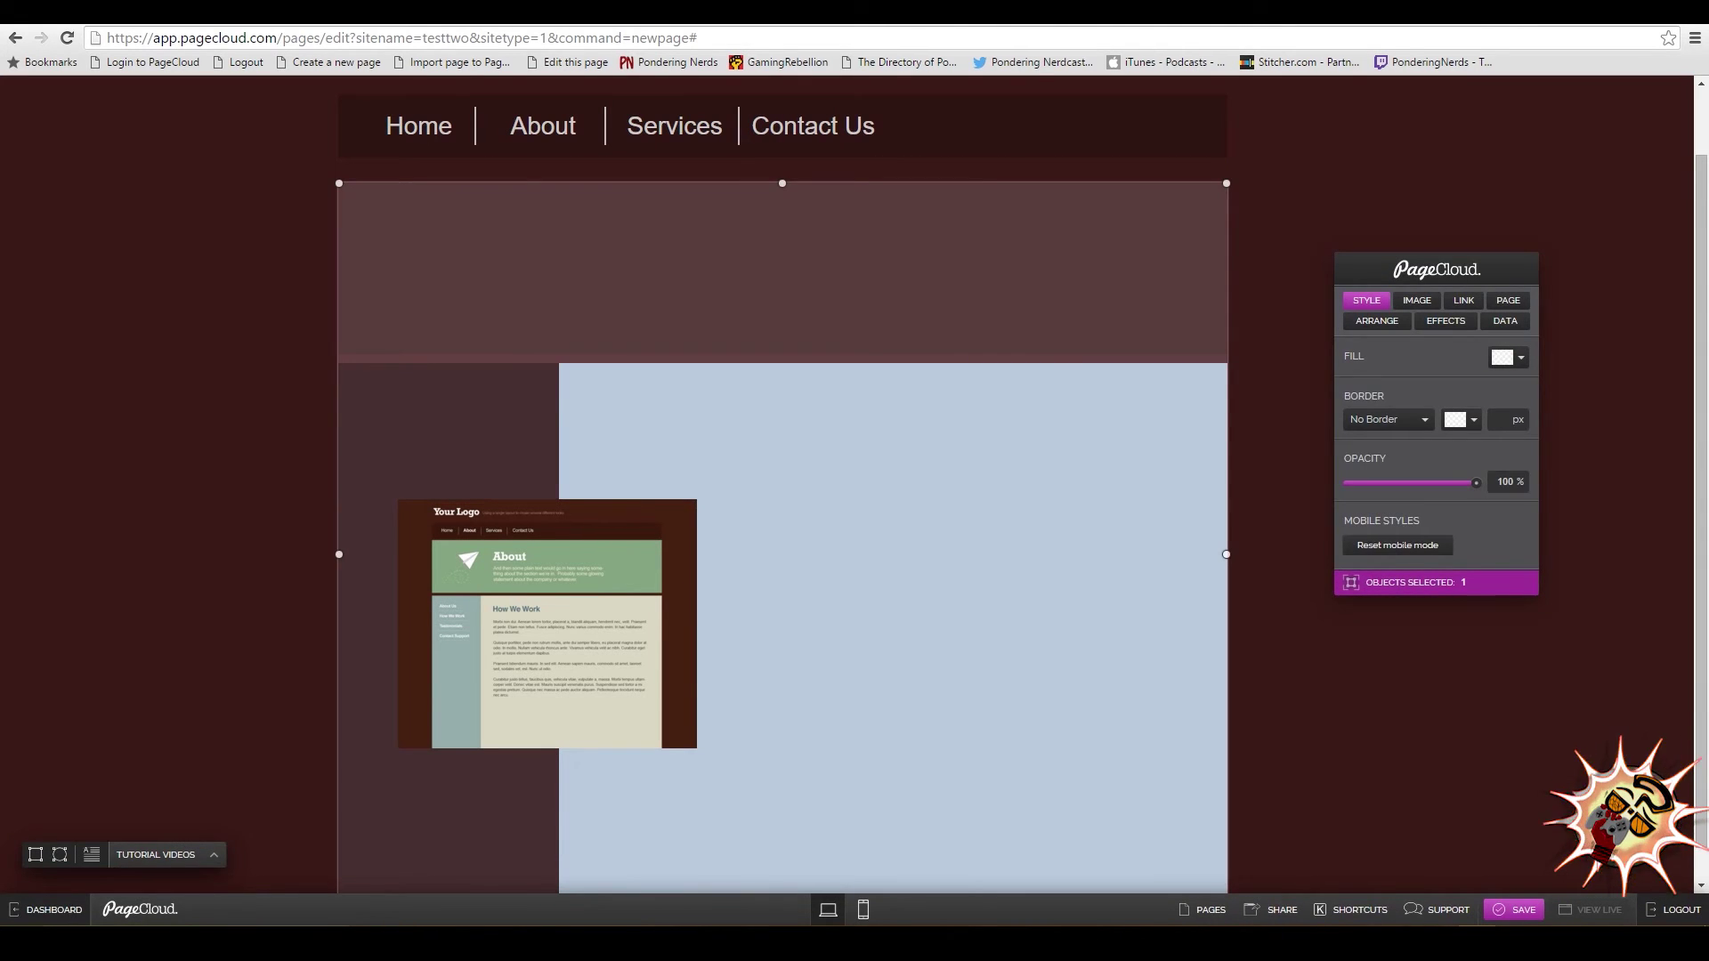
left_click(882, 526)
left_click(1376, 321)
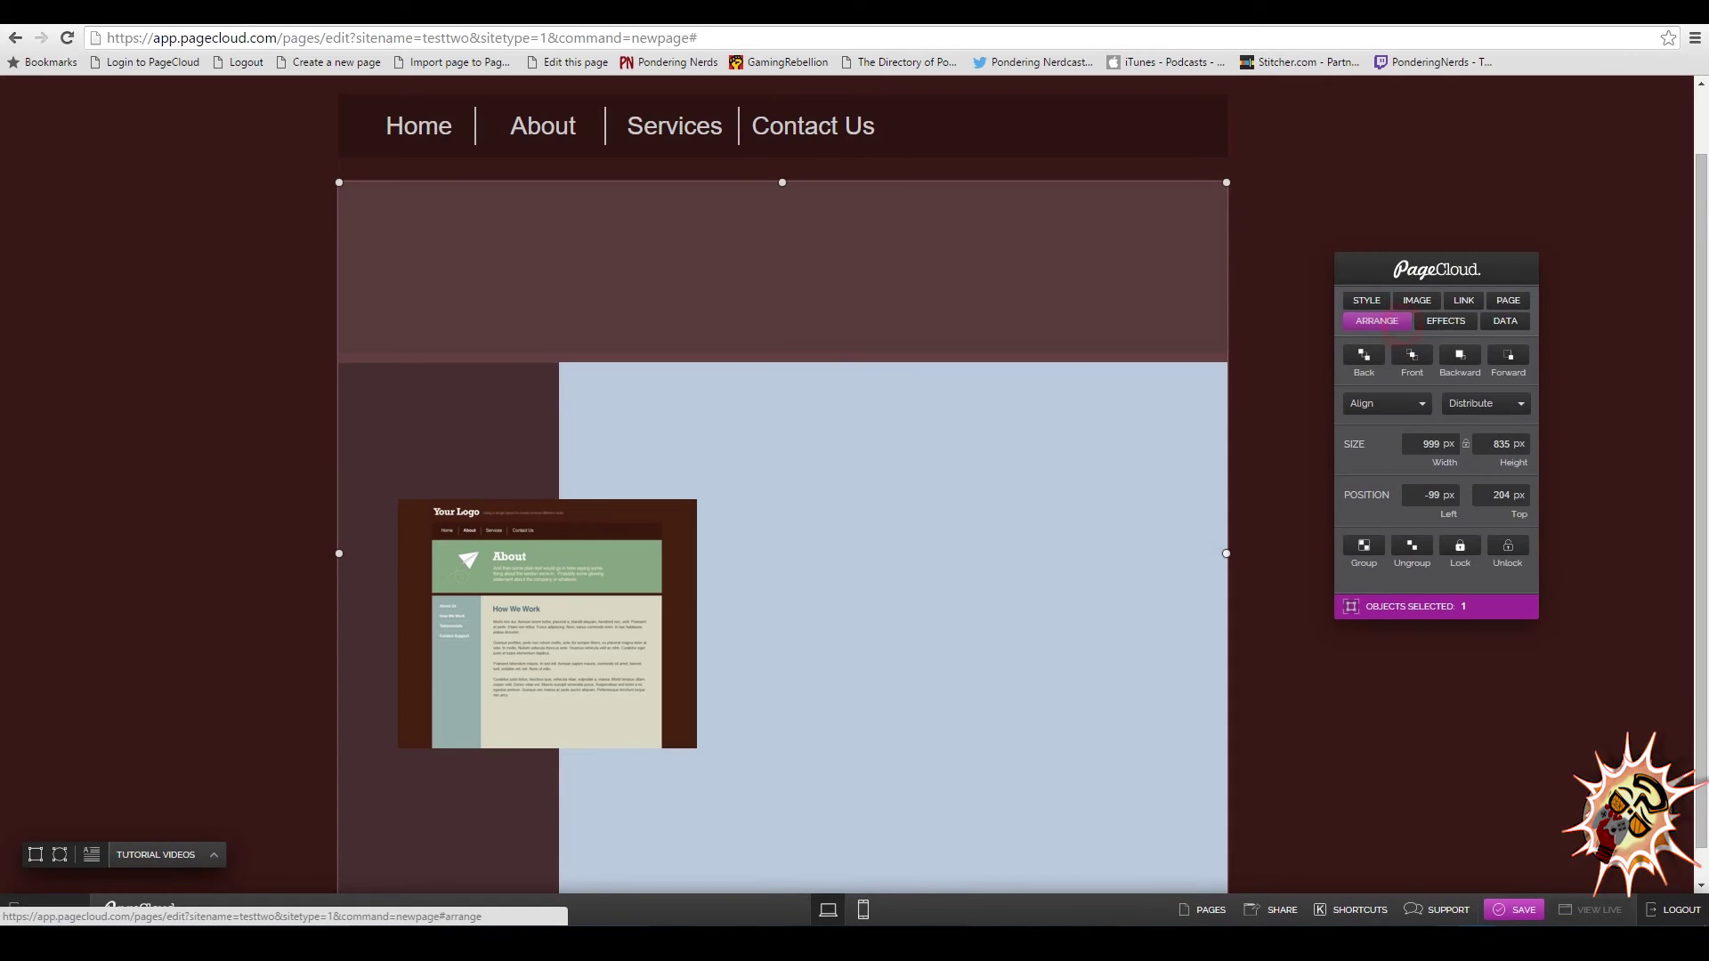
left_click(1411, 546)
left_click_drag(850, 478, 866, 477)
left_click(1305, 473)
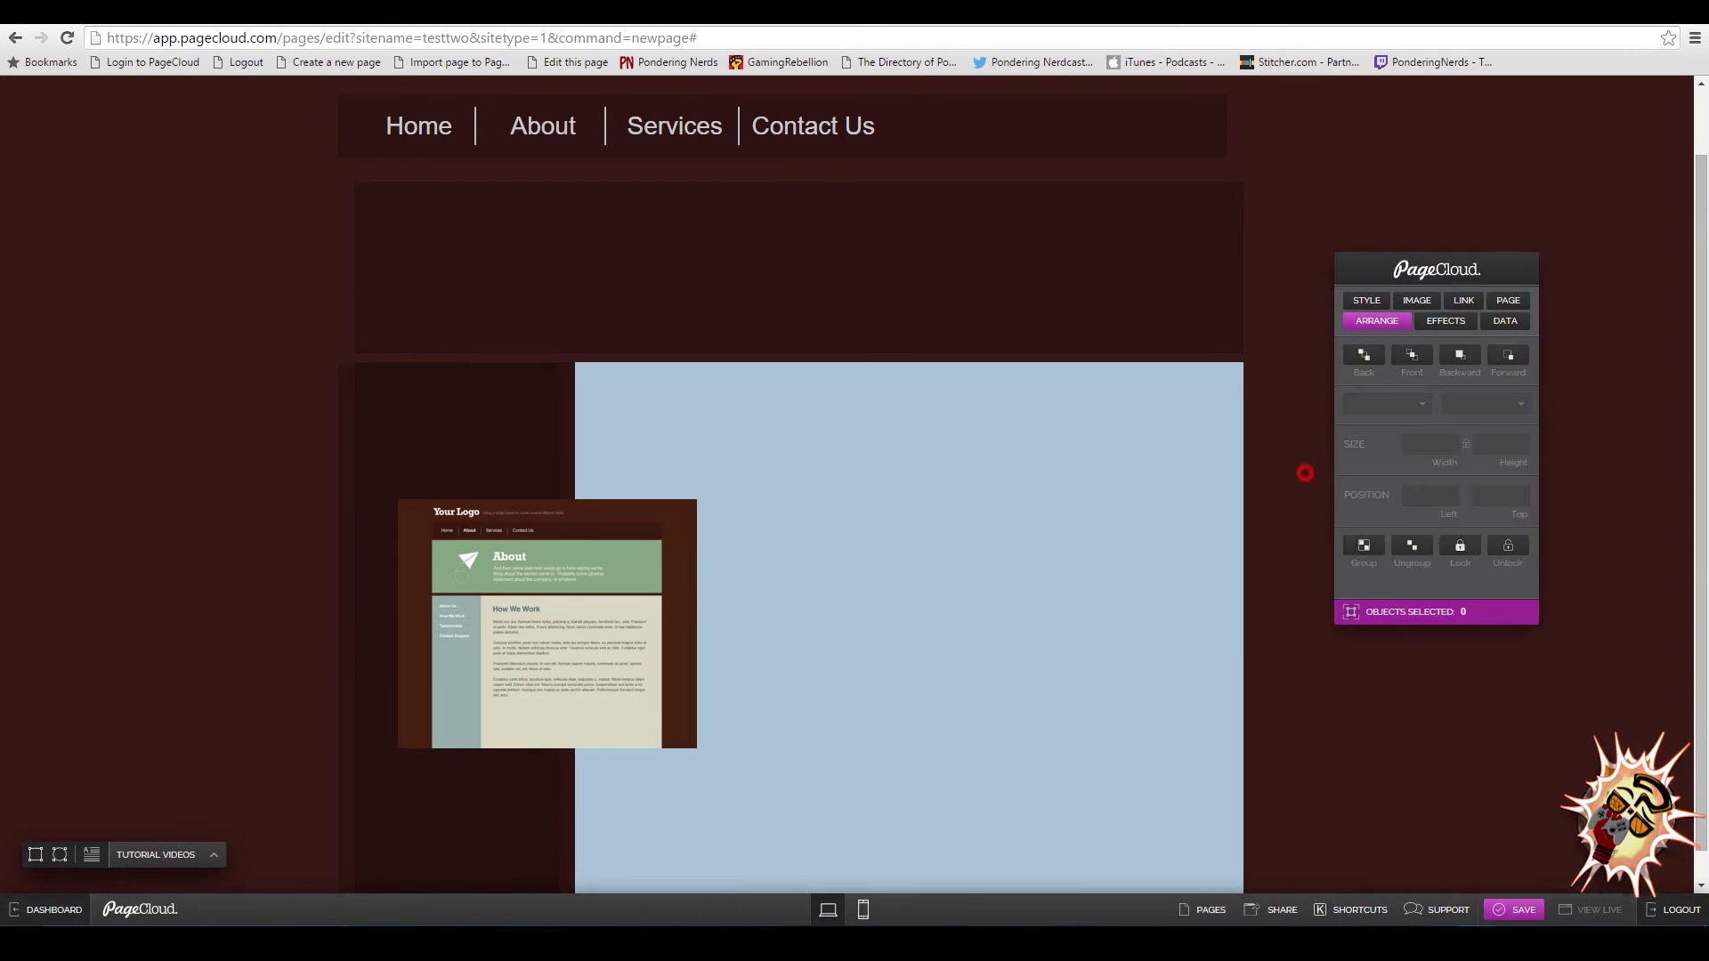
Delete the leftover duplicate rectangle behind the sidebar.
left_click(1072, 508)
left_click(347, 427)
key("Delete")
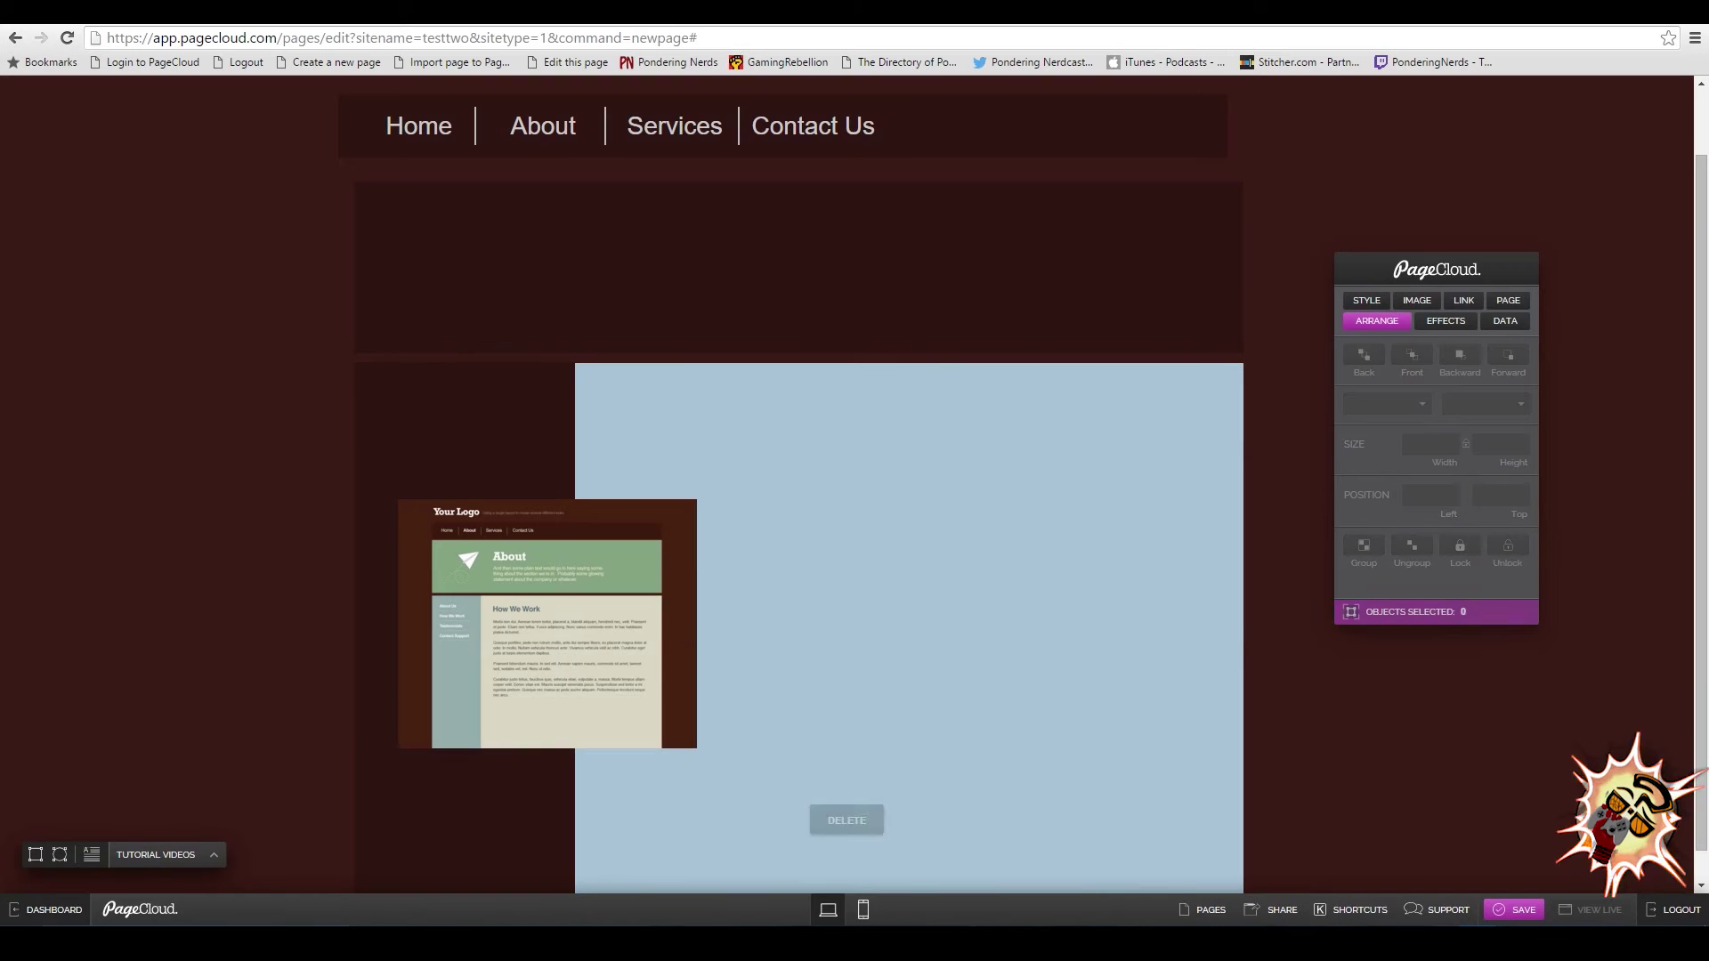
Fill the content rectangle with the light beige preset color.
left_click(908, 628)
left_click(1365, 300)
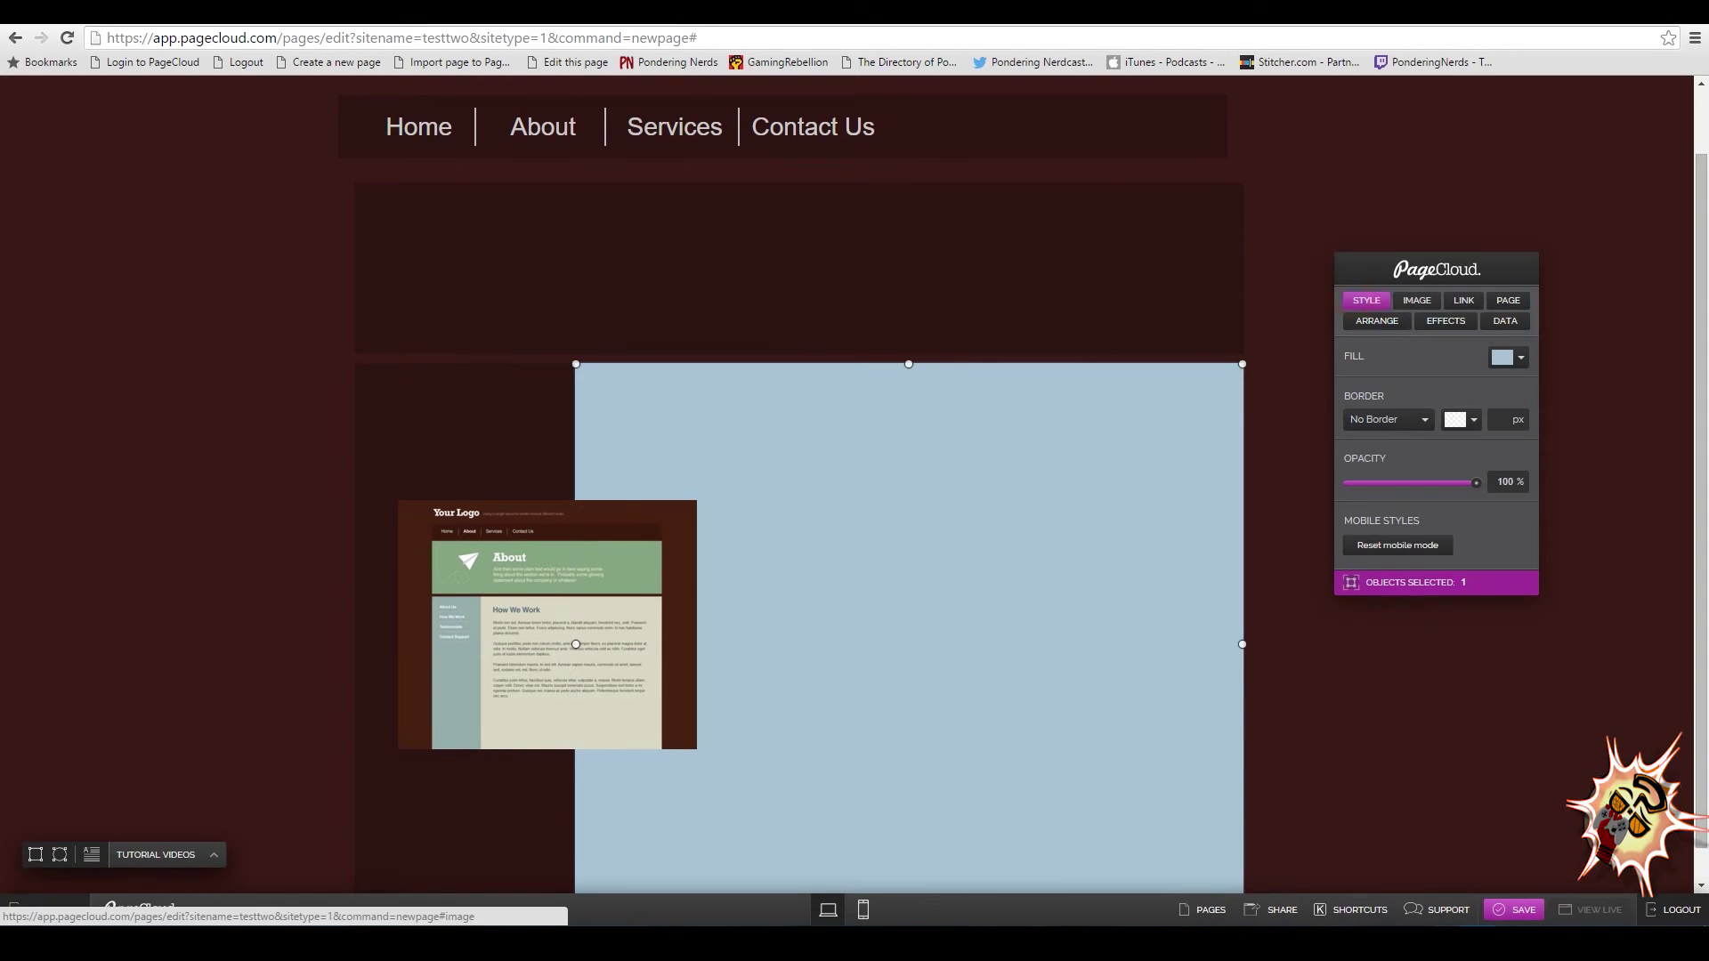
left_click(1509, 357)
left_click(1378, 404)
Fill the sidebar rectangle with a muted grayish blue, HSL(202, 13%, 53%), at 100% opacity.
left_click(435, 428)
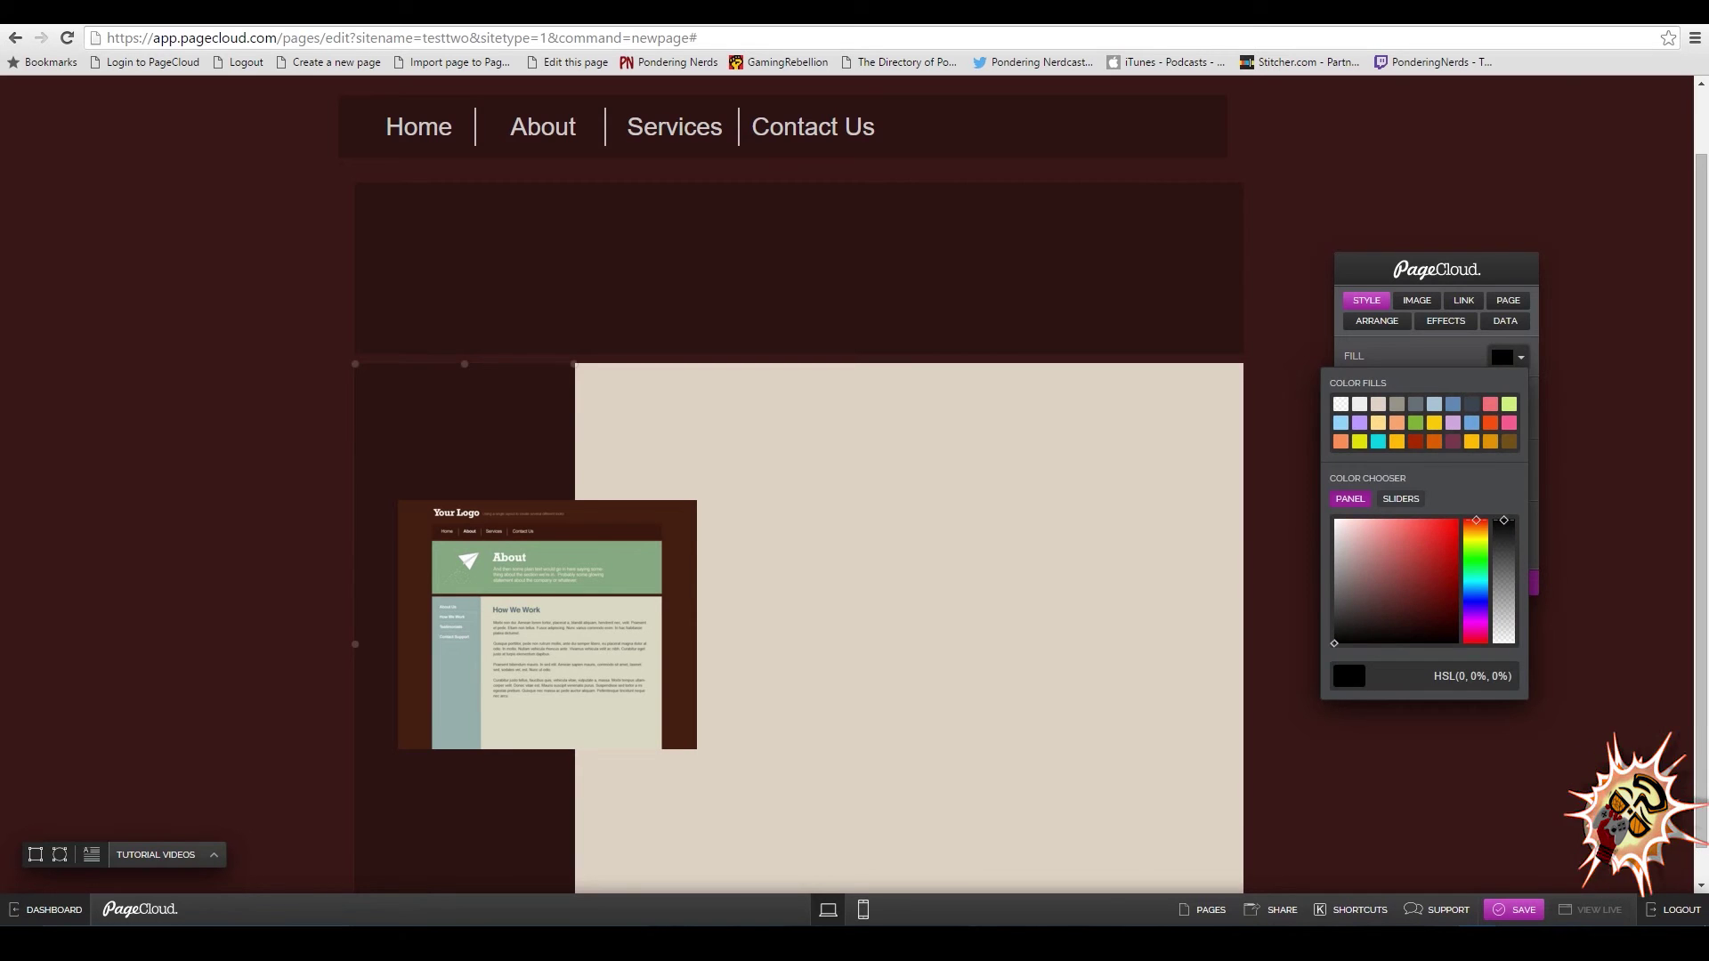
left_click(1434, 404)
left_click(1428, 359)
left_click_drag(1376, 481, 1470, 483)
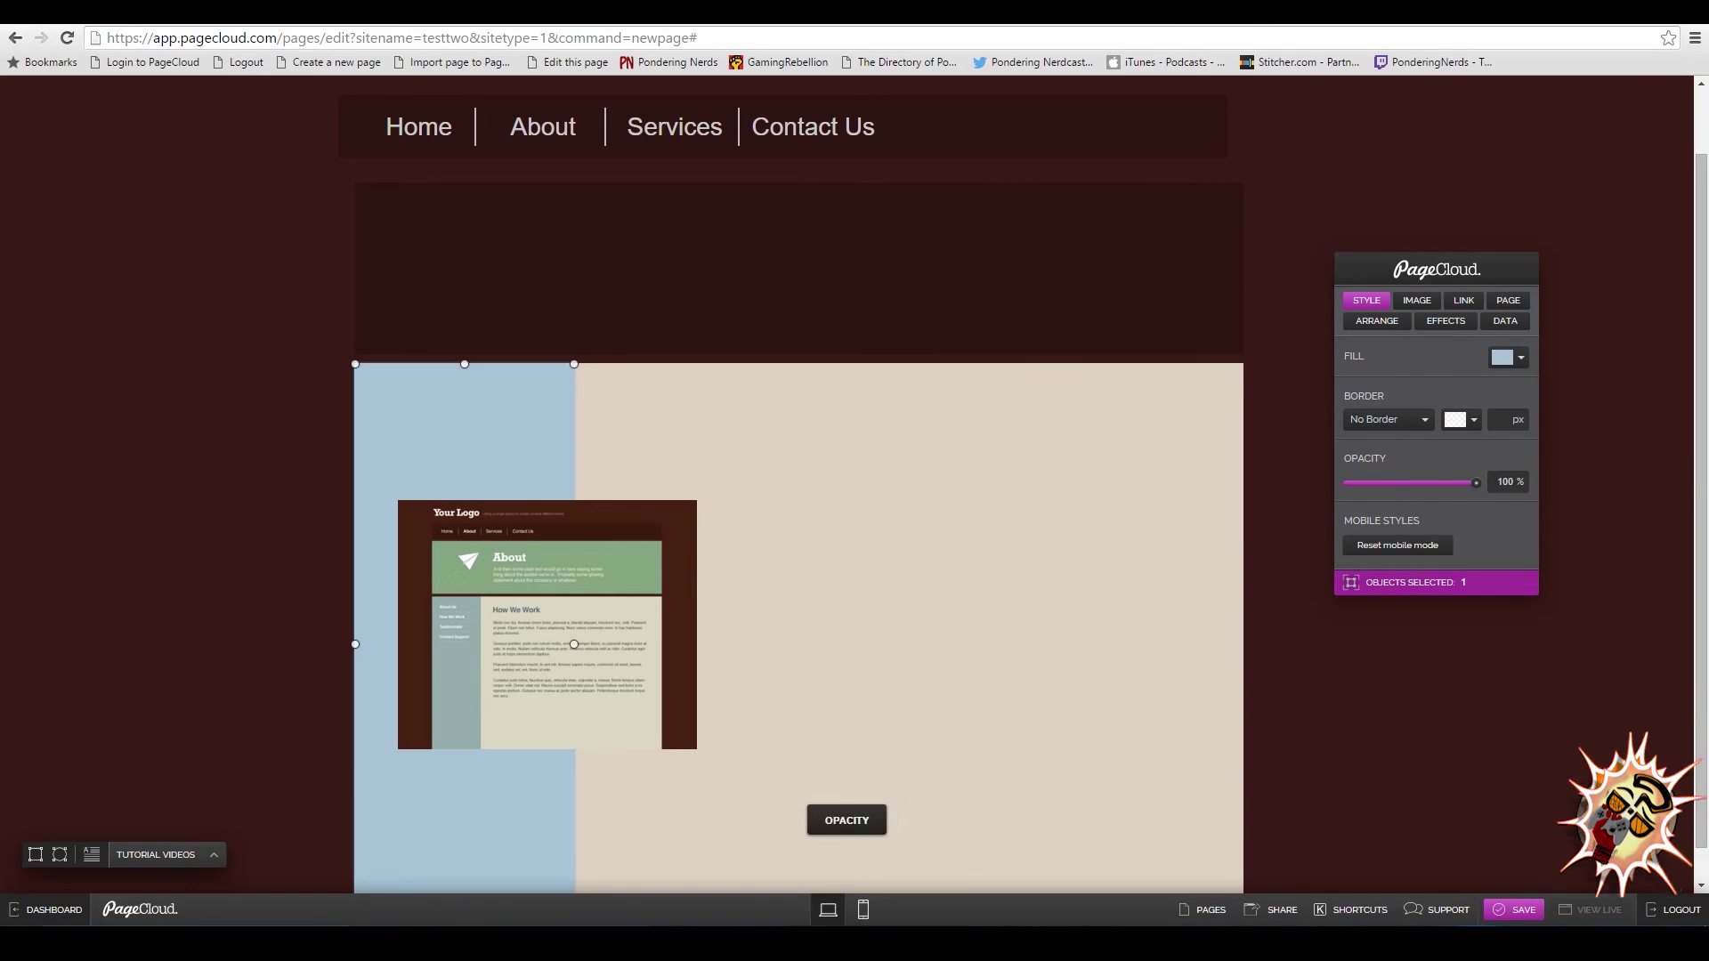
left_click(1509, 356)
left_click_drag(1359, 541, 1360, 570)
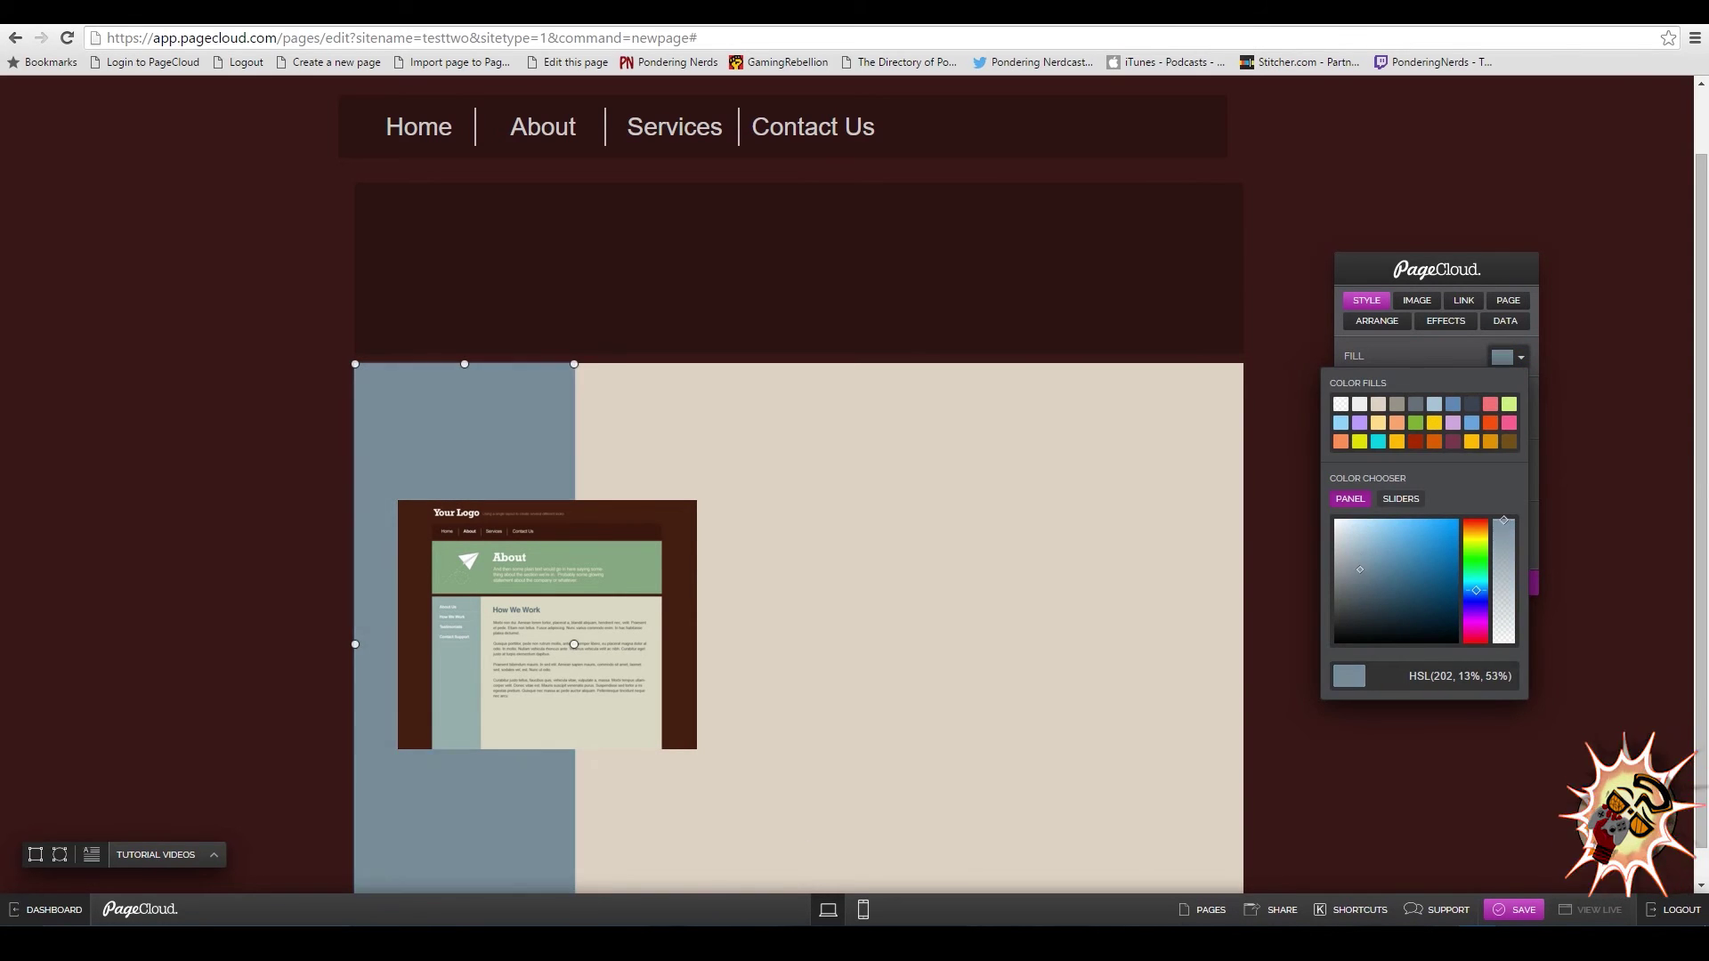
Make the banner rectangle fully opaque and fill it with a muted green, HSL(79, 11%, 51%).
left_click(709, 223)
left_click_drag(1371, 483, 1476, 482)
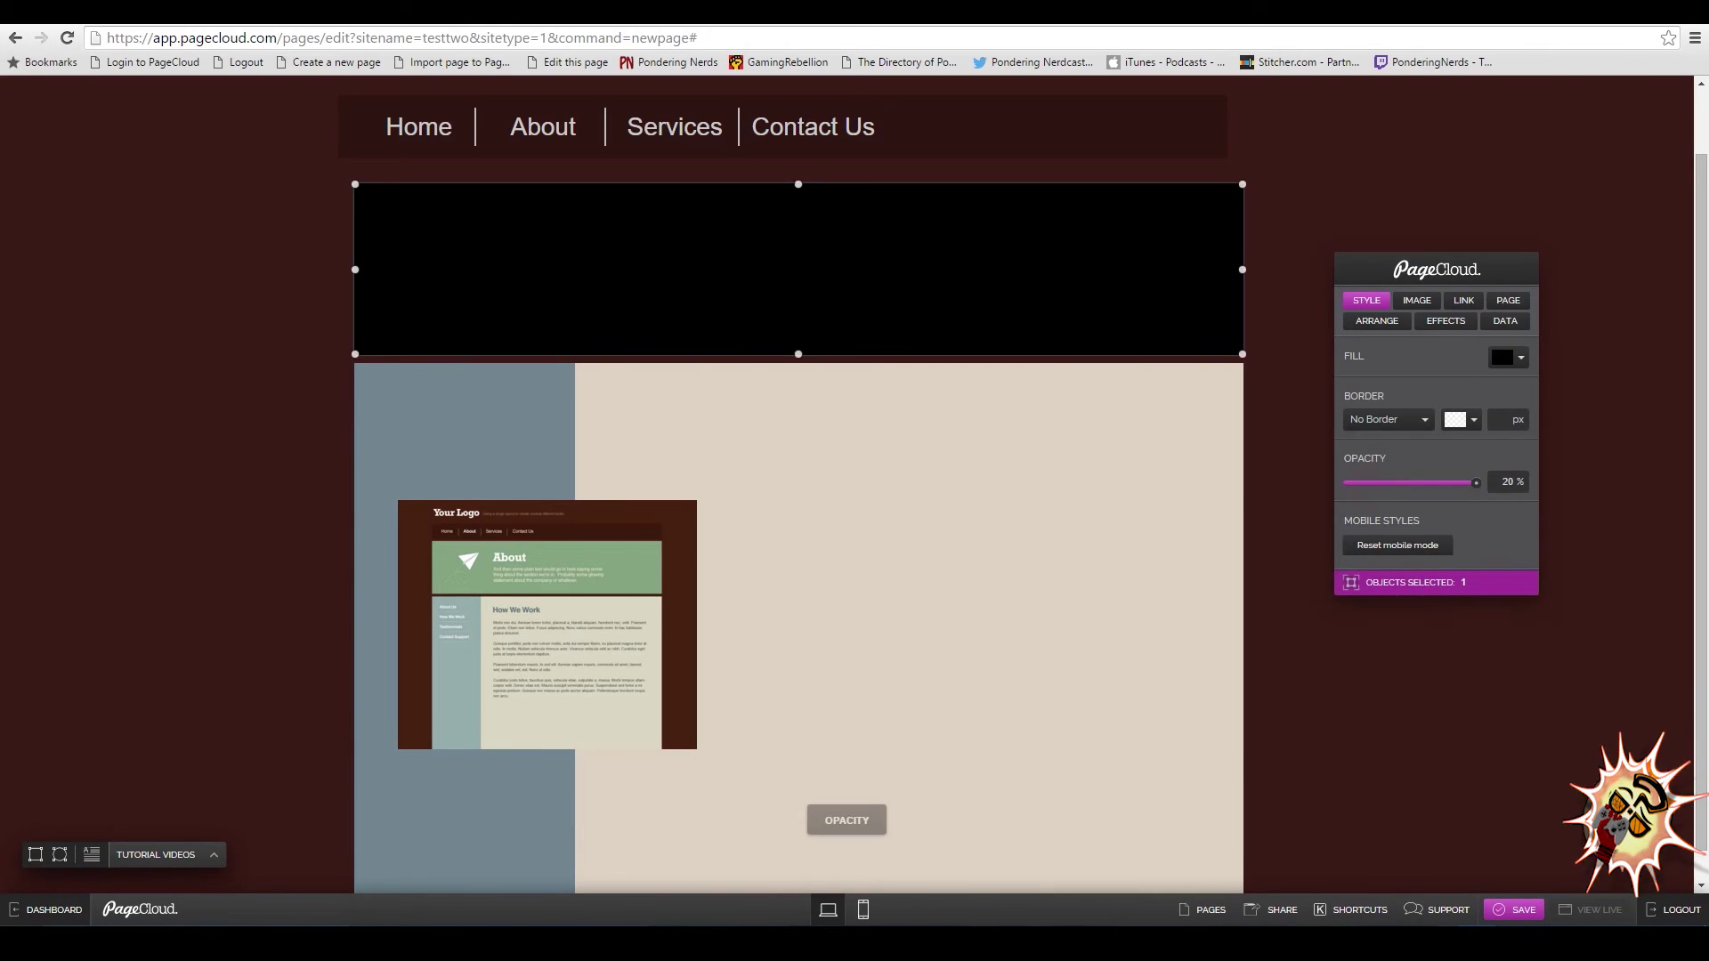
left_click(1509, 356)
left_click(1509, 404)
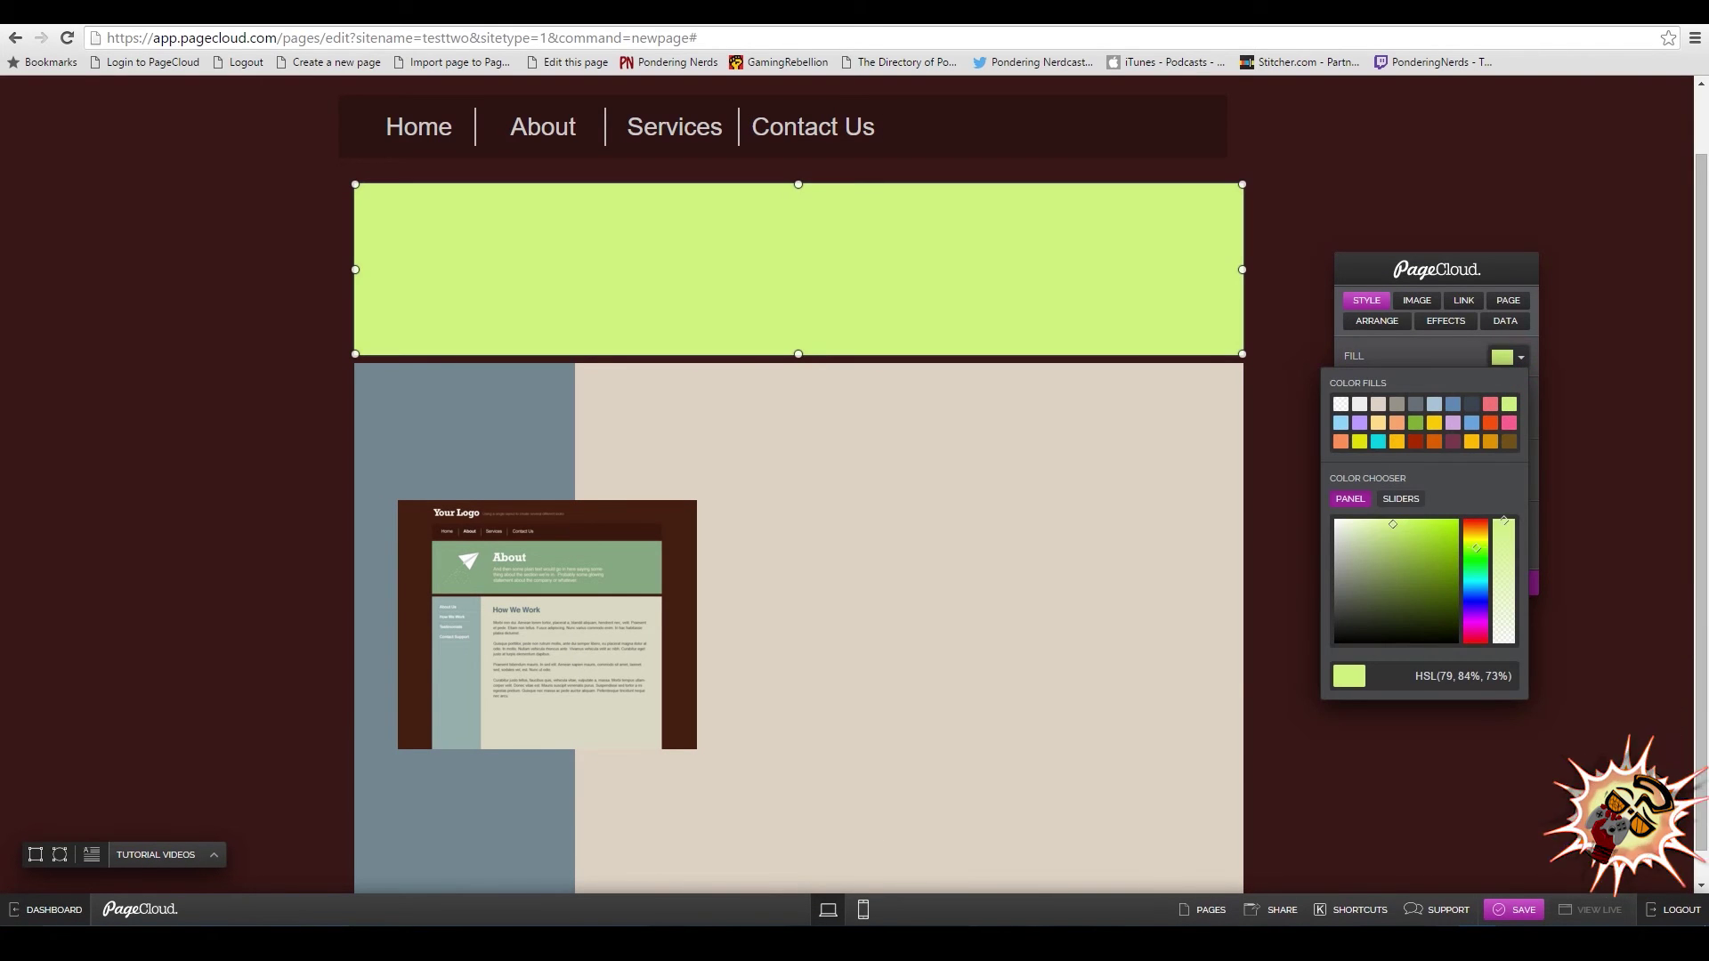
left_click_drag(1389, 527, 1359, 574)
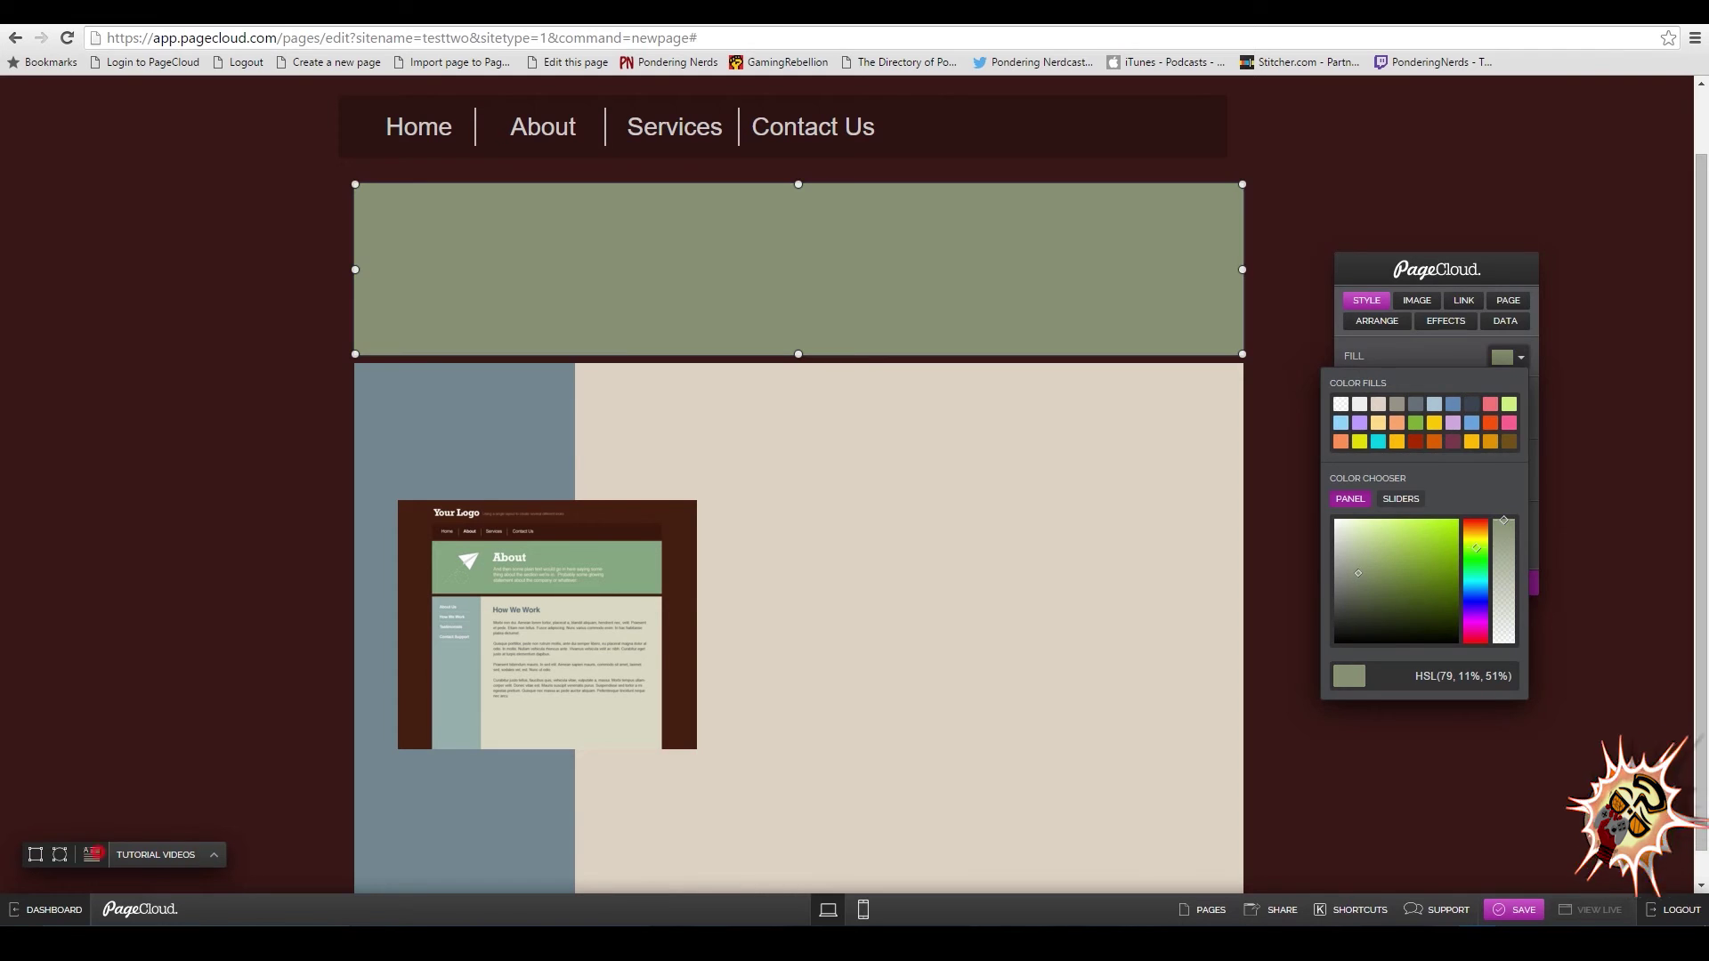
Add a placeholder title and text block to the page and fit its frame within the green banner.
left_click(96, 853)
left_click_drag(771, 542, 781, 301)
left_click_drag(844, 423, 846, 320)
left_click_drag(846, 184, 846, 219)
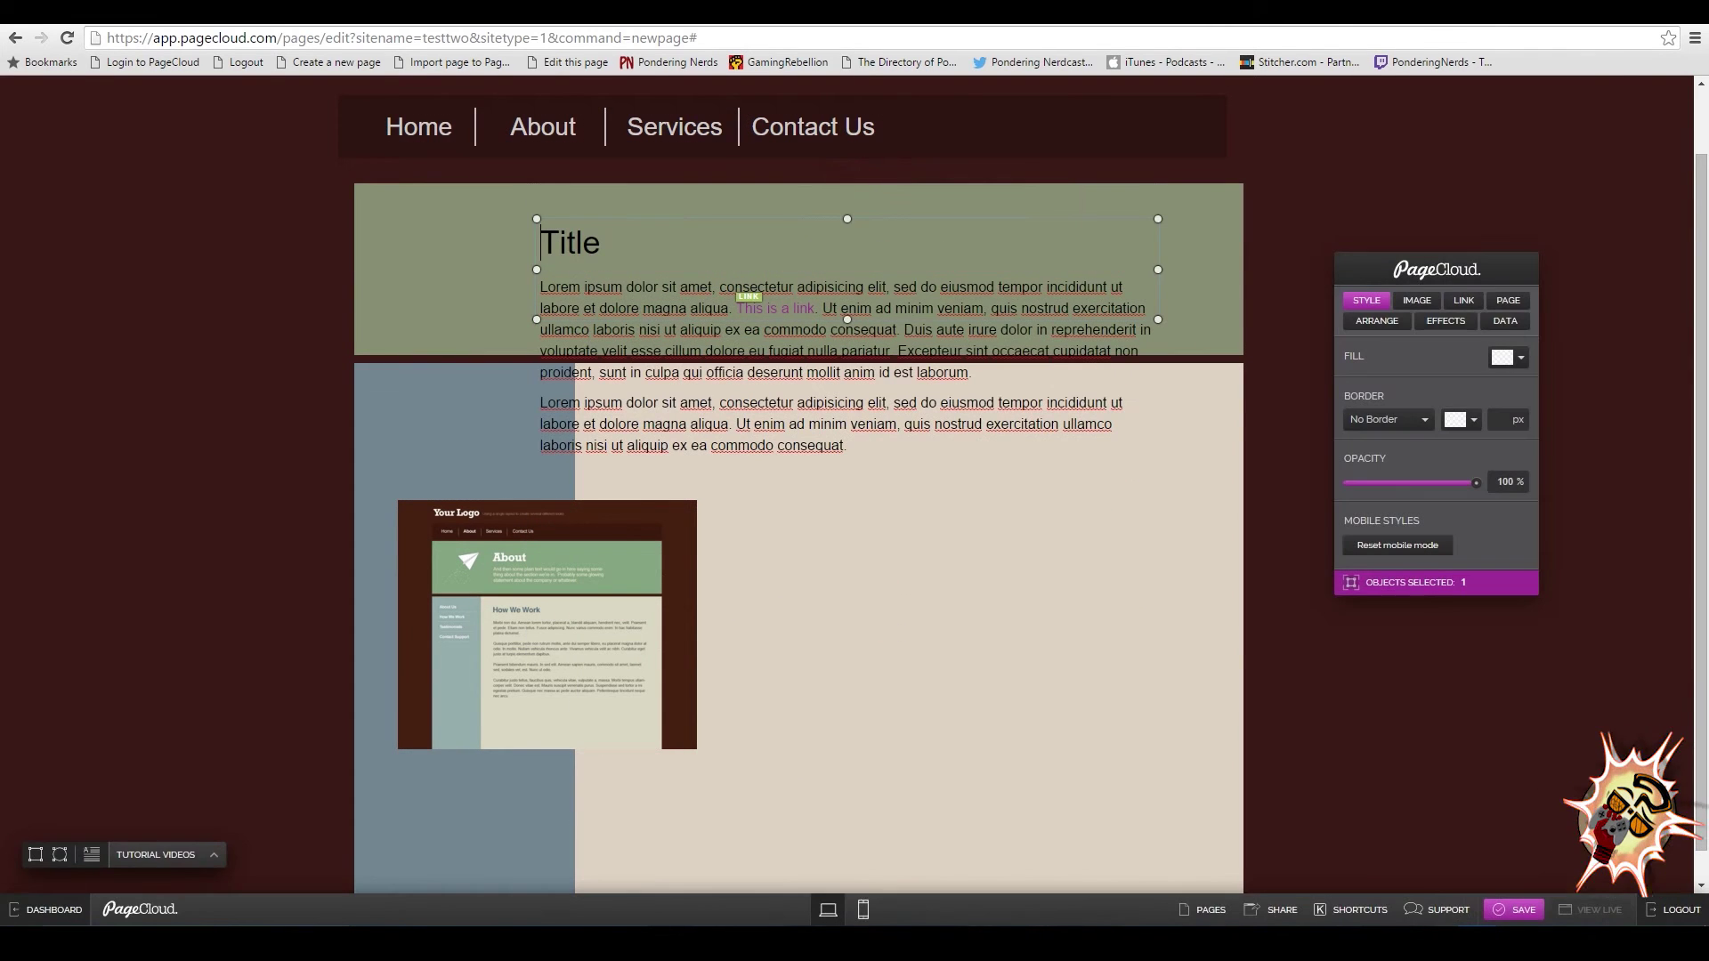
Delete the placeholder text after "nulla pariatur" and change the block's title to About.
double_click(994, 375)
left_click_drag(850, 445, 894, 351)
key("BackSpace")
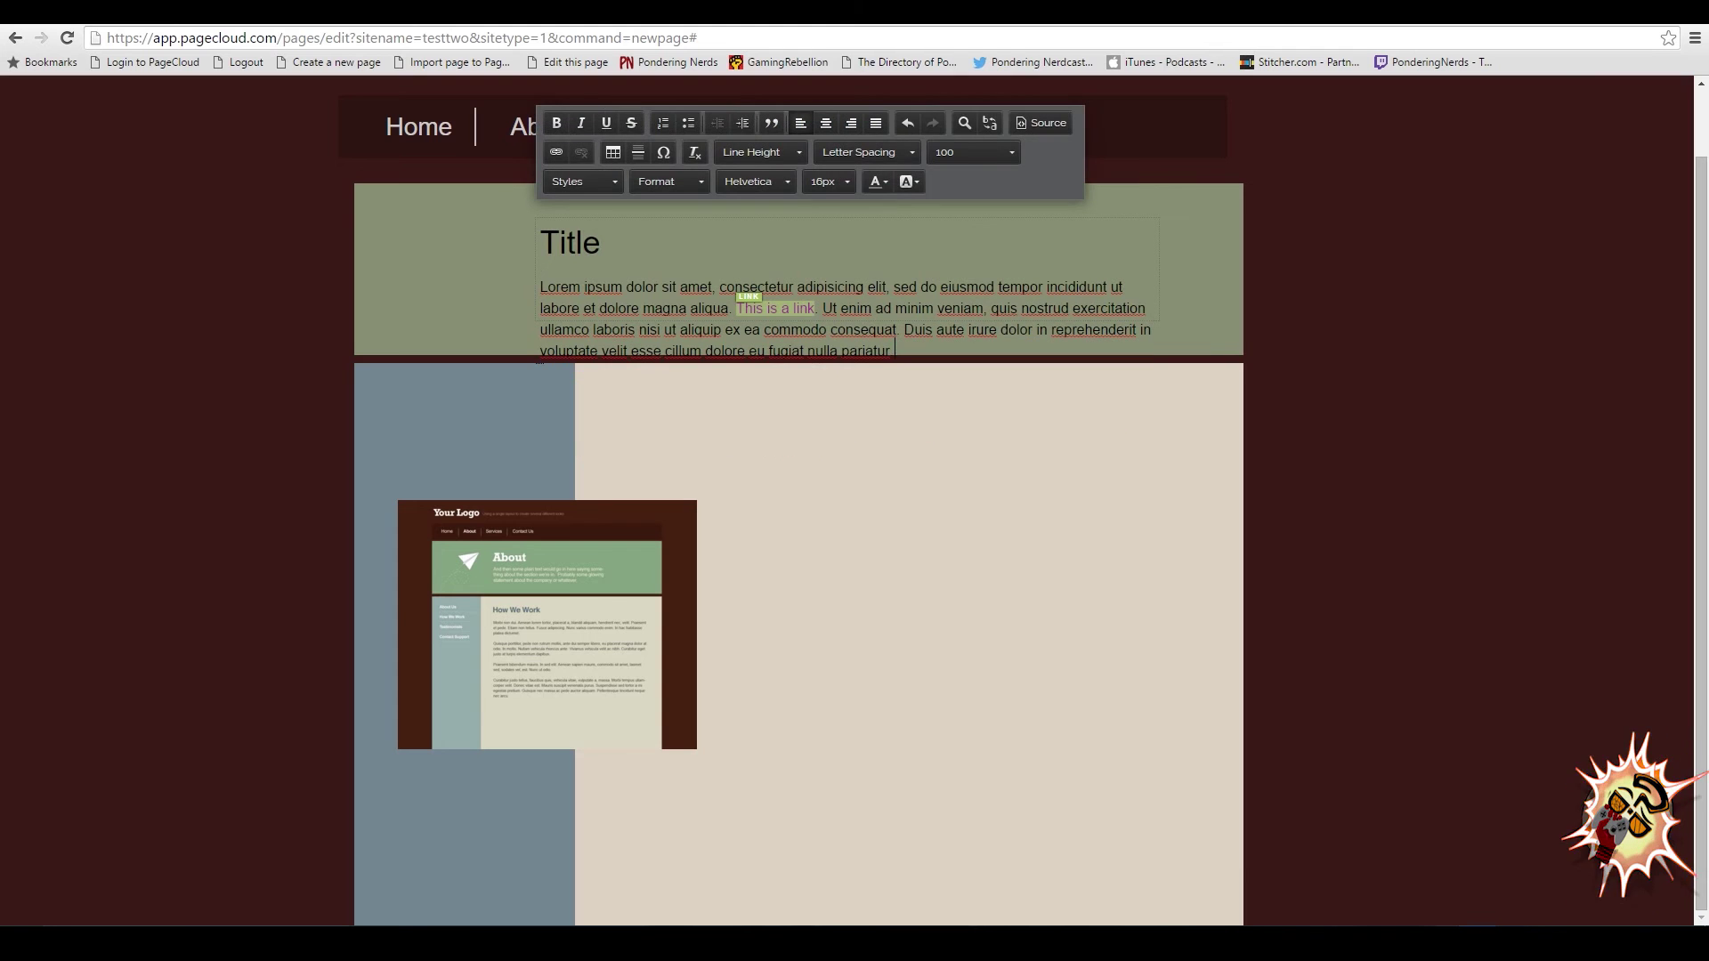
left_click(1362, 262)
left_click_drag(878, 307, 972, 355)
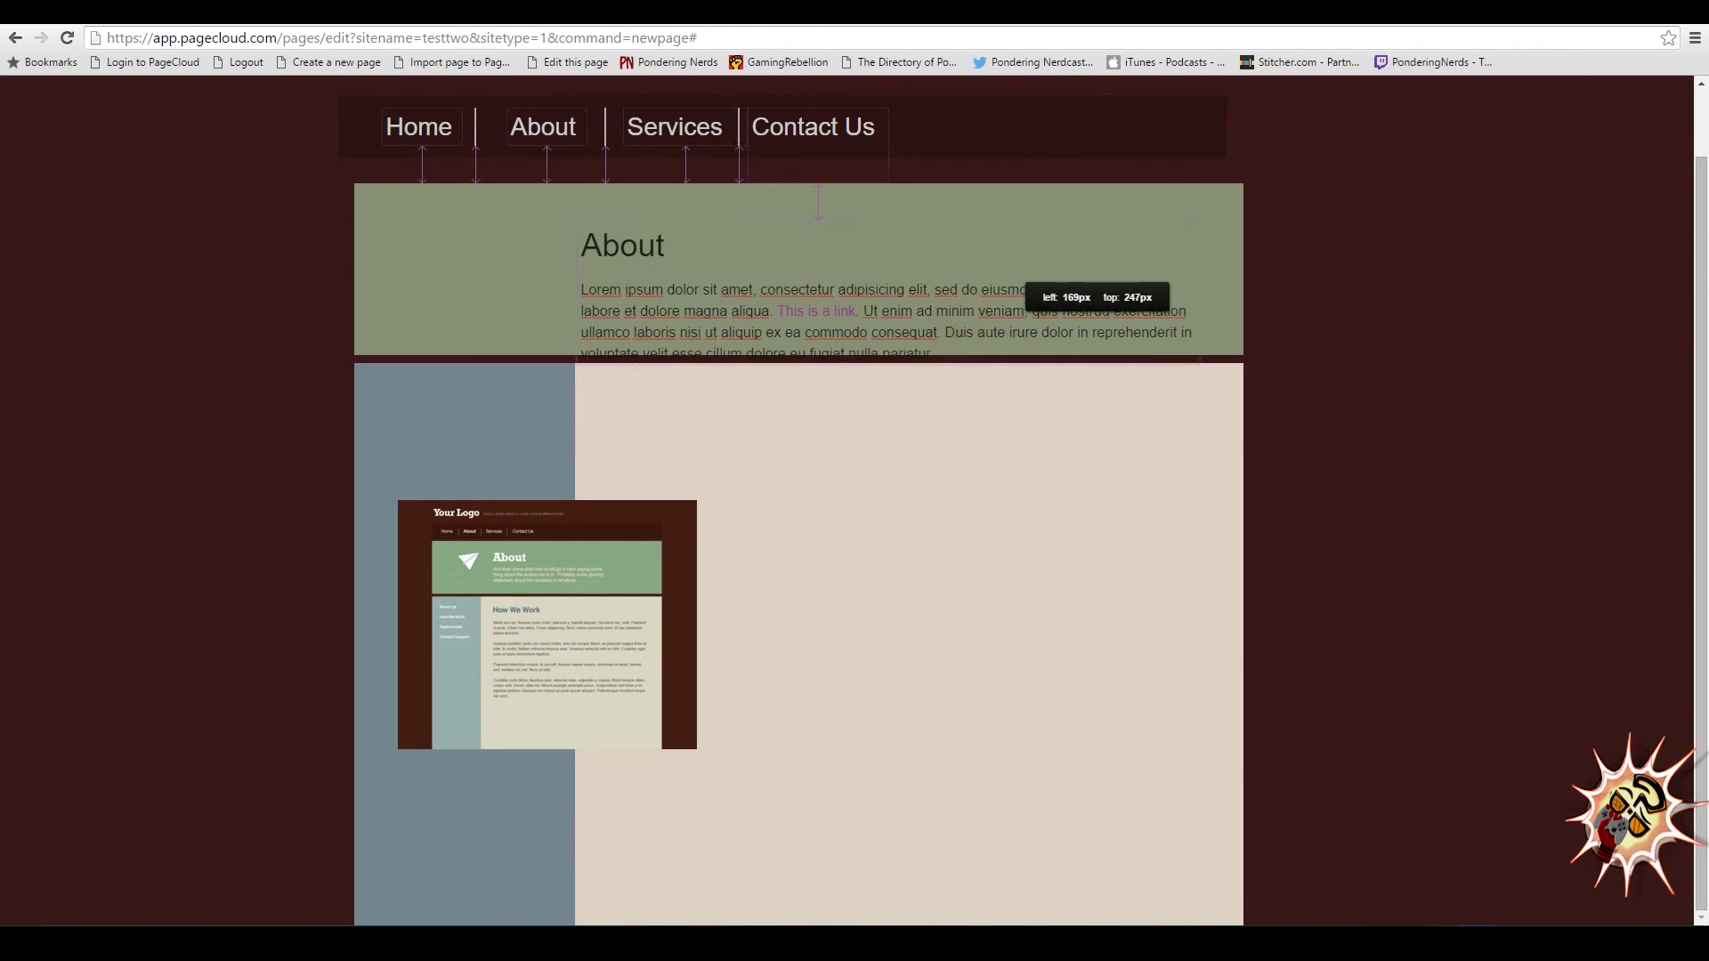
Move the About text block up within the banner and delete its last sentence, starting "Duis aute irure".
left_click_drag(1020, 287, 979, 257)
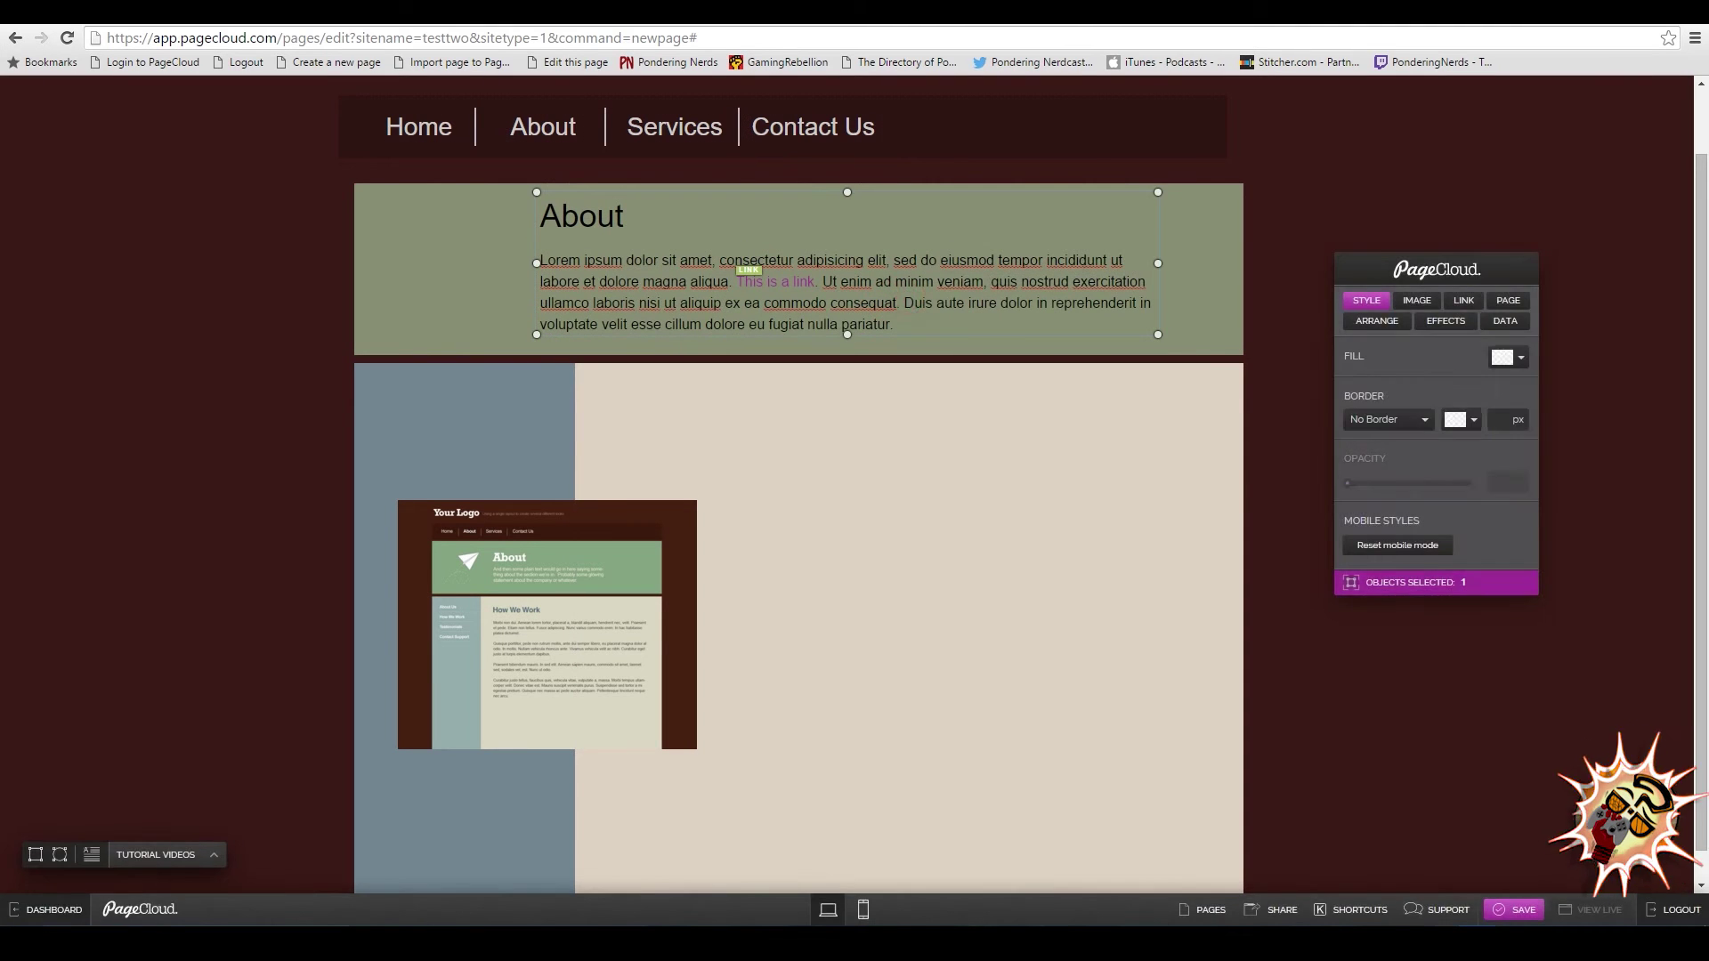
double_click(908, 302)
left_click_drag(905, 303, 894, 325)
key("BackSpace")
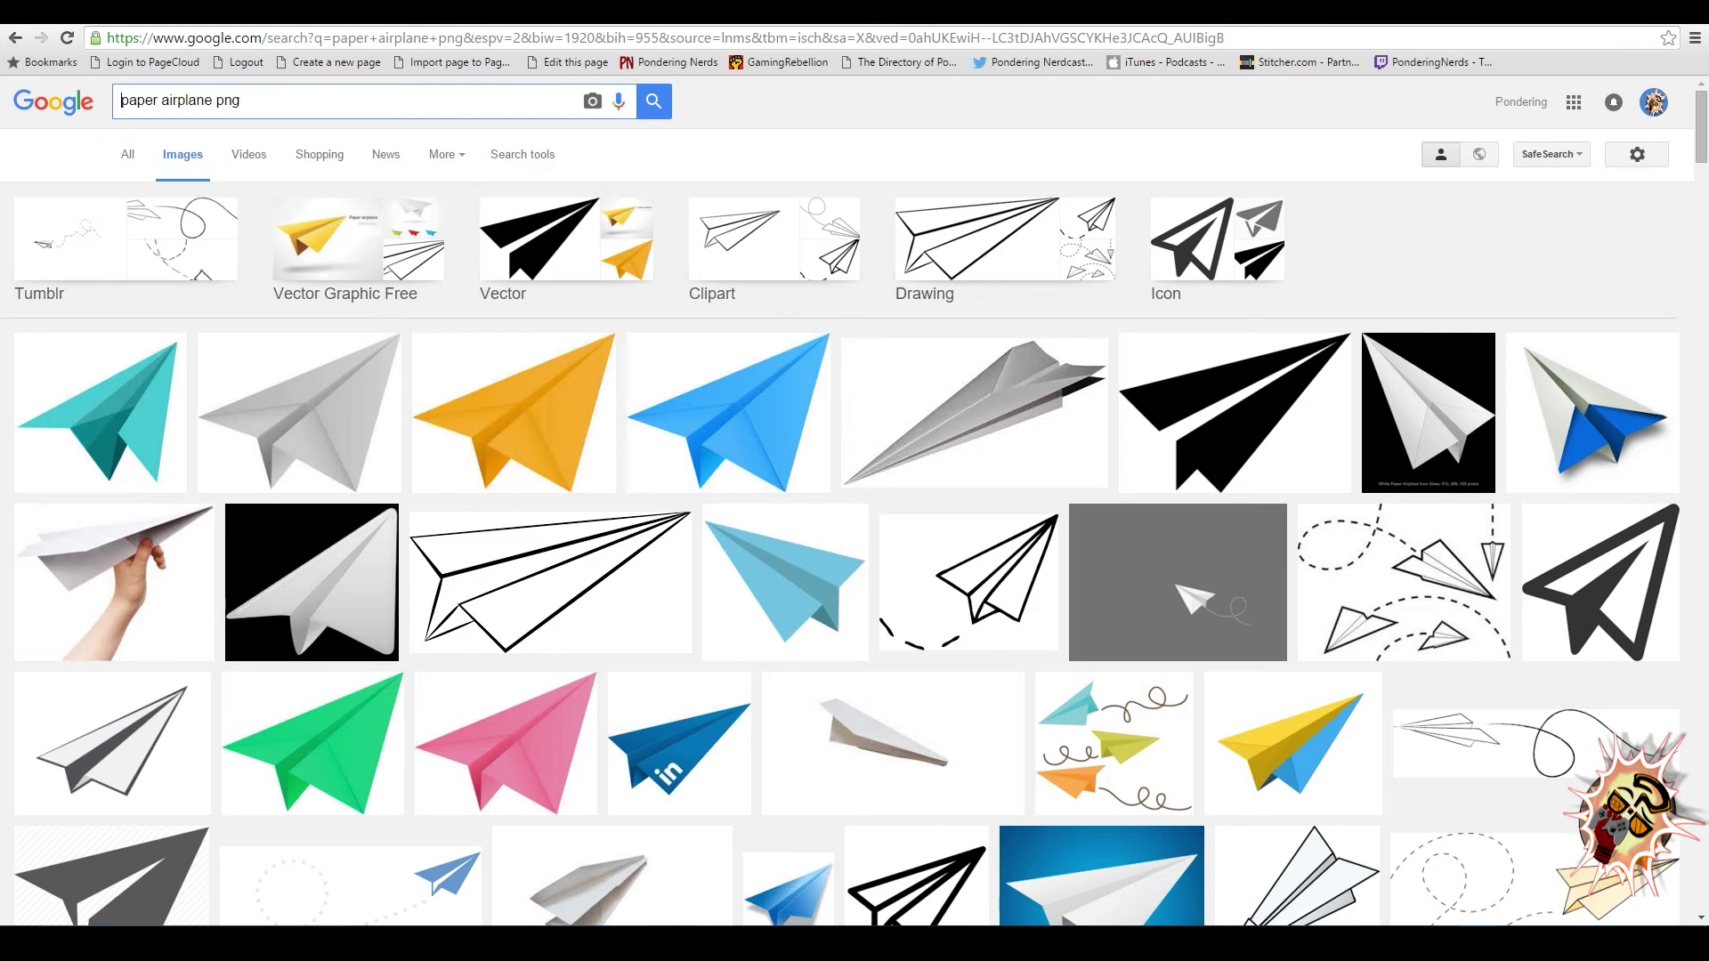
Bring the light gray paper plane from the Google image results onto the page, shrunk to fit the banner beside the About text.
left_click(299, 409)
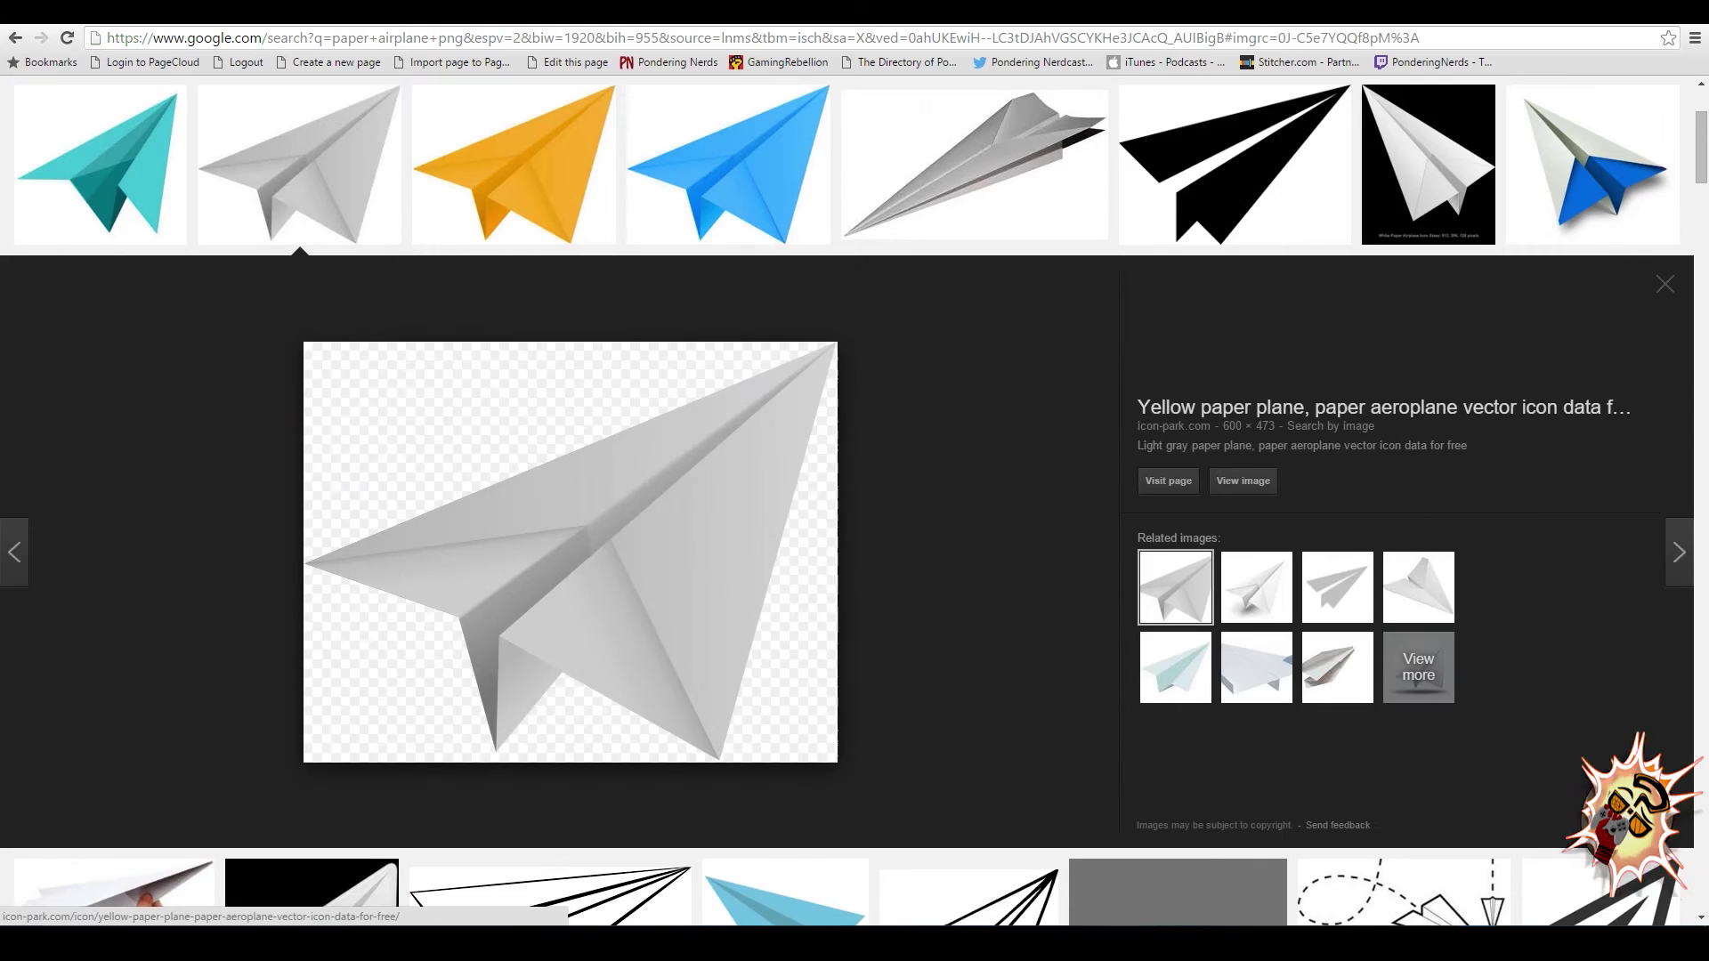
left_click_drag(569, 552, 383, 196)
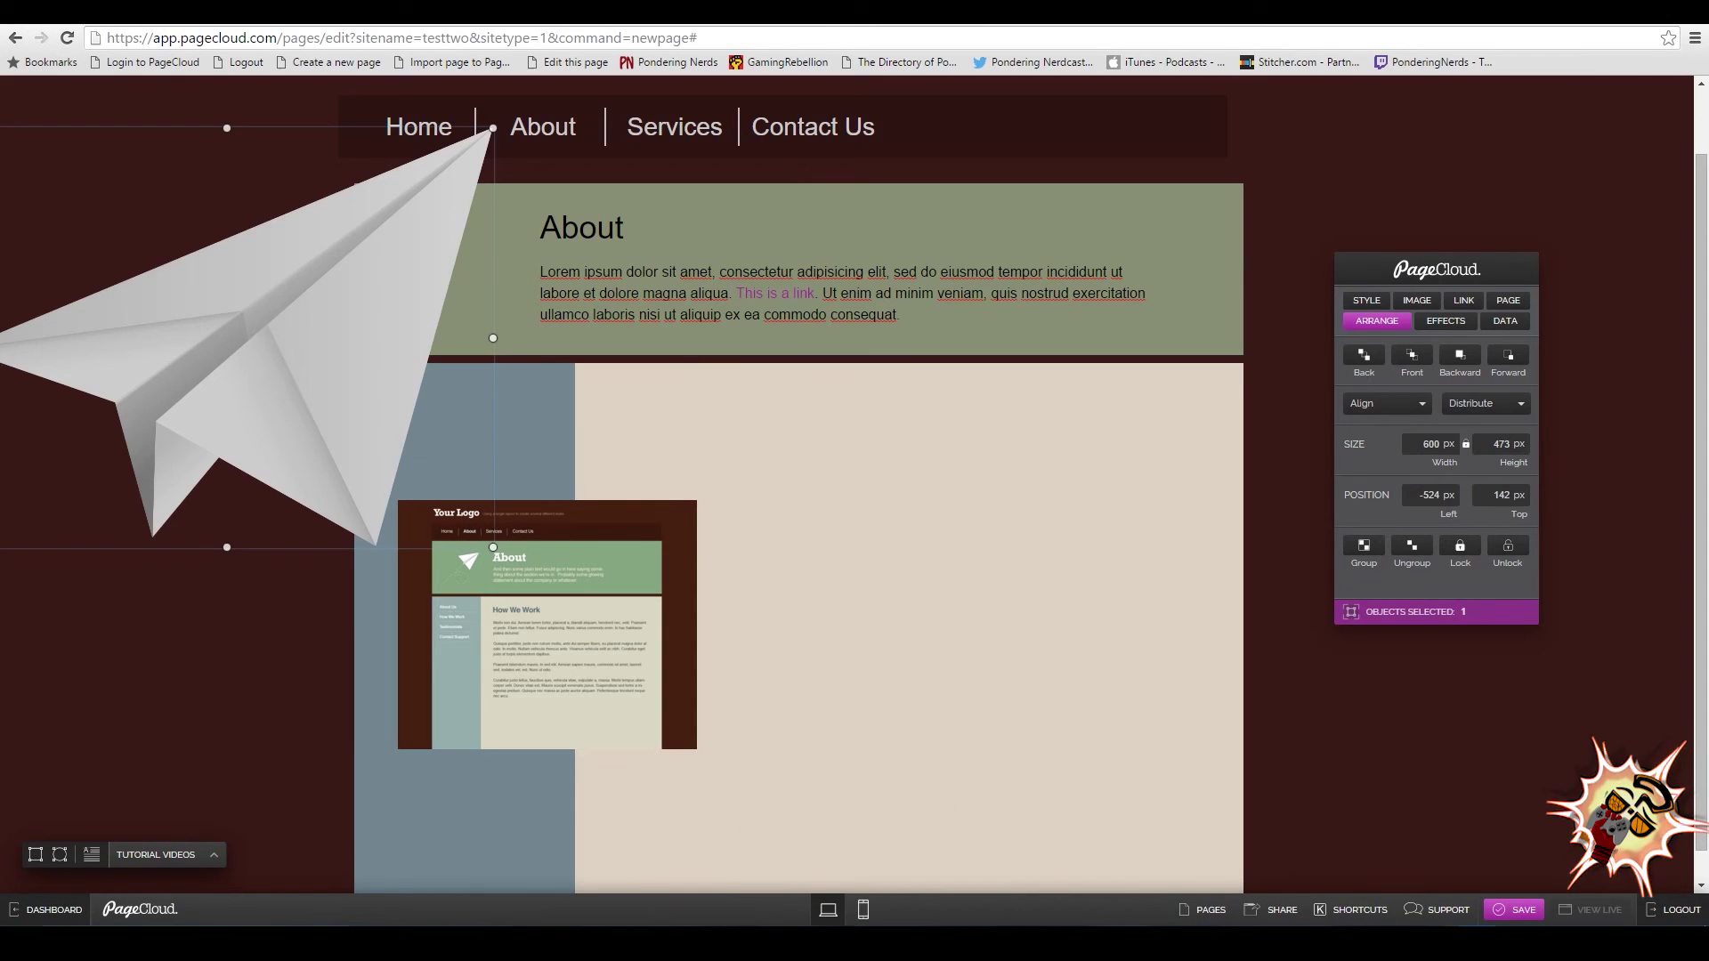
left_click_drag(492, 128, 135, 410)
left_click_drag(54, 472, 447, 258)
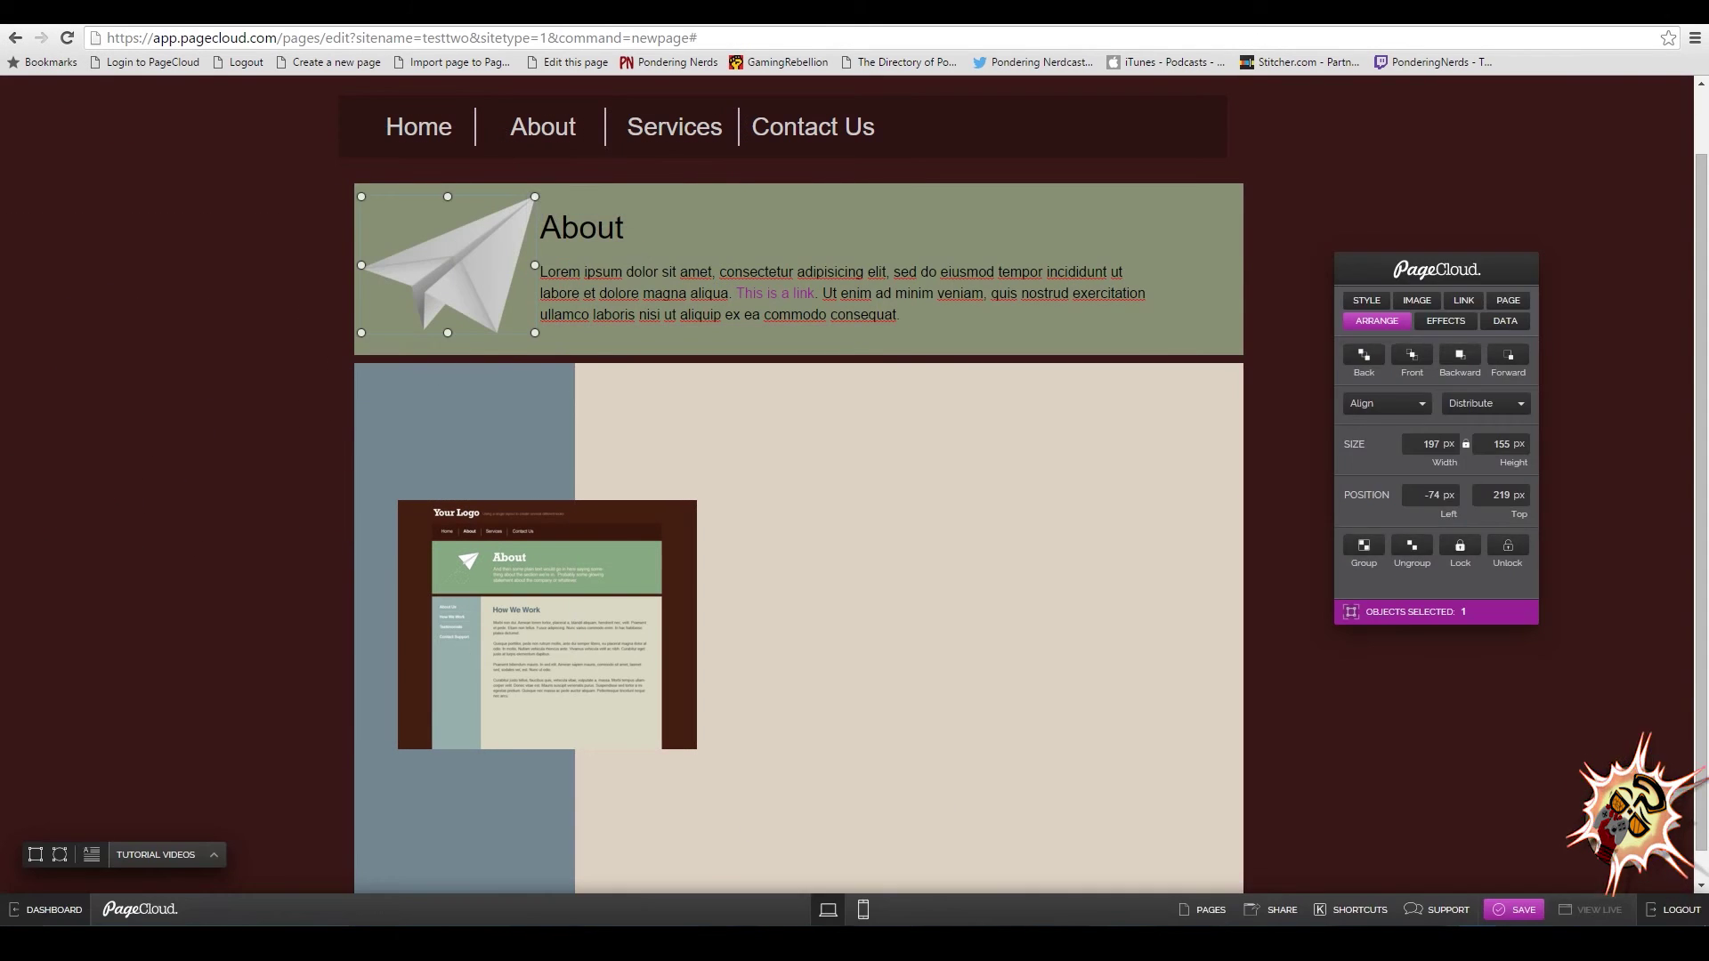
left_click_drag(362, 335, 444, 269)
left_click_drag(495, 207, 469, 227)
Change the text color of the whole About block, title and paragraph, in the banner.
double_click(611, 256)
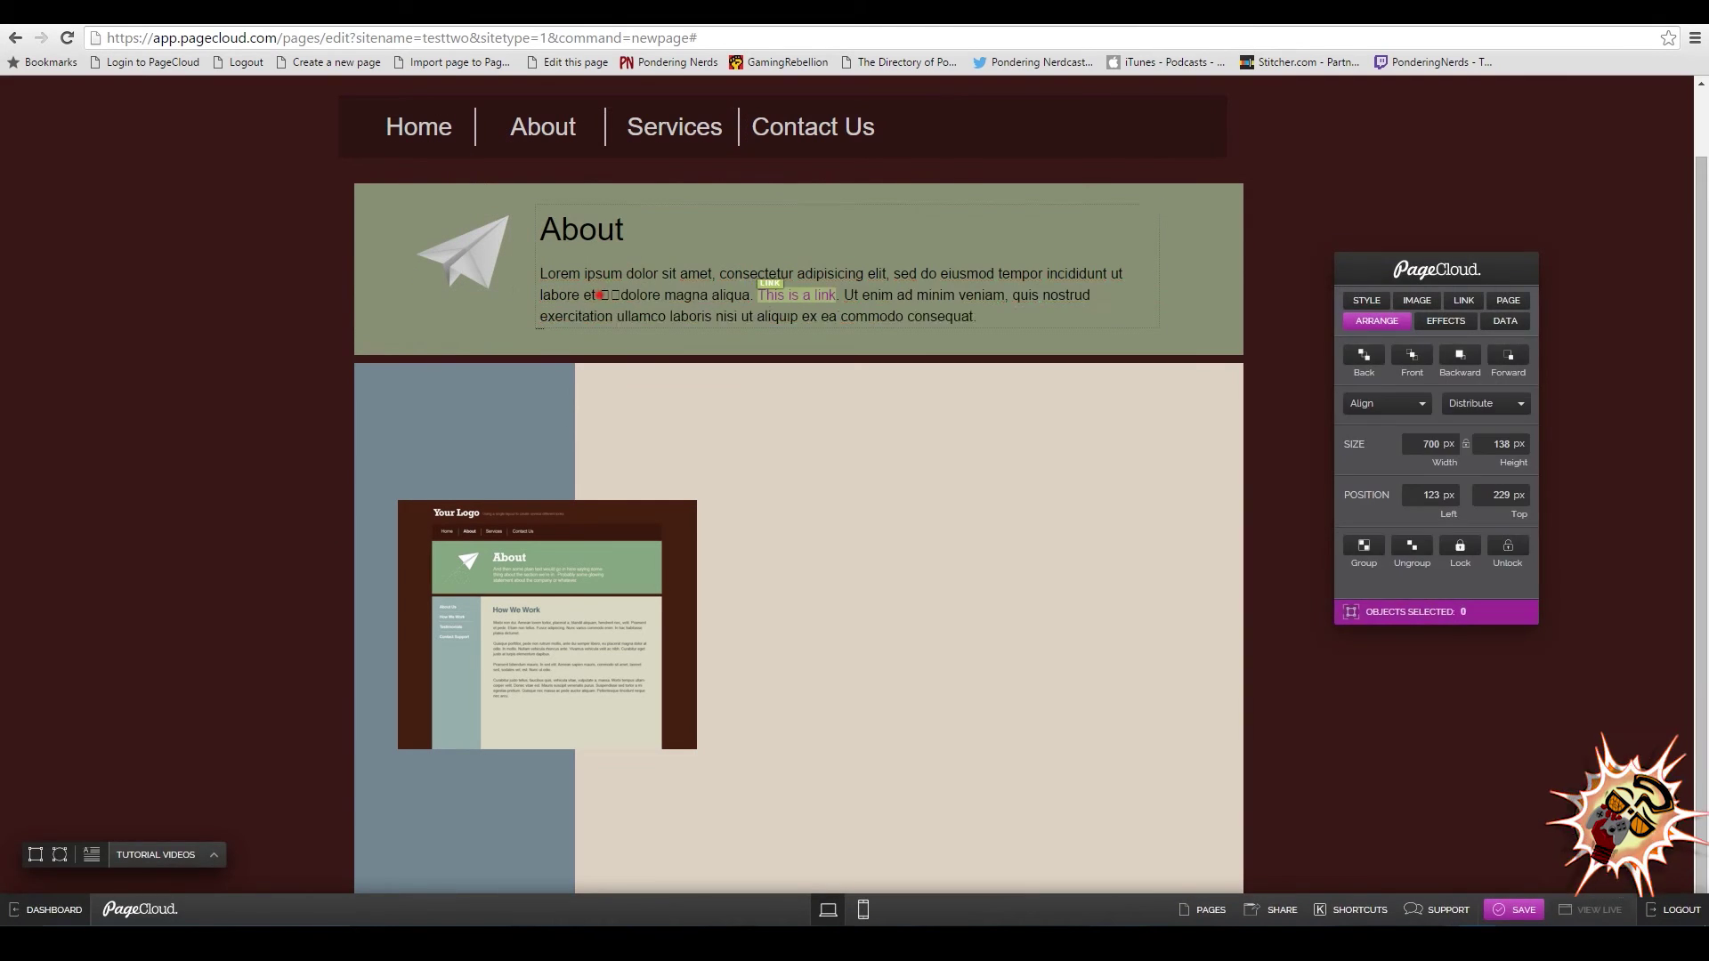
left_click(878, 168)
left_click(973, 236)
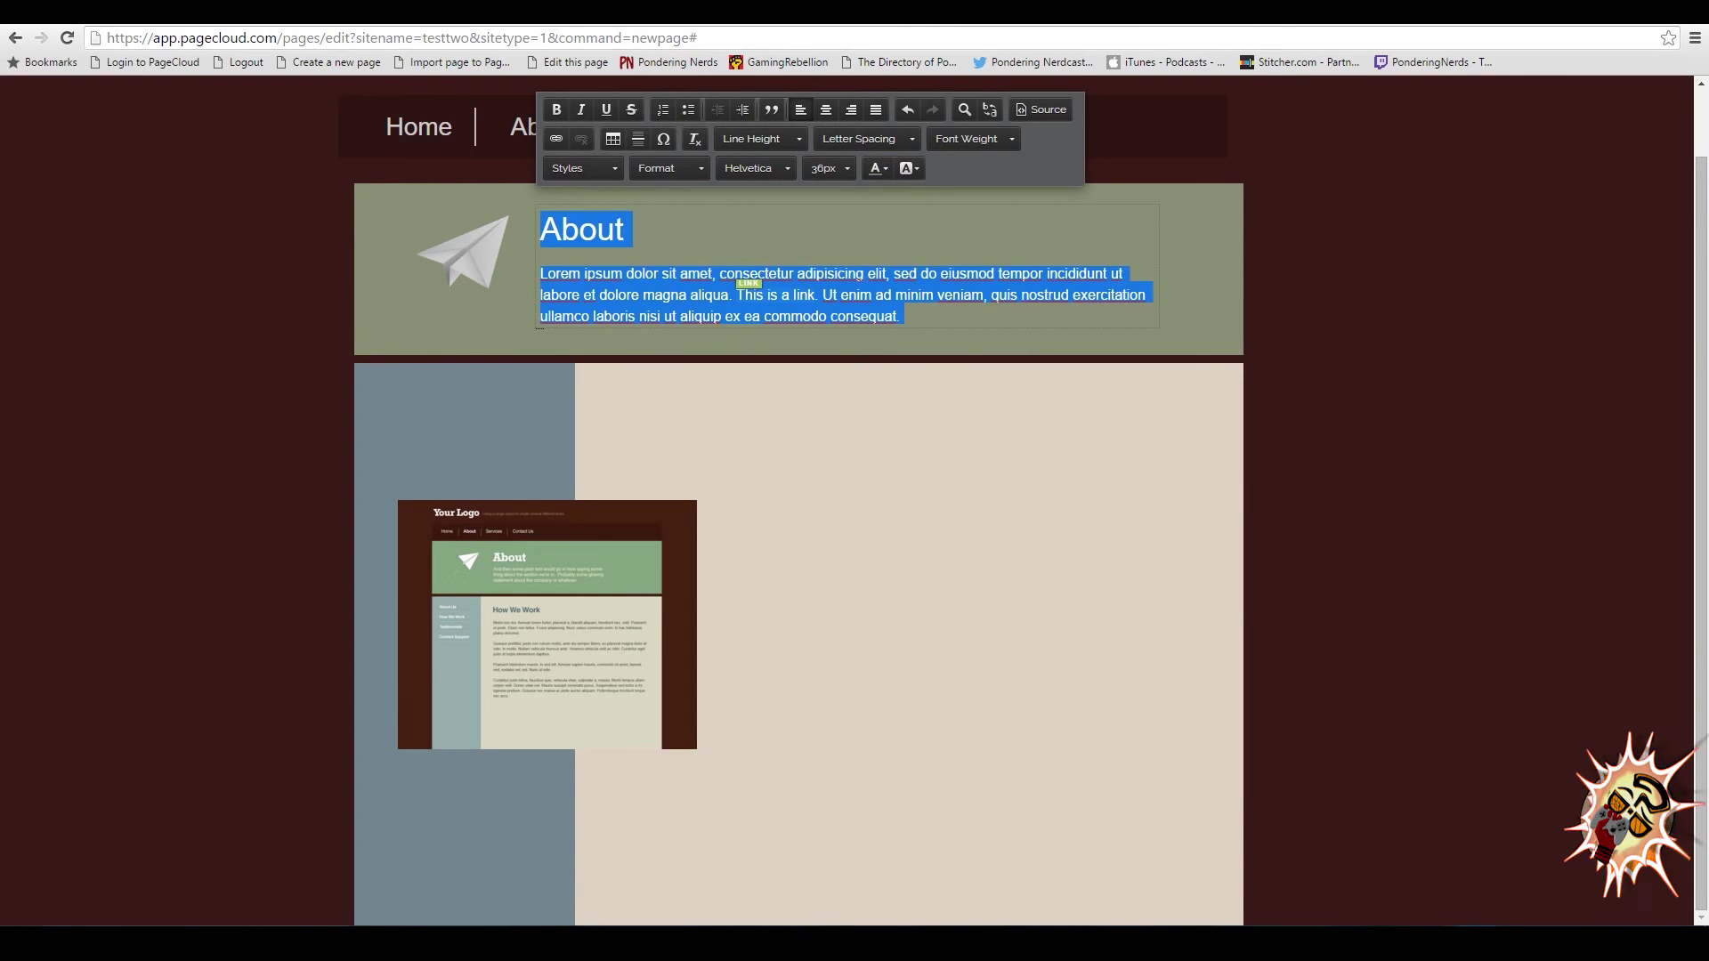
Duplicate the banner's About text block into the sidebar and the content area, and move the reference layout image out beside the page.
left_click(233, 364)
left_click_drag(665, 285, 735, 564)
left_click_drag(842, 572, 611, 491)
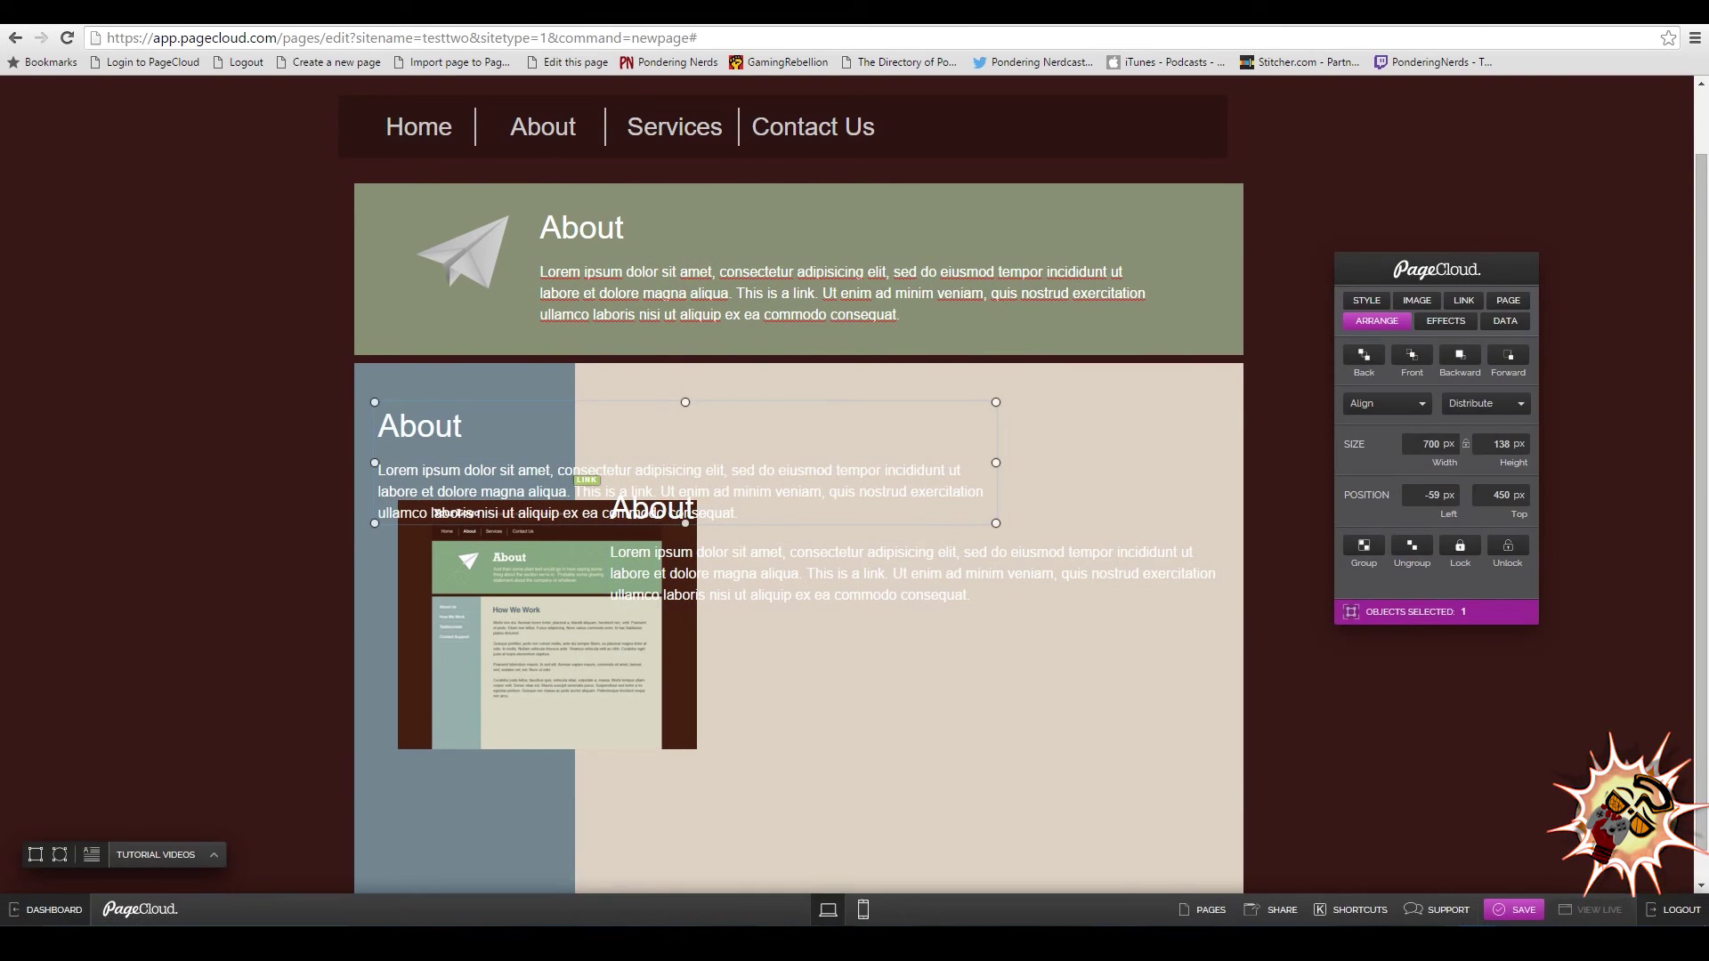
left_click(507, 658)
left_click_drag(508, 657, 134, 621)
Narrow the sidebar copy of the About block to fit the sidebar and reduce its text to "About Us".
left_click(893, 464)
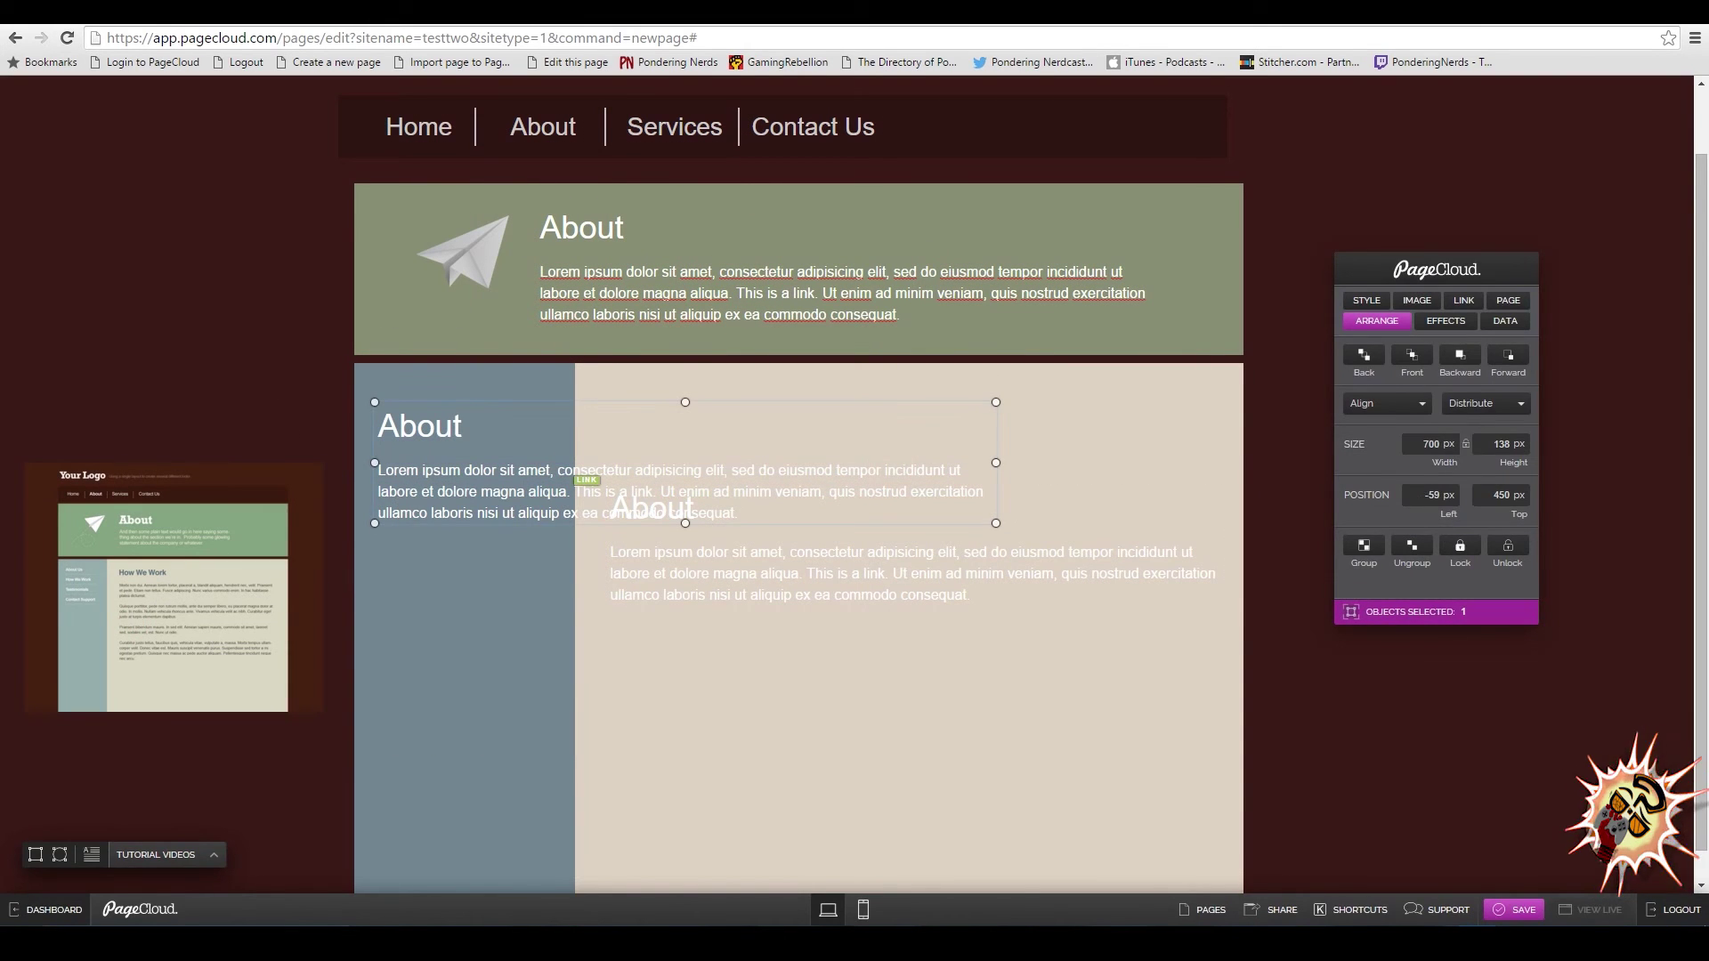
left_click_drag(996, 463, 526, 728)
double_click(452, 476)
key("BackSpace")
type("U")
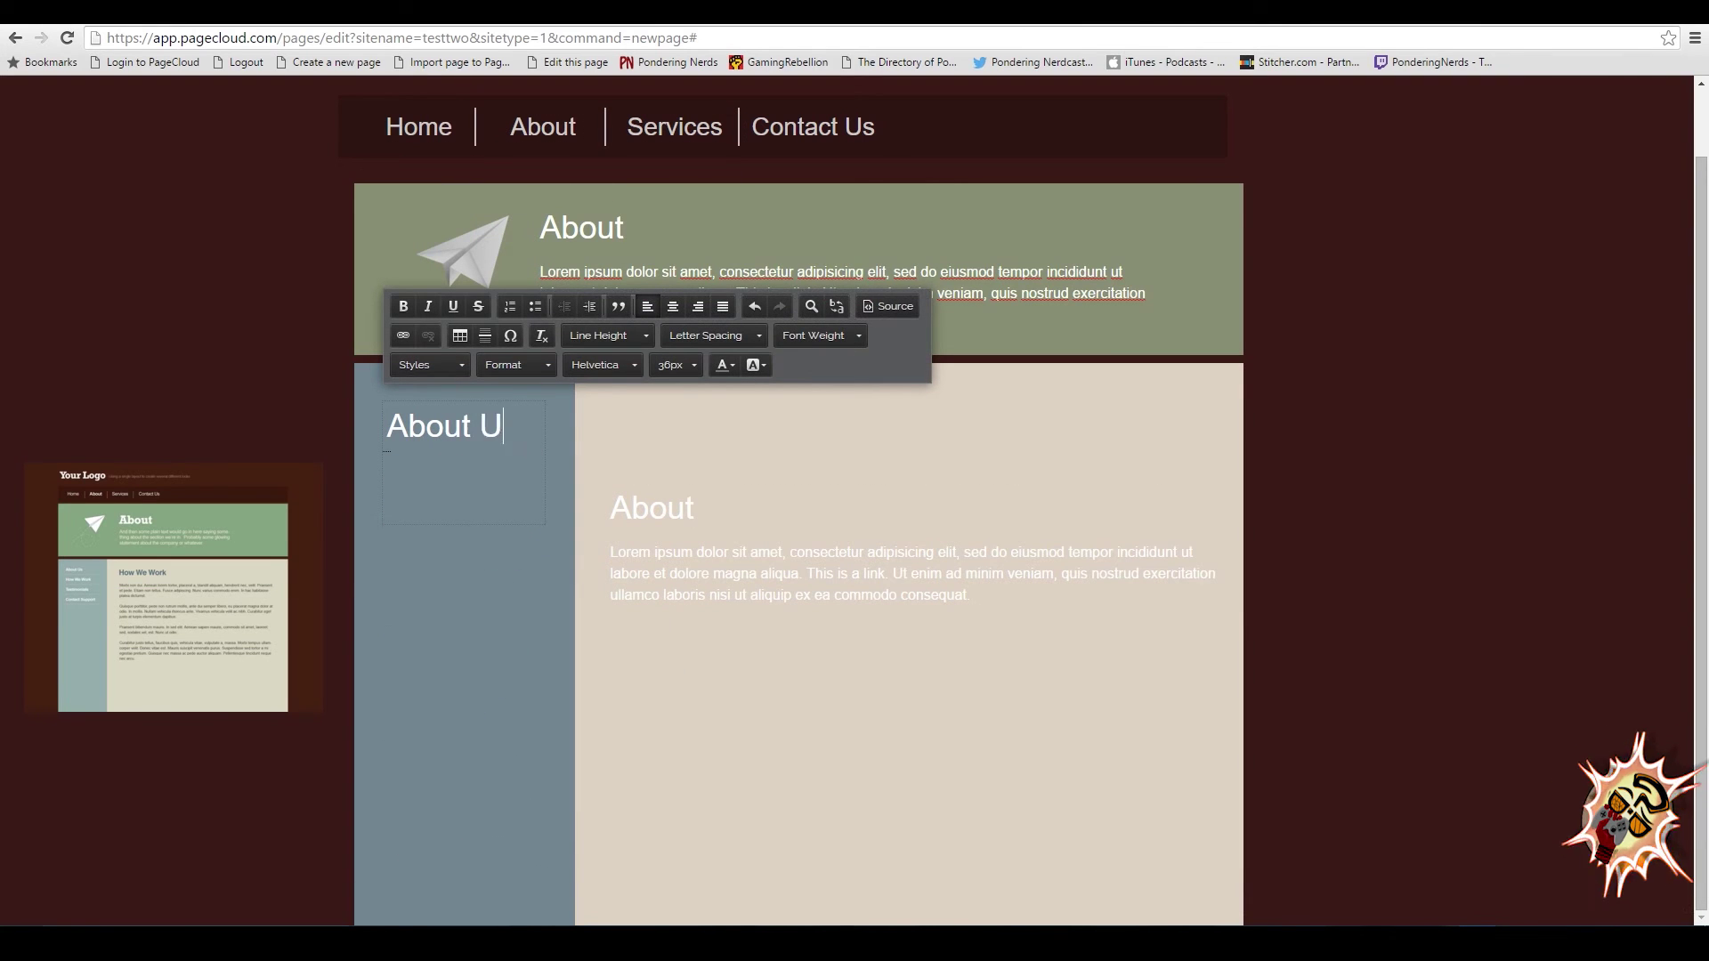
type("s")
Set the font size of the sidebar's About Us text to 18px.
key("ctrl+a")
left_click(725, 365)
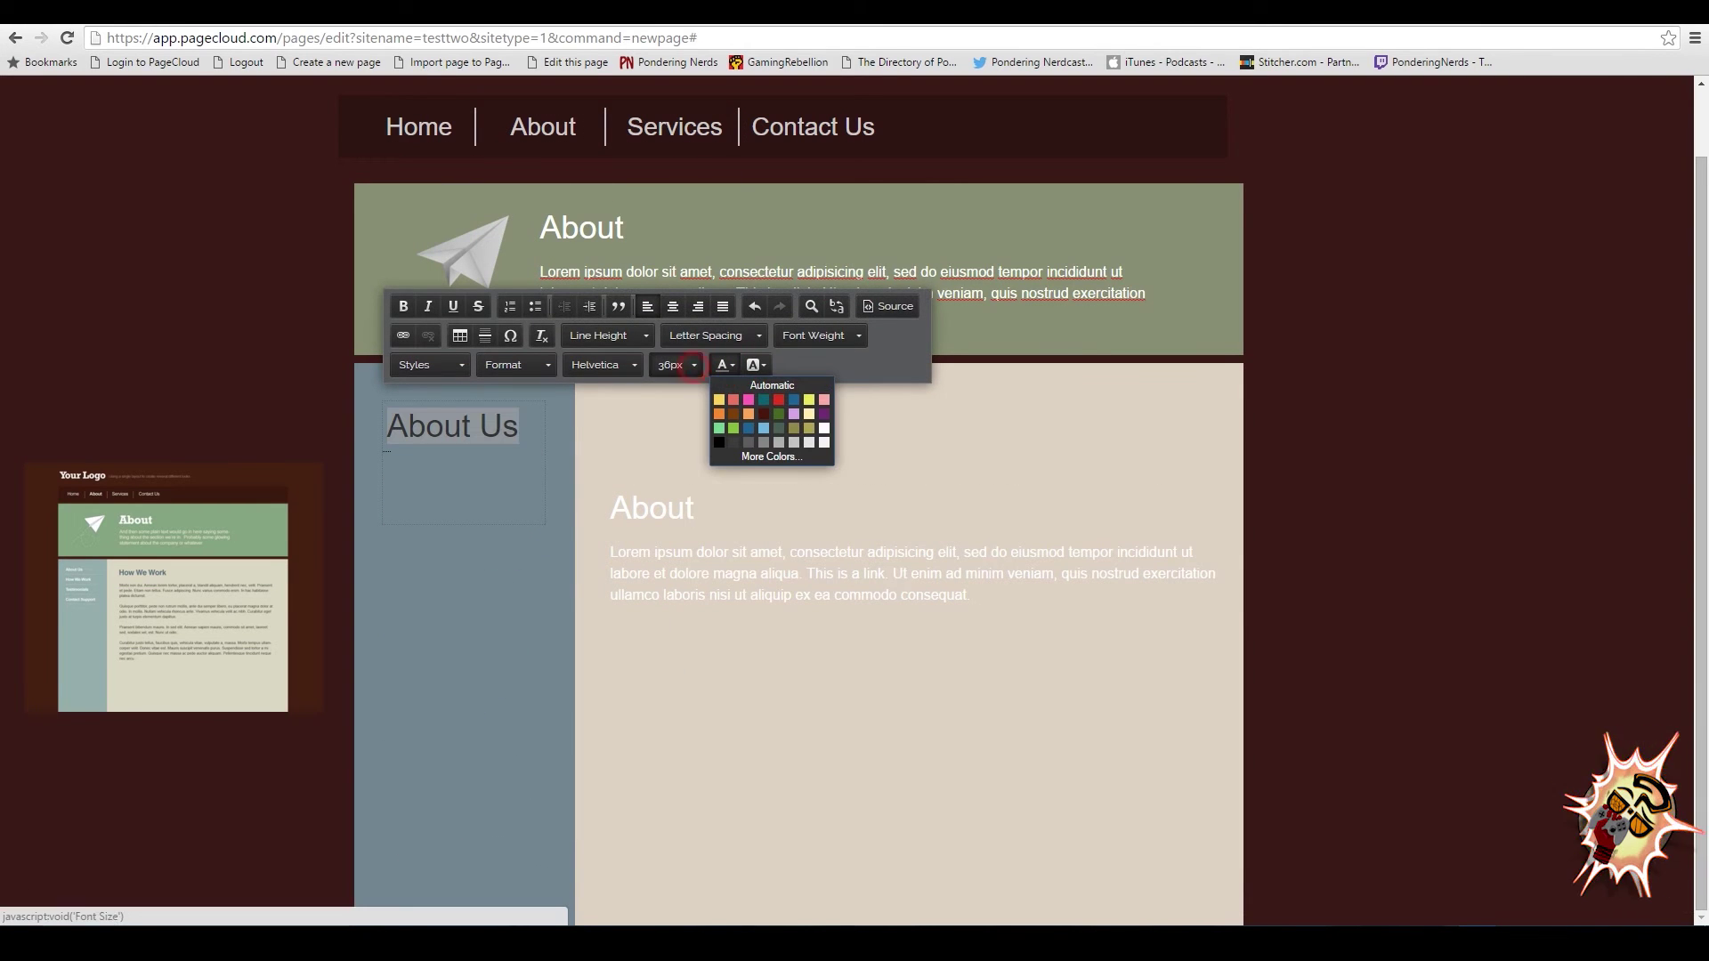
left_click(677, 365)
scroll(703, 454, "up", 5)
left_click(679, 502)
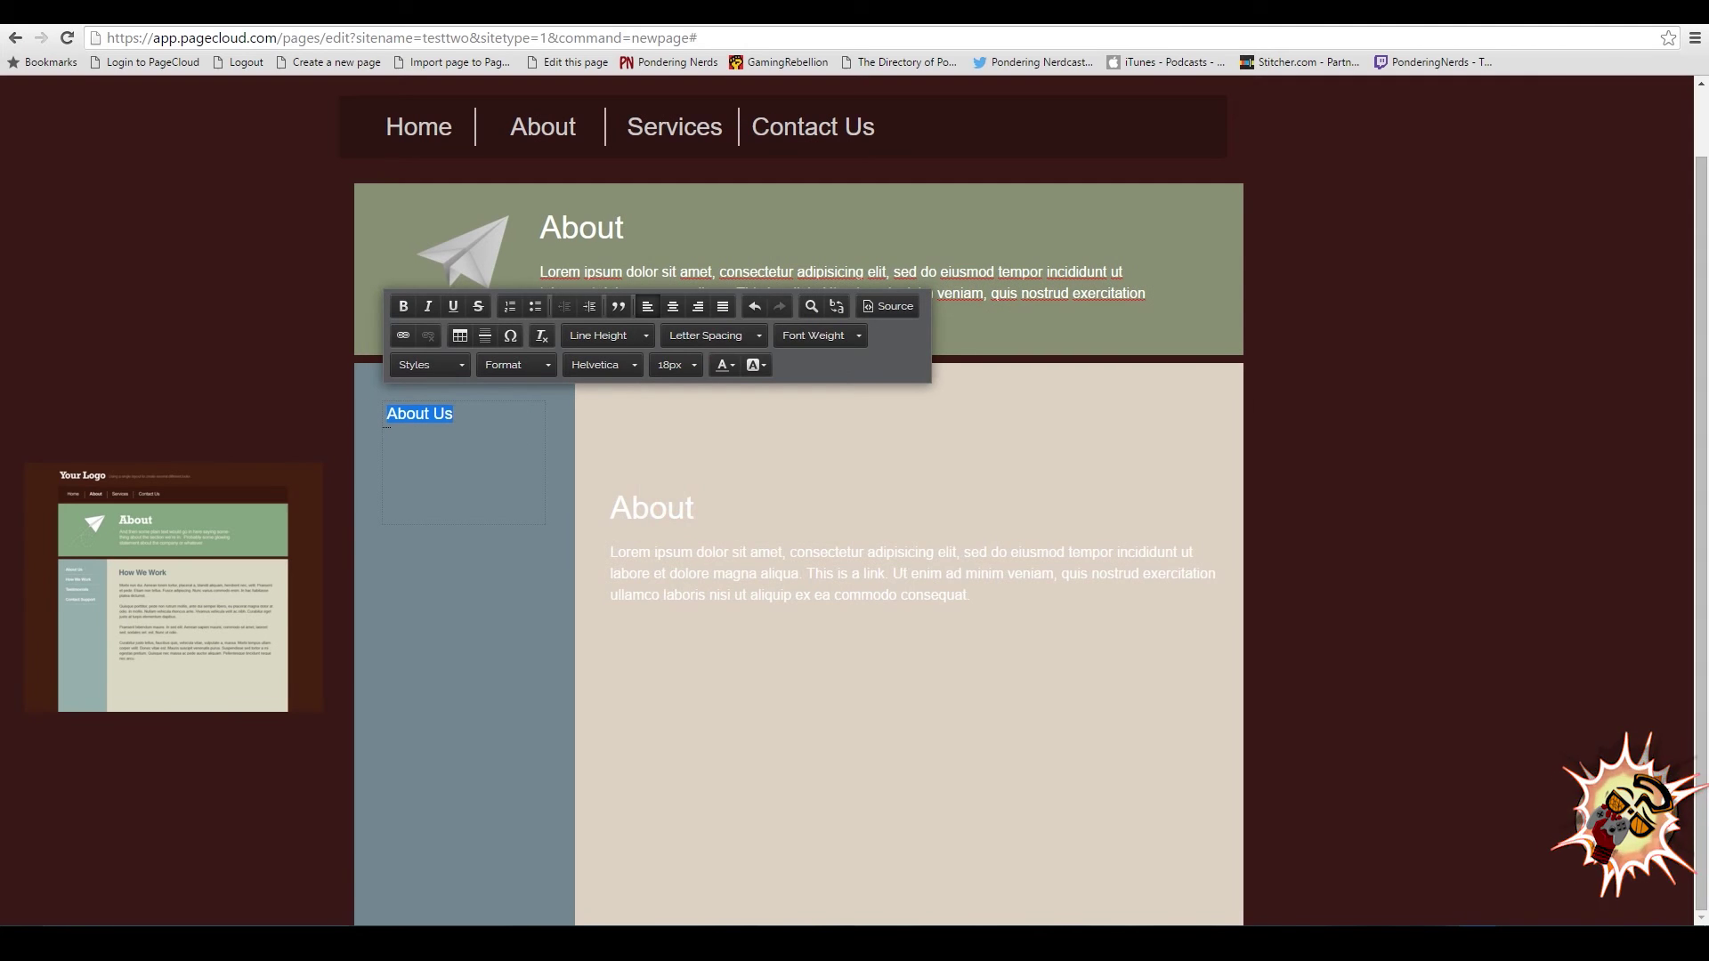
left_click(464, 570)
Stack three copies of About Us in the sidebar and change their texts to "How we work", "Testimonials" and "Contact support".
left_click_drag(463, 414, 421, 432)
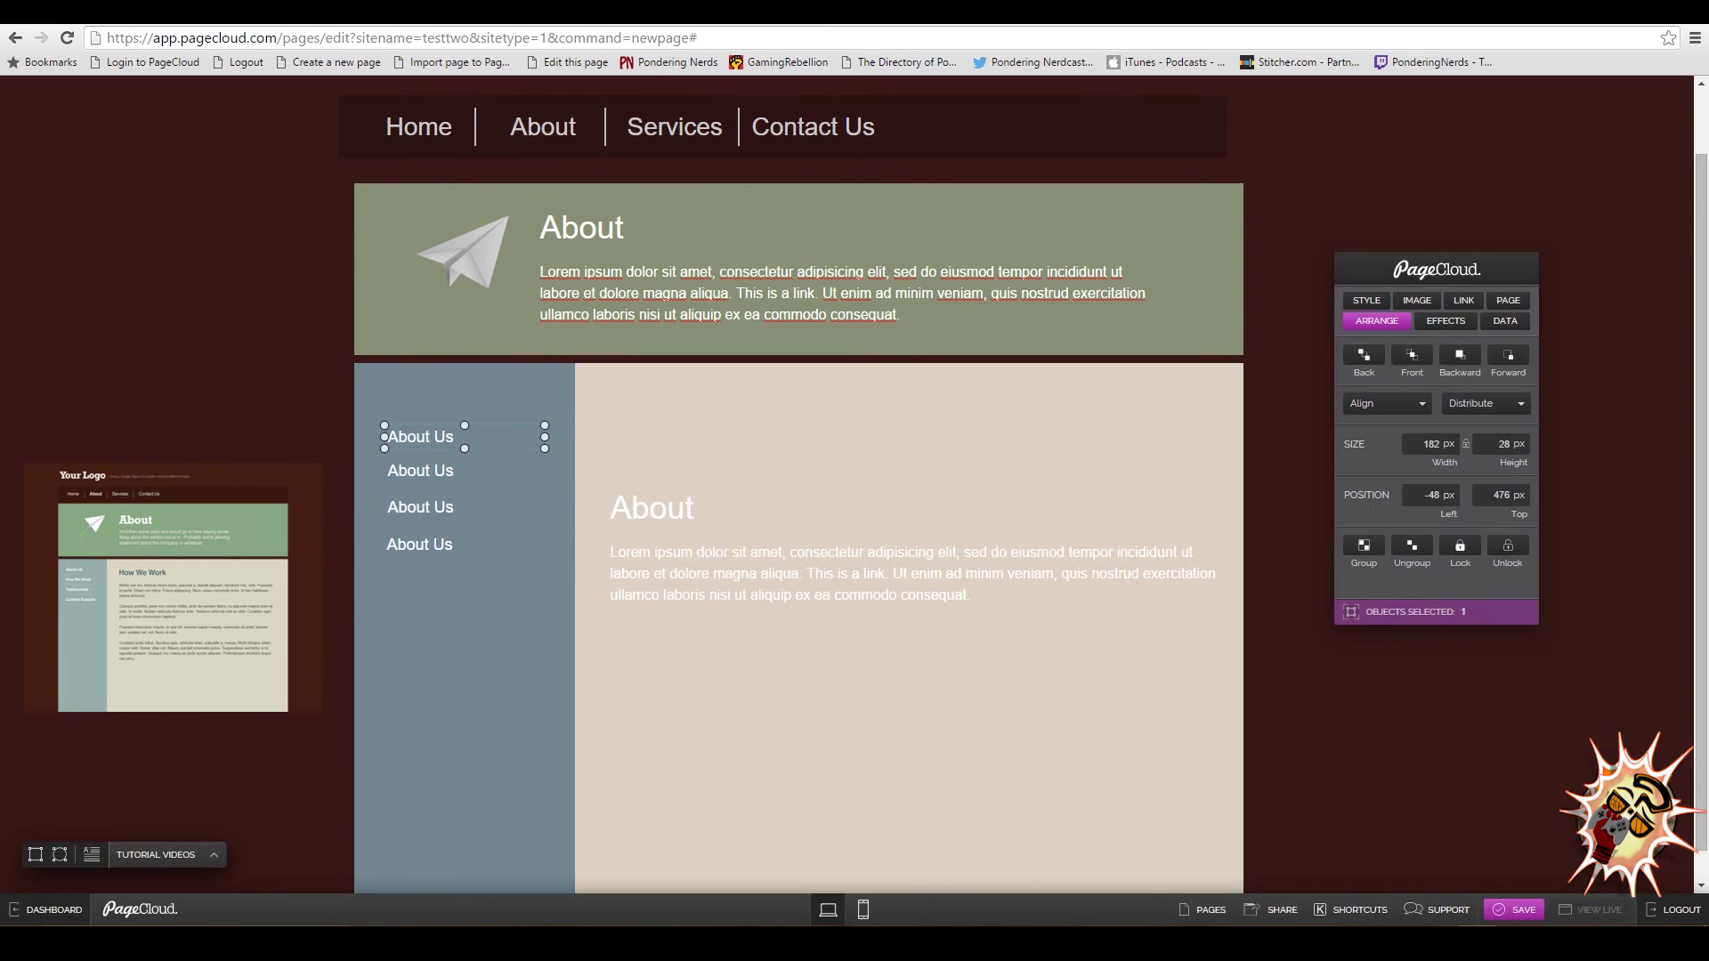
double_click(449, 470)
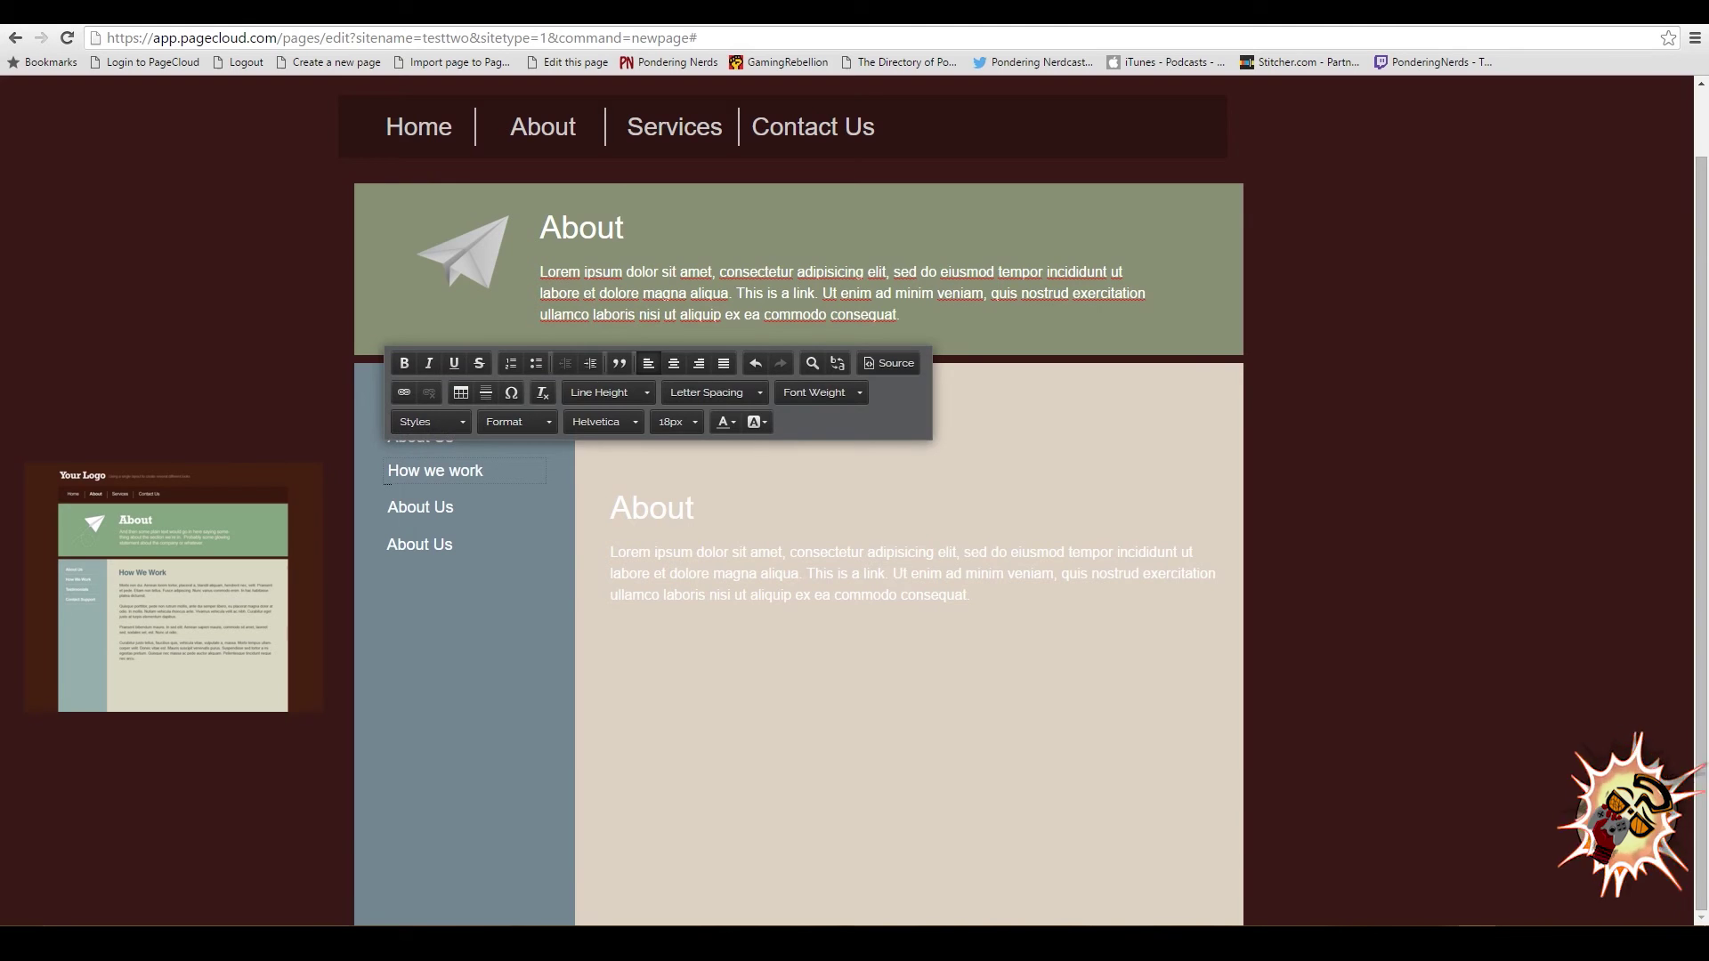
double_click(419, 507)
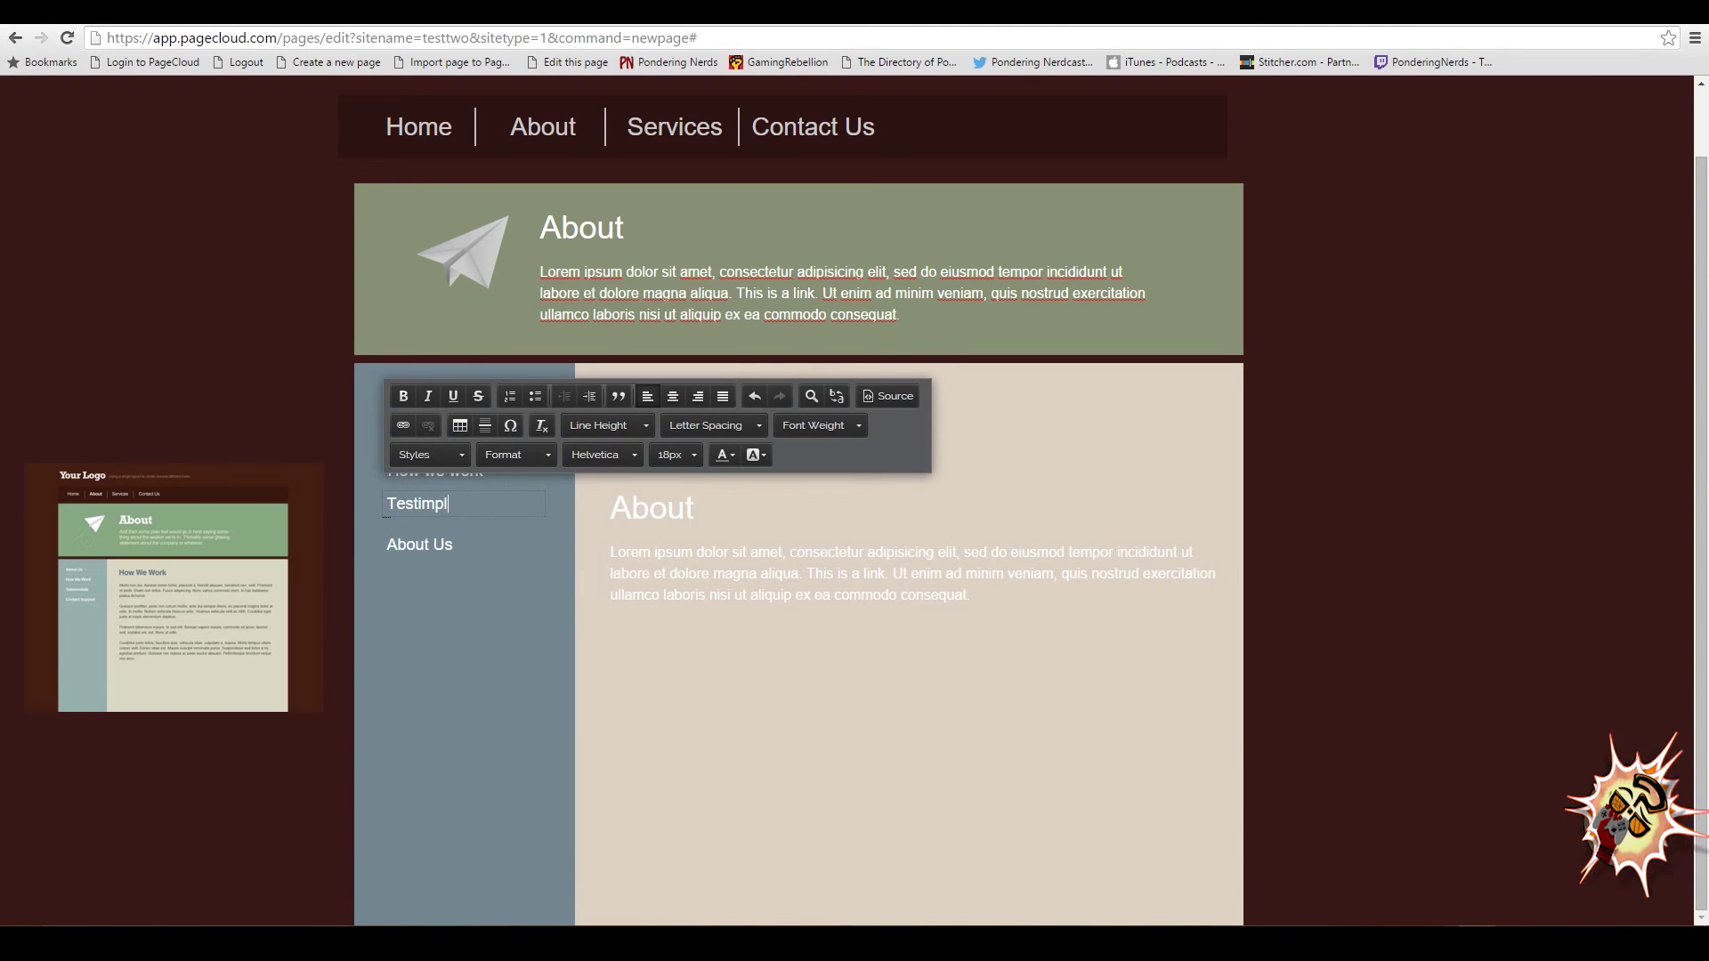
left_click(487, 705)
mouse_move(442, 505)
left_mouse_down()
mouse_move(450, 521)
mouse_move(450, 503)
mouse_move(429, 508)
left_mouse_up()
triple_click(429, 545)
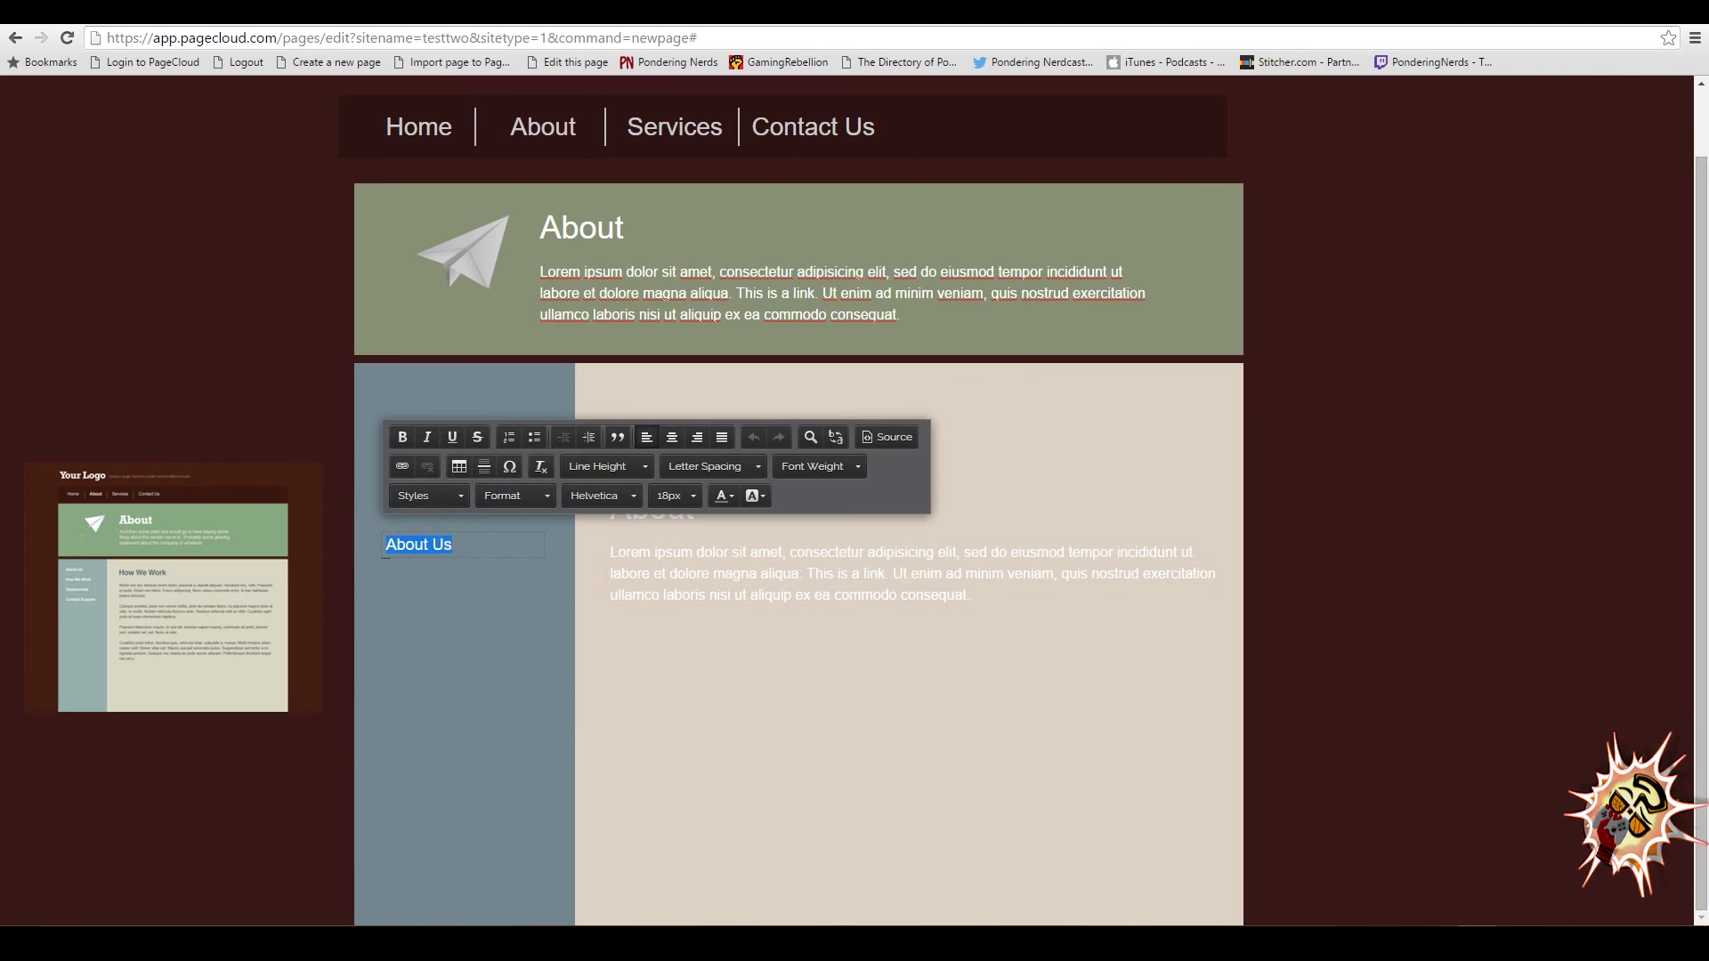
left_click(527, 691)
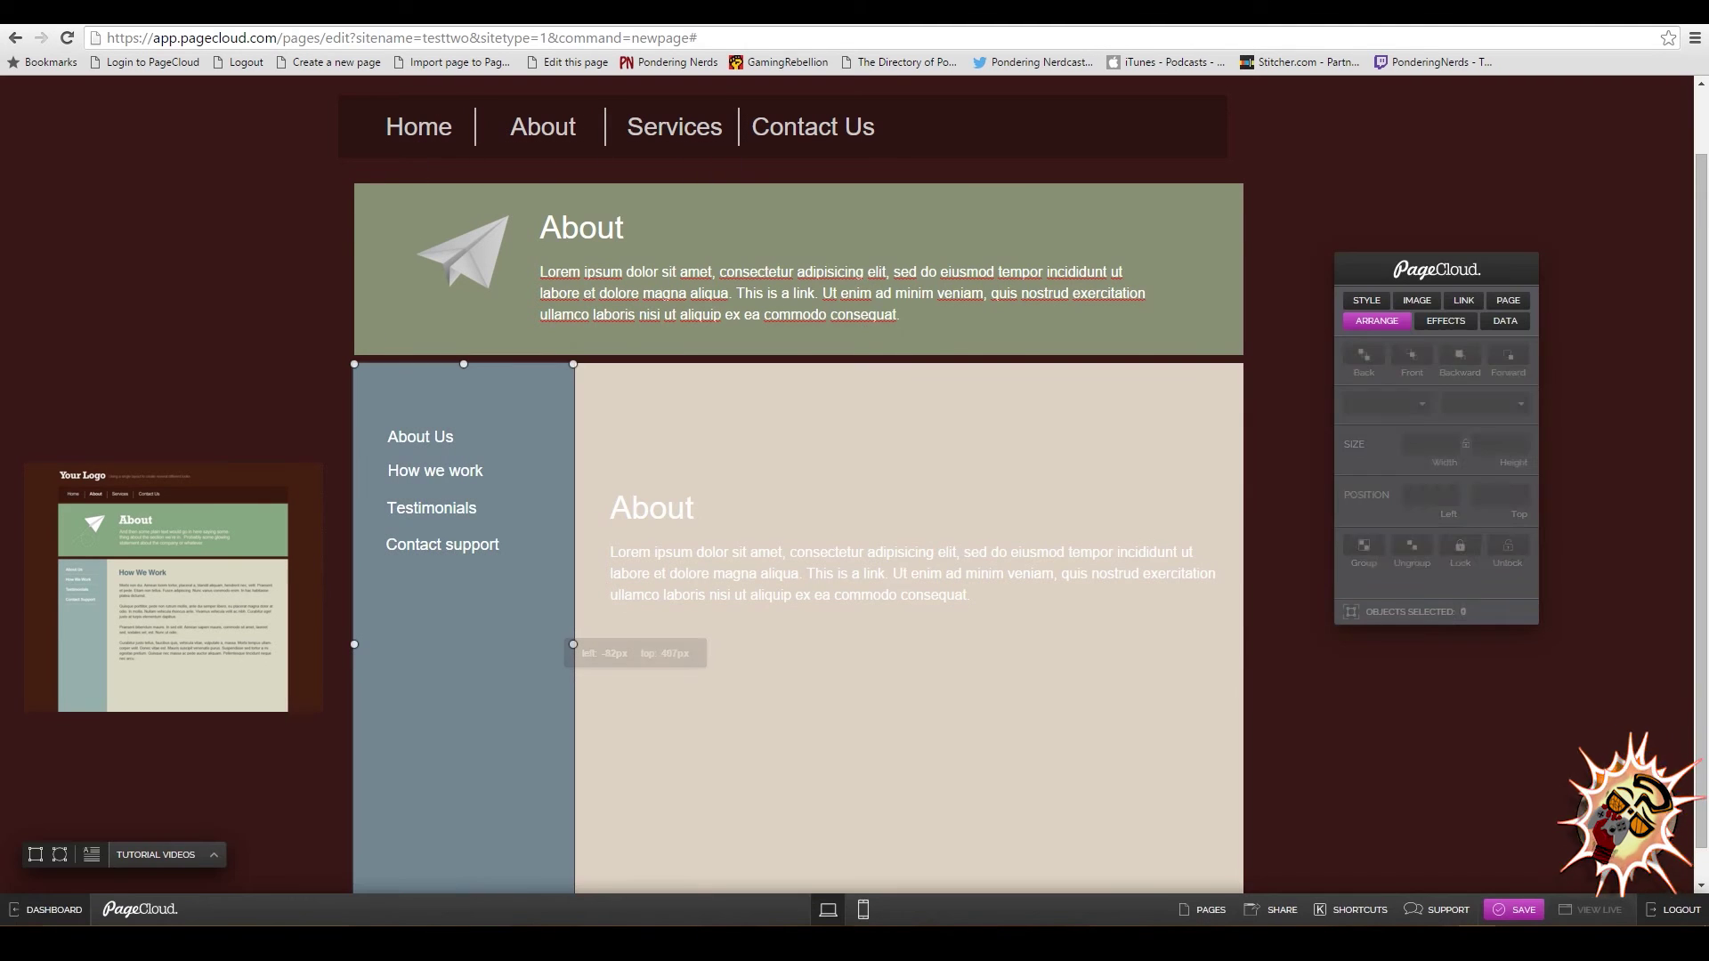
Move the content area's About block up level with the first sidebar link and extend its height downward.
left_click_drag(673, 506, 668, 446)
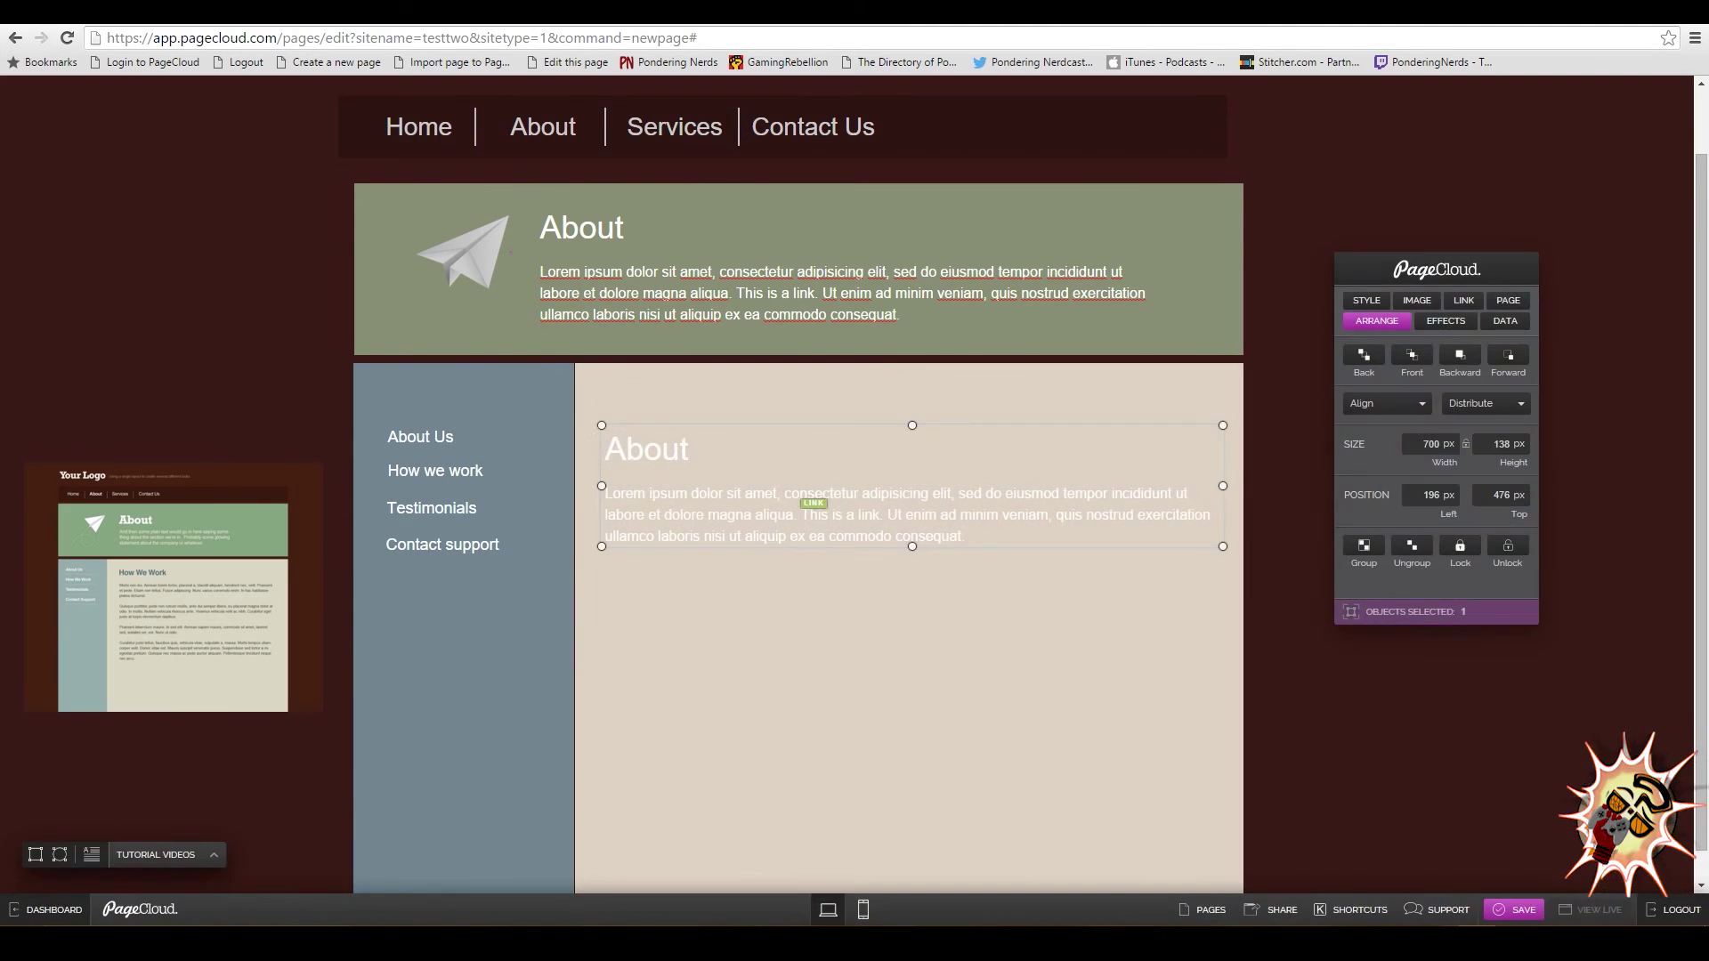
left_click_drag(911, 547, 911, 802)
mouse_move(979, 543)
left_mouse_down()
mouse_move(604, 446)
mouse_move(1056, 529)
mouse_move(990, 529)
left_mouse_up()
Change the text color of the content area's whole About block, title and paragraph, to black.
double_click(1005, 504)
key("ctrl+a")
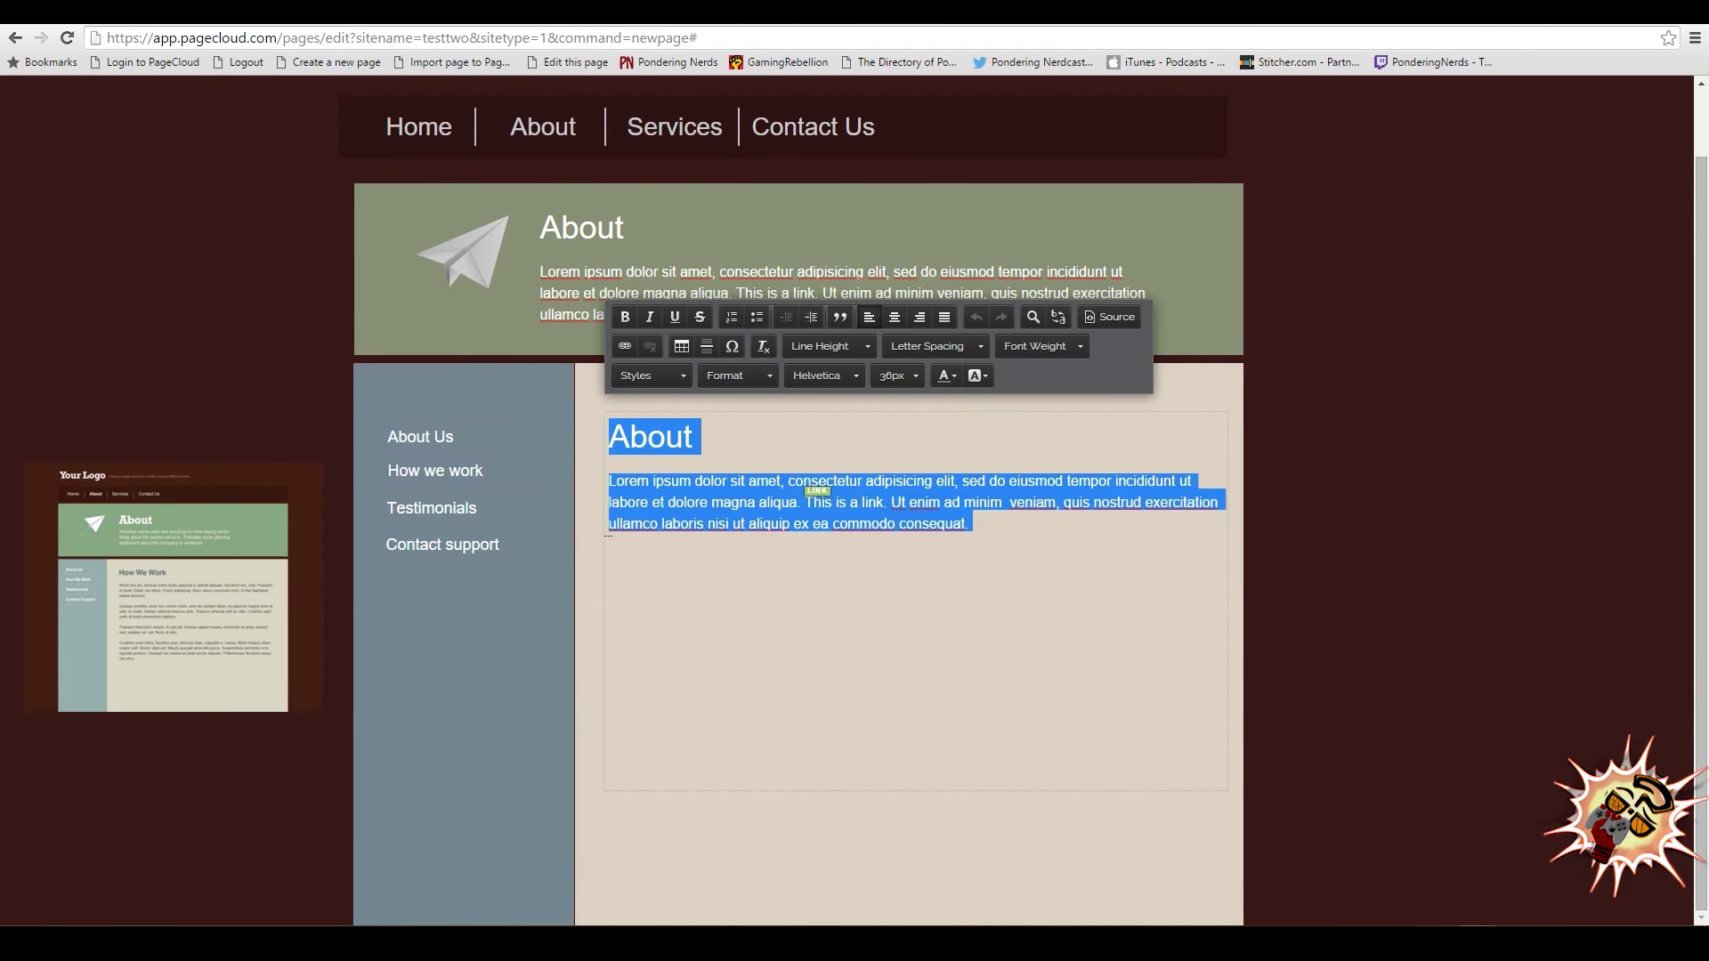
left_click(946, 376)
left_click(997, 413)
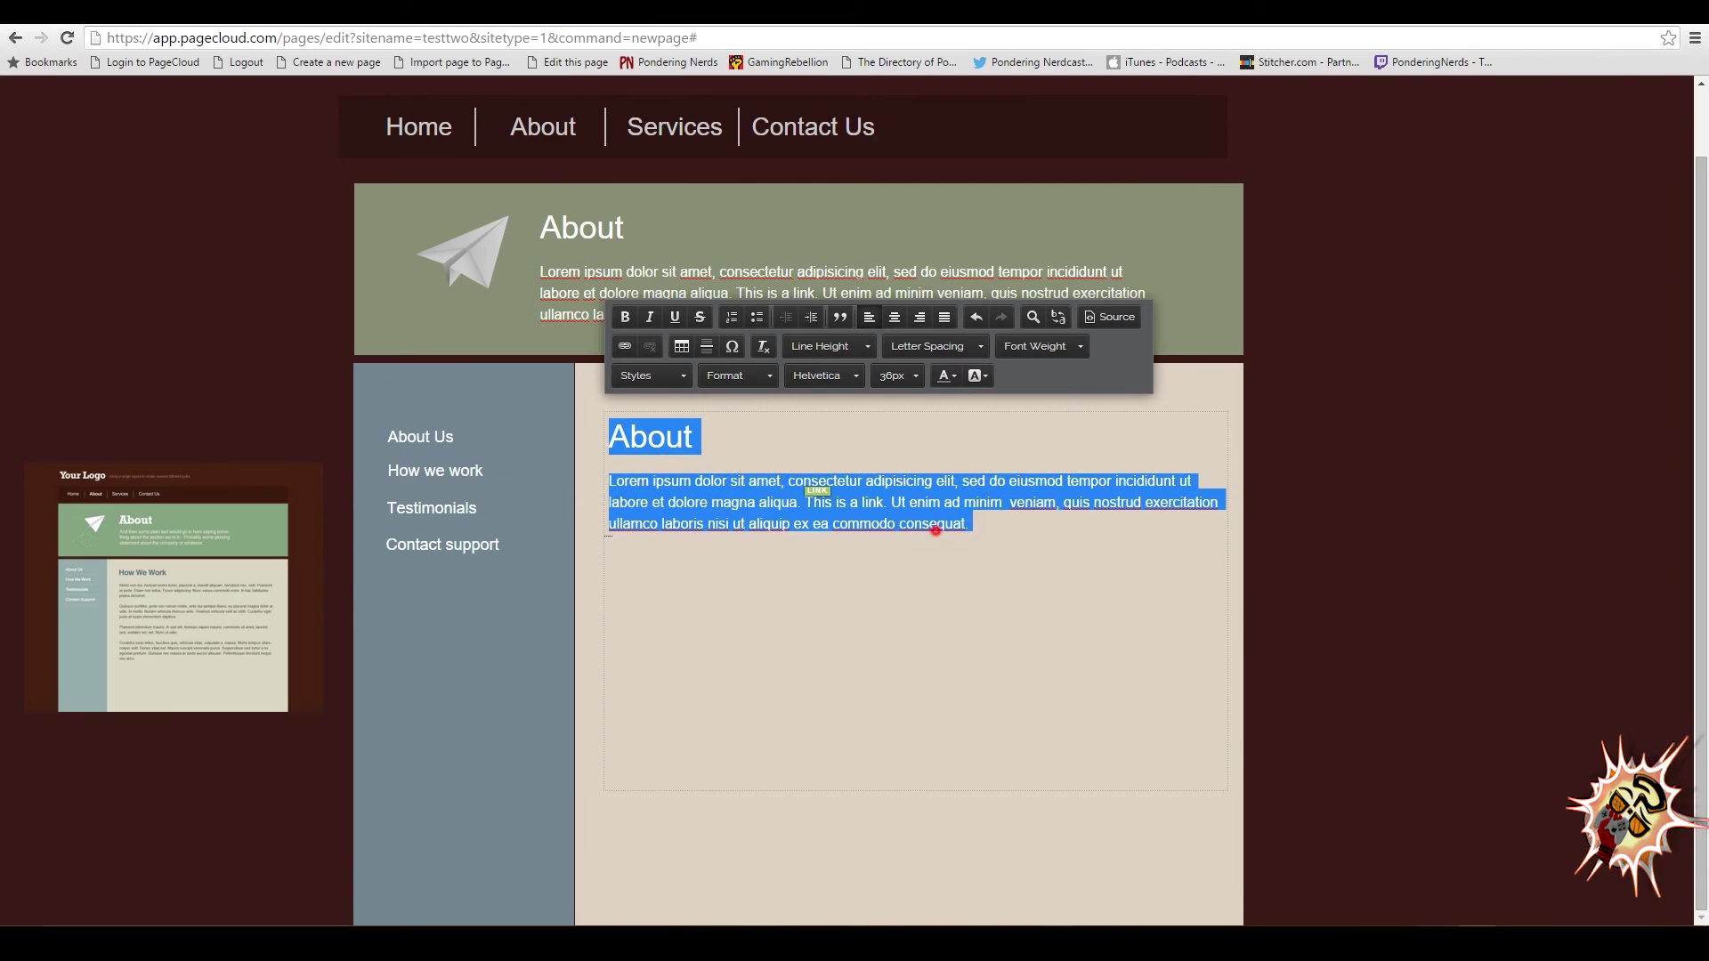
Copy the content area's lorem ipsum paragraph and paste it twice below, without empty lines between the paragraphs.
left_click_drag(978, 529, 609, 480)
key("ctrl+c")
left_click(972, 523)
key("Return")
key("Return")
key("ctrl+v")
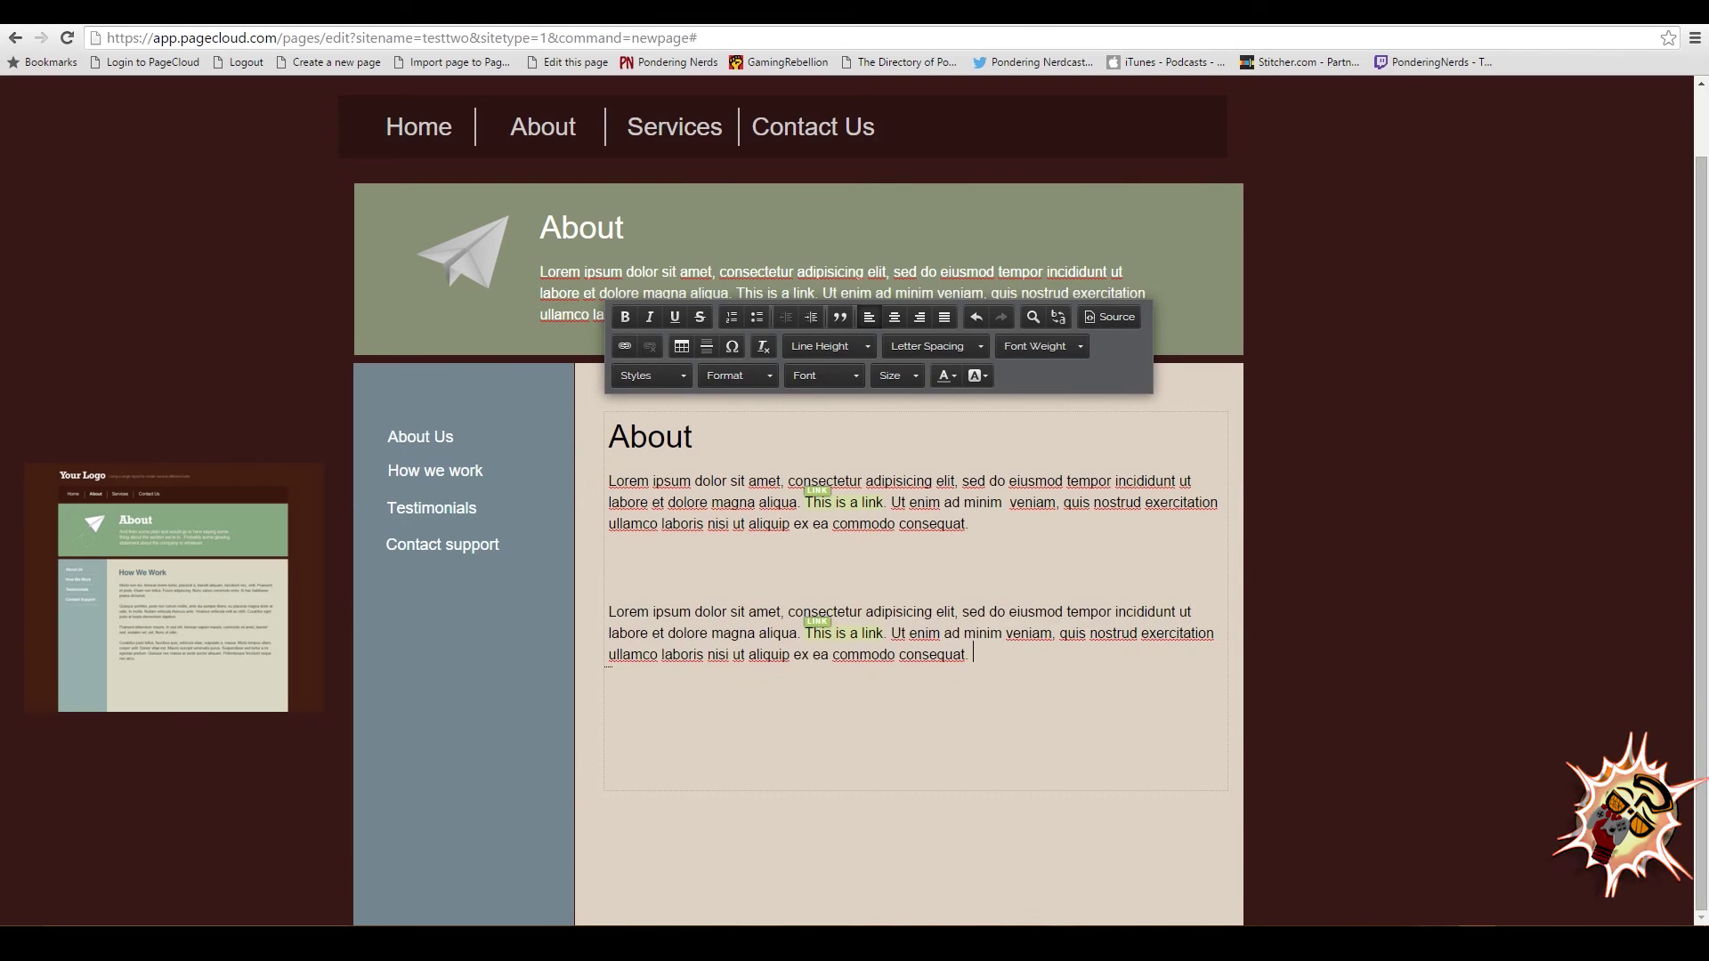
left_click(611, 583)
key("BackSpace")
key("BackSpace")
left_click(972, 597)
key("ctrl+v")
Change the content area's title to "How we work" and finish editing the text block.
left_click_drag(700, 438, 607, 438)
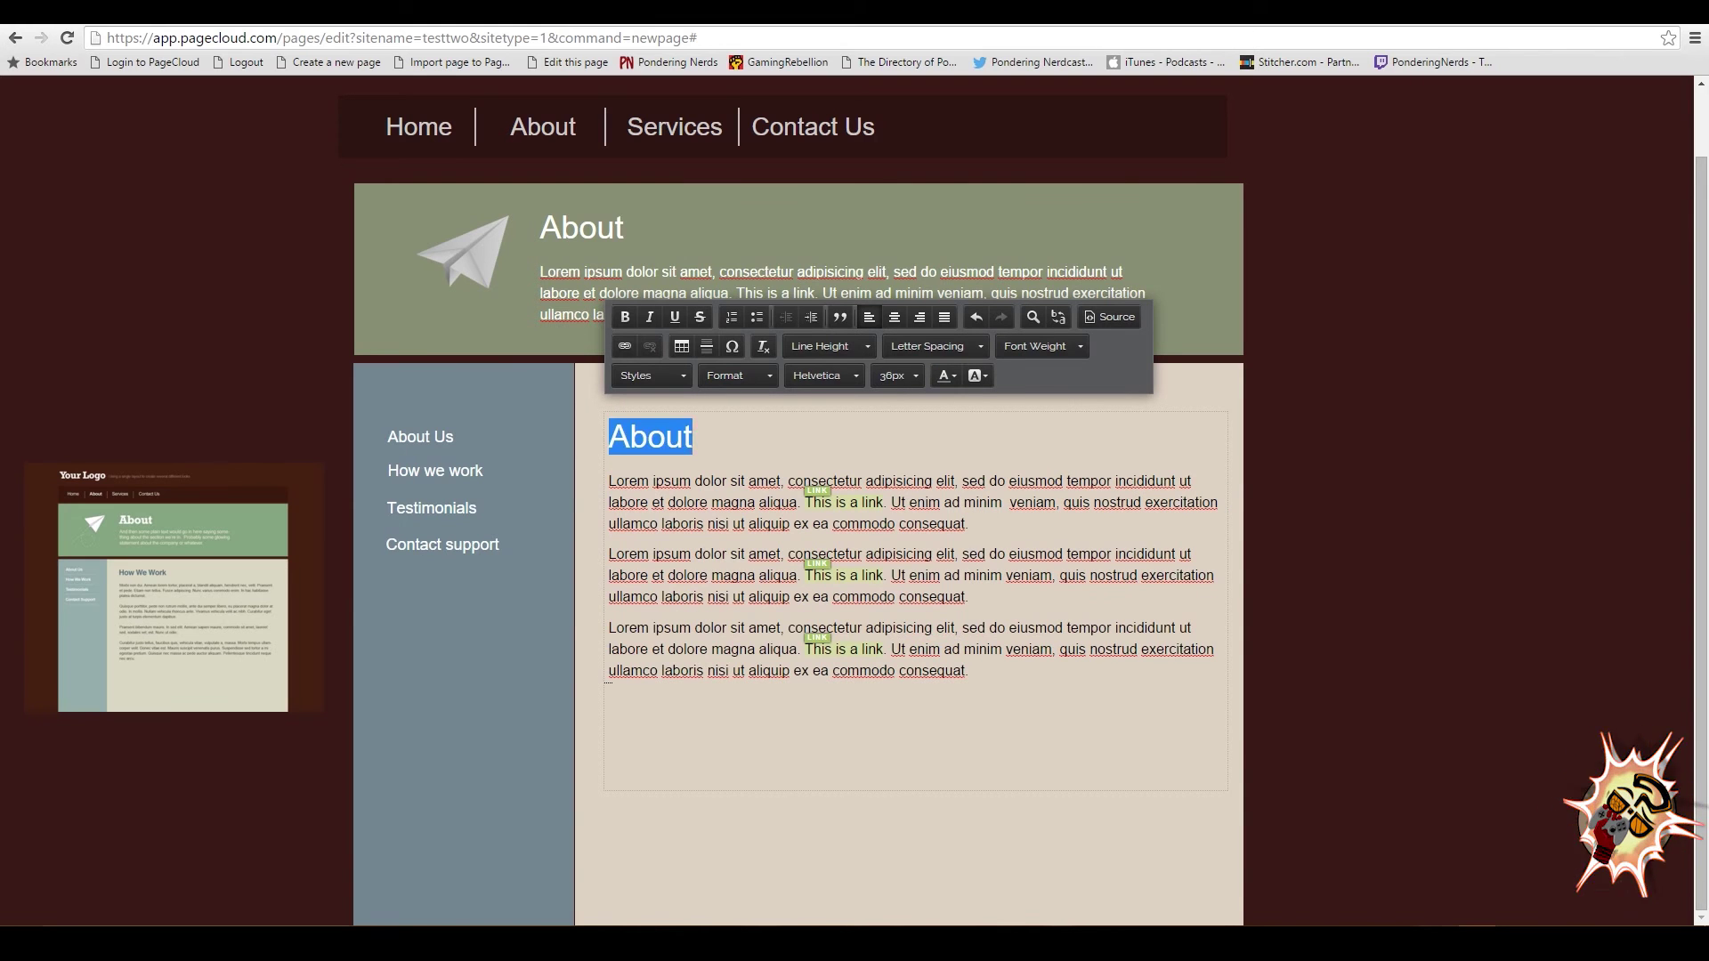
key("Escape")
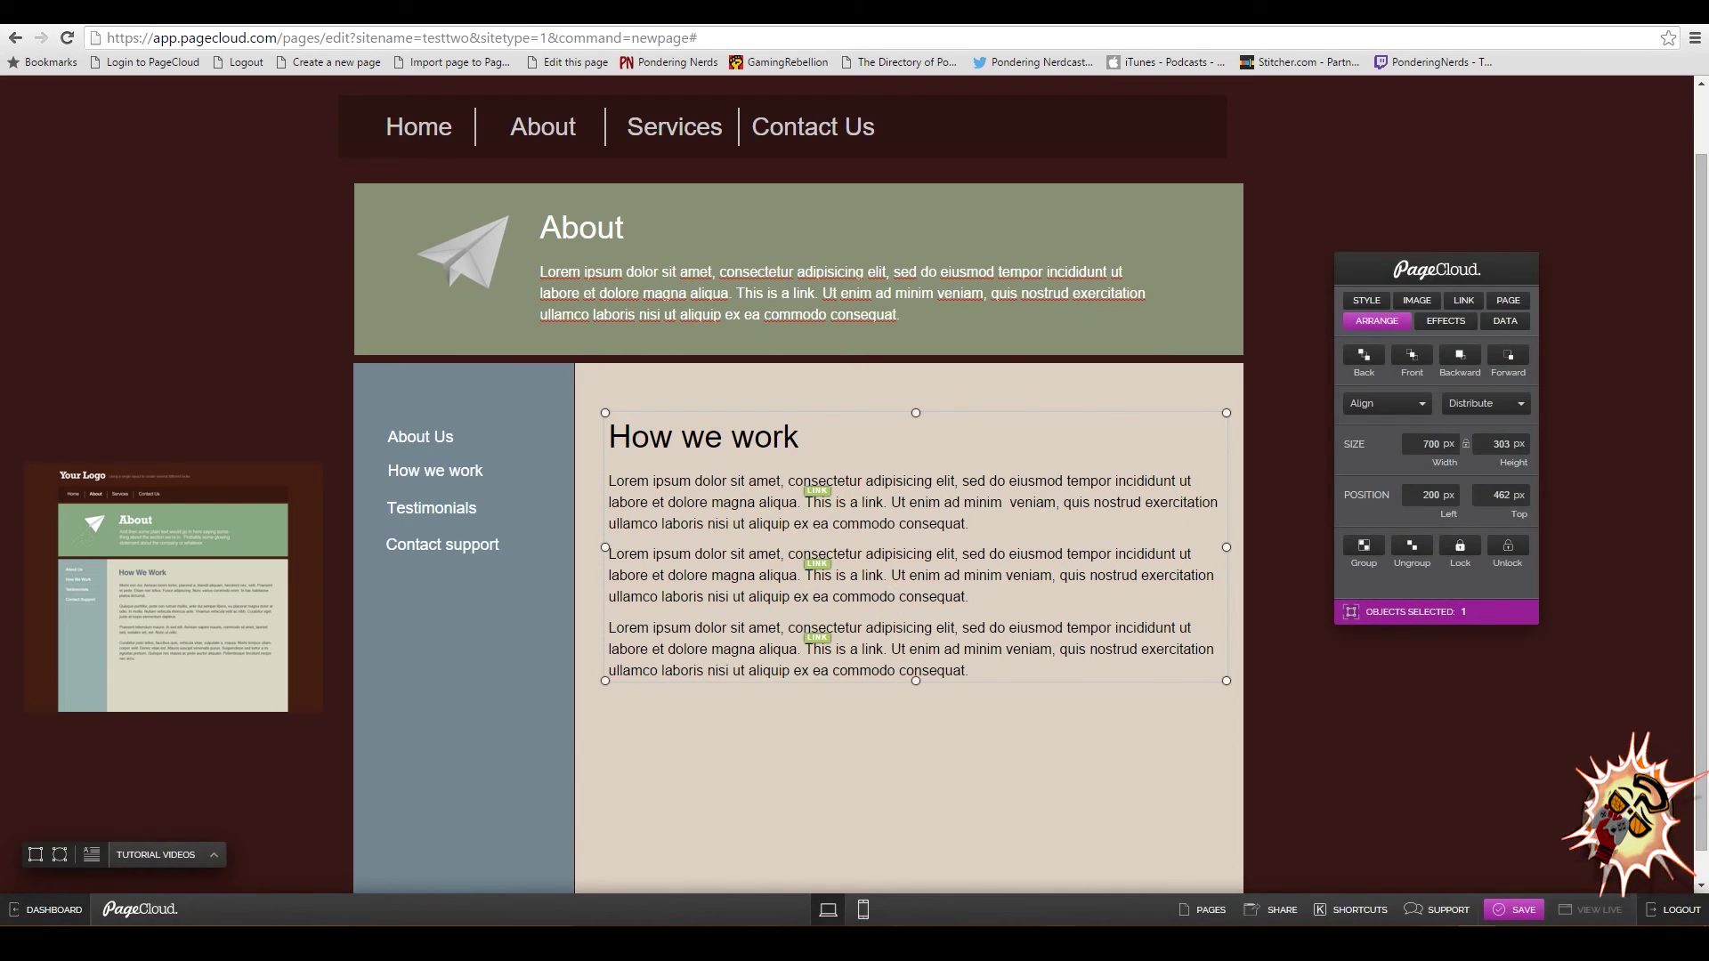
key("Escape")
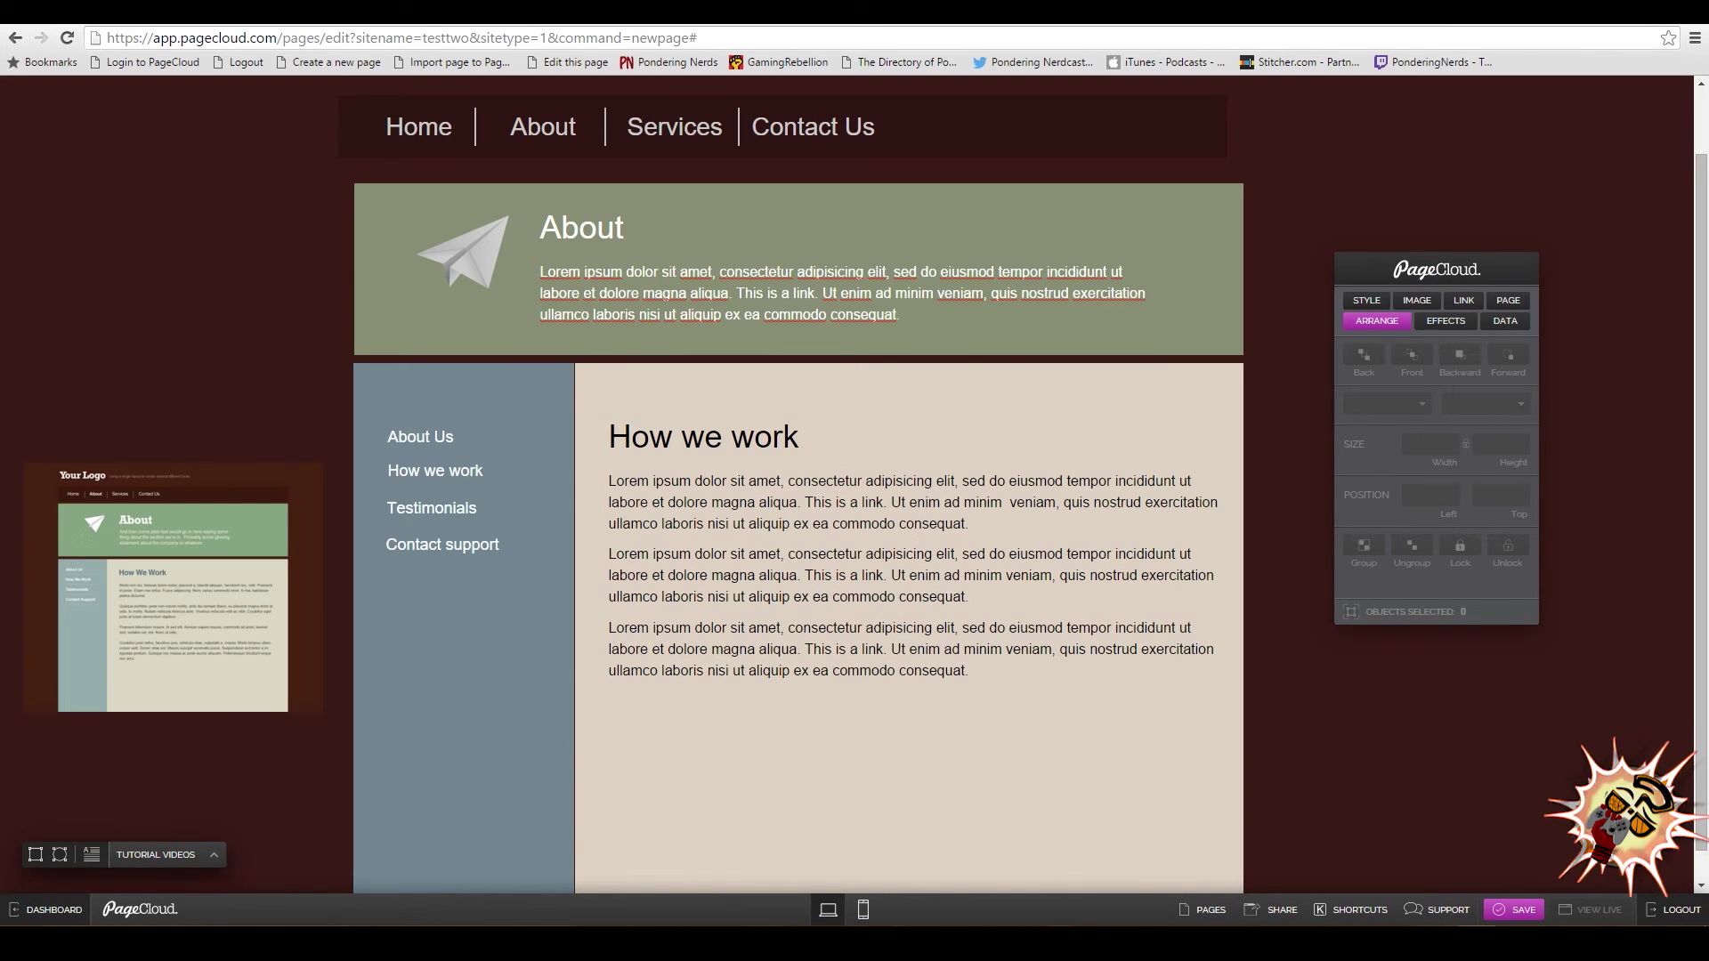
Save the finished page and open its live version.
scroll(799, 484, "up", 1)
scroll(799, 484, "down", 2)
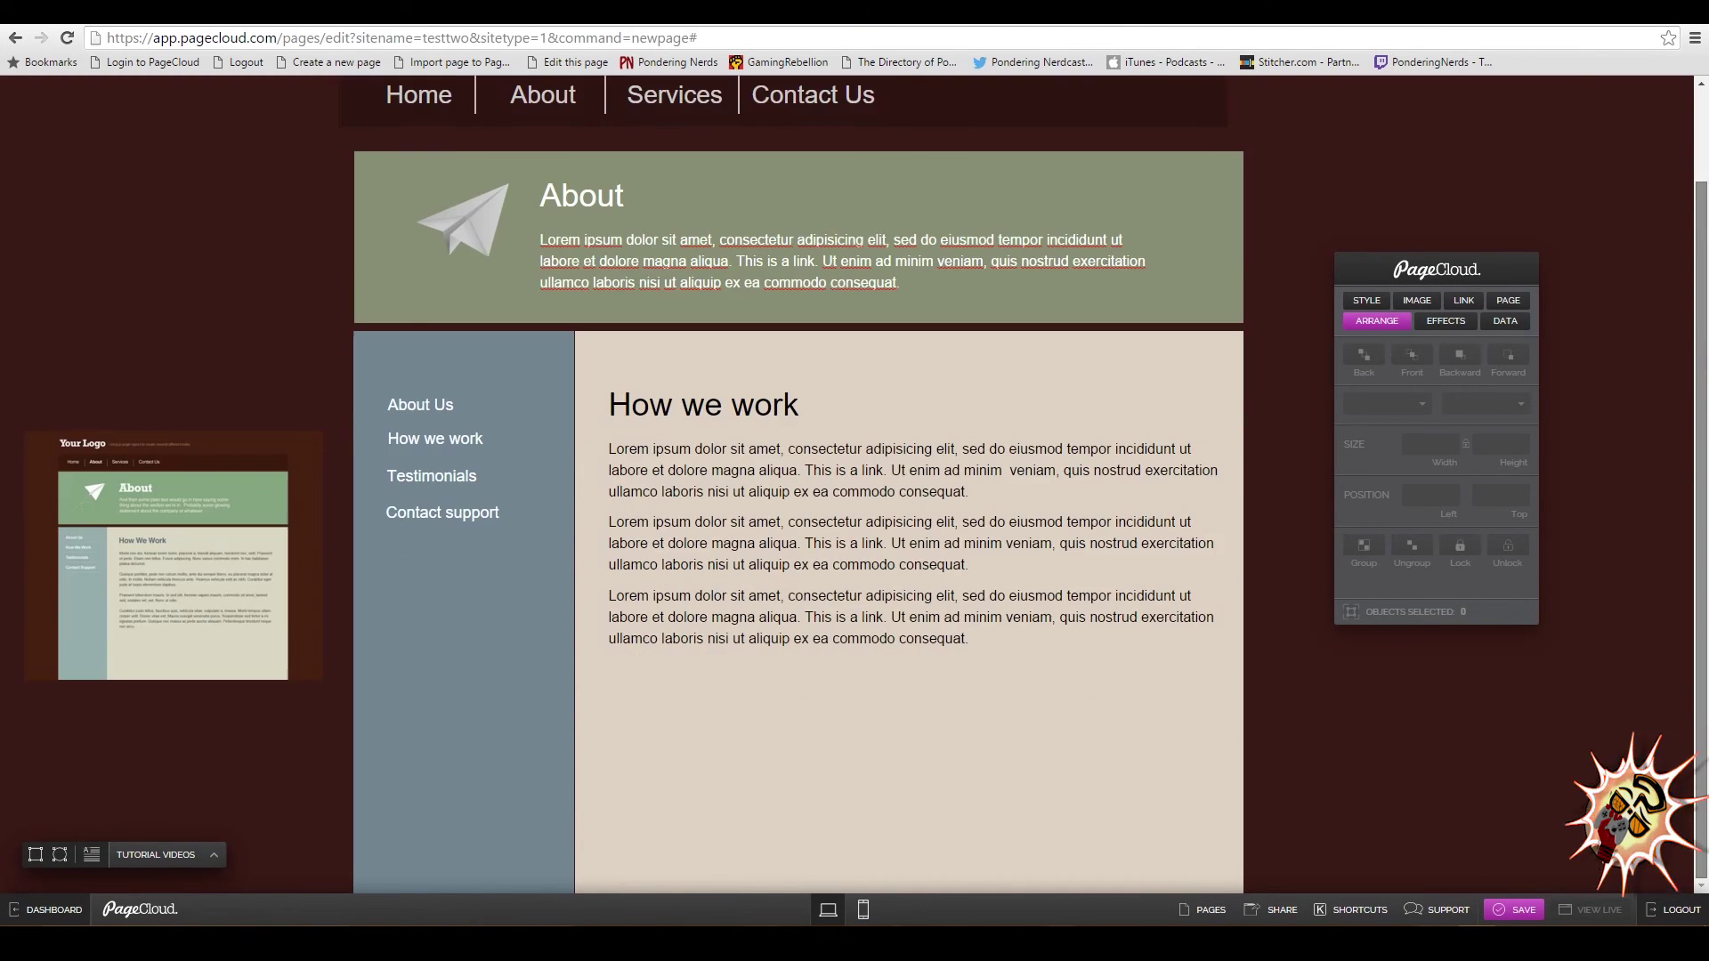
scroll(799, 489, "up", 1)
scroll(798, 490, "down", 1)
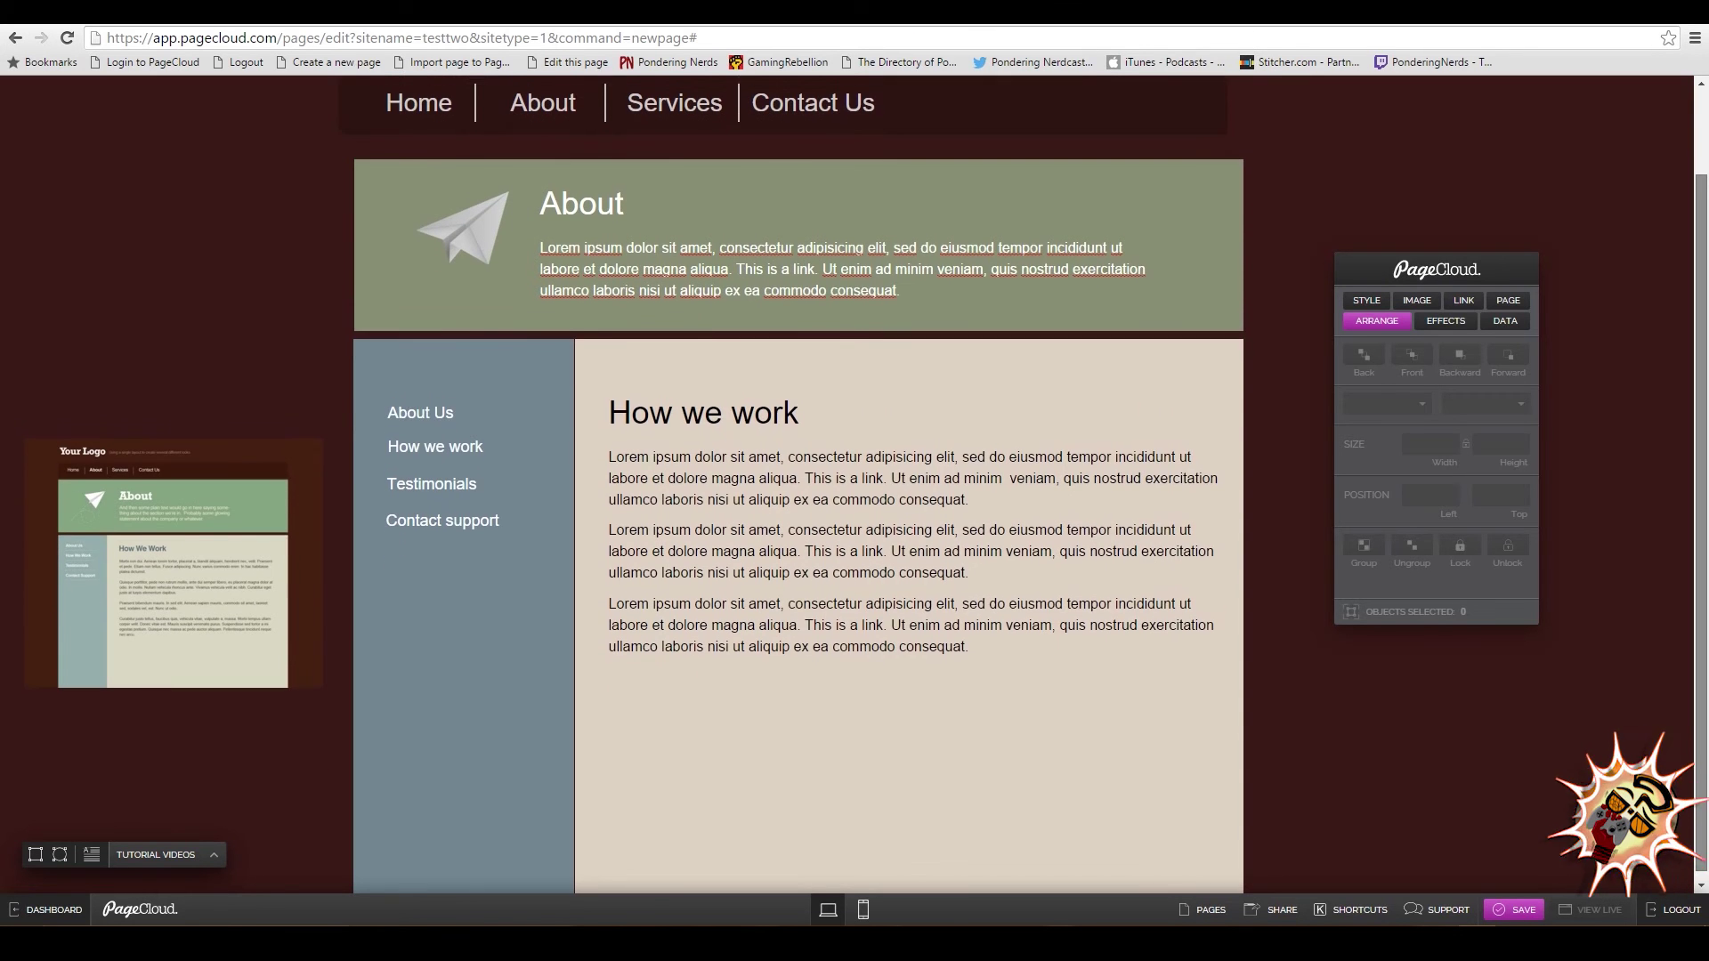
scroll(799, 490, "up", 1)
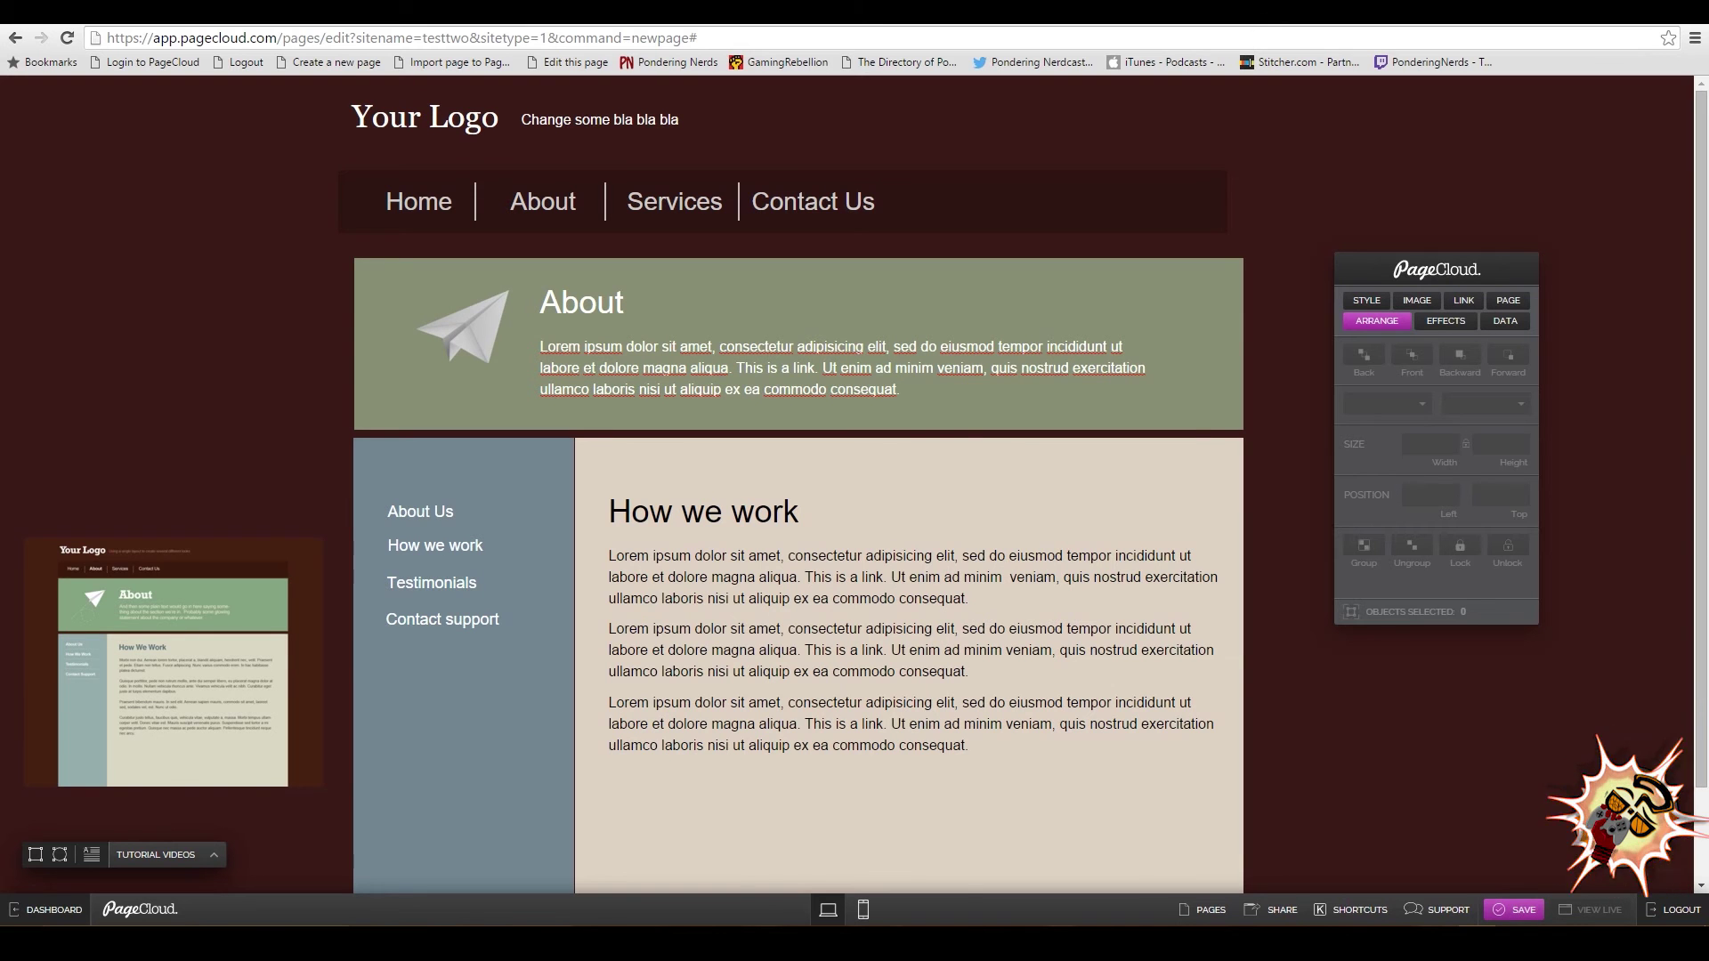
key("ctrl+s")
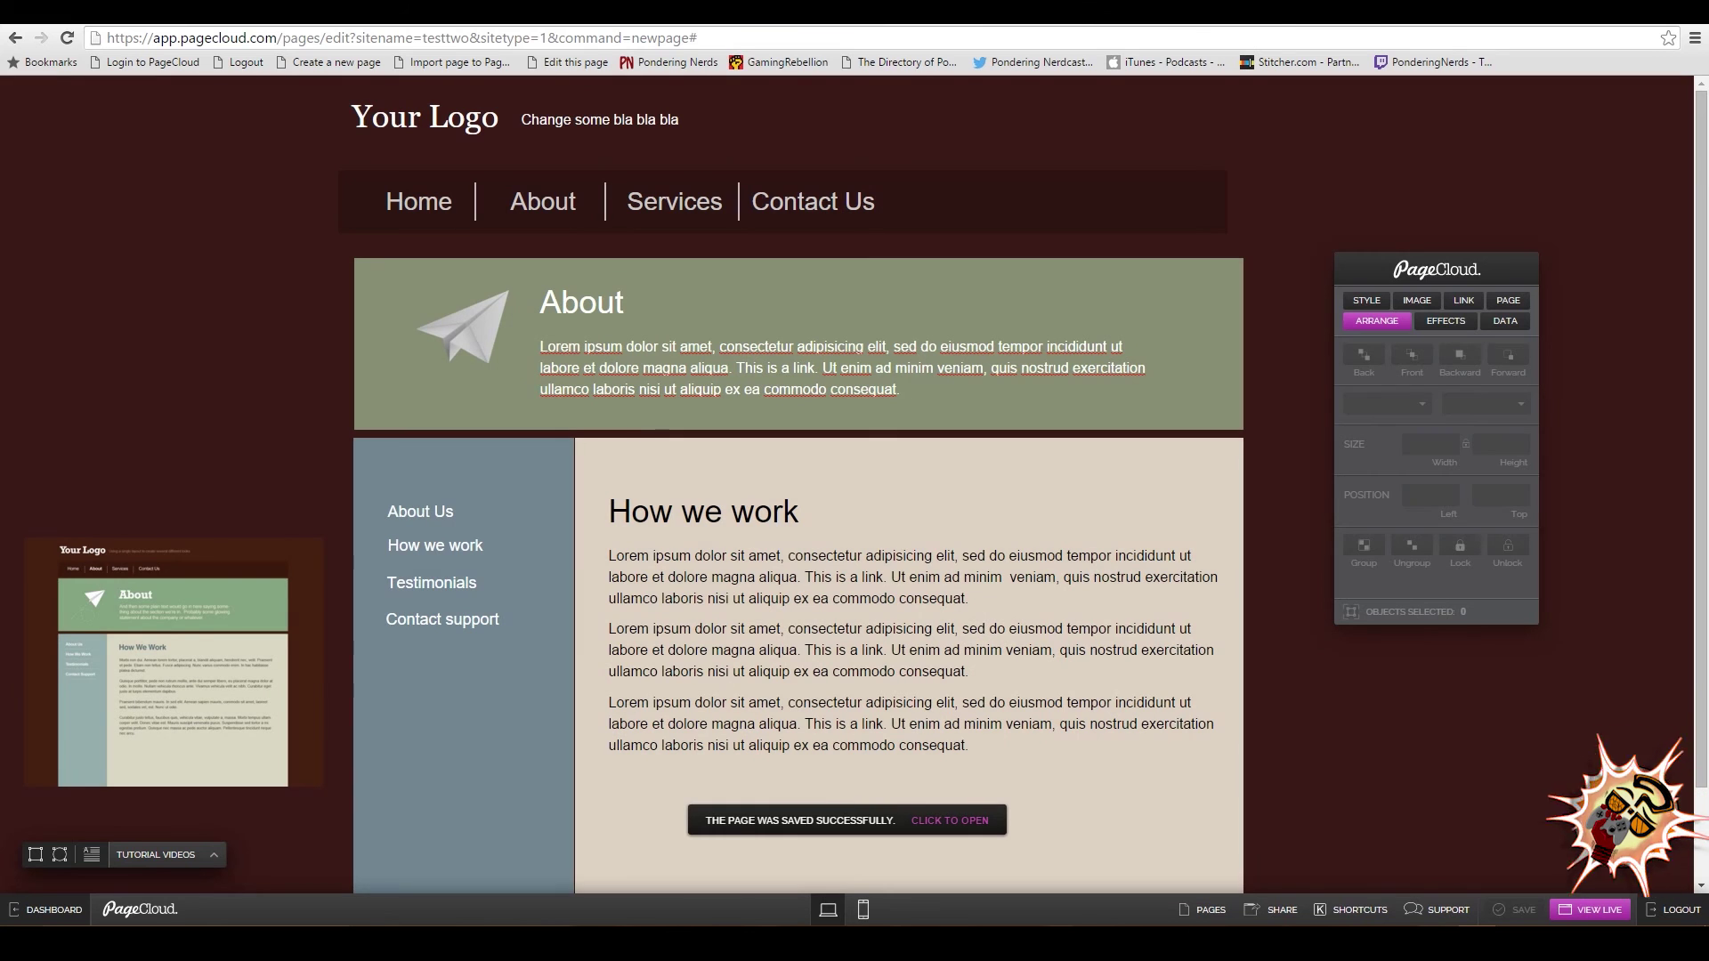
left_click(1585, 909)
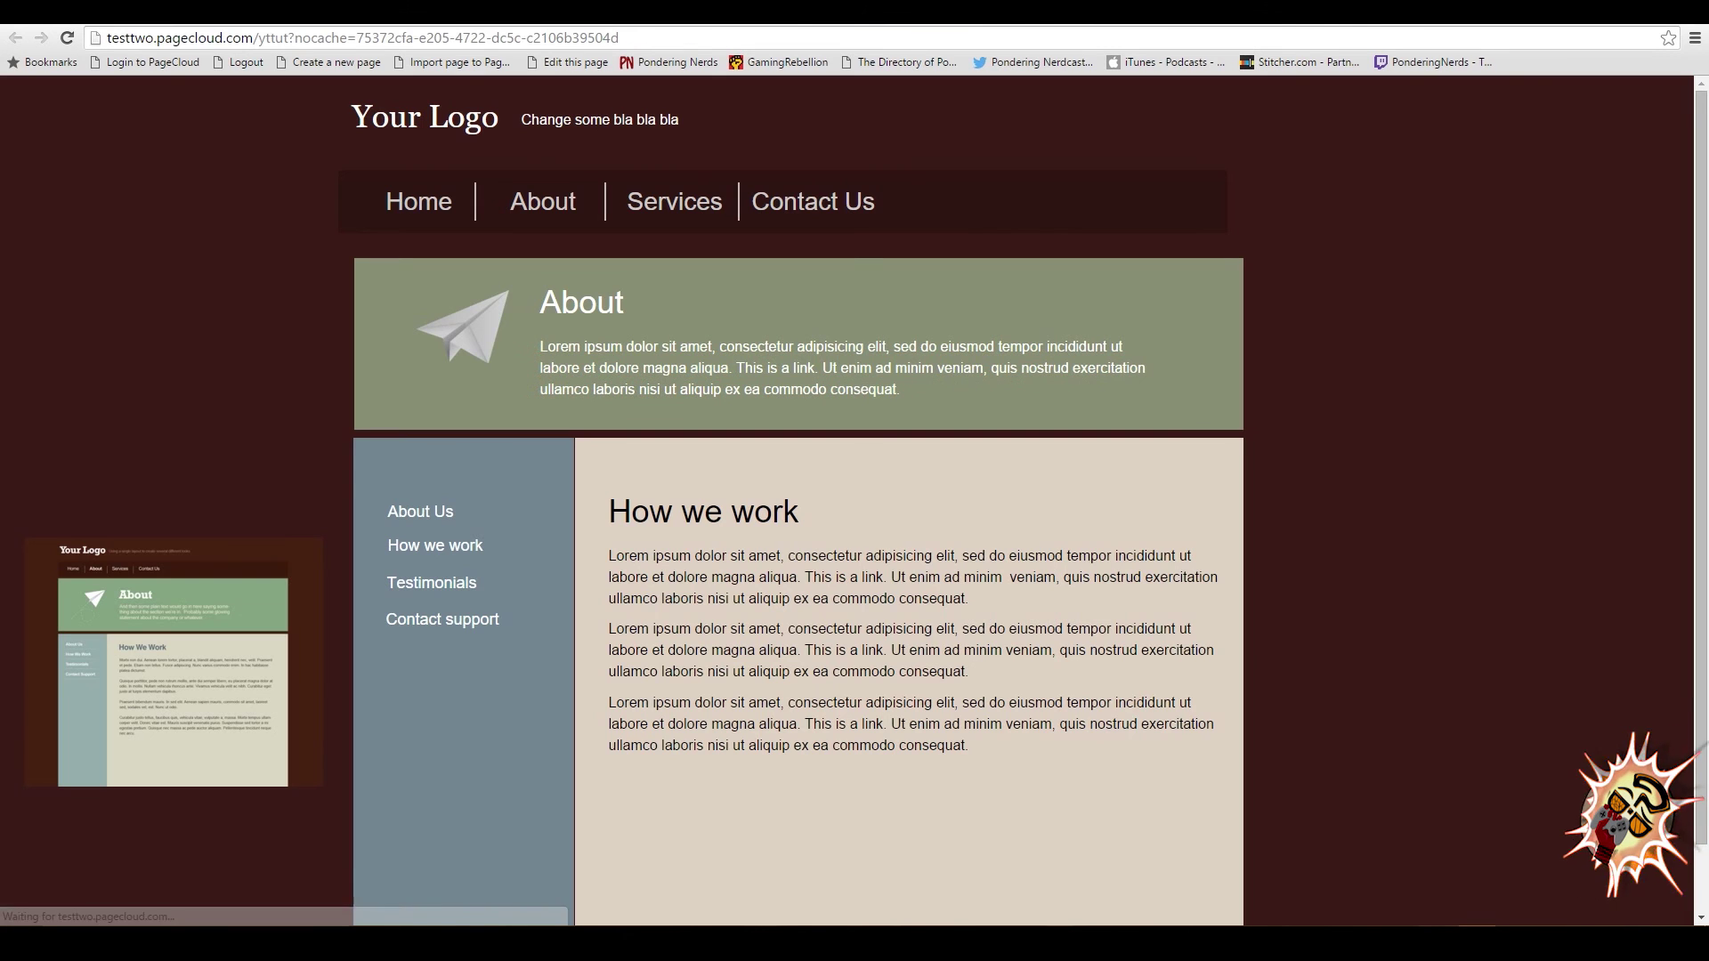
Check the live page from the logo down to the content area and return to the editor.
scroll(854, 499, "down", 1)
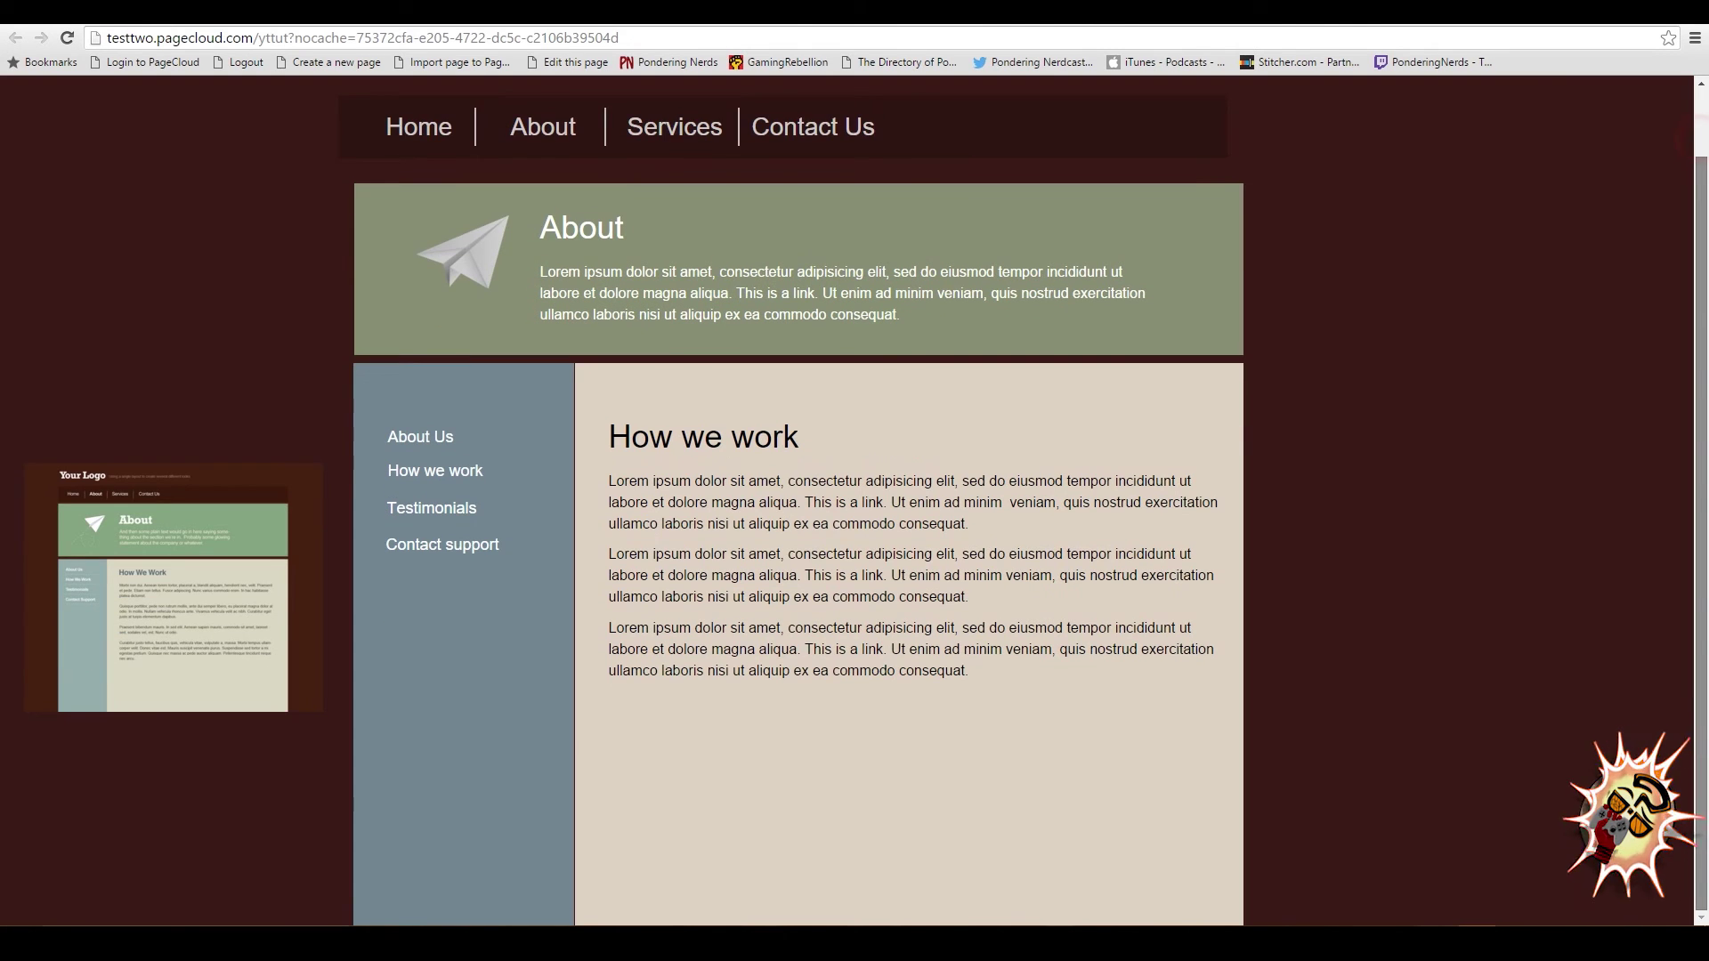
scroll(855, 499, "up", 1)
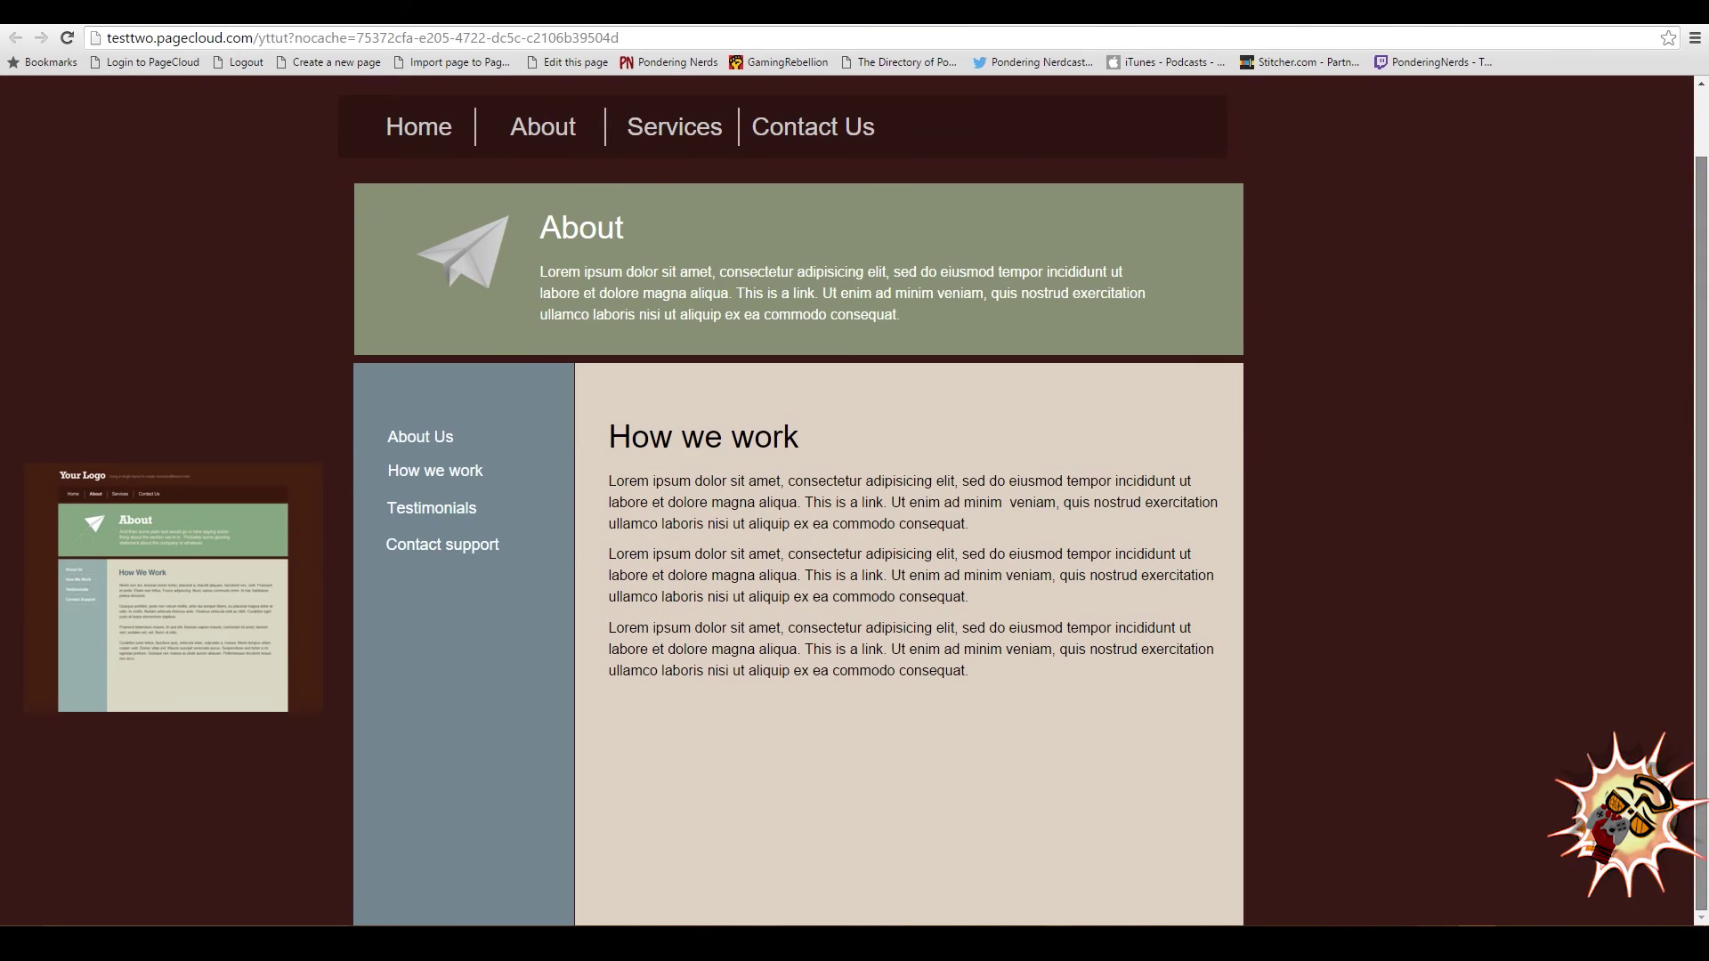
scroll(855, 498, "up", 1)
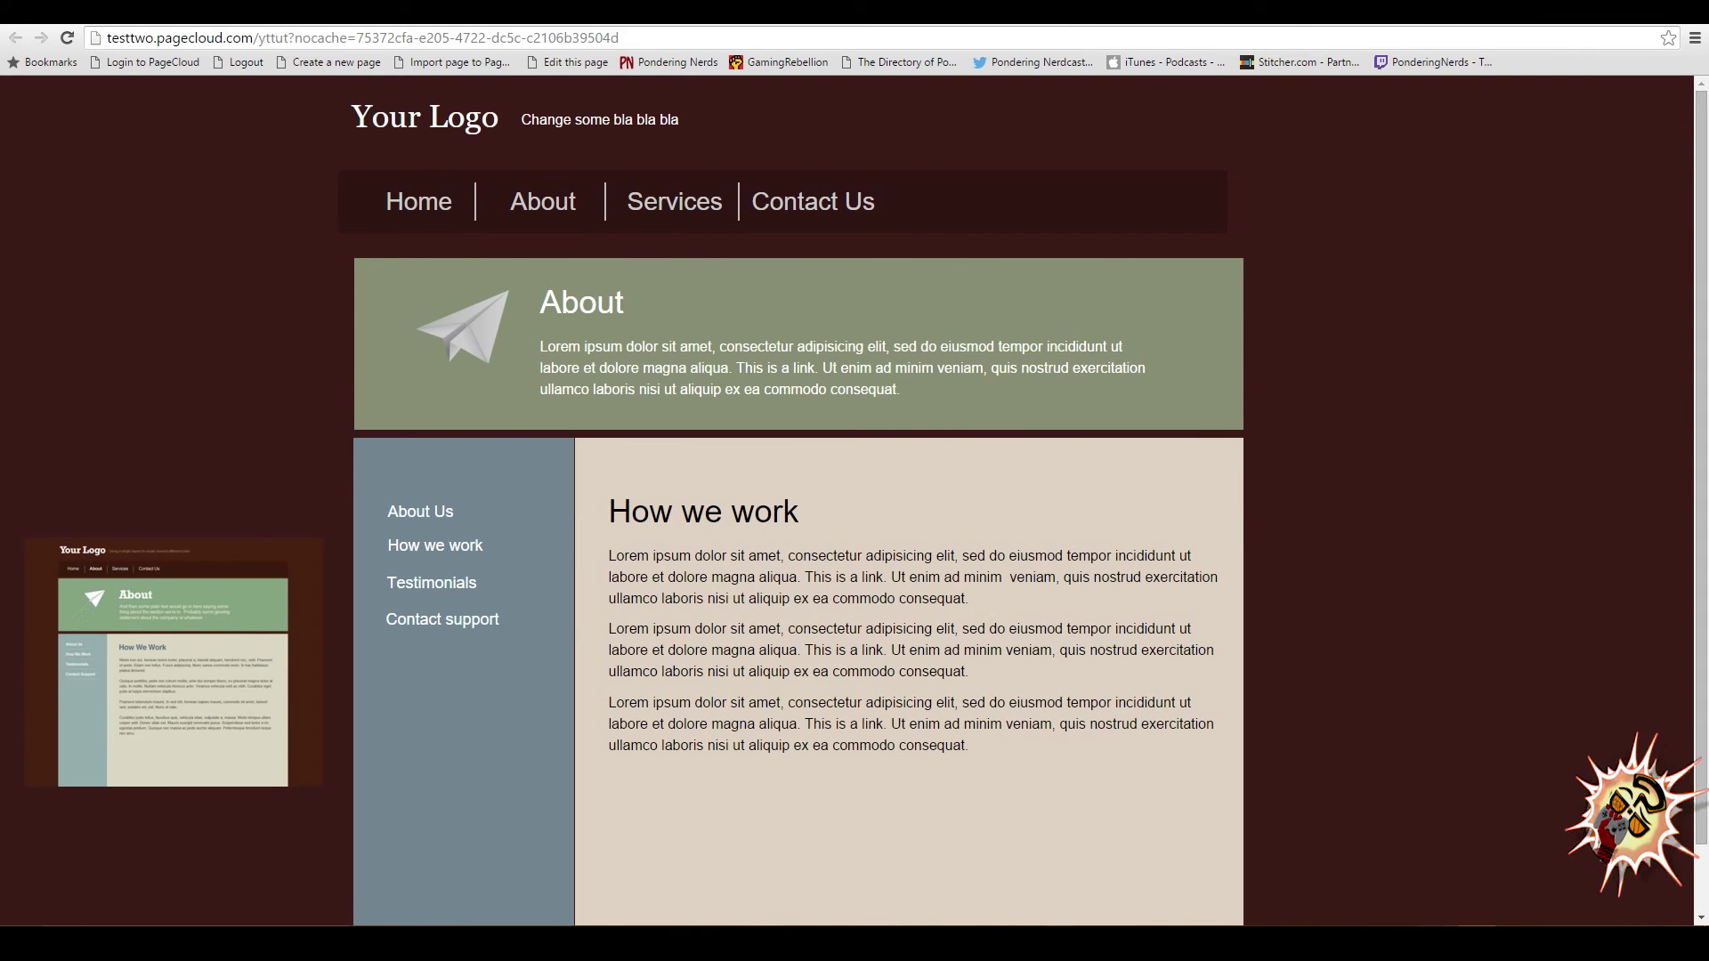
left_click(345, 17)
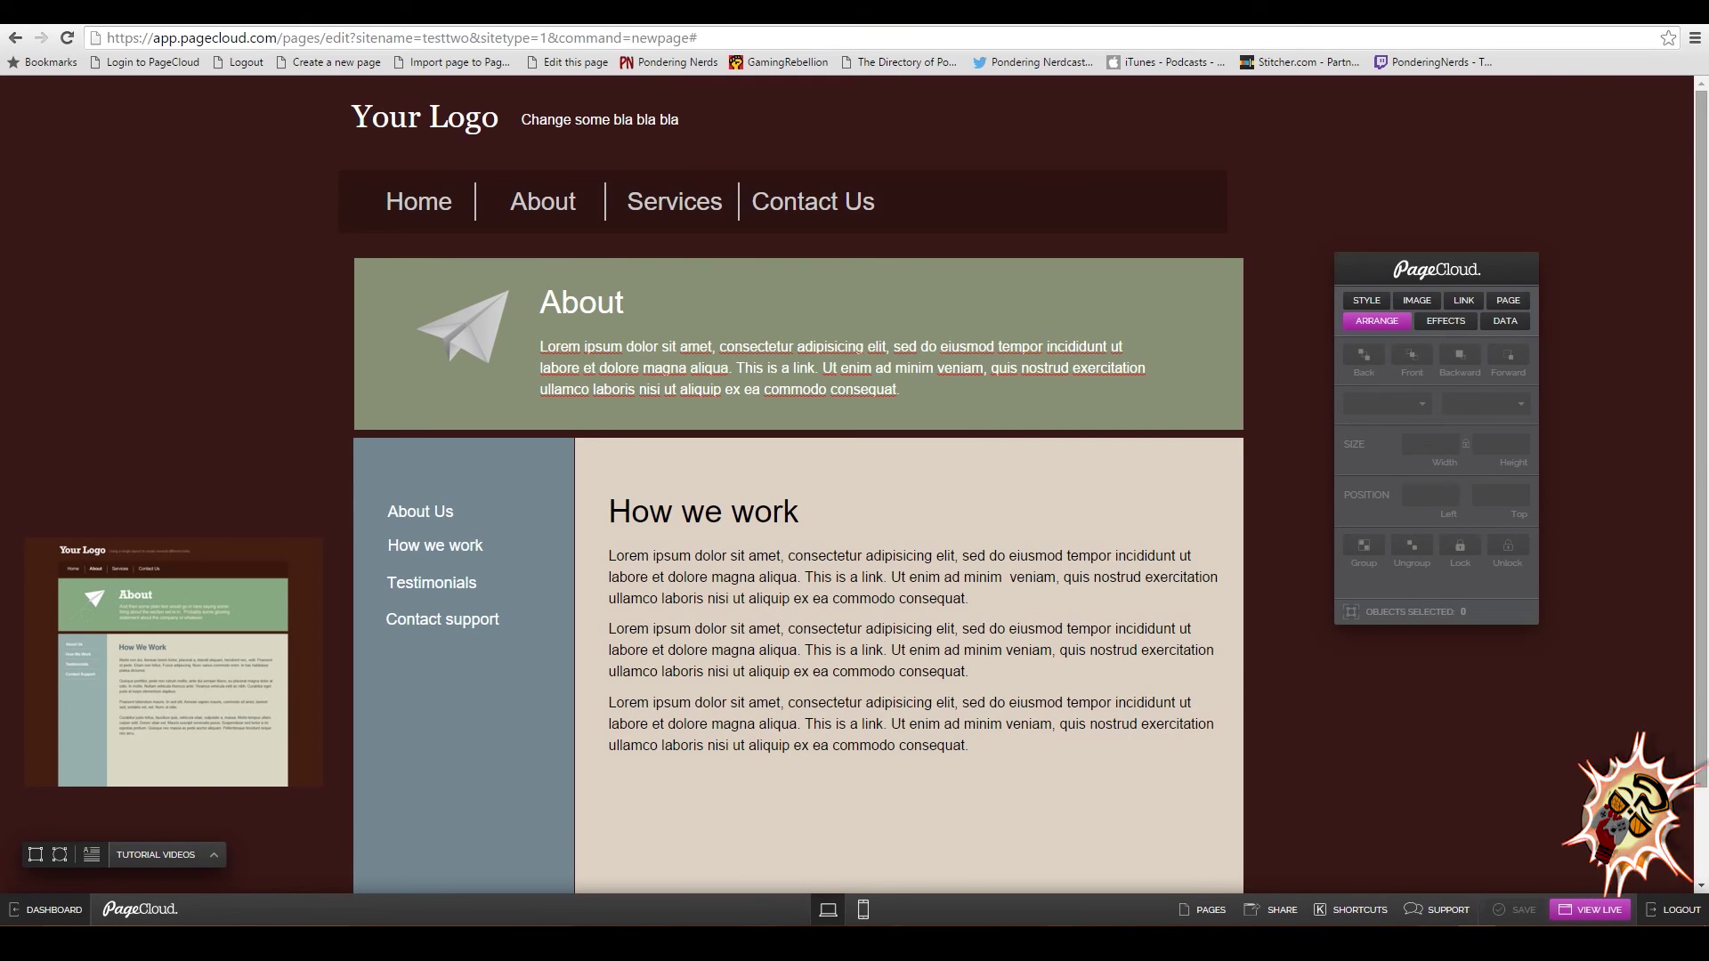
Open the Pondering Nerds home page for editing and look through its sections down to the footer.
scroll(1701, 583, "down", 1)
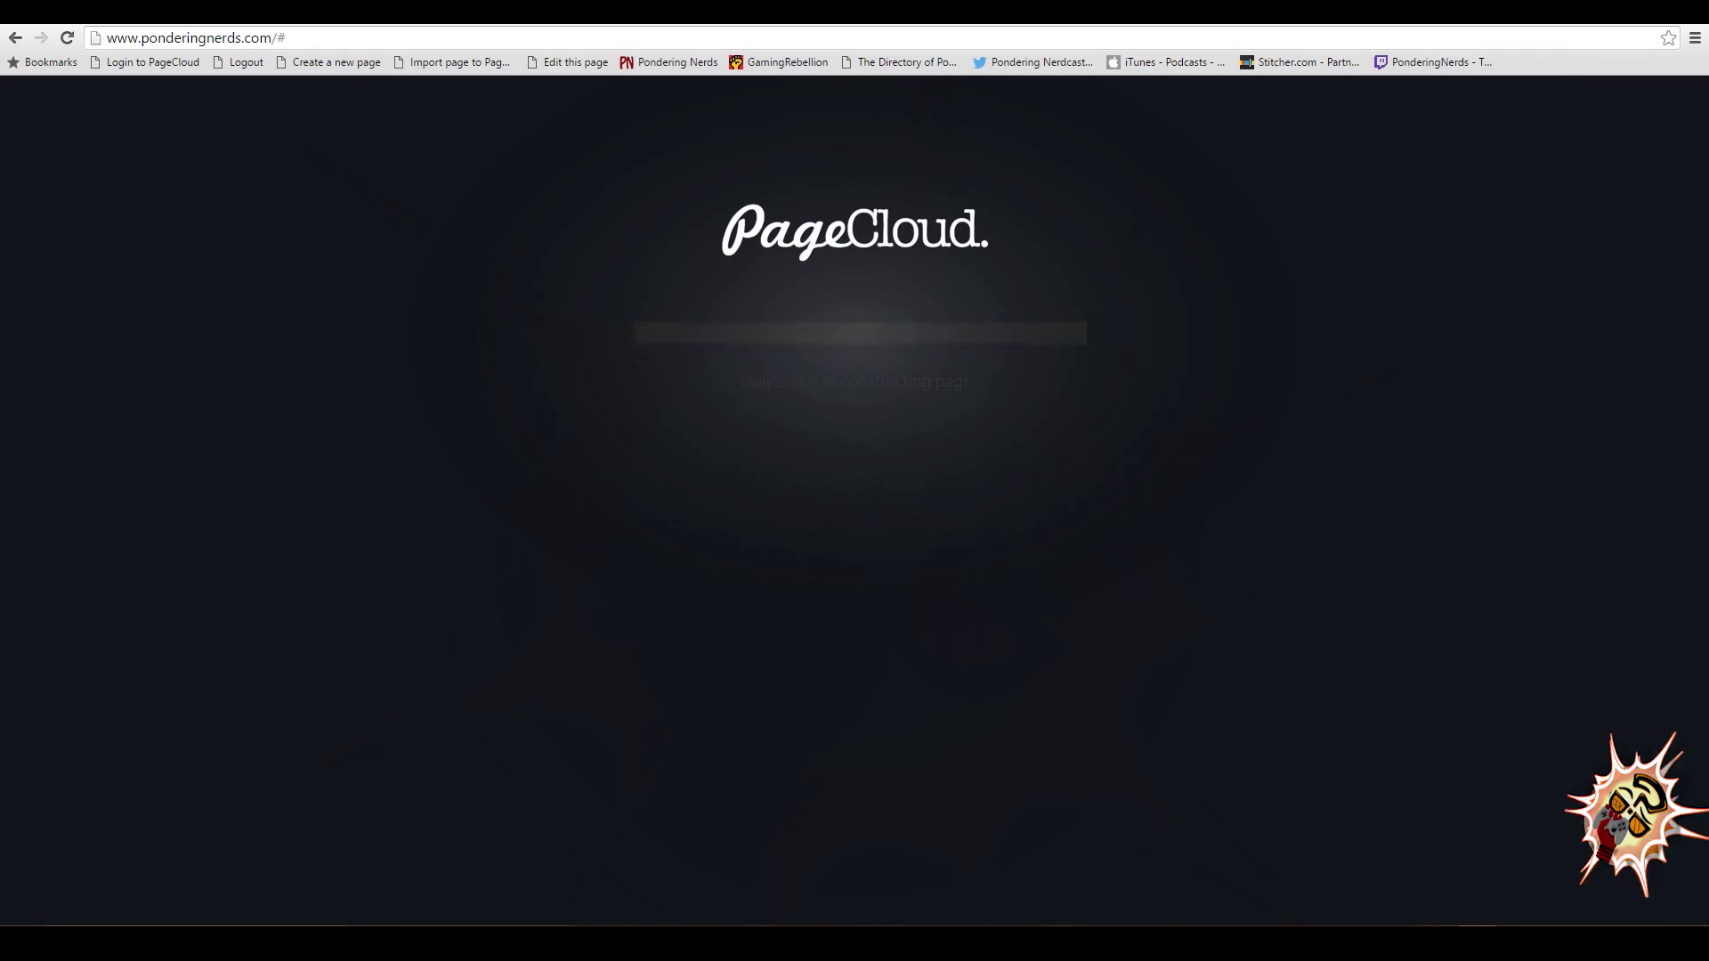
left_click(840, 402)
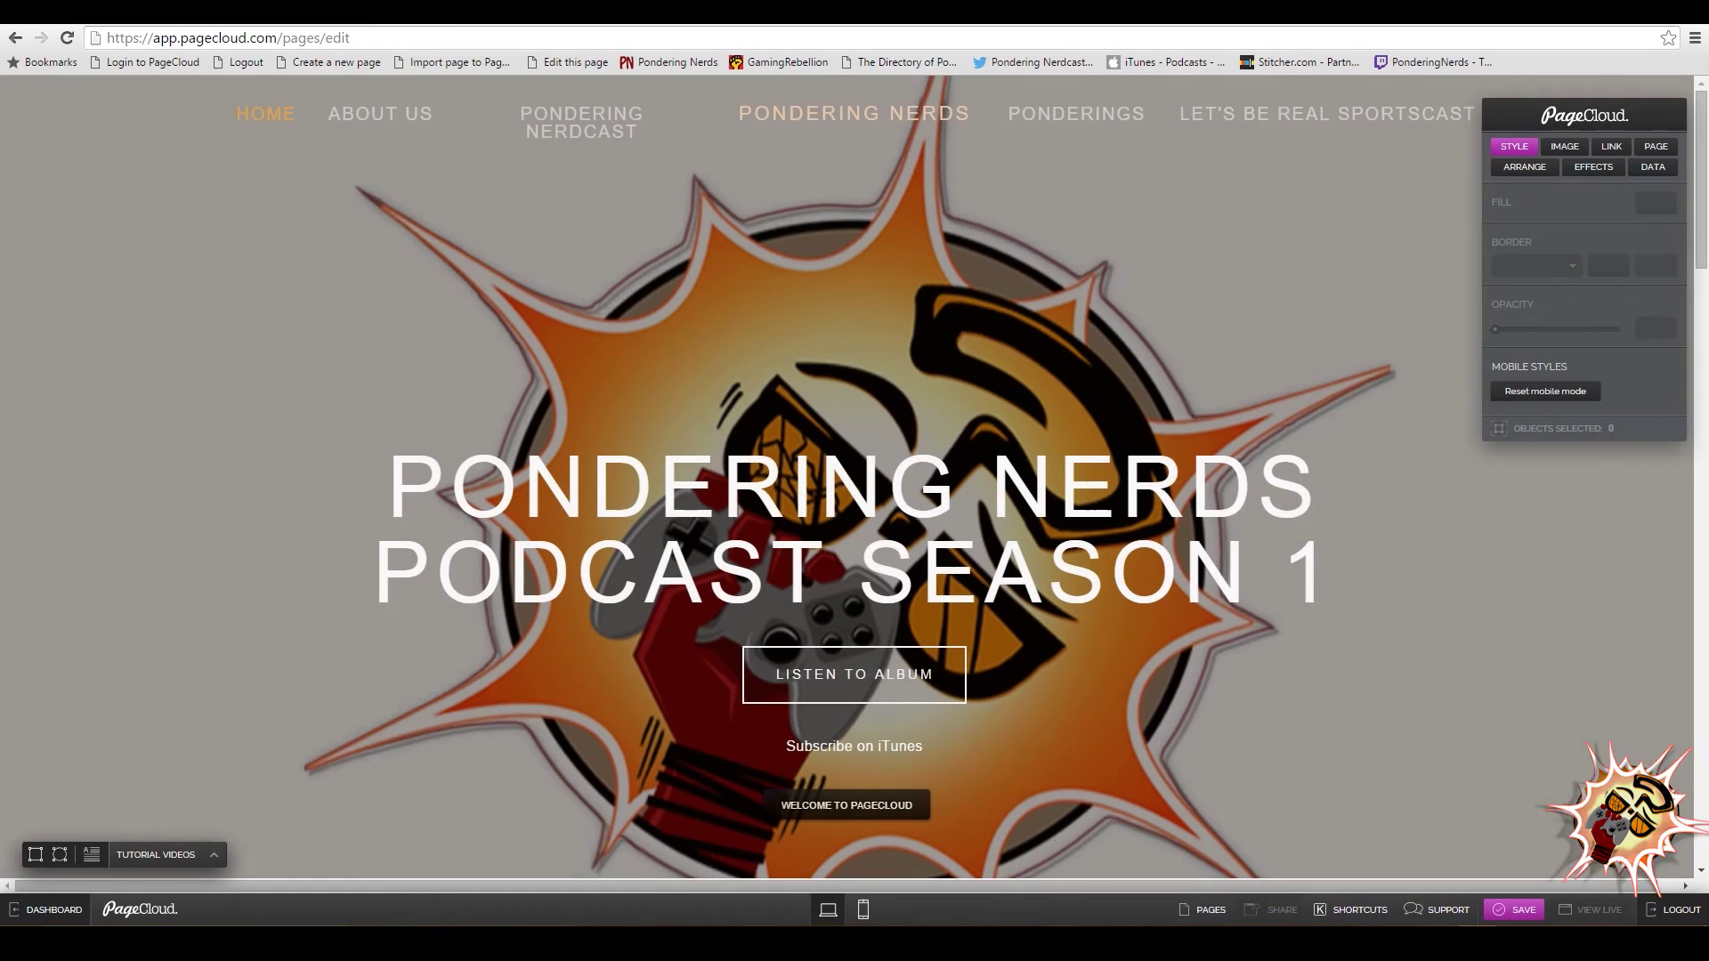
left_click(854, 674)
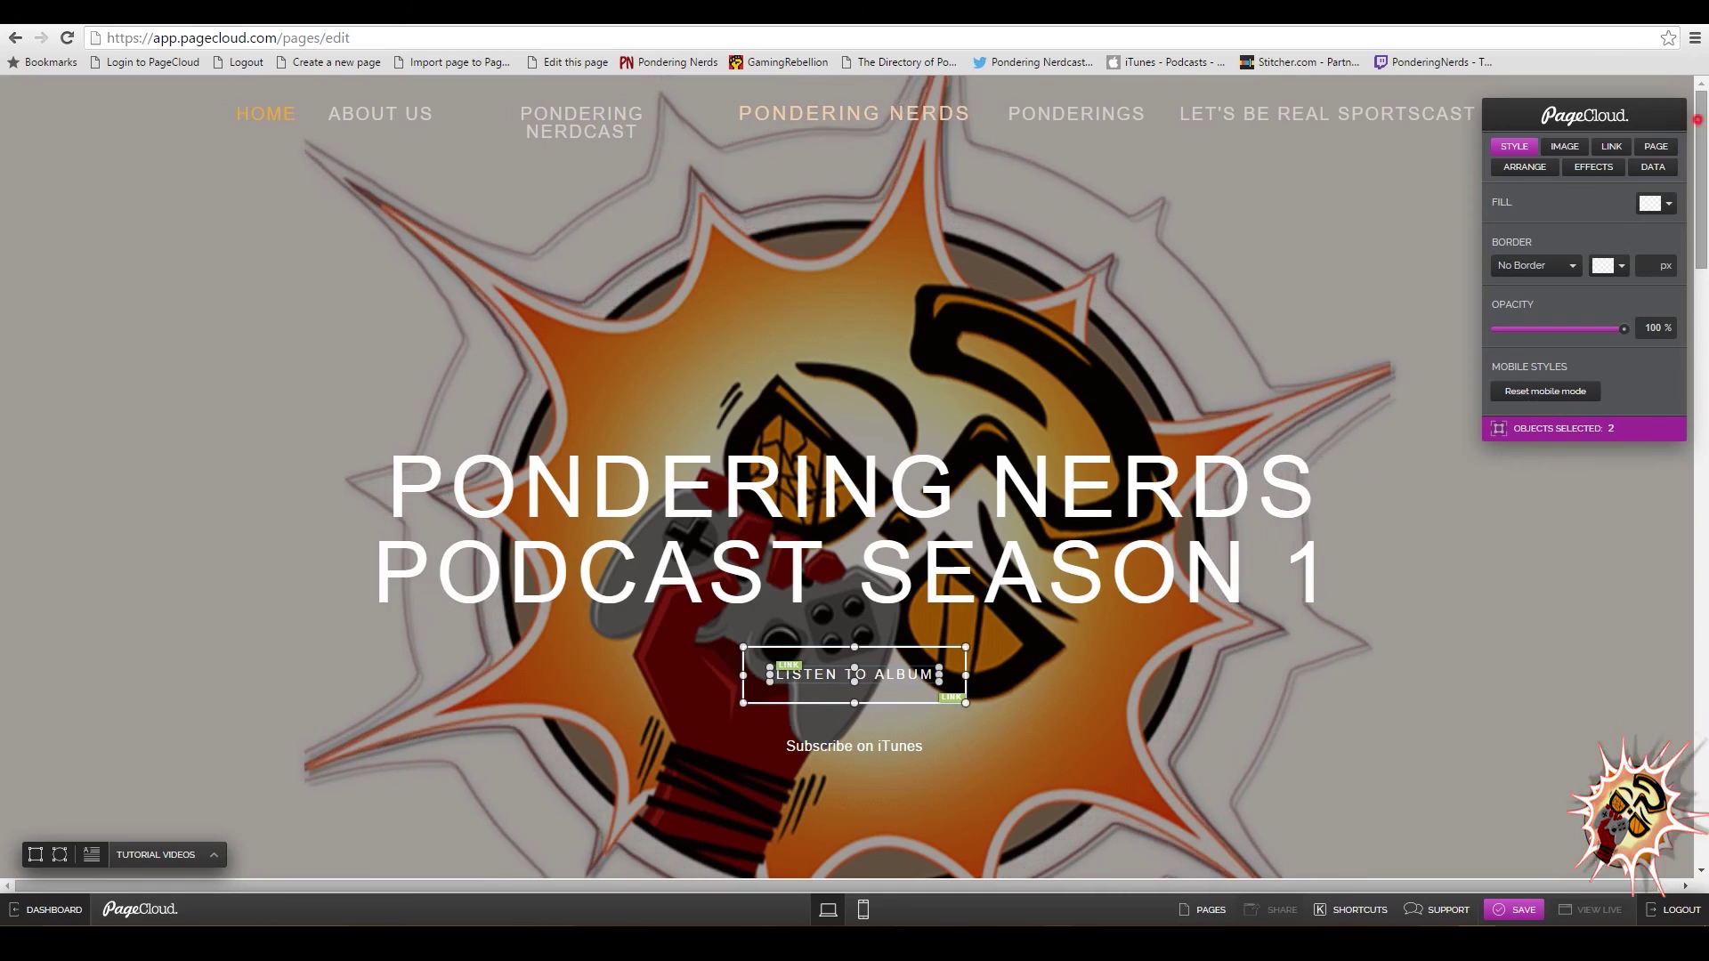
scroll(855, 481, "down", 20)
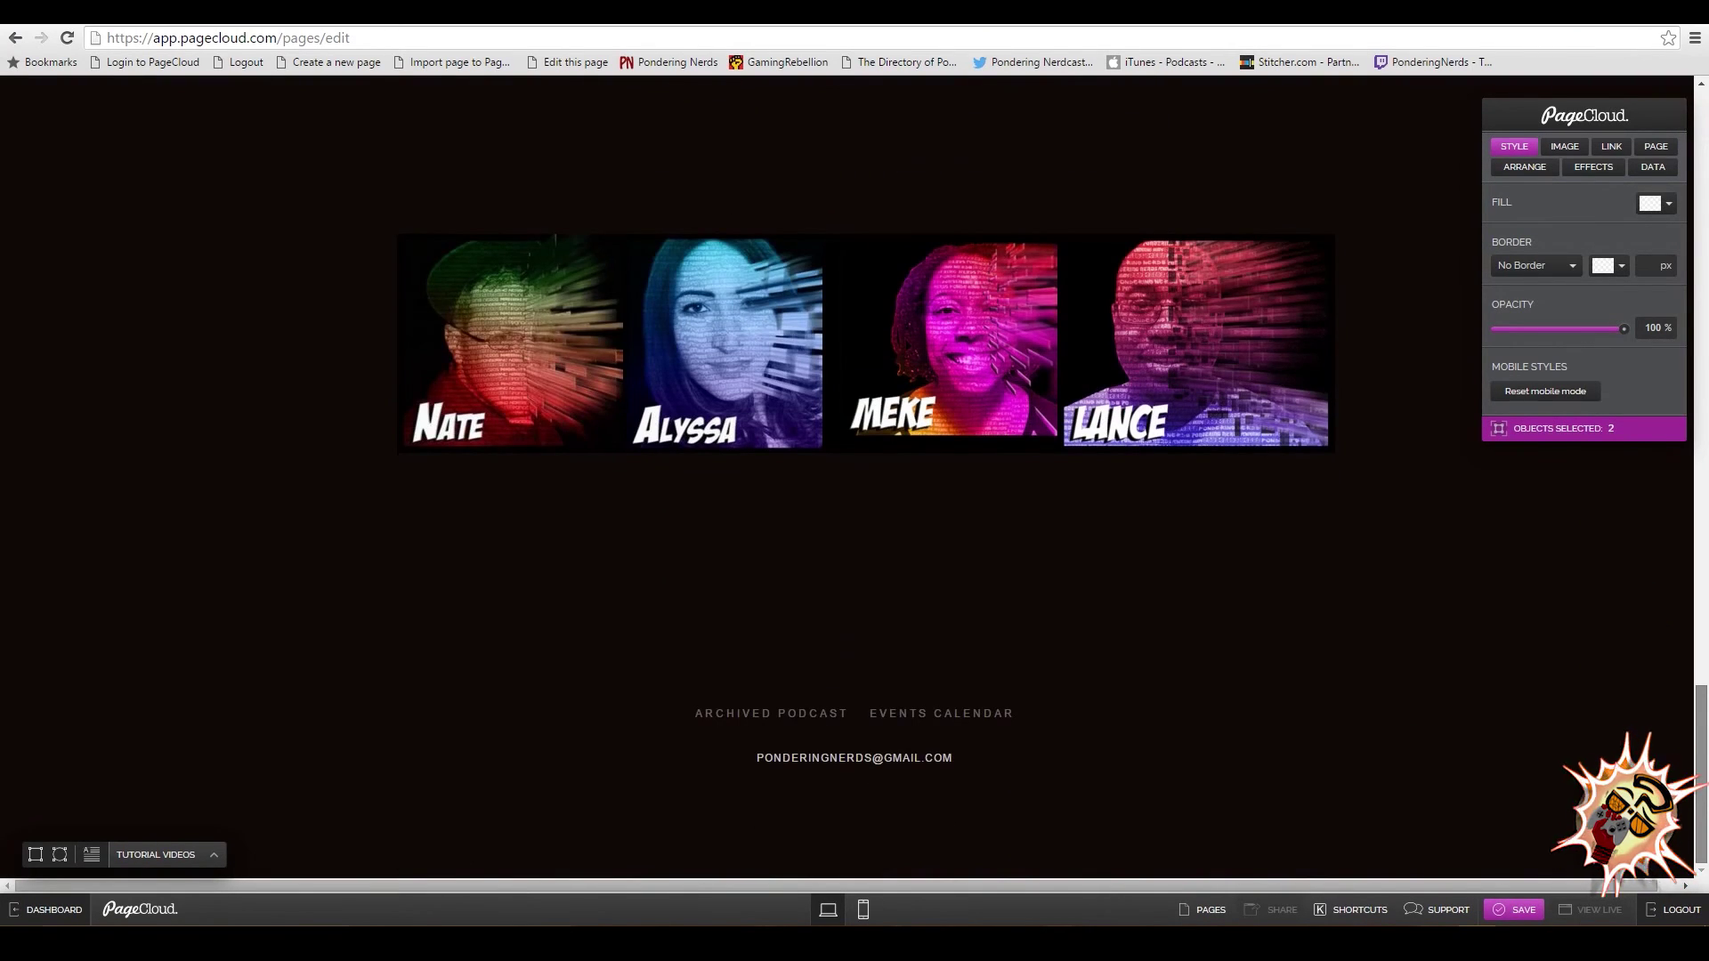
scroll(855, 481, "up", 3)
scroll(855, 481, "down", 3)
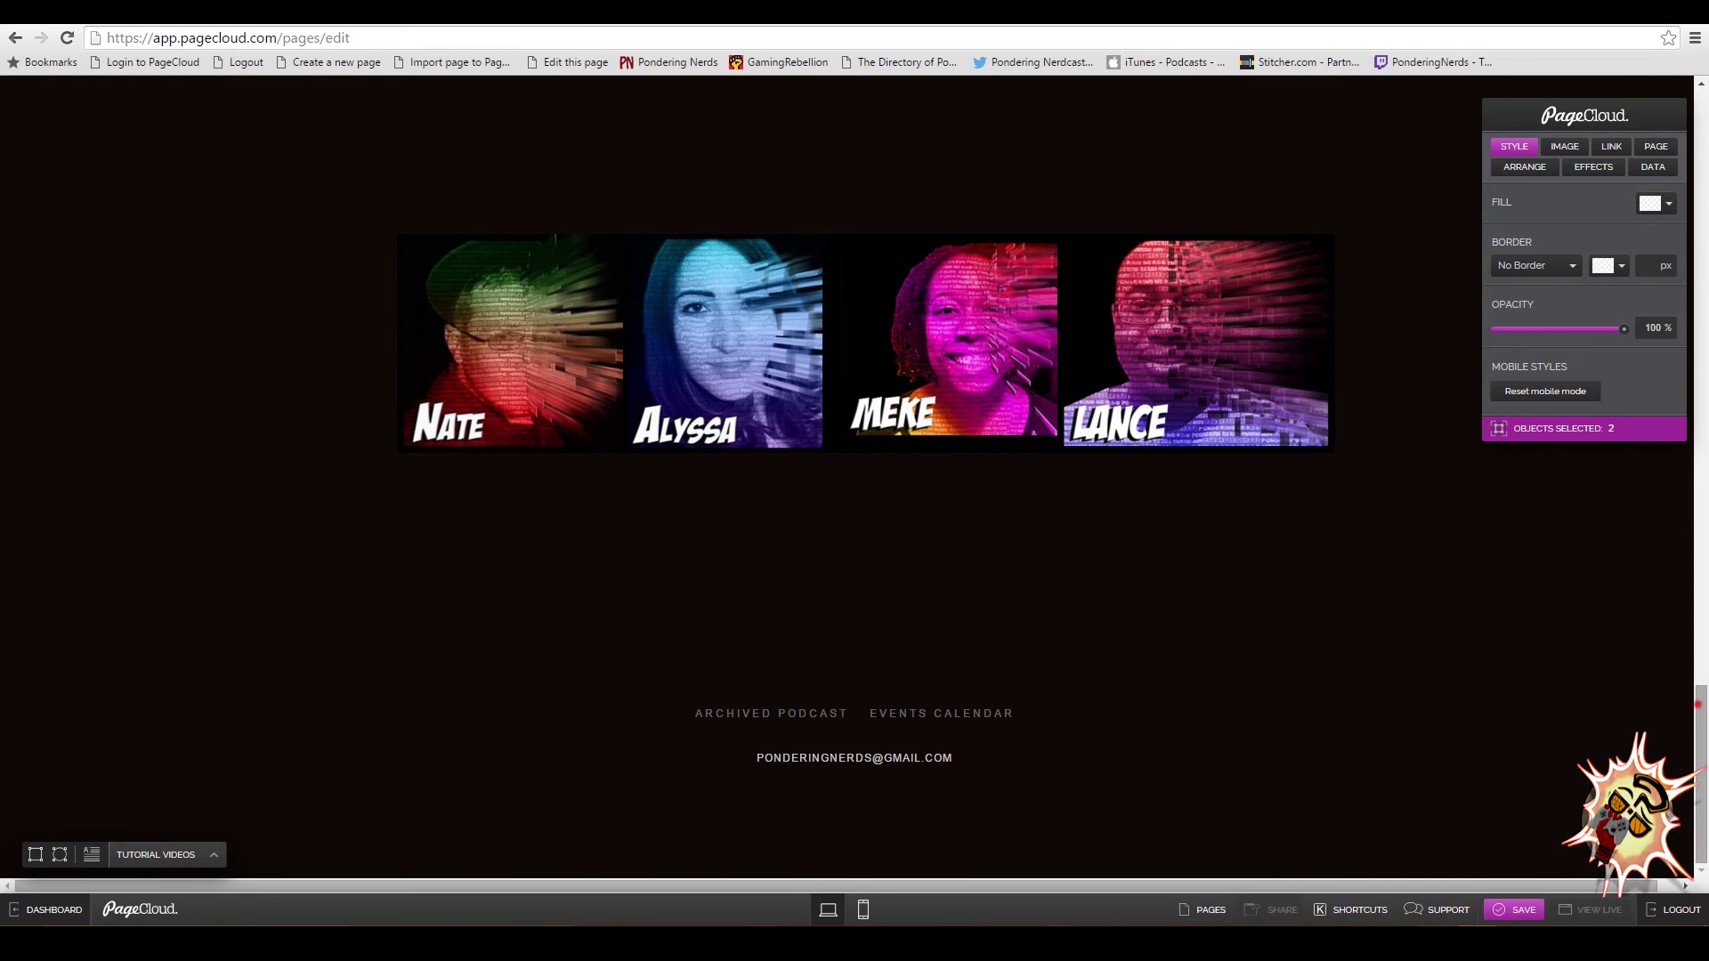
scroll(854, 481, "up", 8)
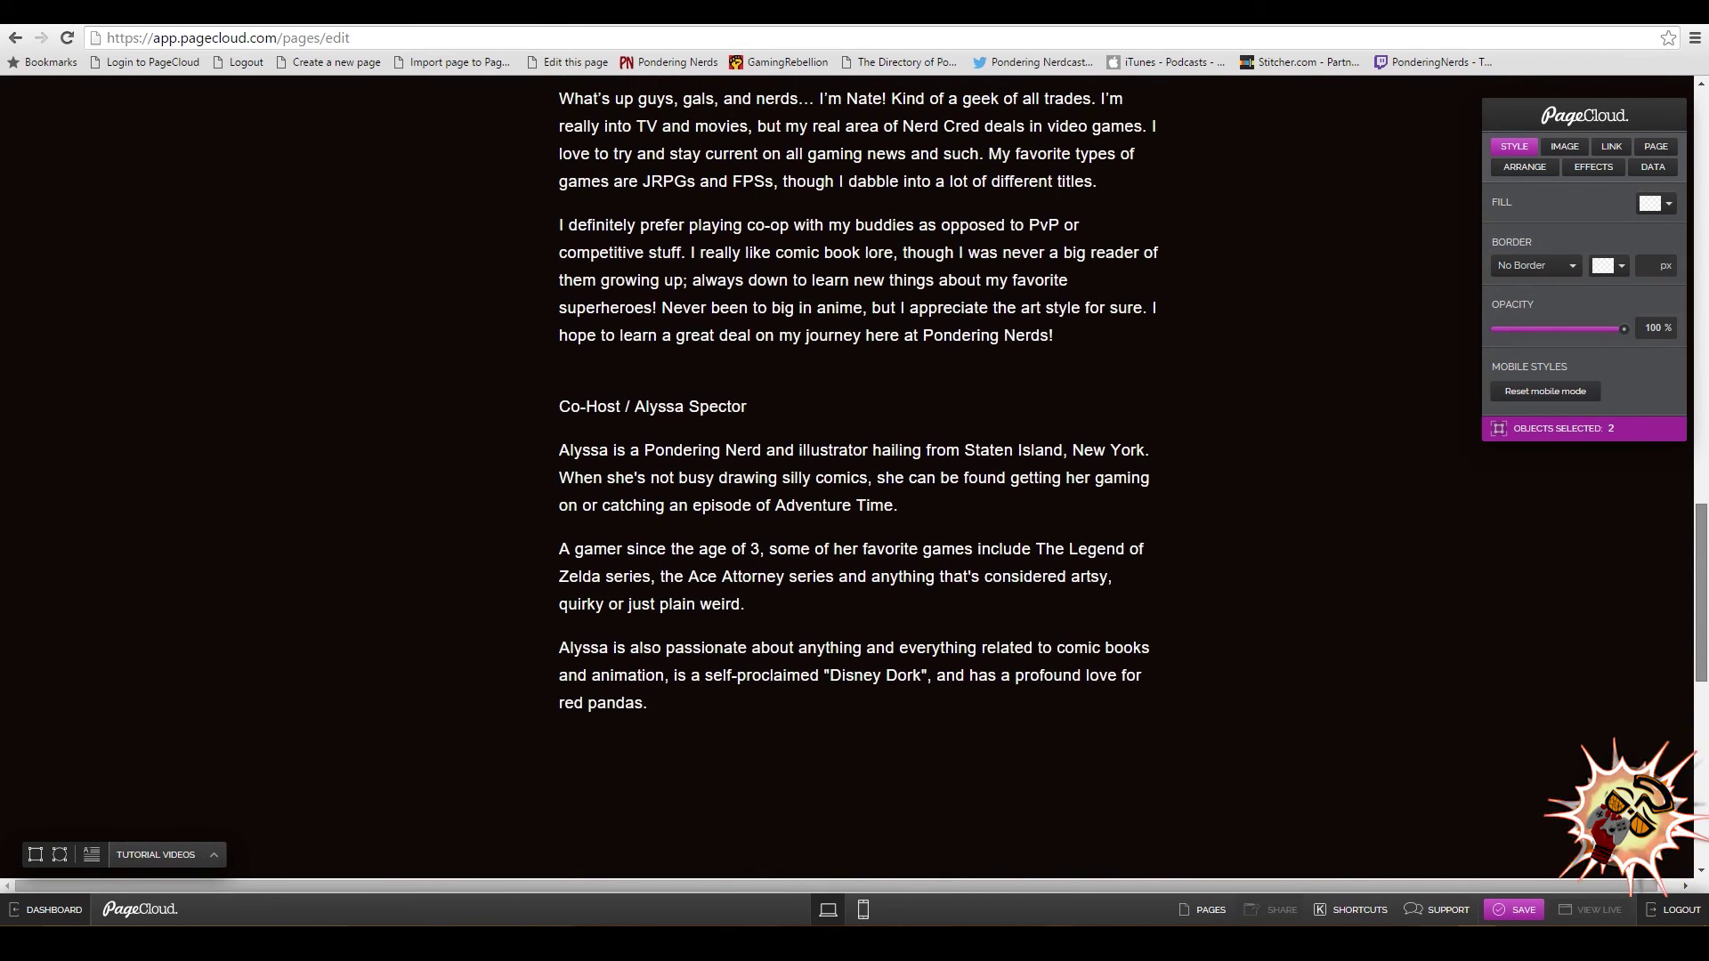
Delete the text block with the host and co-host biographies from the Pondering Nerds home page.
left_click_drag(812, 489, 807, 489)
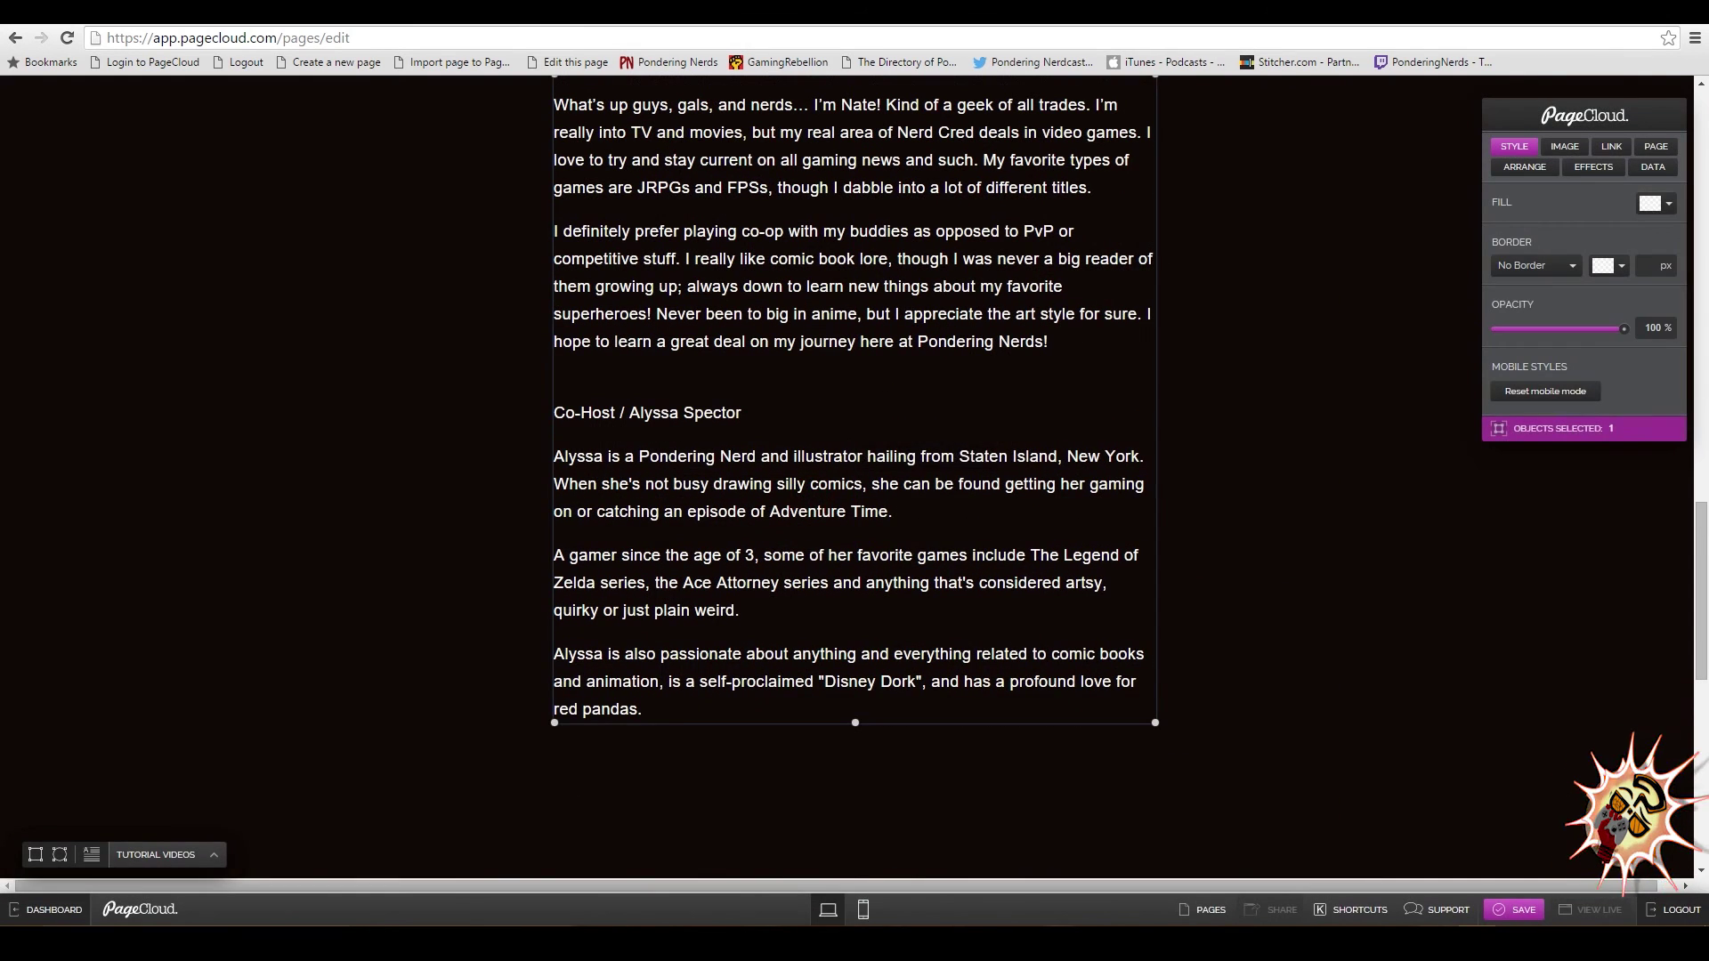
key("Delete")
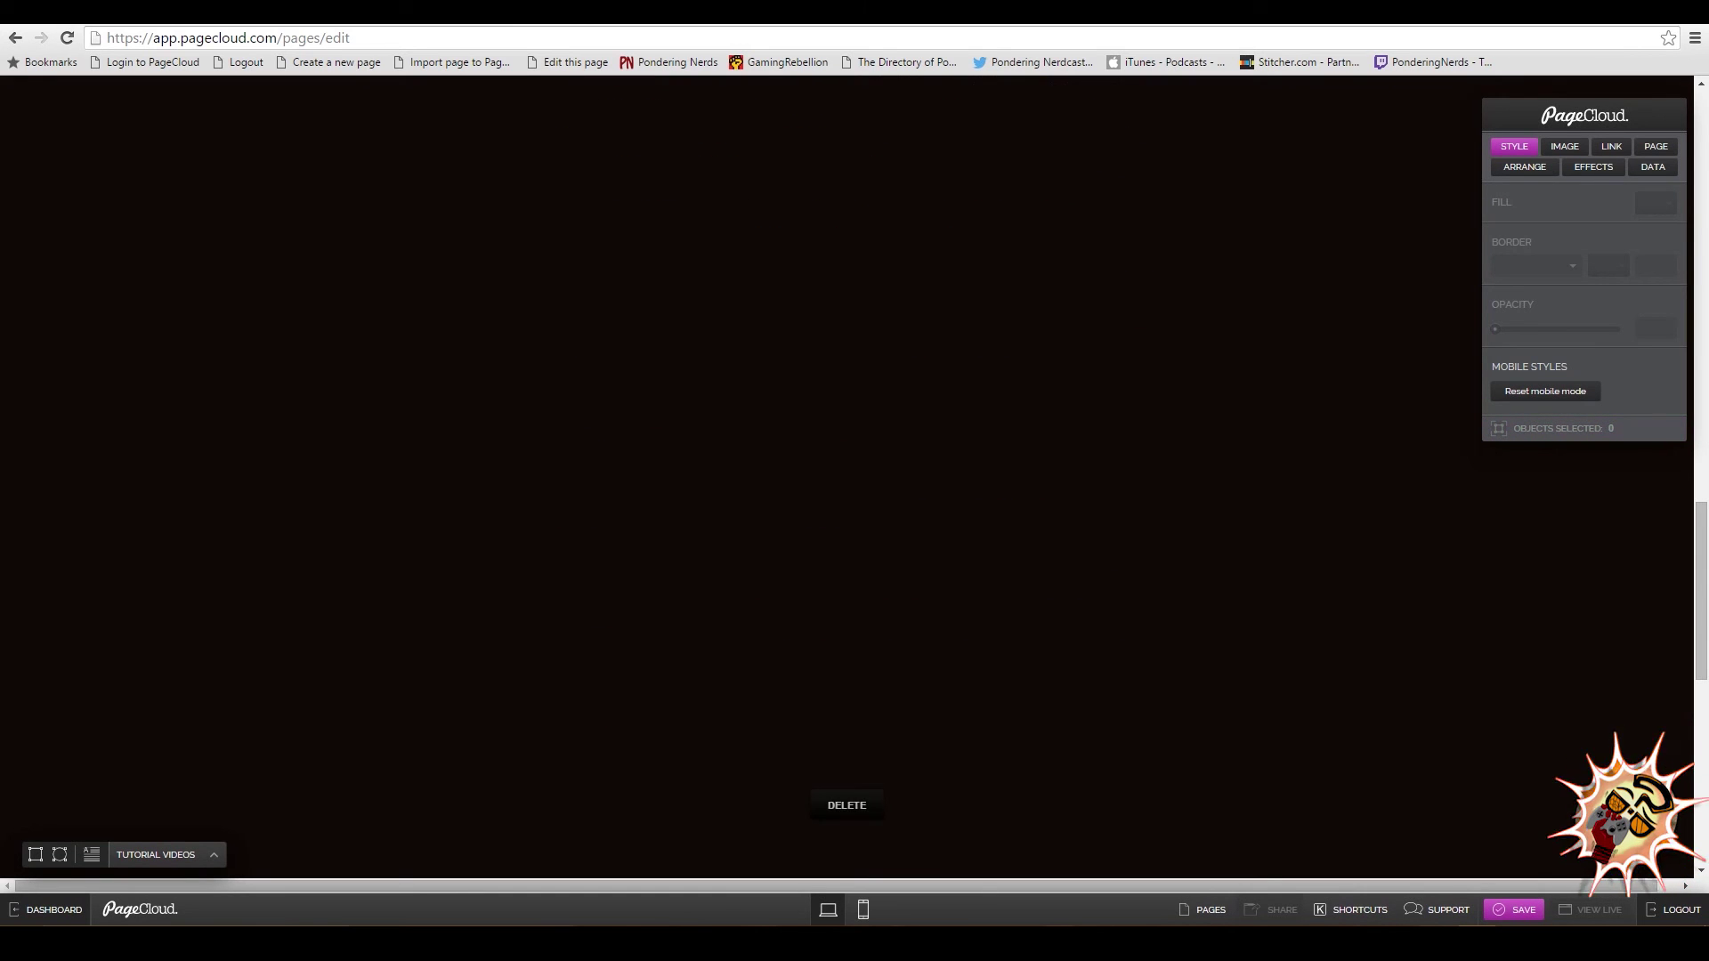
scroll(855, 481, "down", 5)
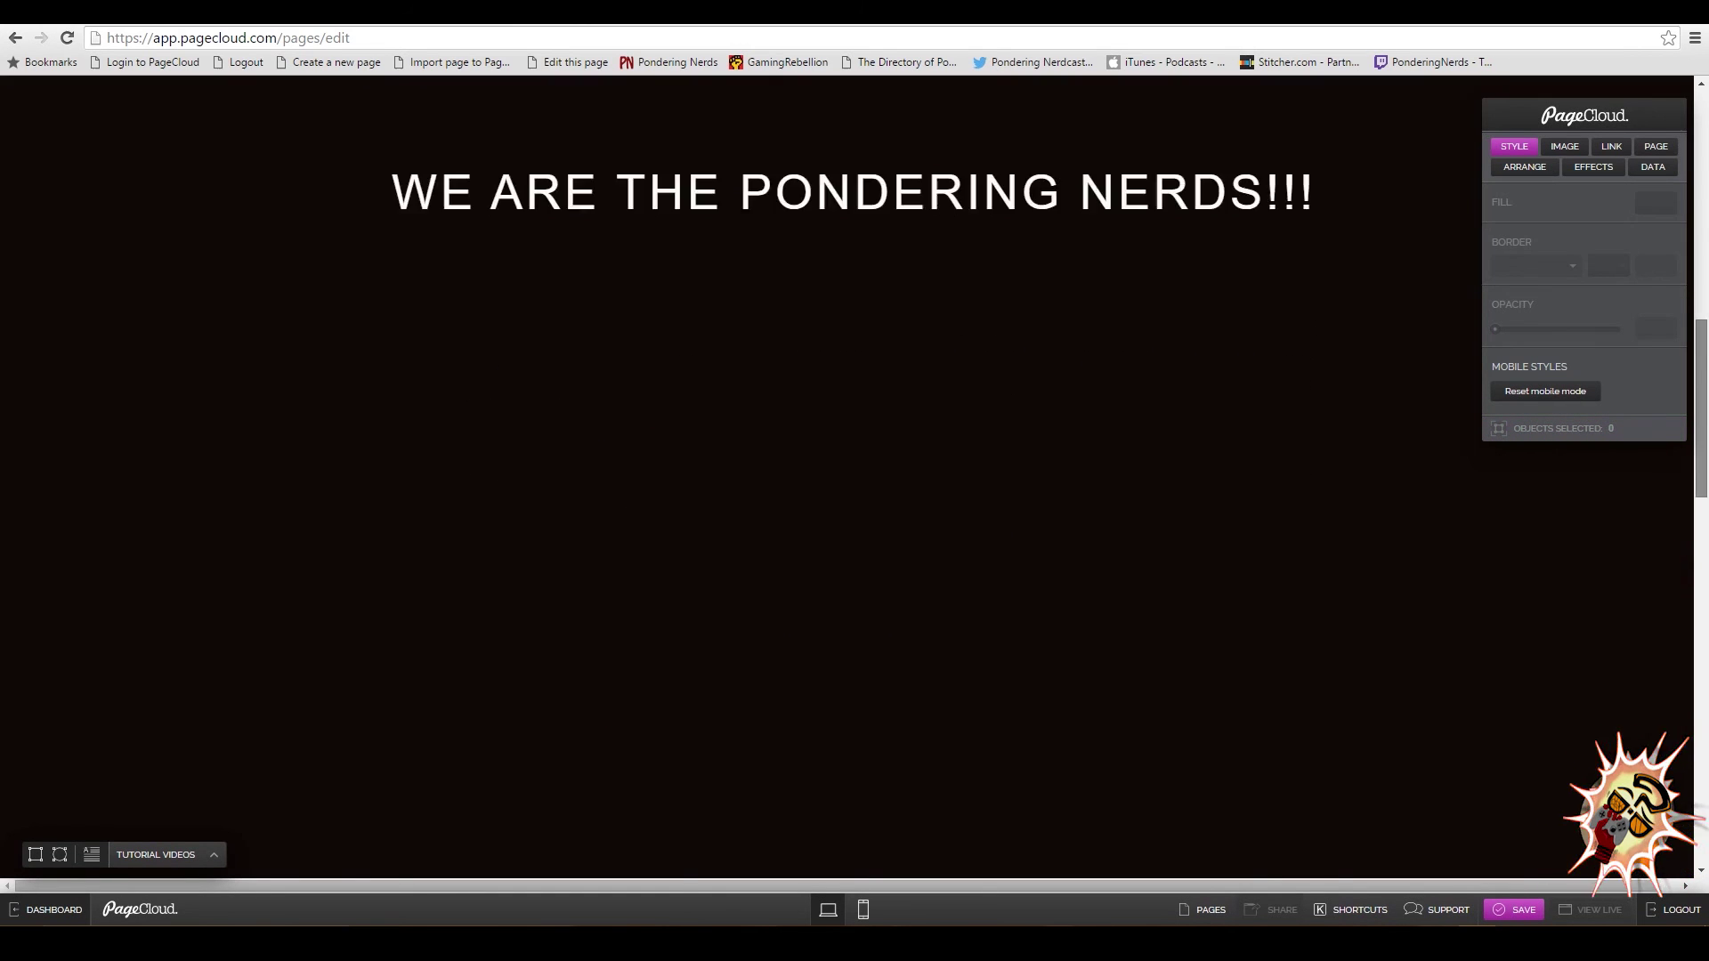
Select the four host portraits and the footer links with the contact e-mail, and move them up together beneath the "We are the Pondering Nerds!!!" heading.
scroll(854, 481, "down", 2)
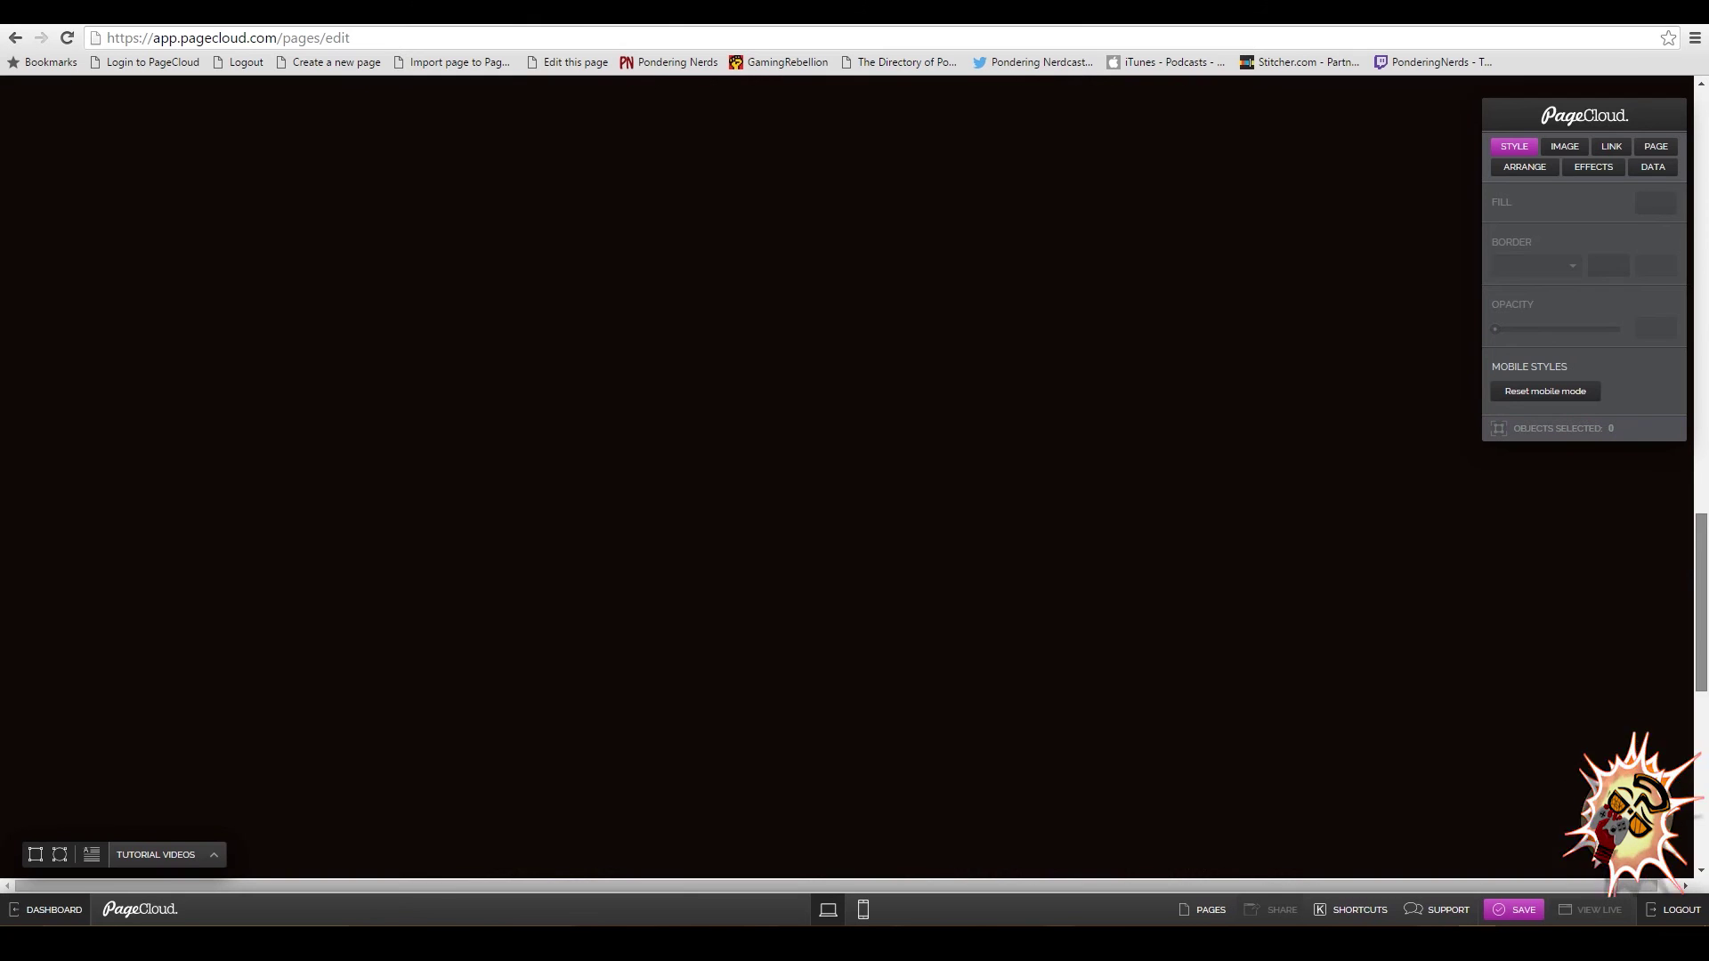
left_click(511, 376)
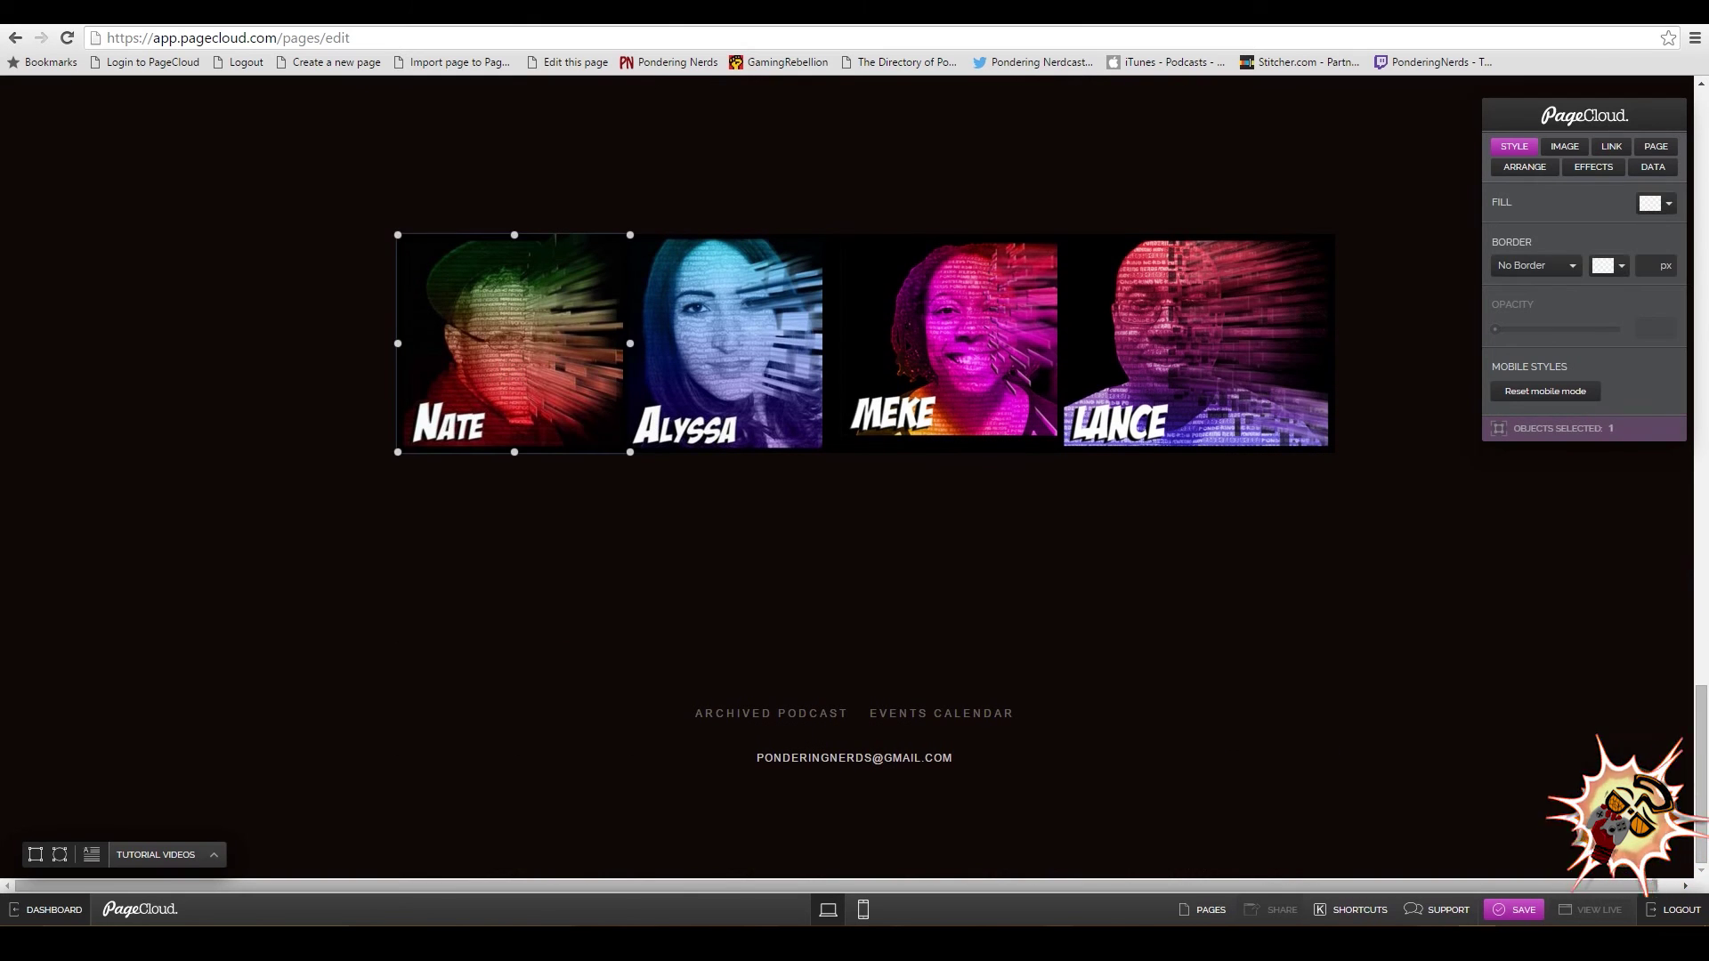
left_click_drag(732, 331, 735, 331)
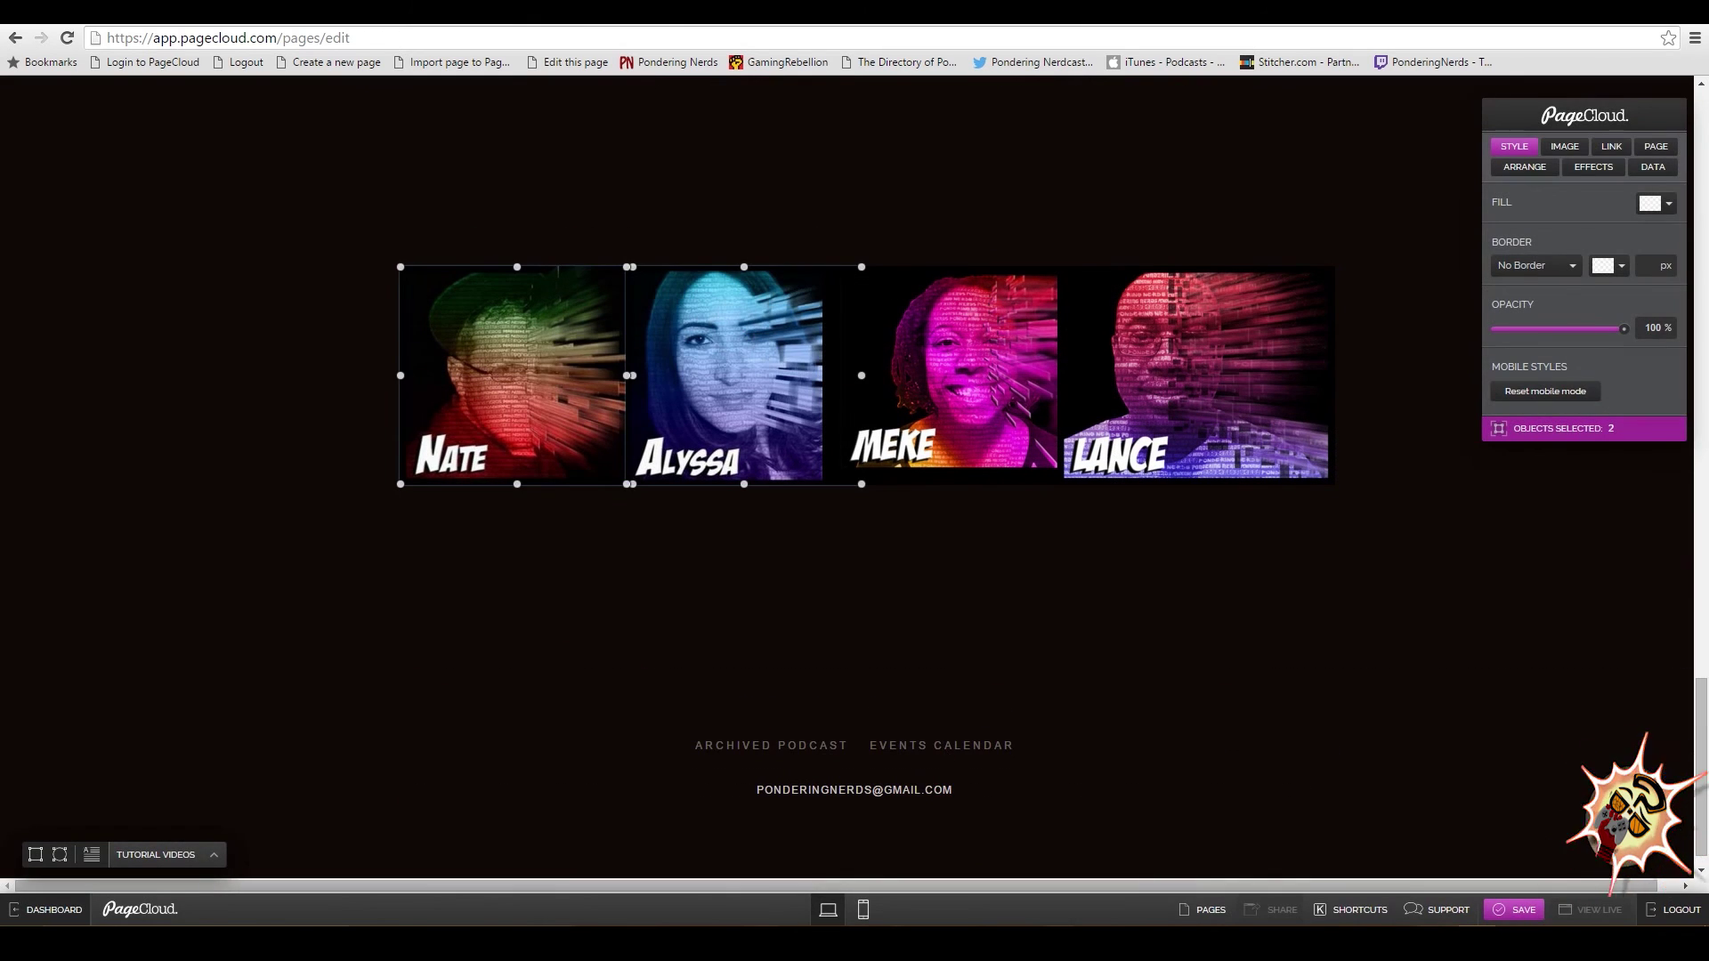
left_click(977, 350, "shift")
left_click(1166, 356, "shift")
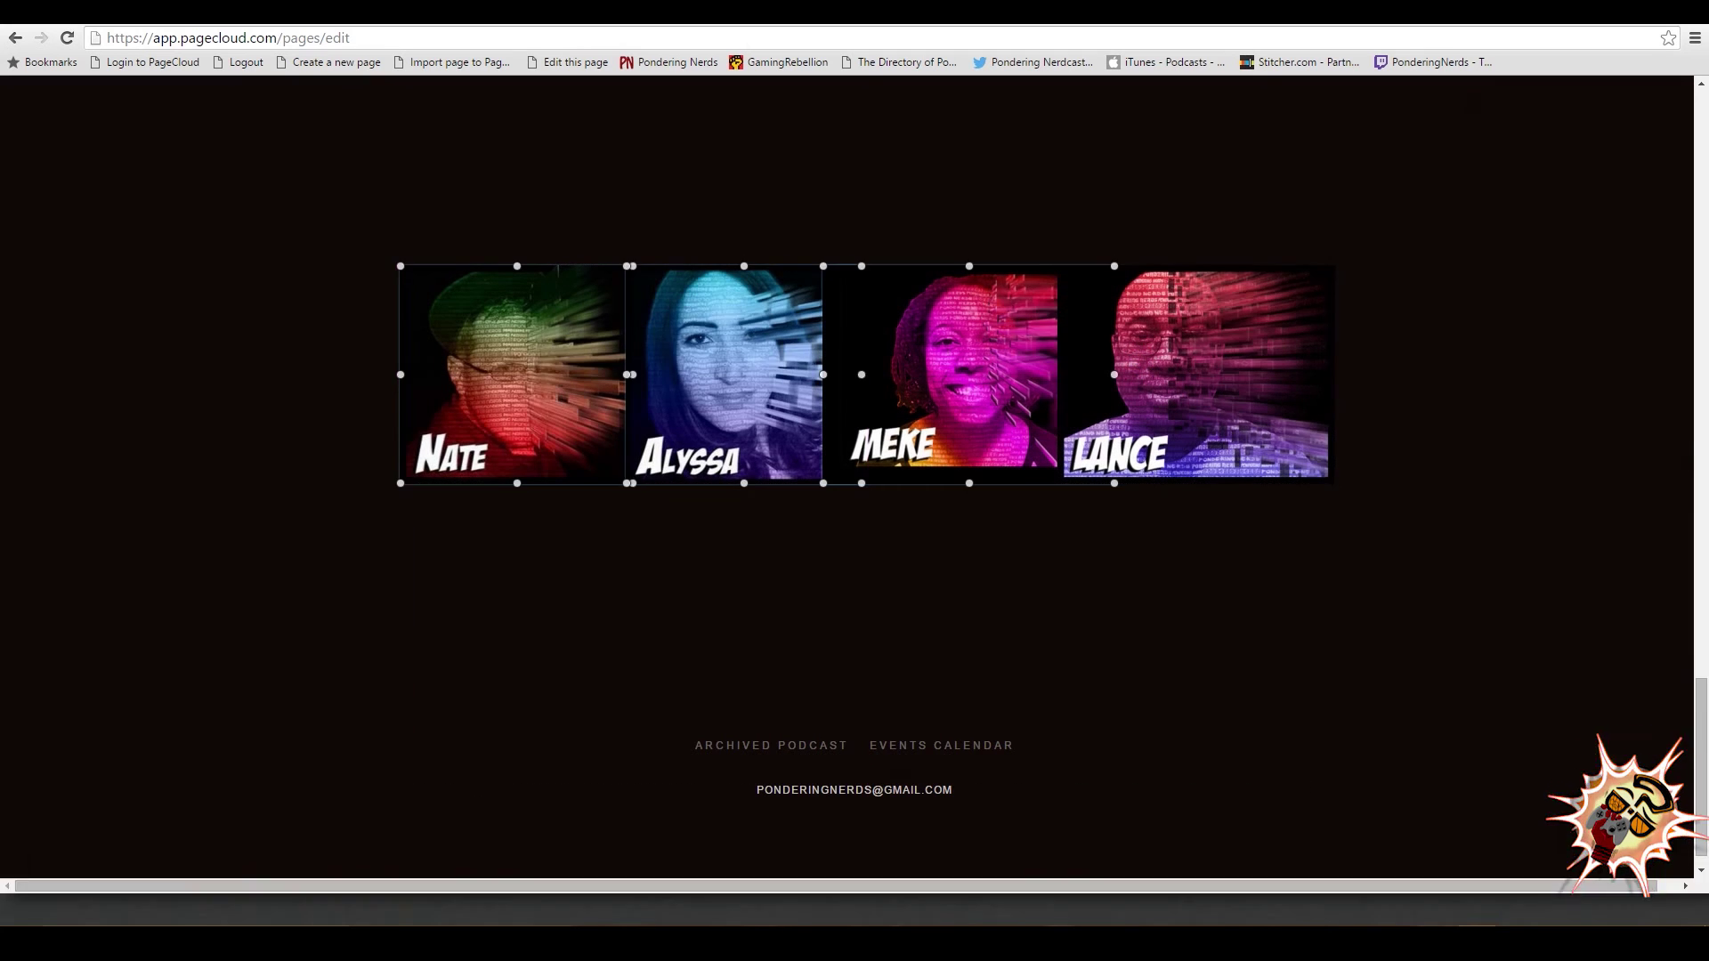
left_click(914, 746, "shift")
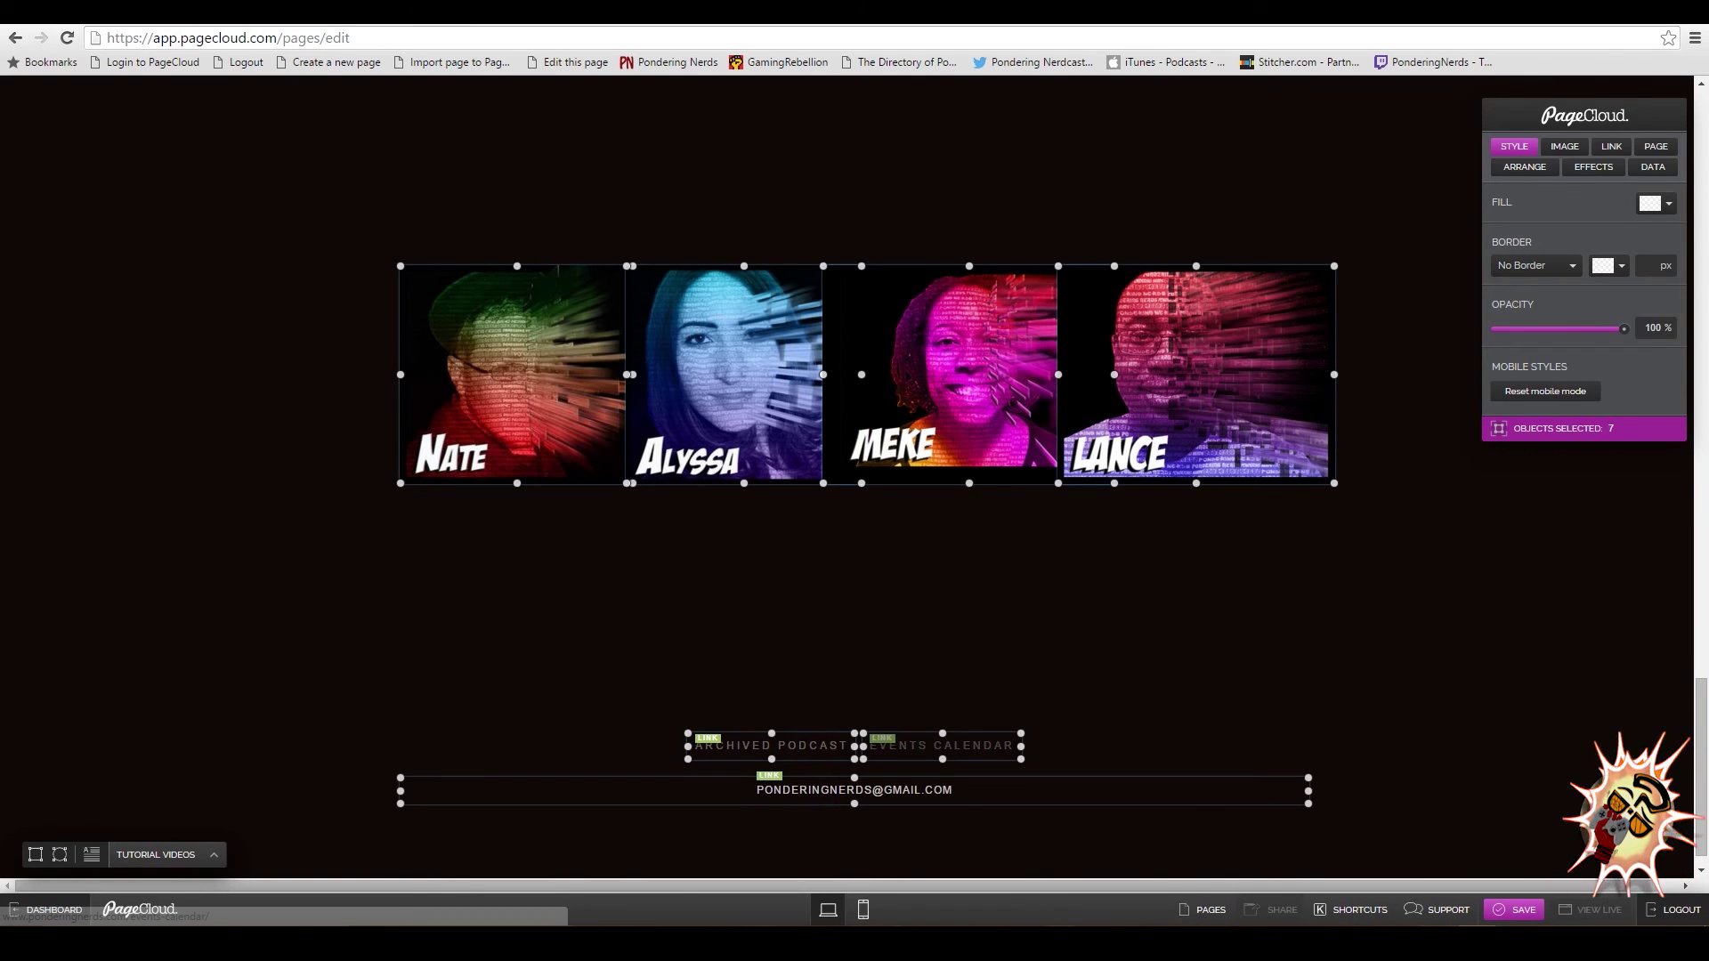
left_click(920, 746, "shift")
left_click_drag(920, 746, 876, 628)
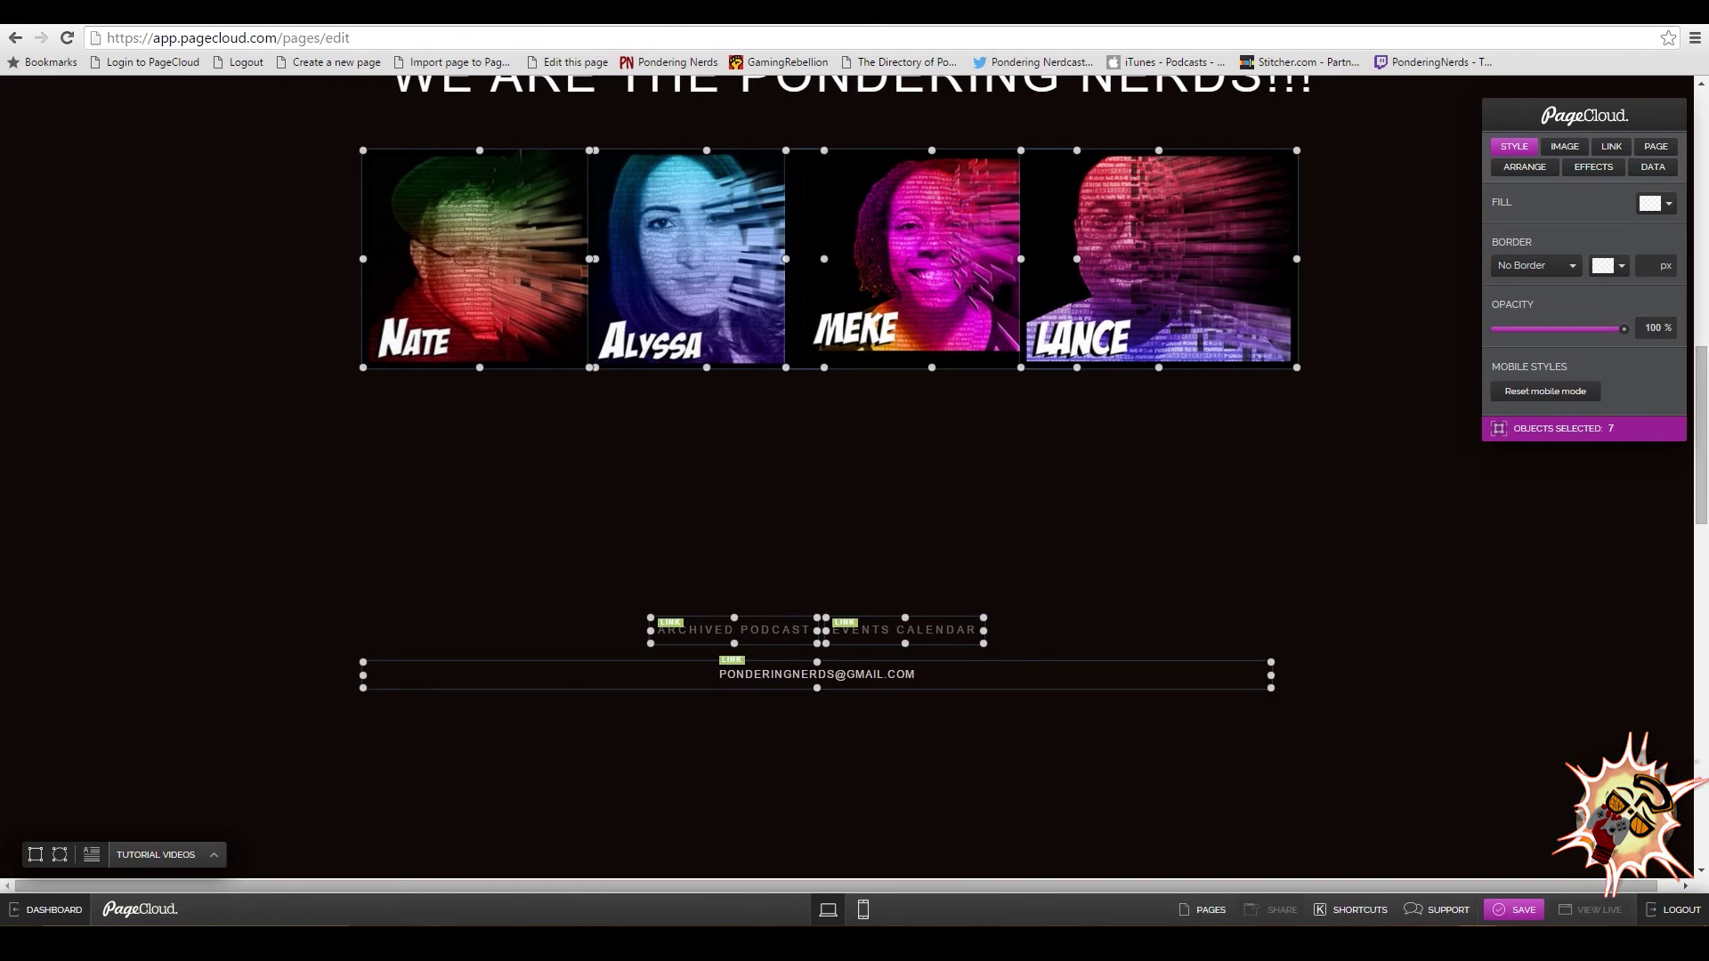
Save the edited Pondering Nerds page under the name pndup and view its live version.
scroll(1694, 472, "up", 4)
scroll(855, 471, "down", 15)
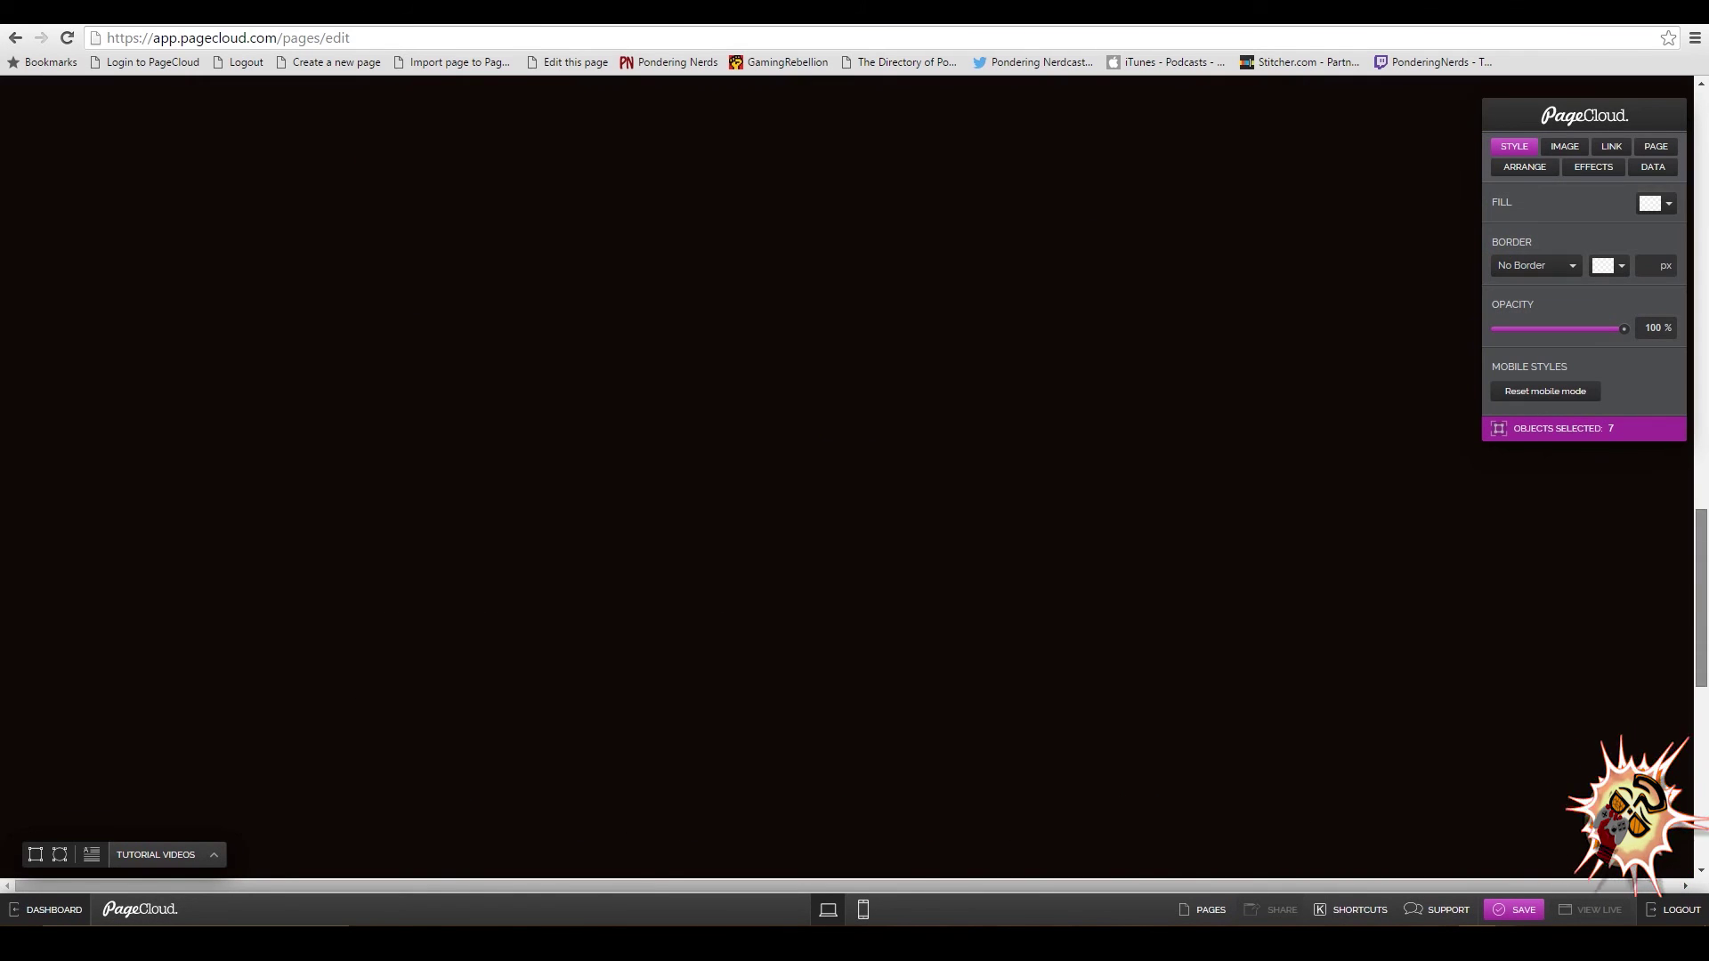
key("ctrl+s")
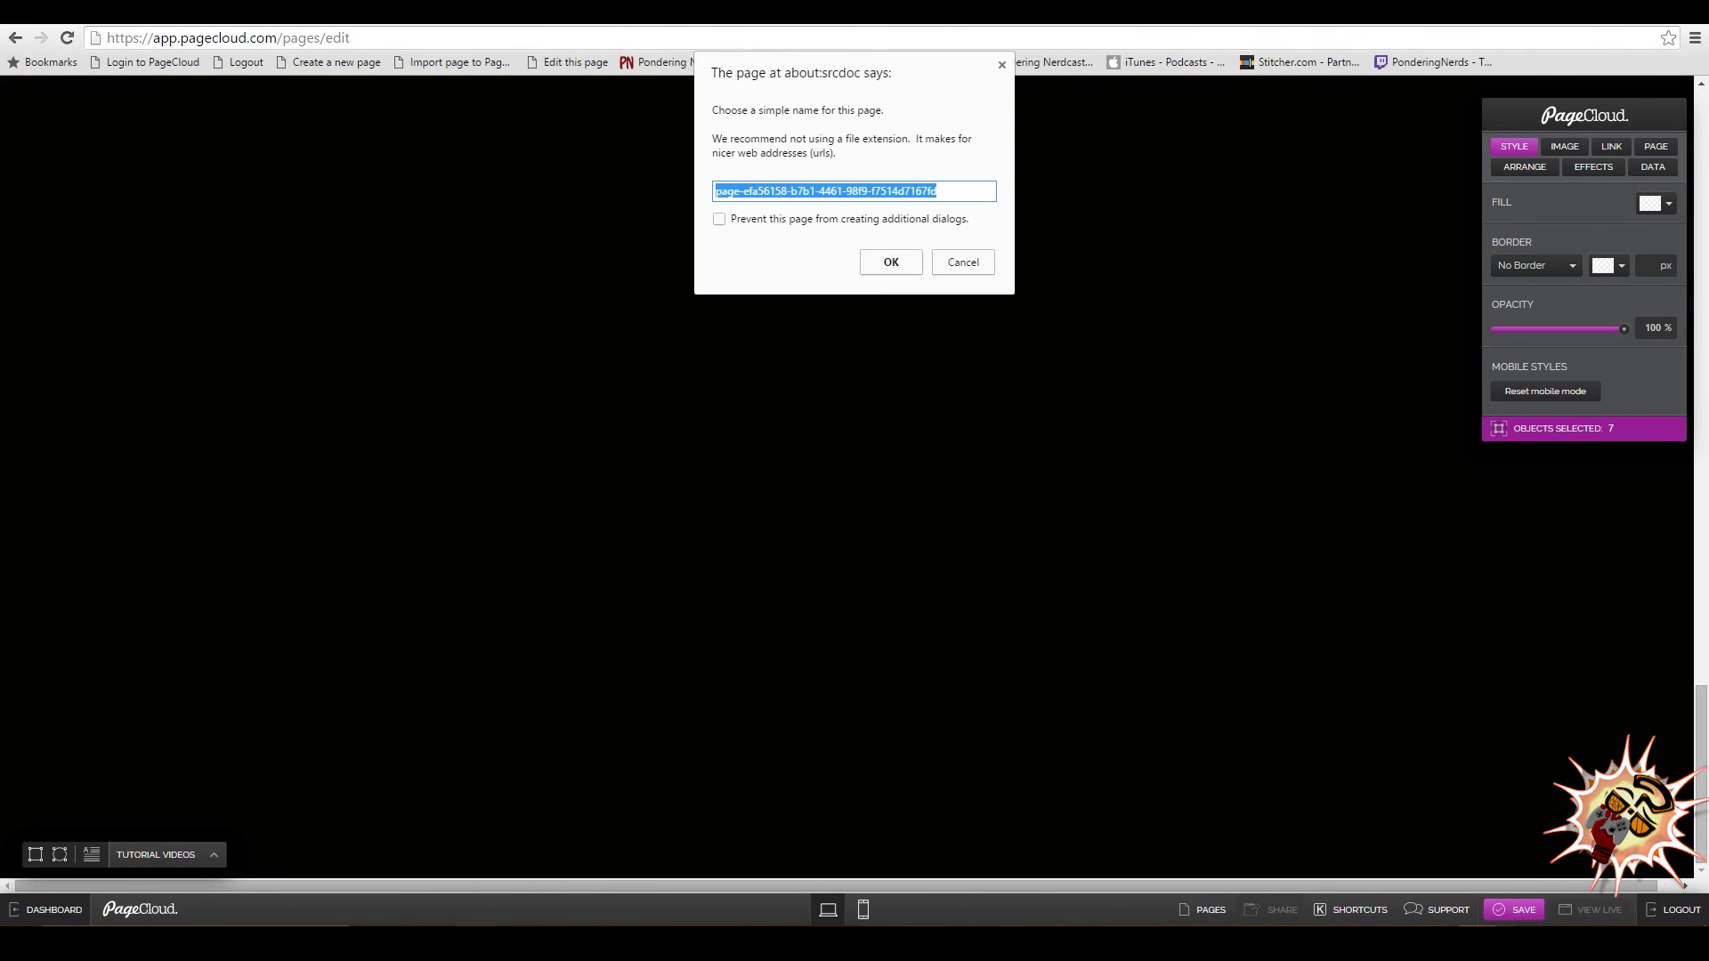
type("pndup")
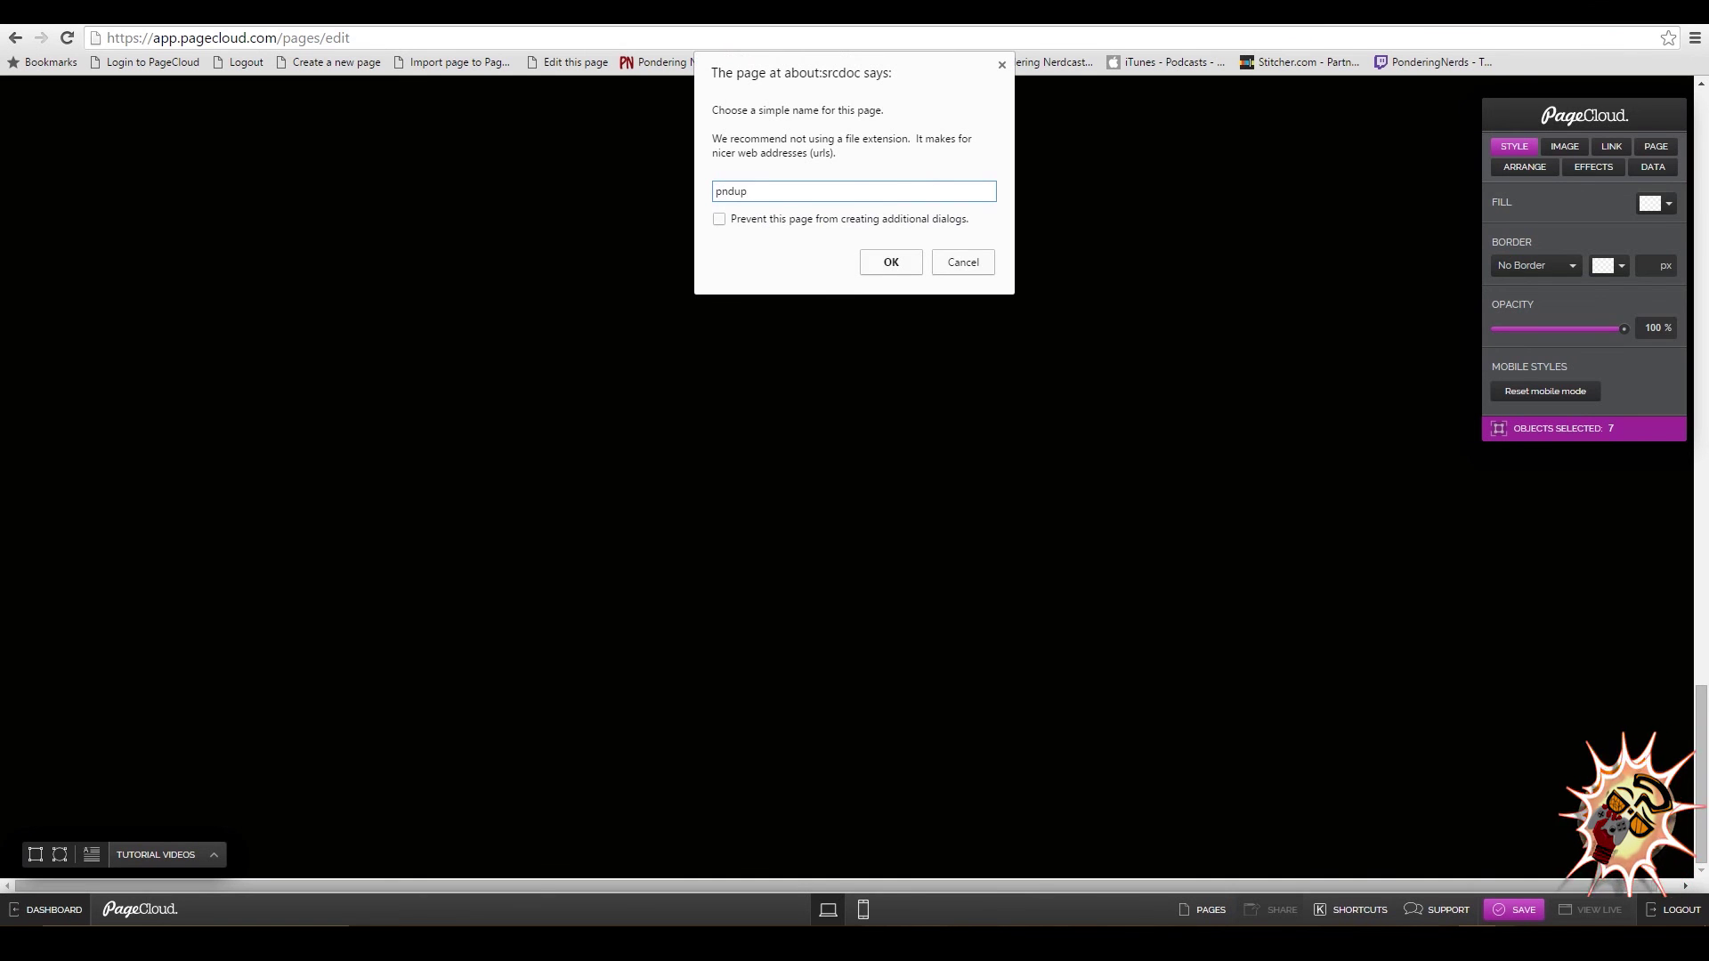
left_click(885, 264)
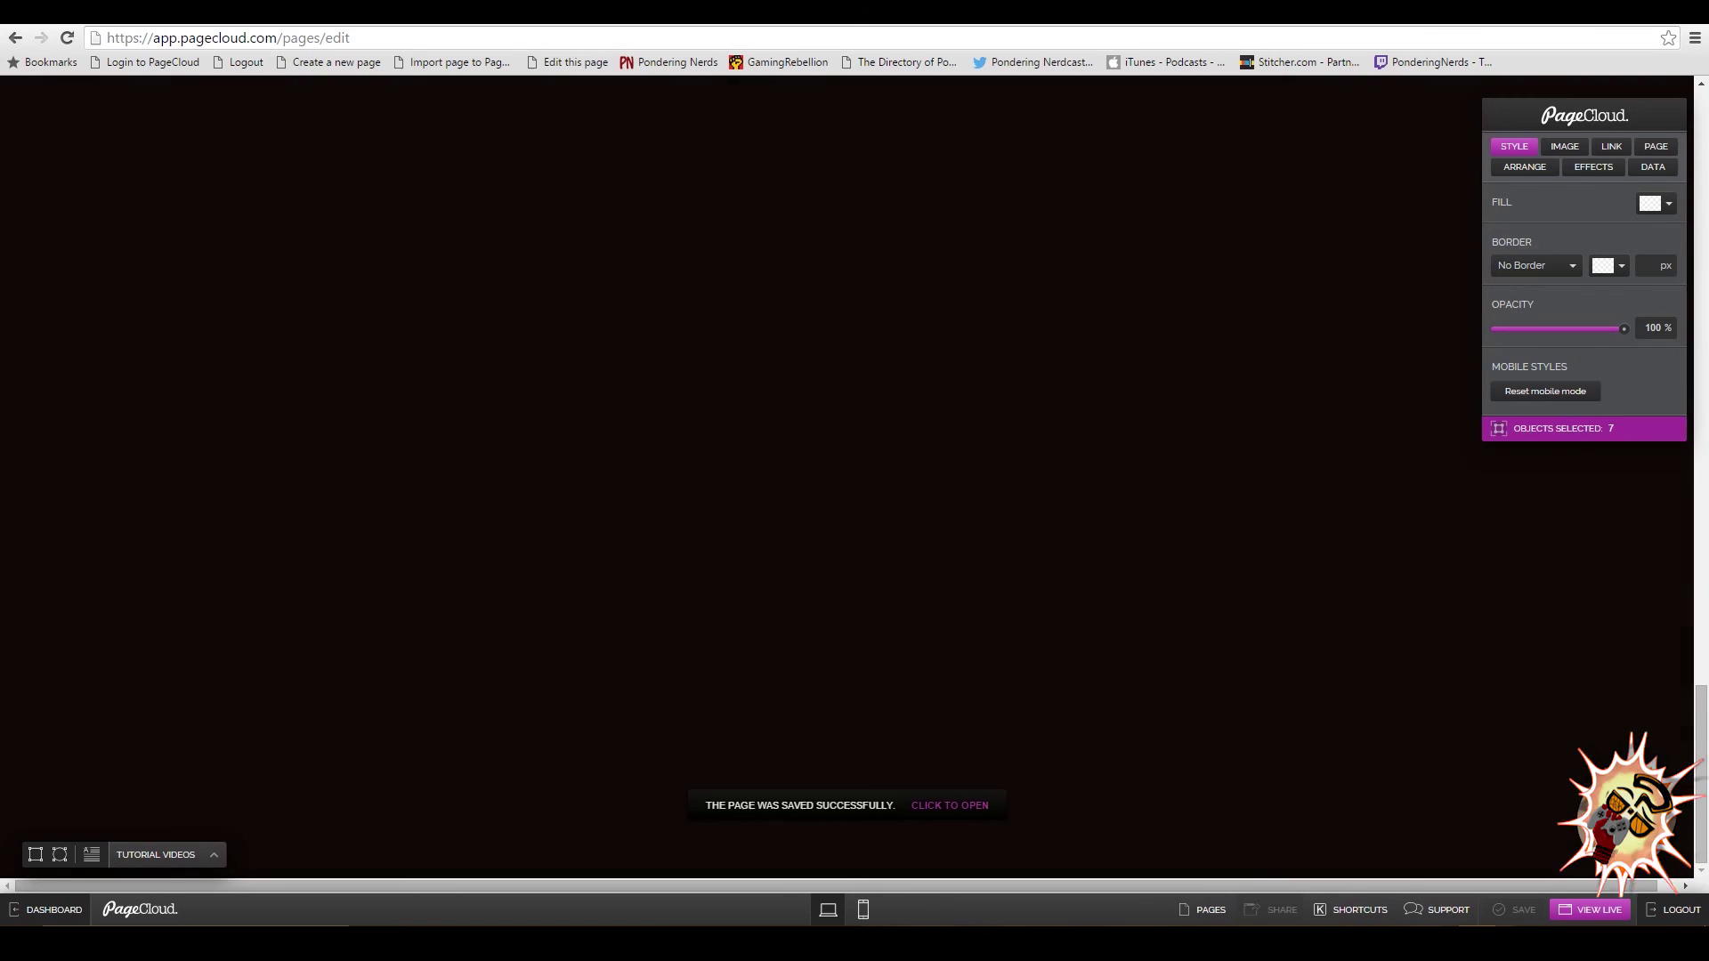
left_click(1590, 909)
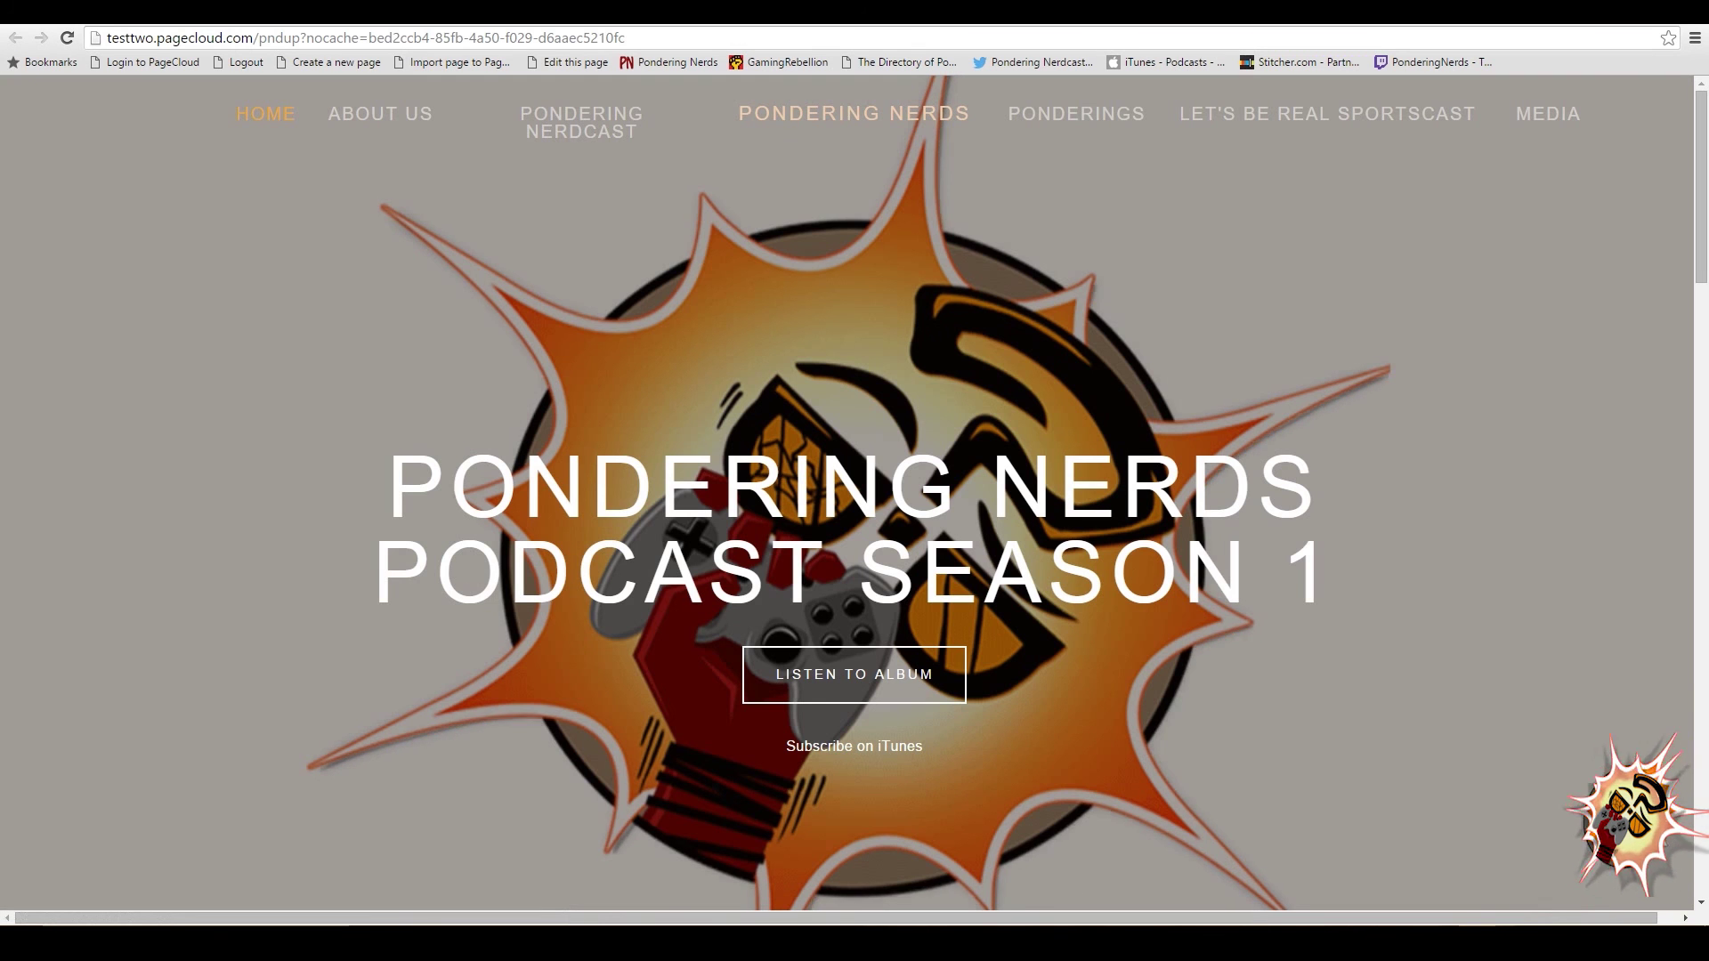
scroll(855, 489, "down", 5)
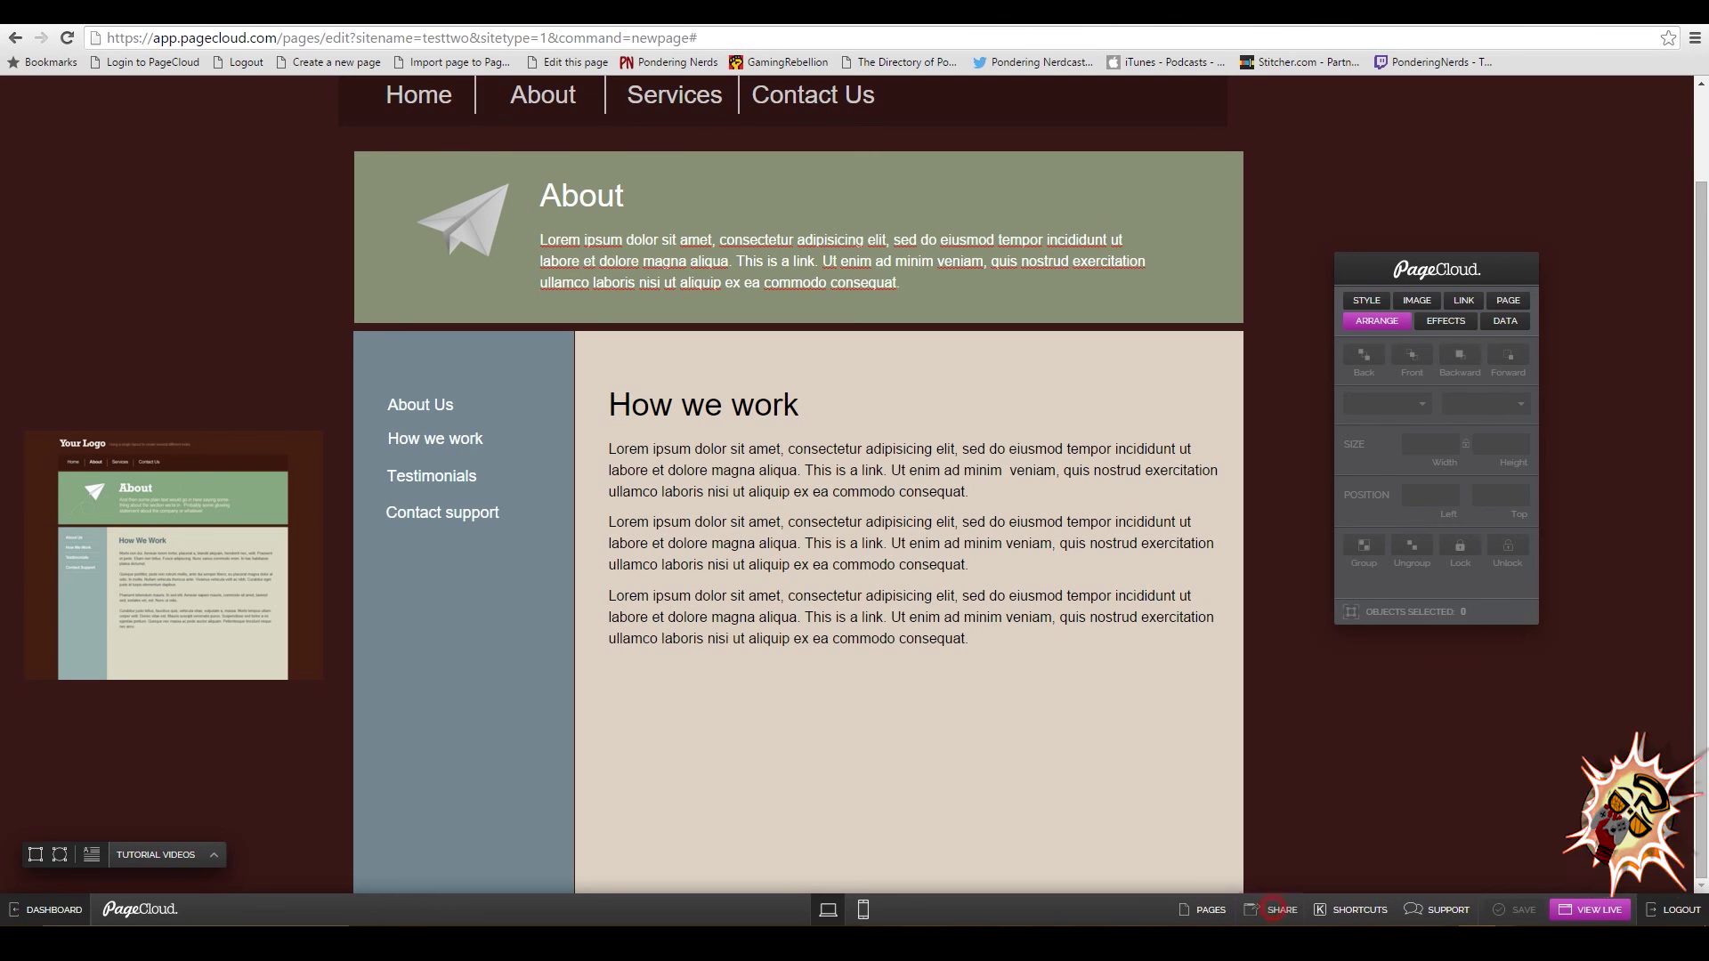
View the sharing options for the rebuilt About page and close them.
left_click(1275, 908)
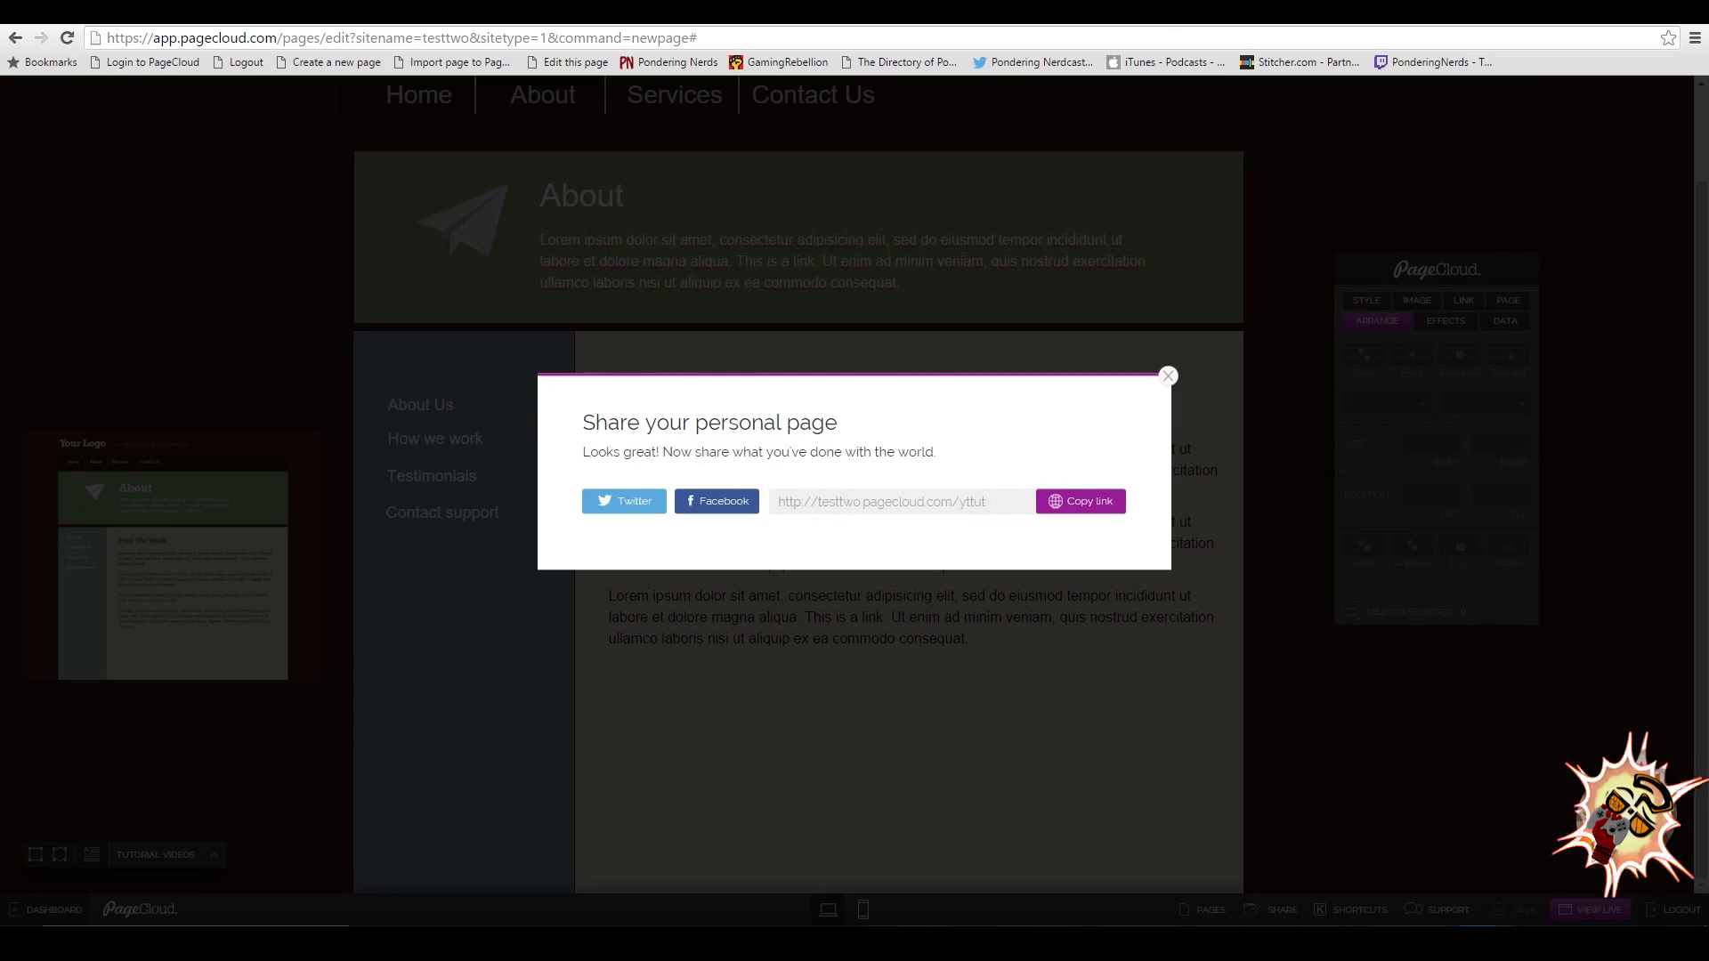
left_click(1168, 376)
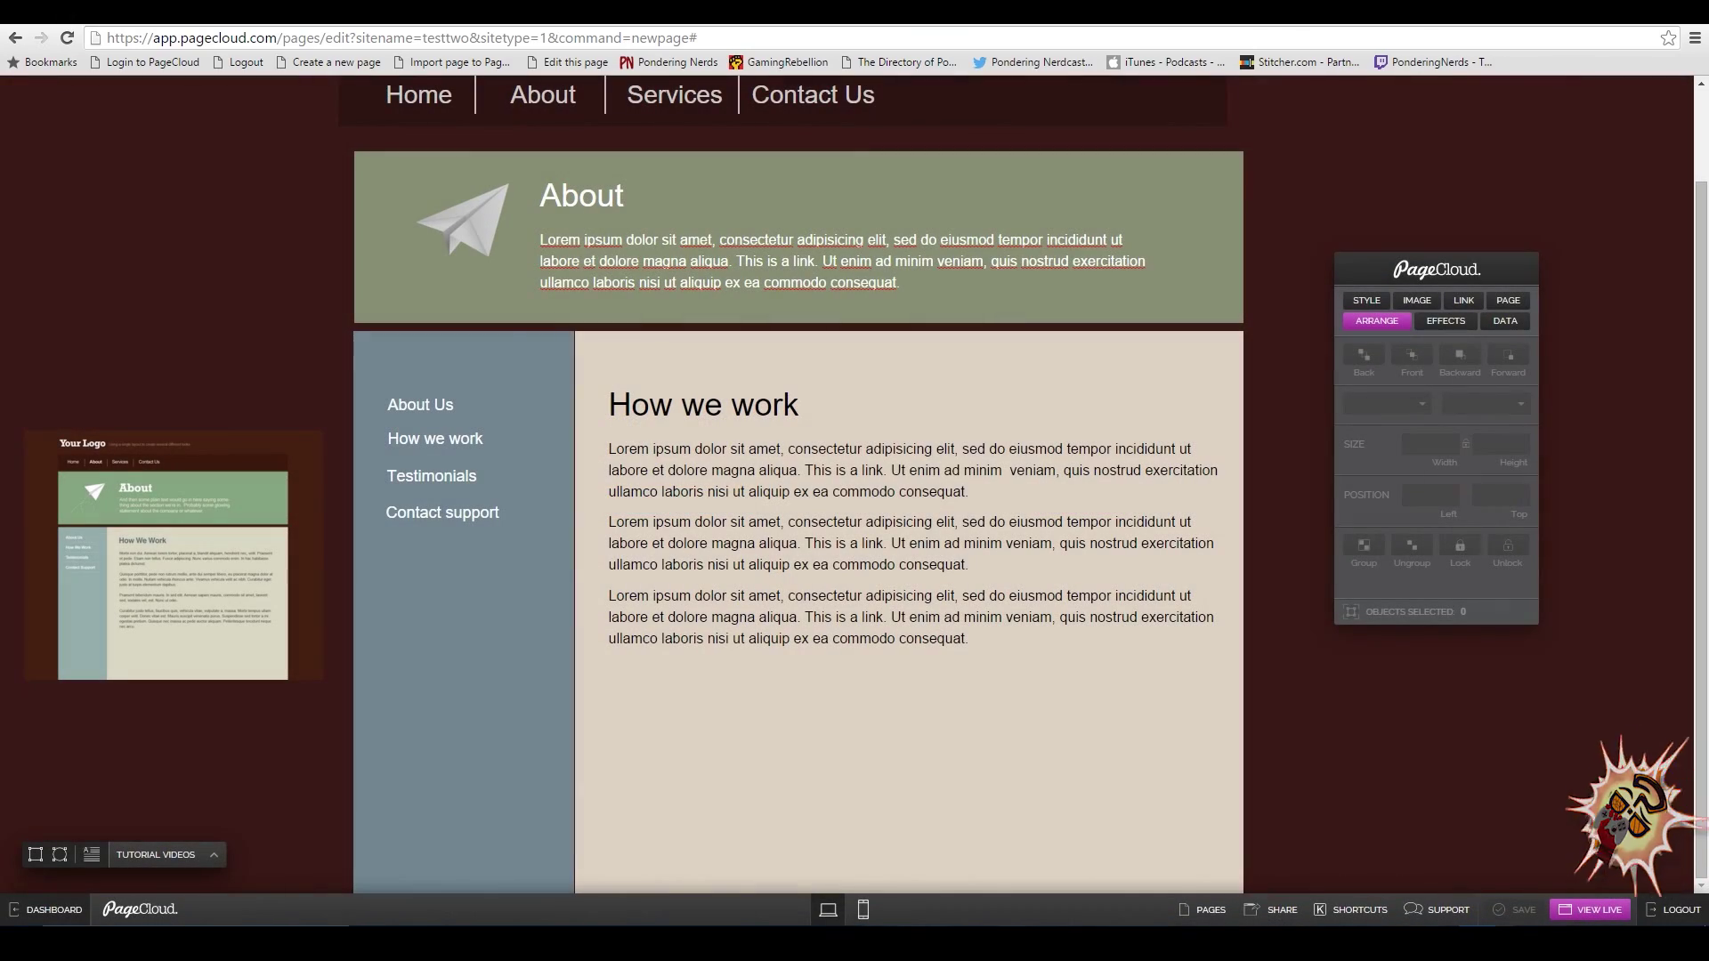